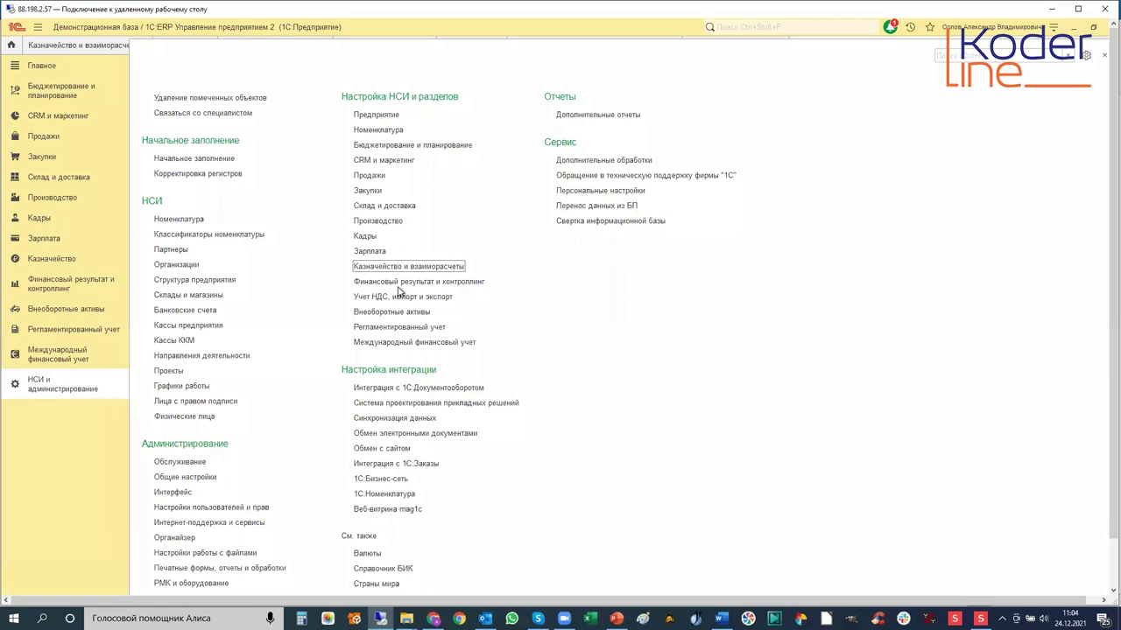
Review the Финансовый результат settings in the Финансовый результат и контроллинг section, then close that page.
click(394, 282)
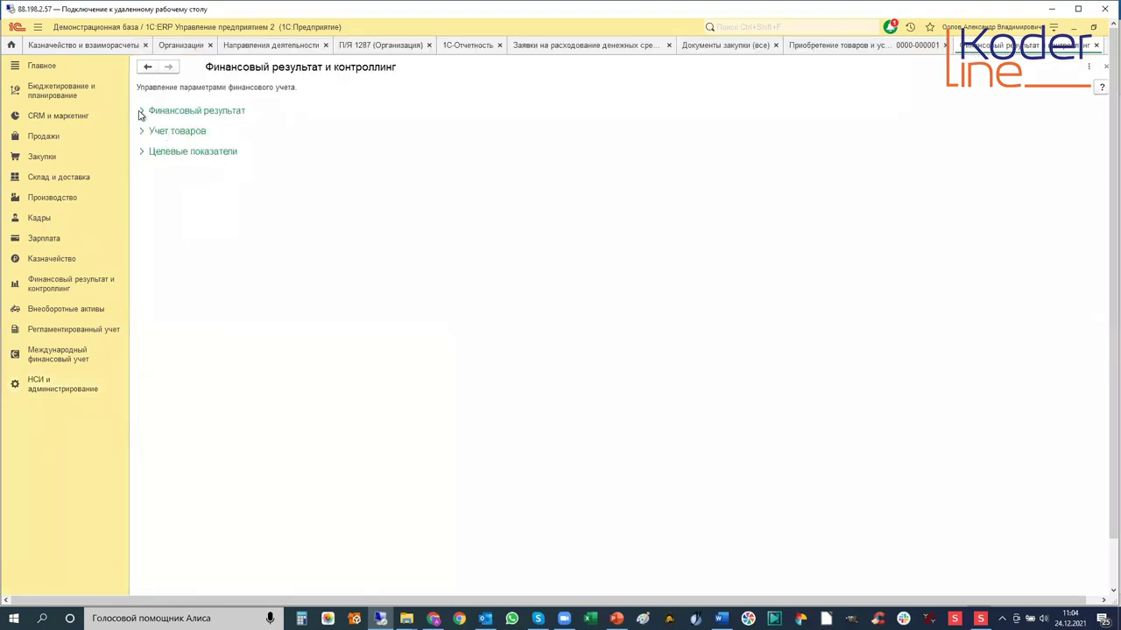
click(141, 111)
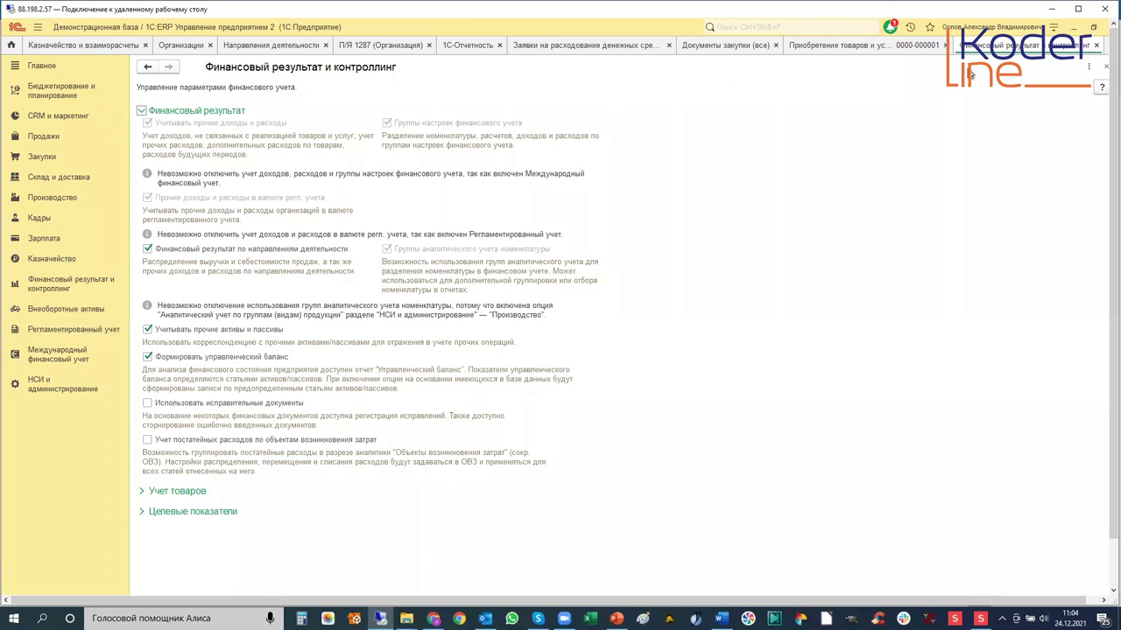
click(1096, 45)
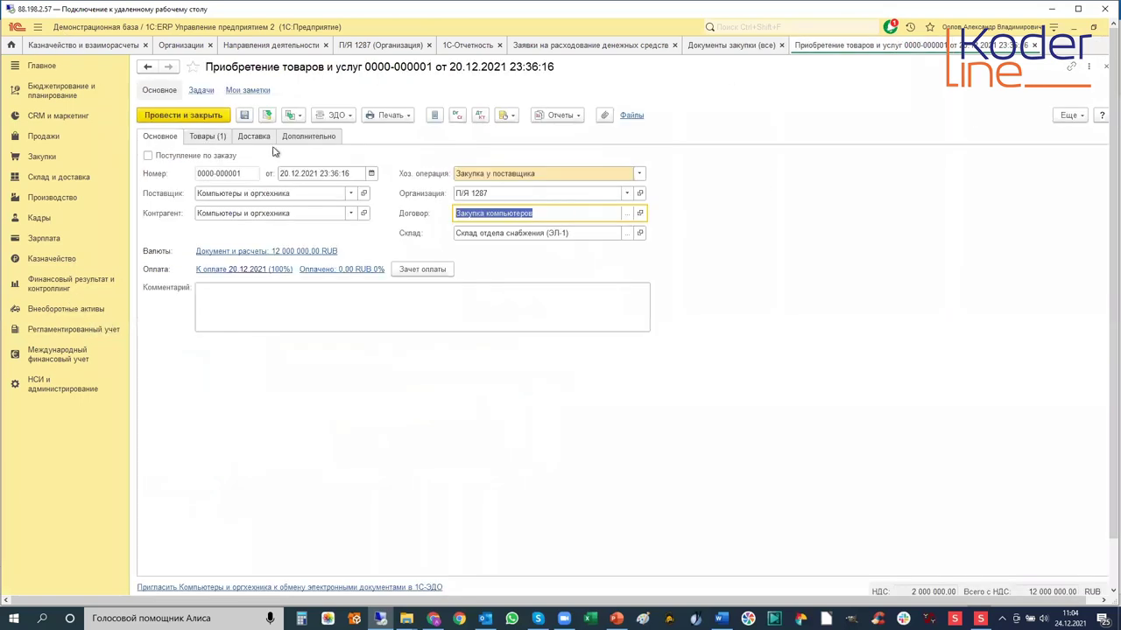
Open the 275-ФЗ payment support settings from the Казначейство и взаиморасчеты administration section.
click(66, 389)
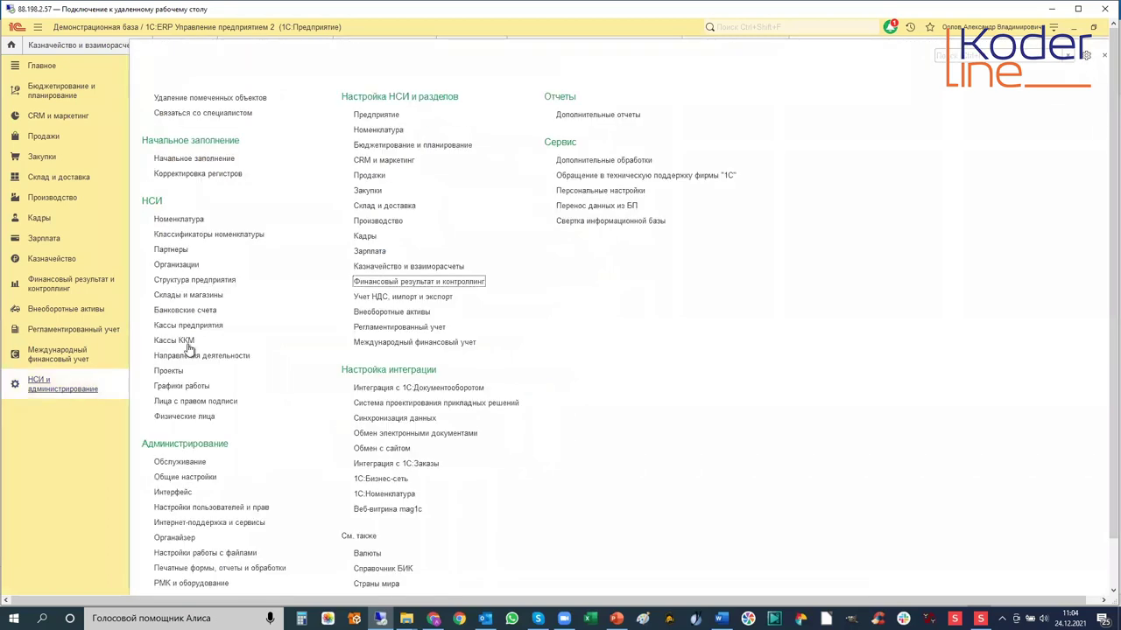
click(392, 268)
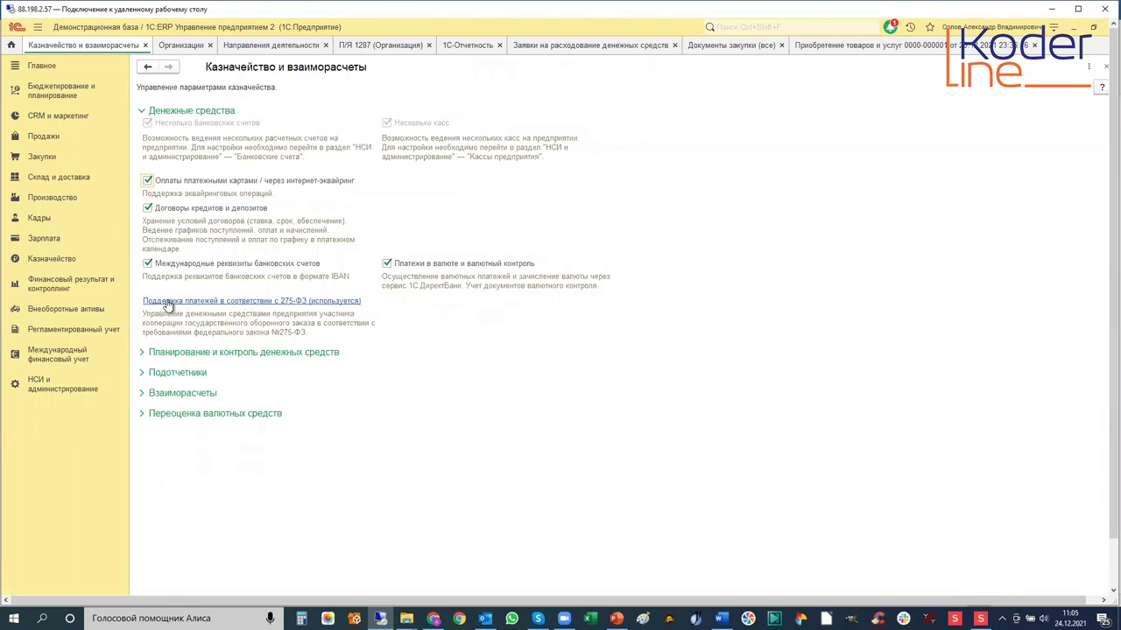
click(233, 301)
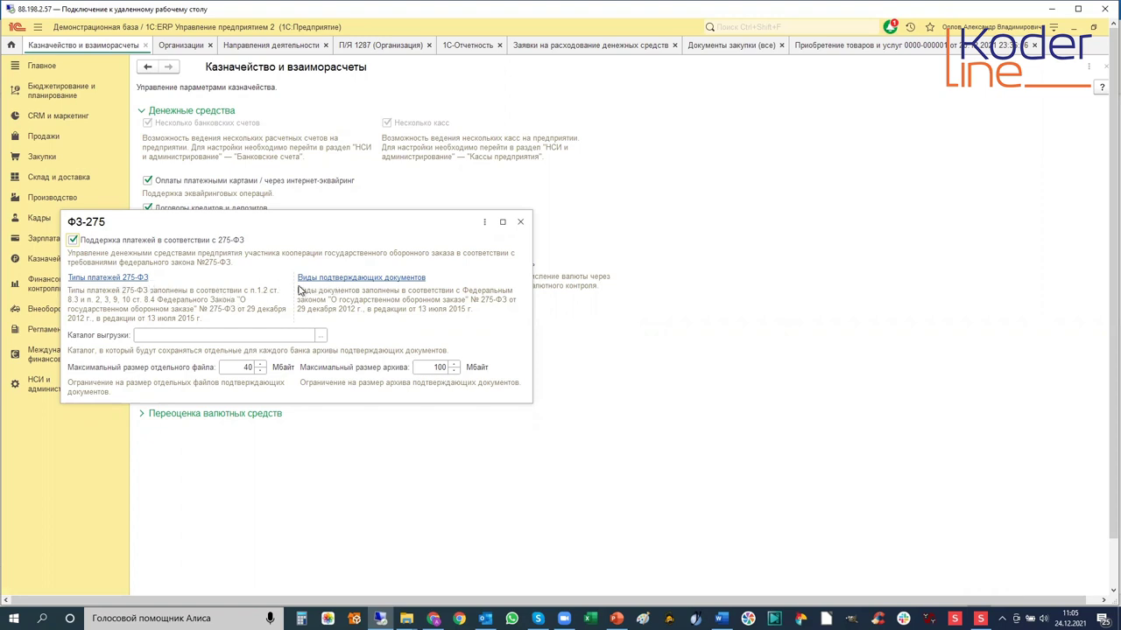
Review the Типы платежей 275-ФЗ list and its blank creation form, then close both without saving.
click(106, 278)
click(103, 278)
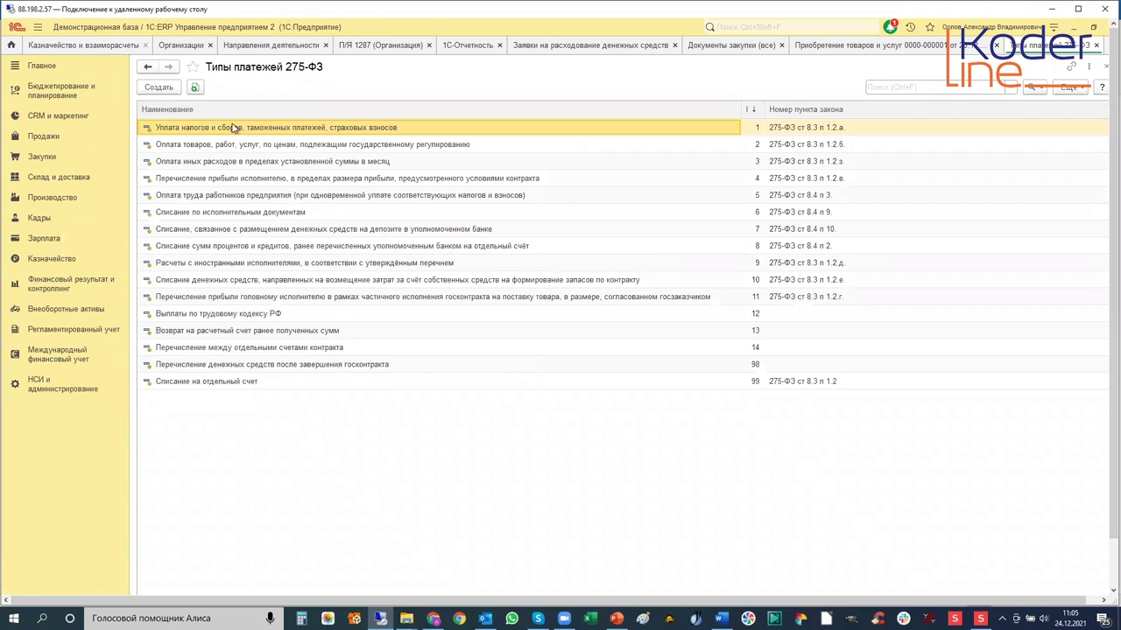
click(154, 88)
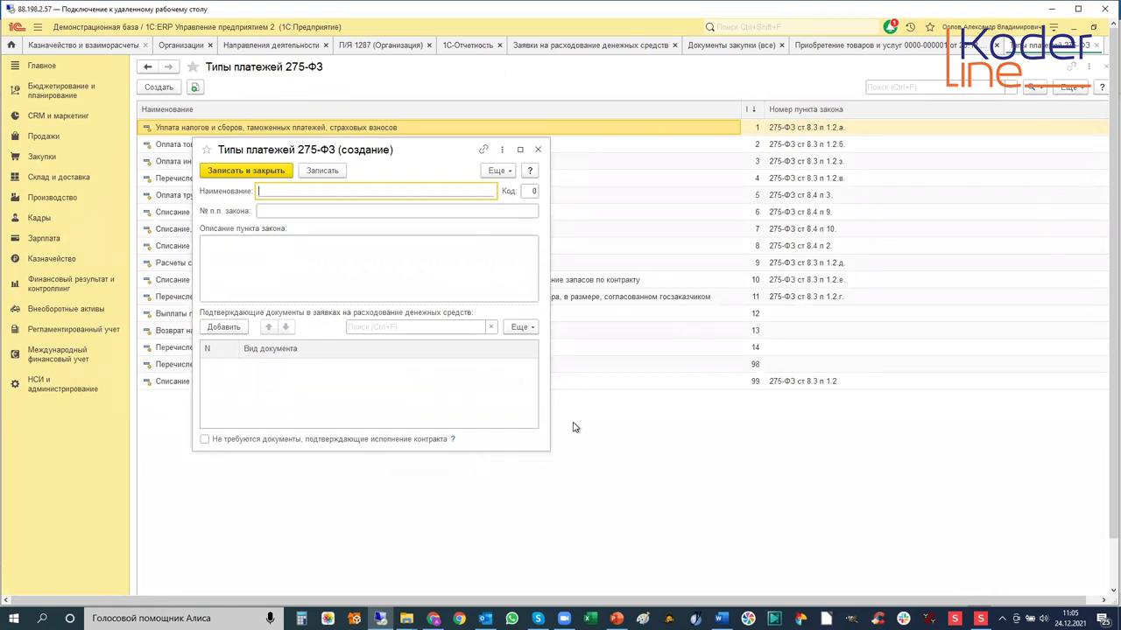
click(538, 150)
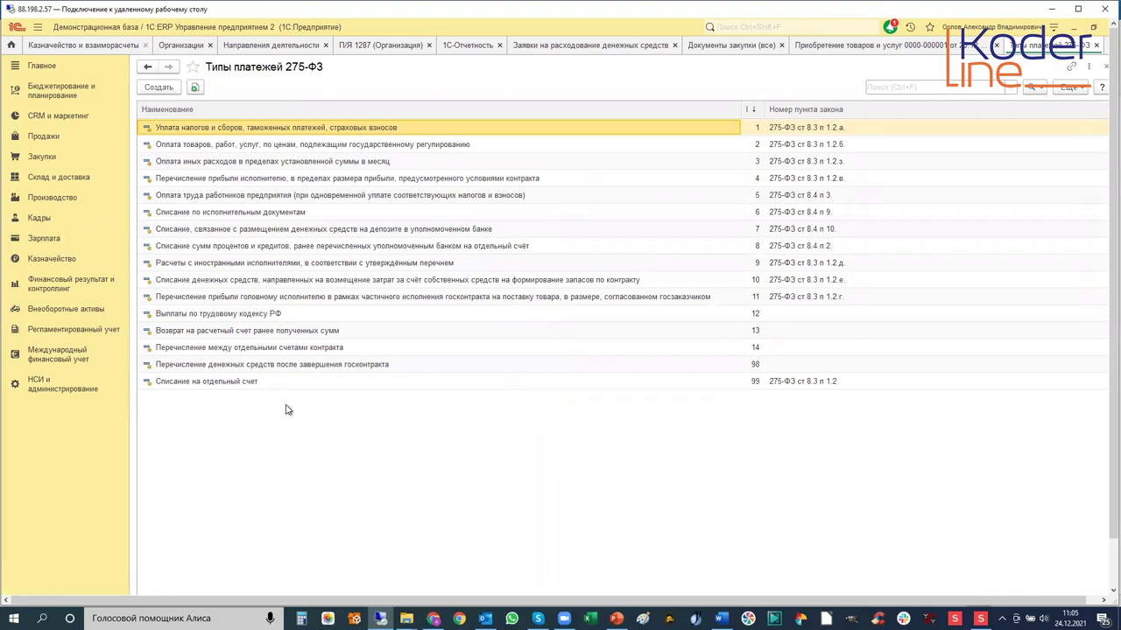
click(1104, 68)
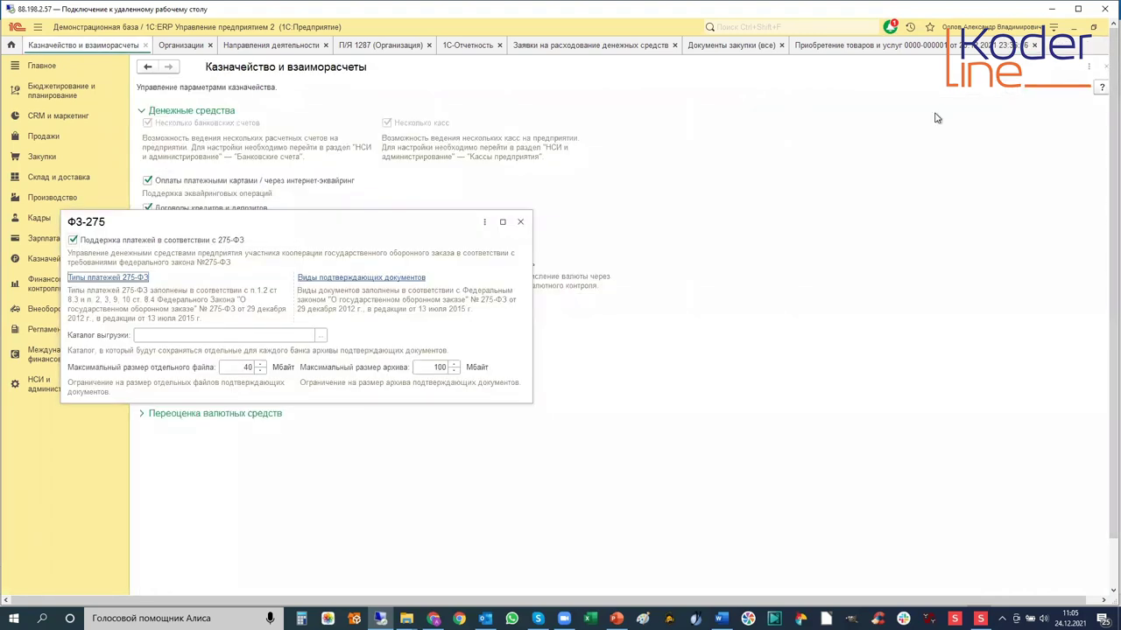
Review the Виды подтверждающих документов list, its blank creation form and the waybill and transfer document entries, then close the list.
click(324, 278)
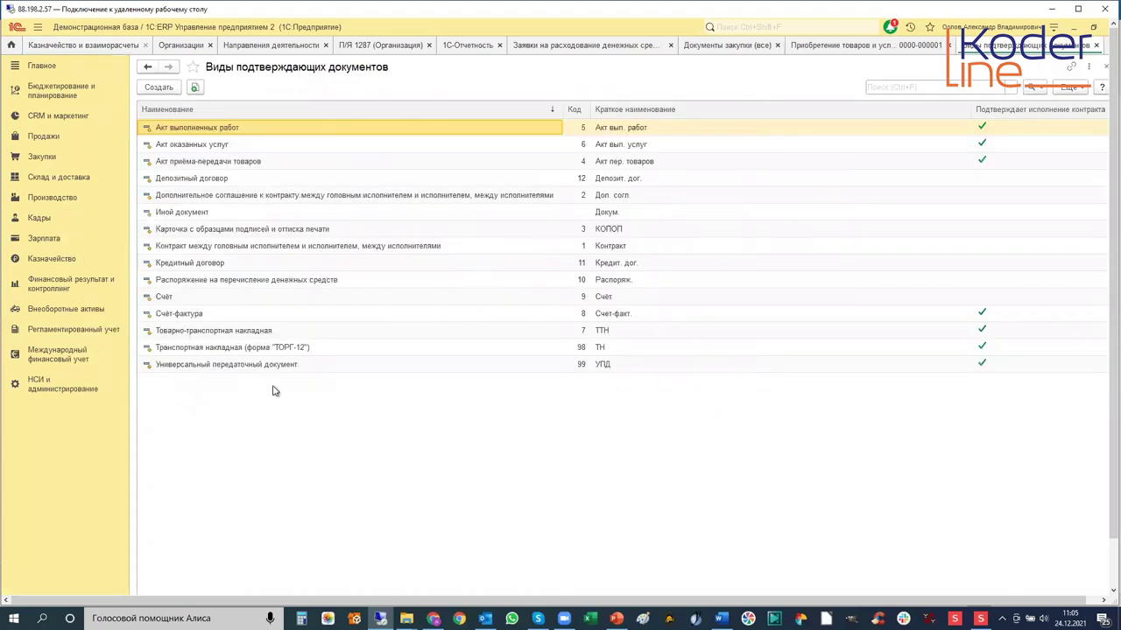
click(158, 90)
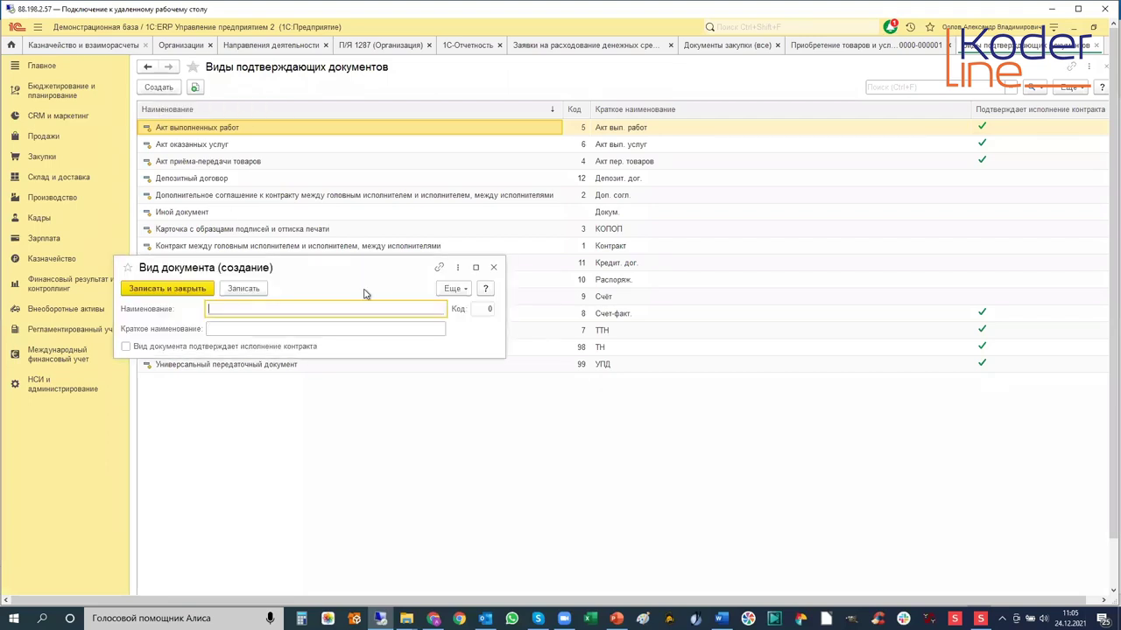
click(493, 267)
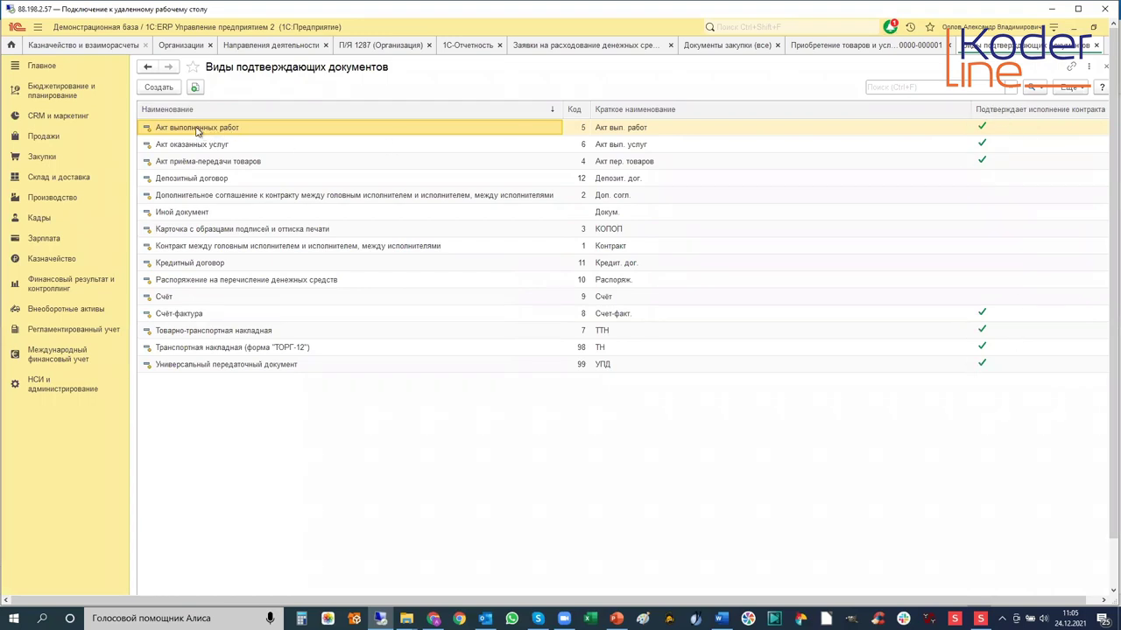
click(181, 332)
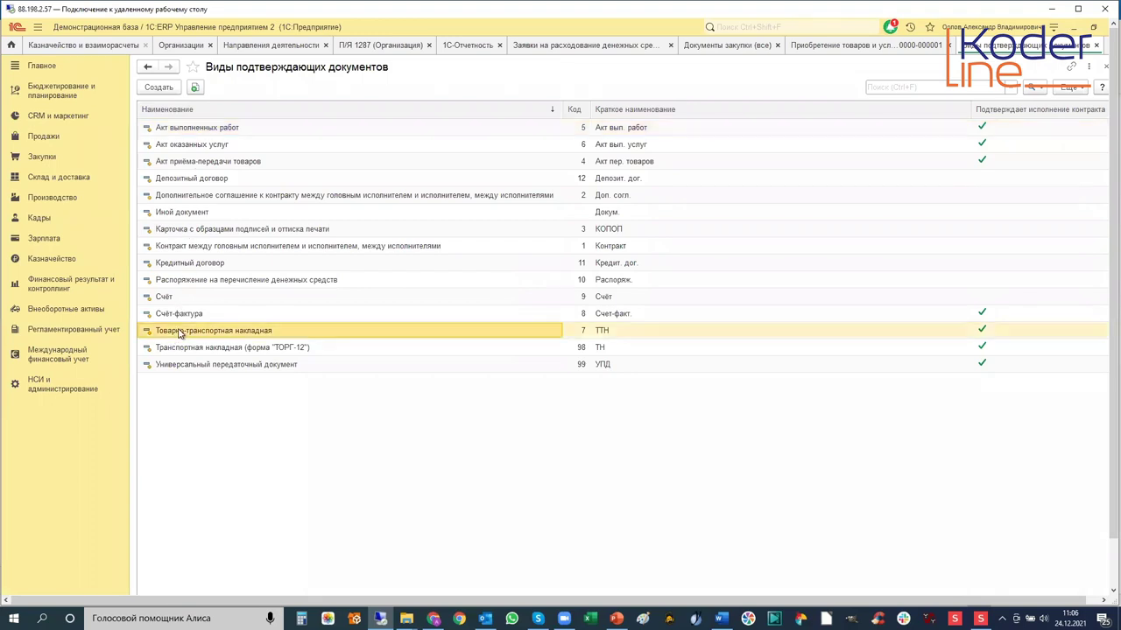
click(339, 351)
click(338, 366)
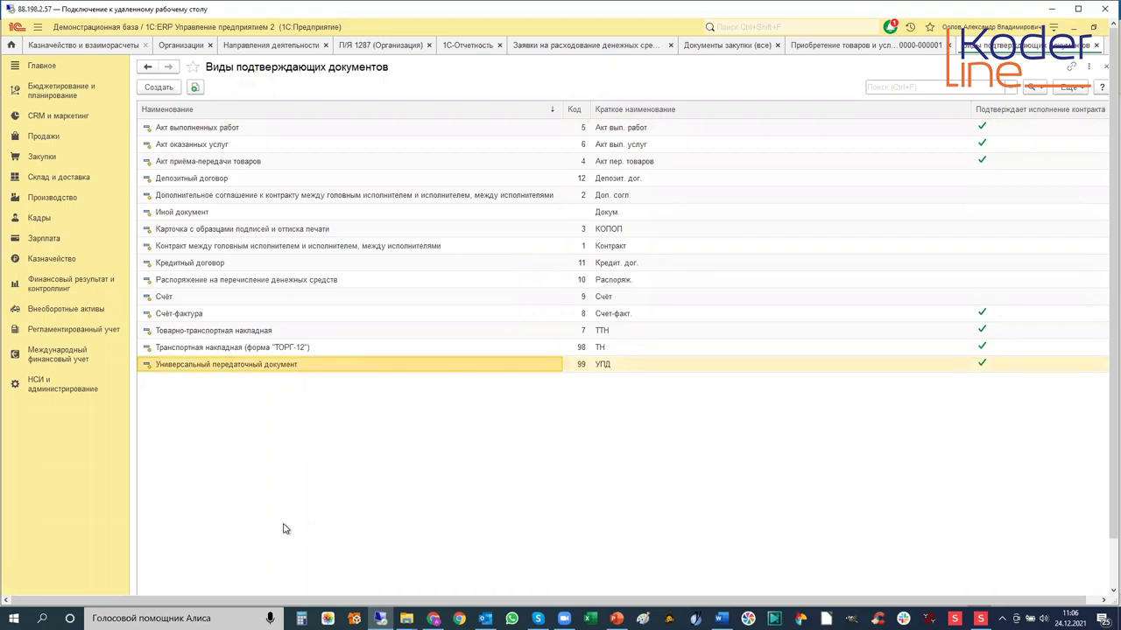
click(1104, 70)
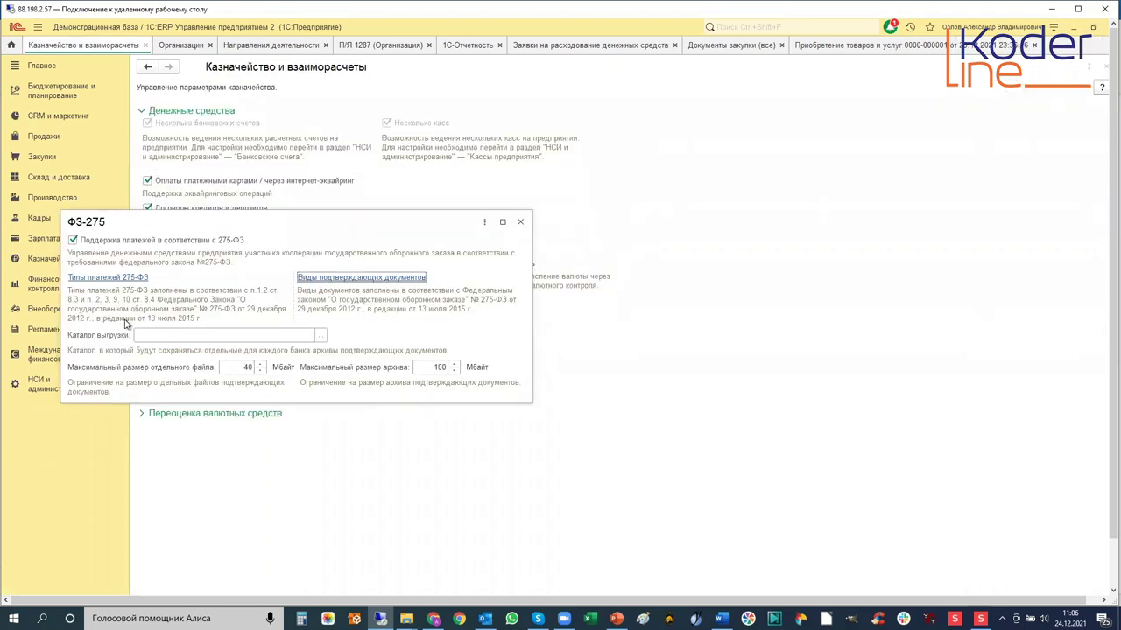
View the folder choice for Каталог выгрузки without picking one, and close the ФЗ-275 settings.
click(321, 338)
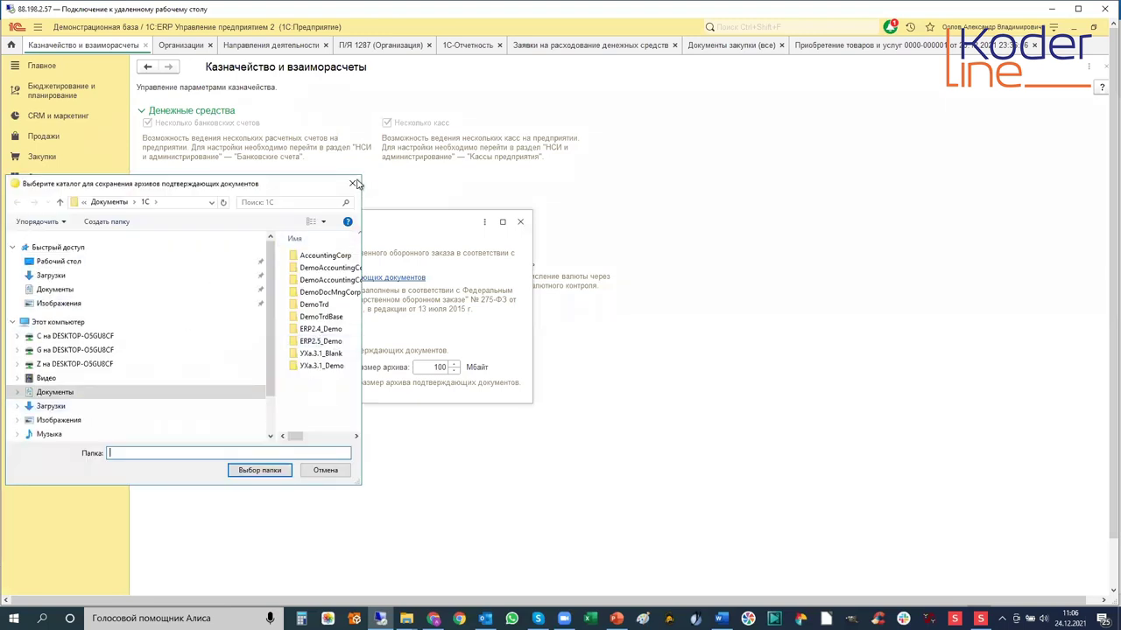
click(354, 184)
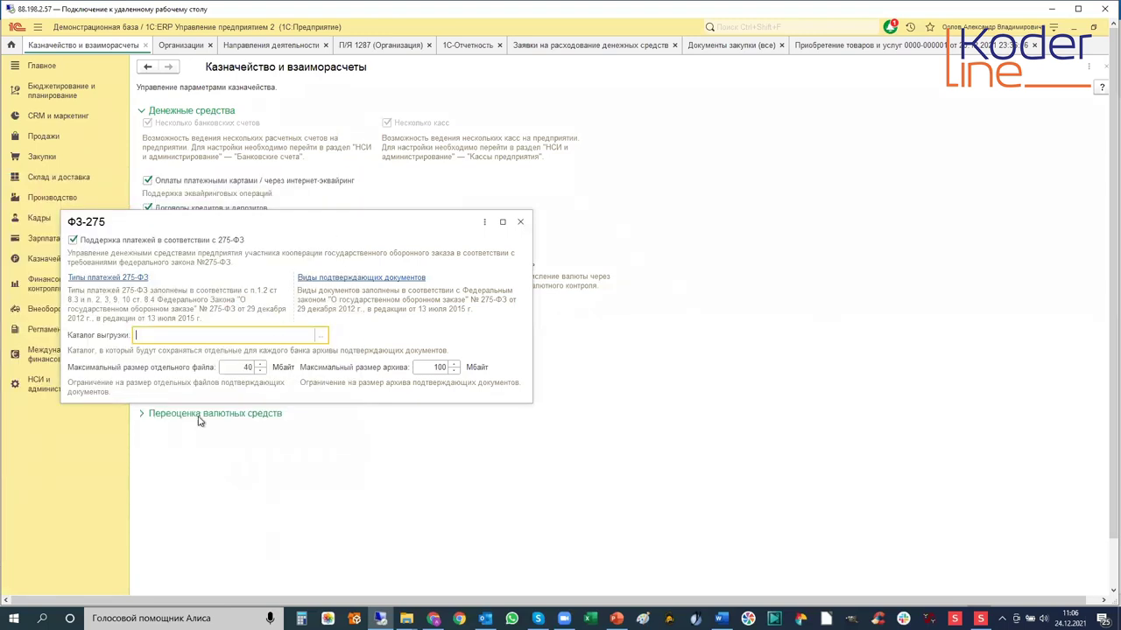
click(522, 223)
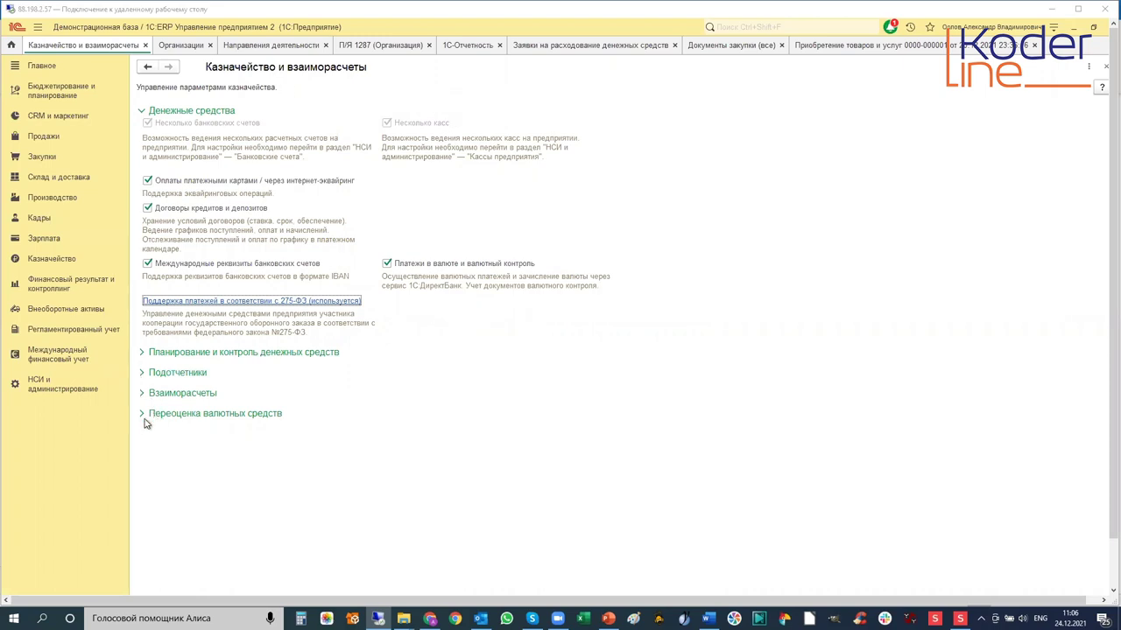
Open the Направления деятельности list and view the blank form for a new direction, closing it without saving.
click(31, 280)
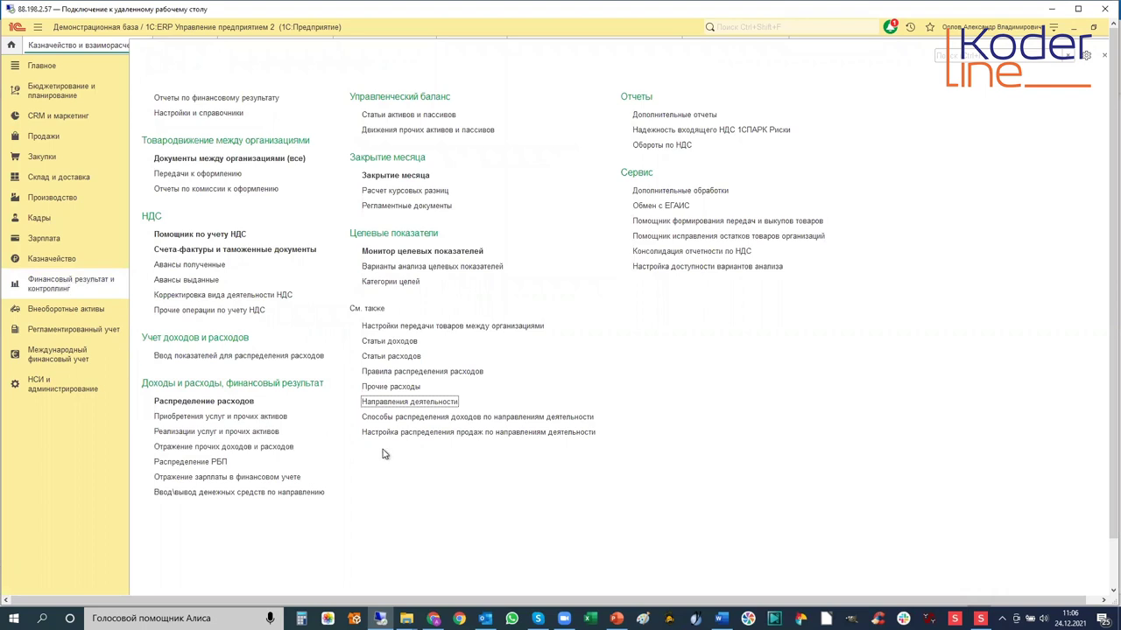
click(394, 403)
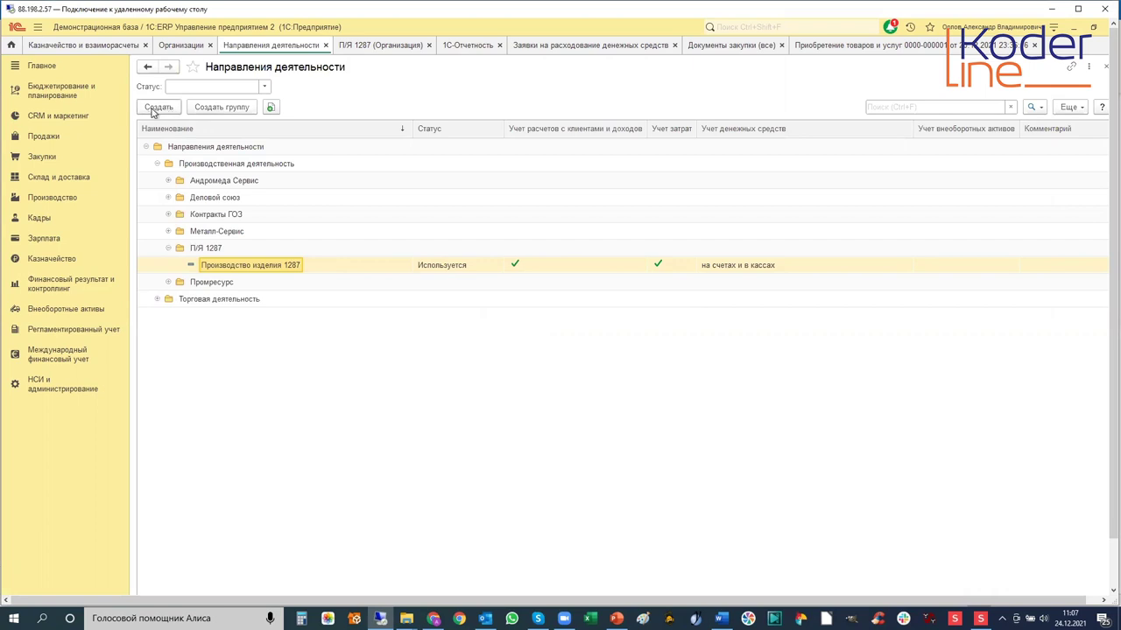
click(153, 109)
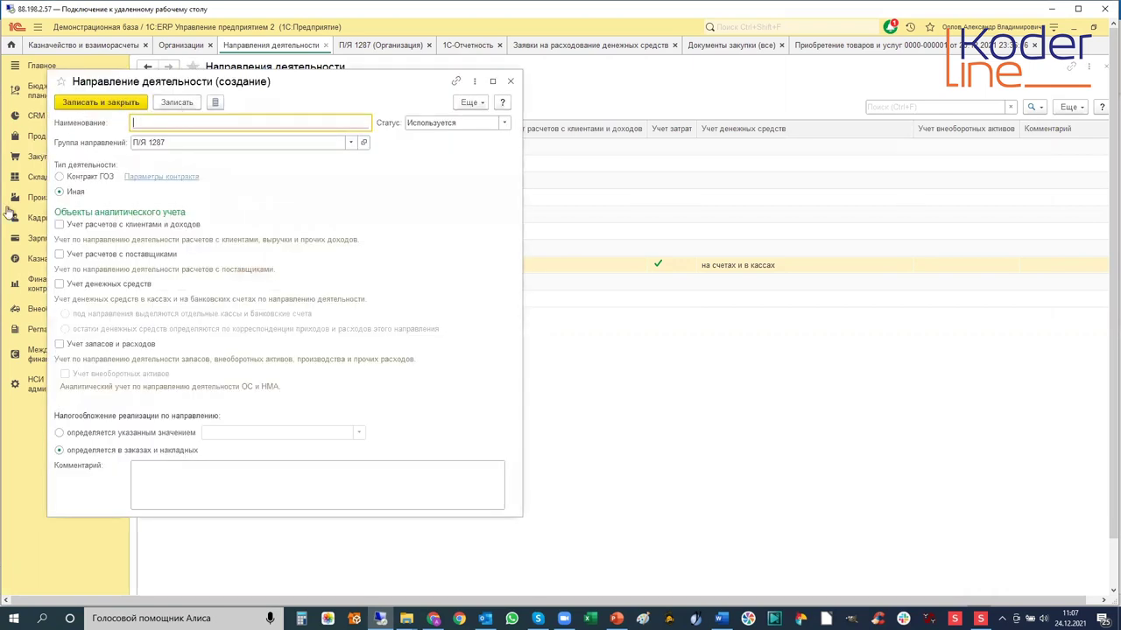
click(511, 83)
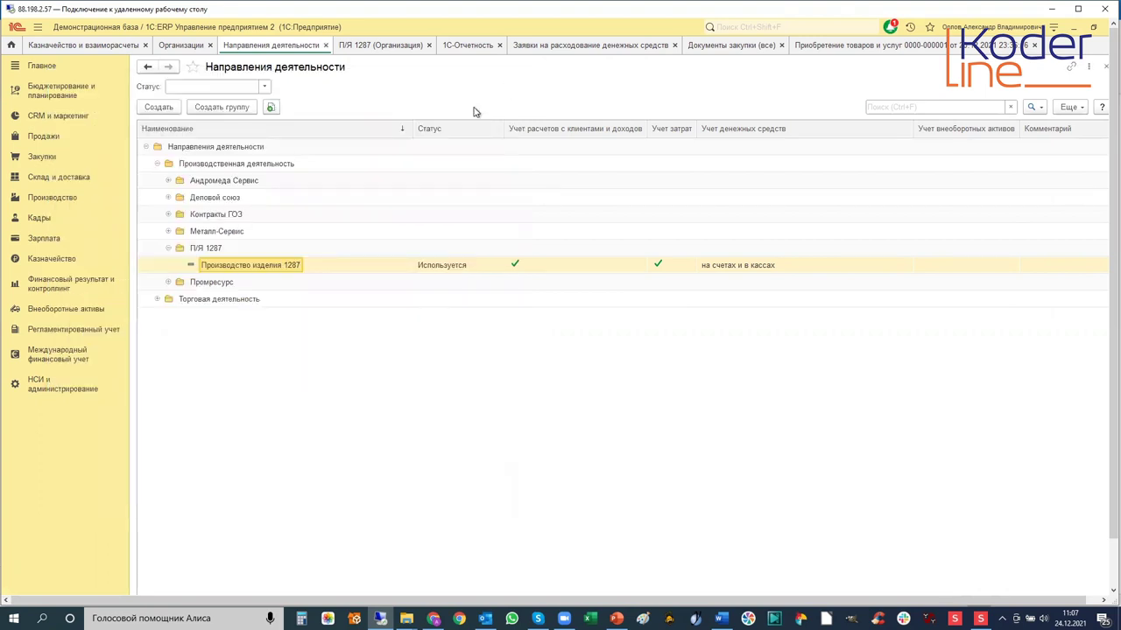
Open the Производство изделия 1287 direction and display its target ГОЗ contract parameters.
double_click(258, 265)
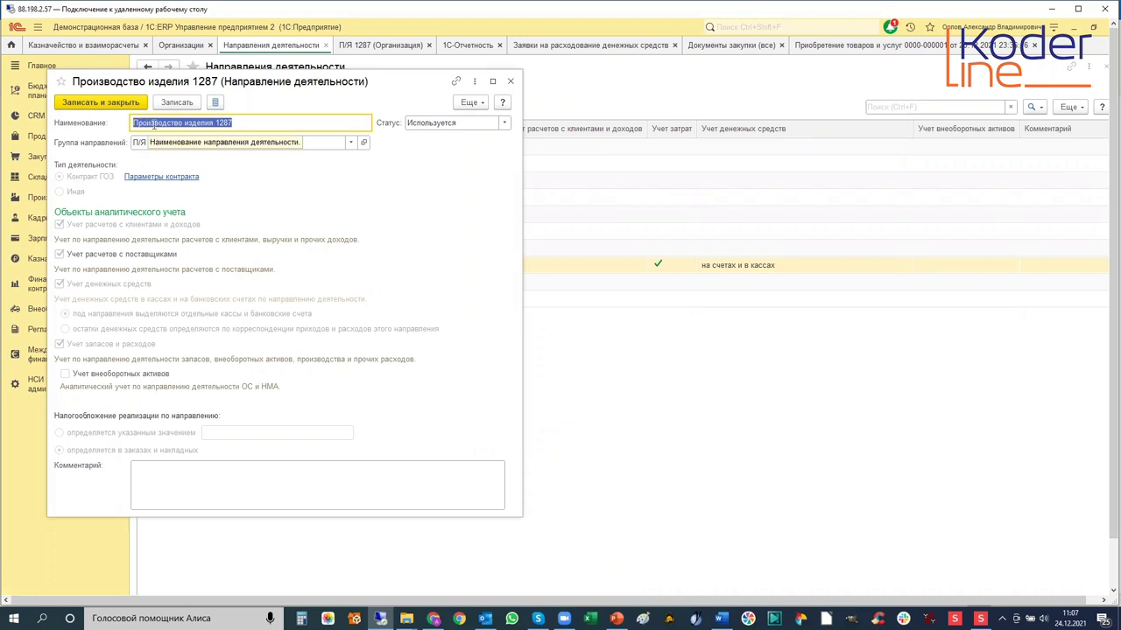
click(240, 123)
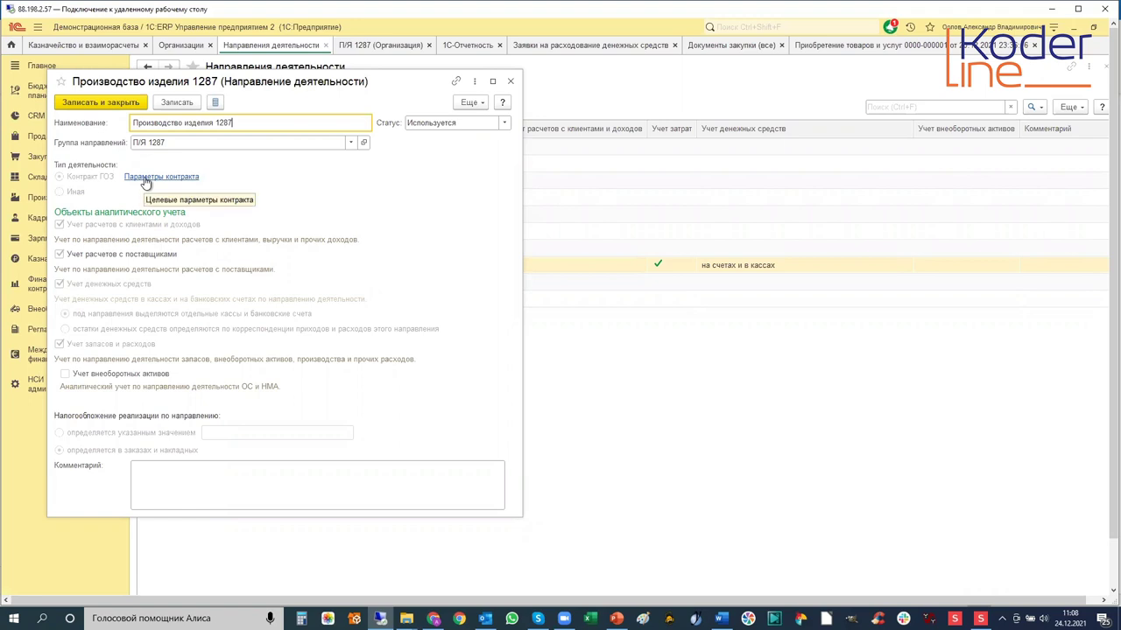
click(146, 179)
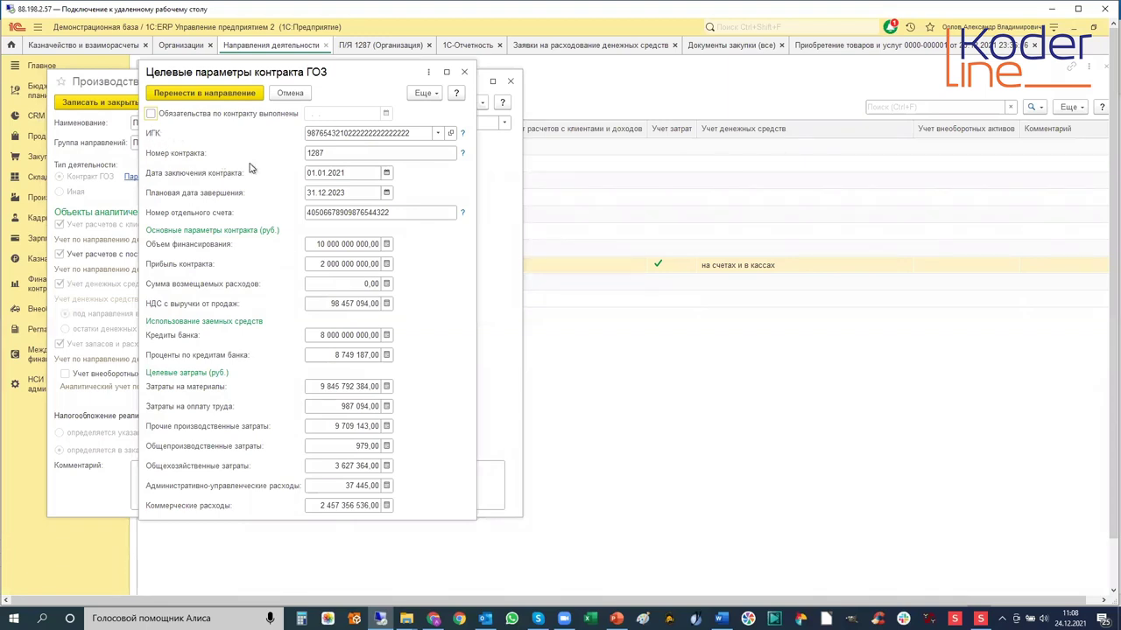
Browse the state contracts available for ИГК, view the blank contract creation form, and select the Изделие 1287 contract.
double_click(412, 133)
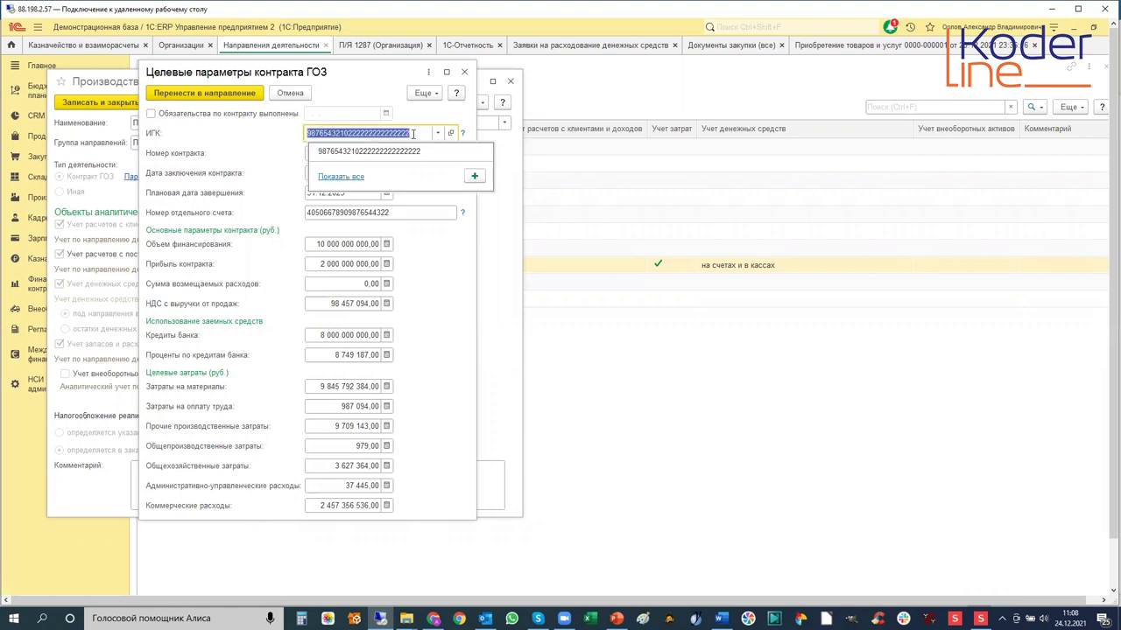
key(Escape)
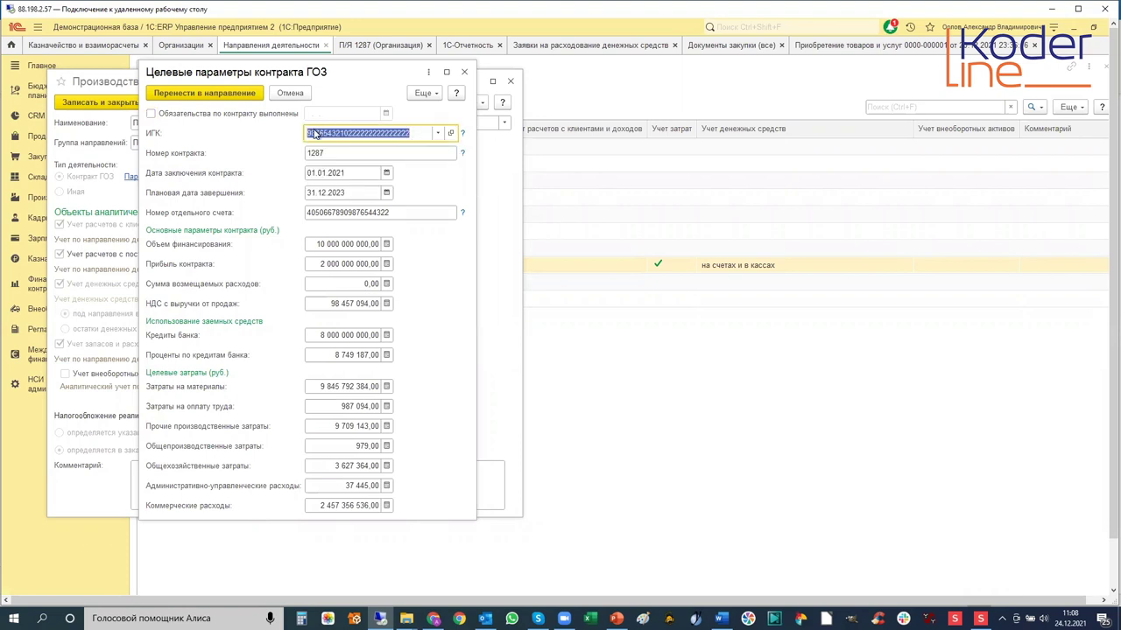
click(439, 133)
click(324, 176)
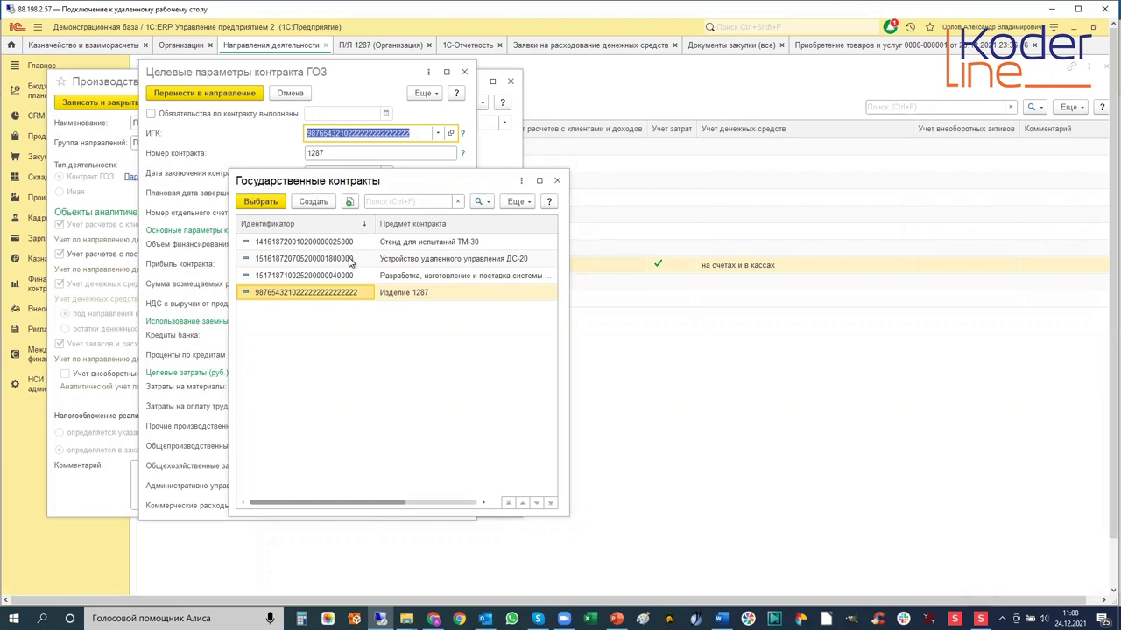
click(313, 203)
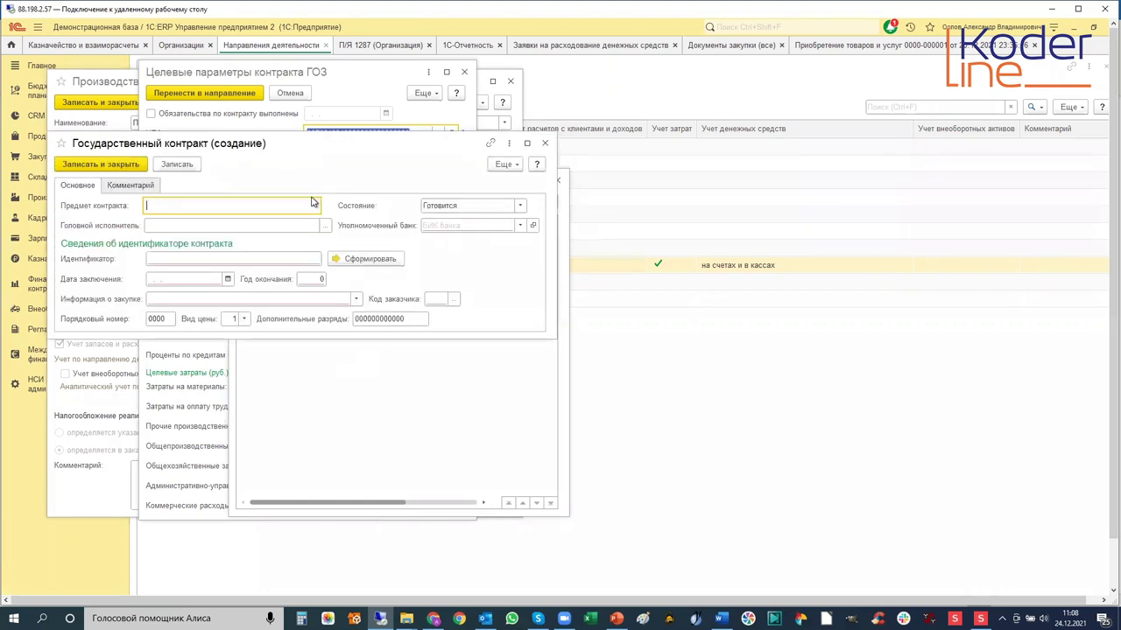
click(544, 144)
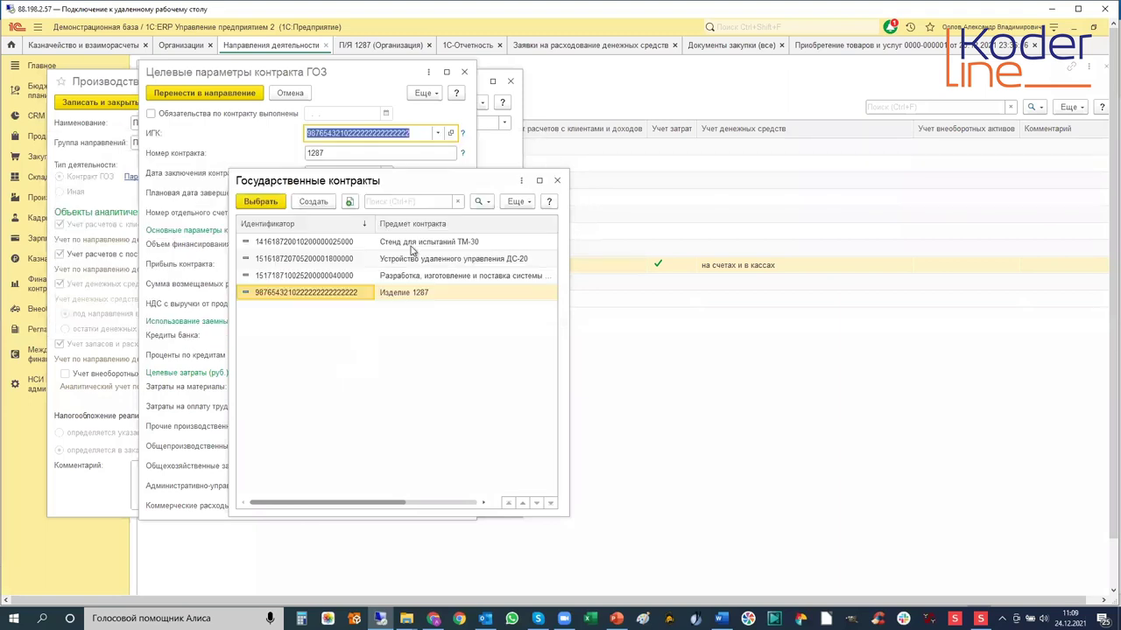
double_click(330, 295)
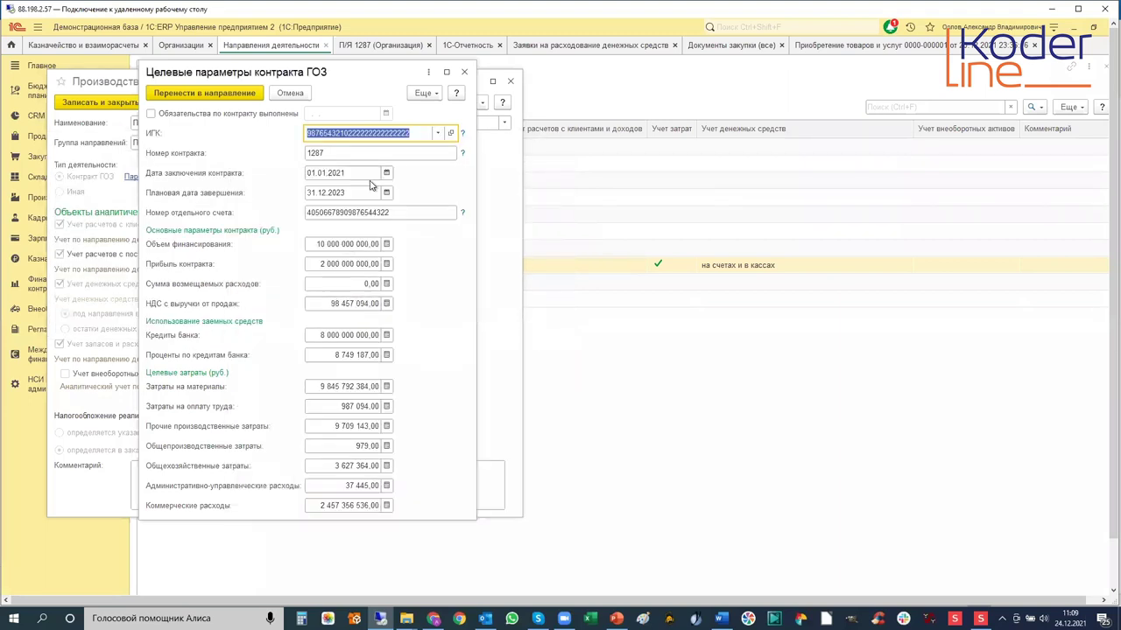
Open the state contract record linked in ИГК and examine its identifier details.
click(450, 134)
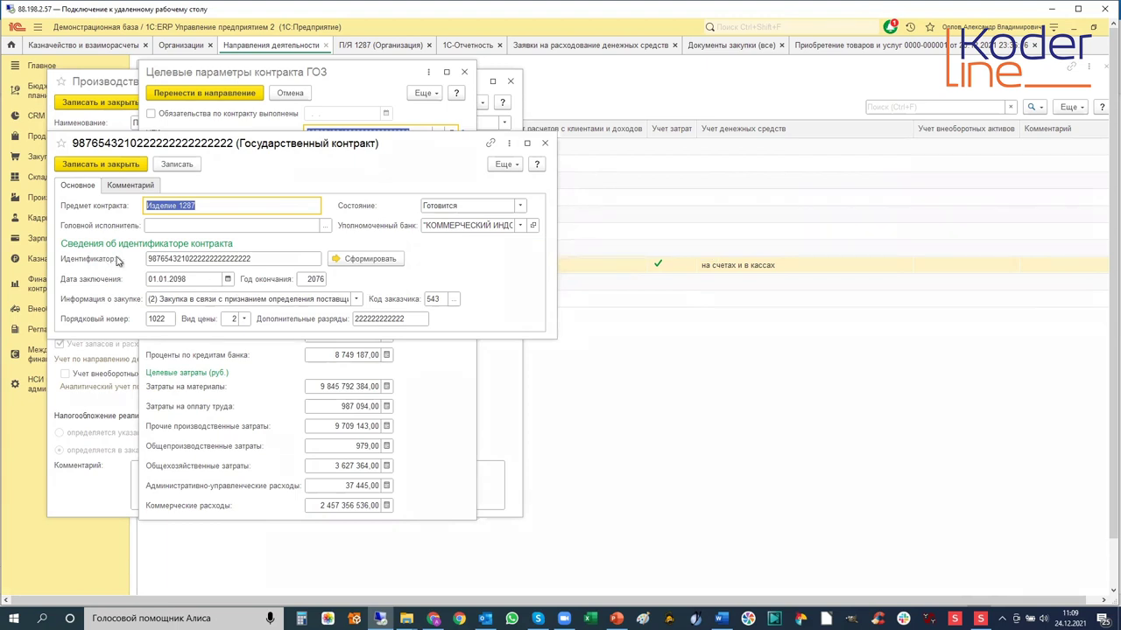
click(256, 259)
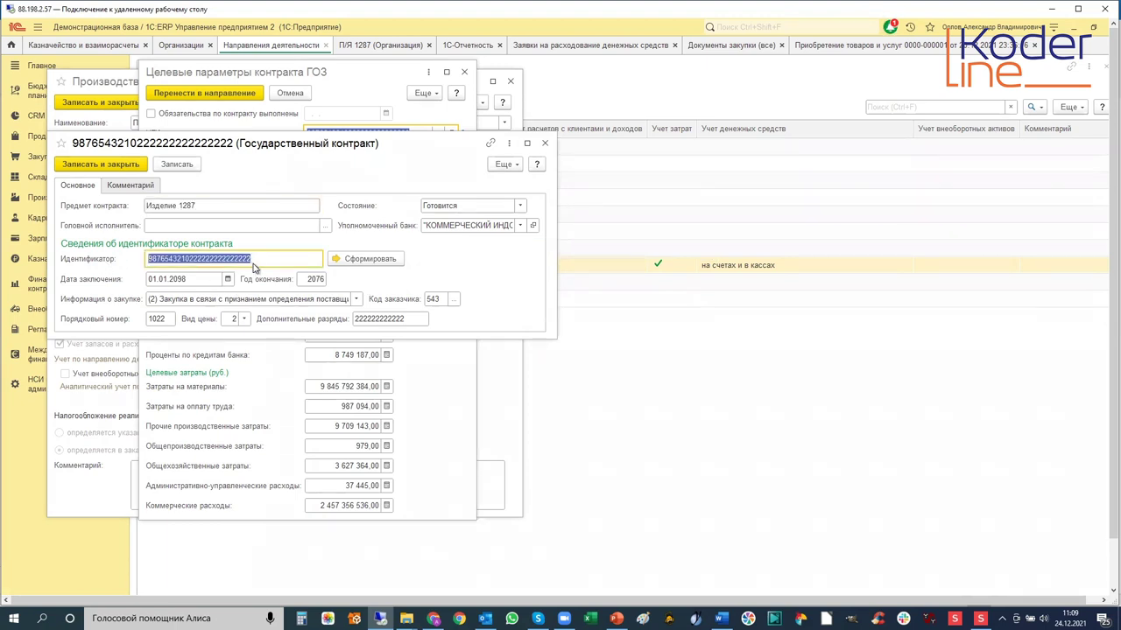
click(254, 263)
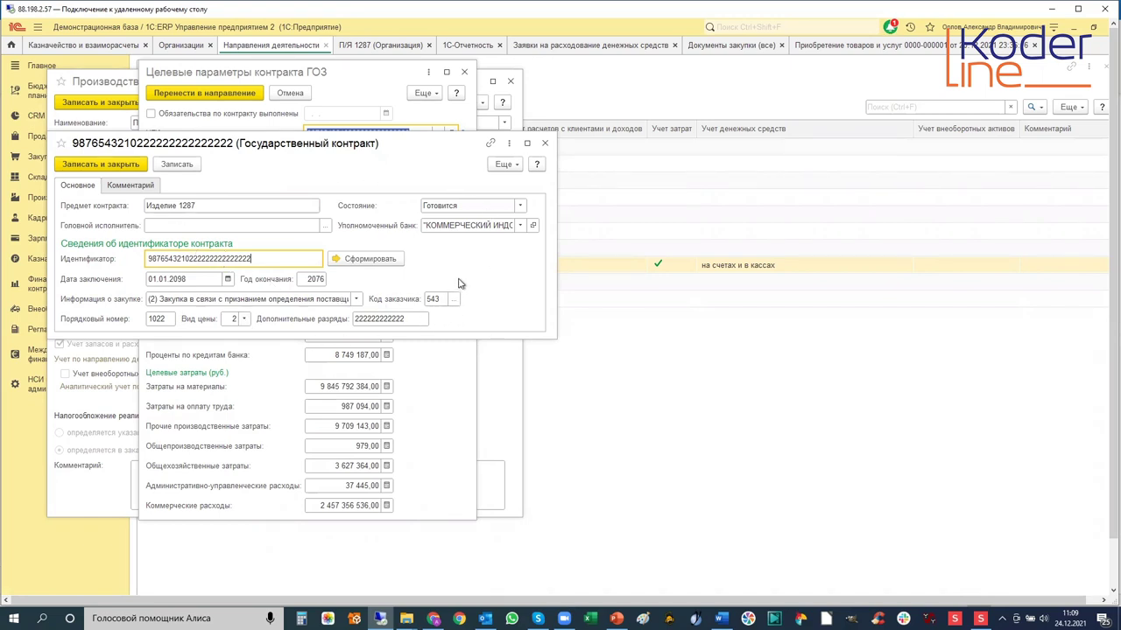
View the comment section of the Изделие 1287 state contract and close the record without saving changes.
click(140, 188)
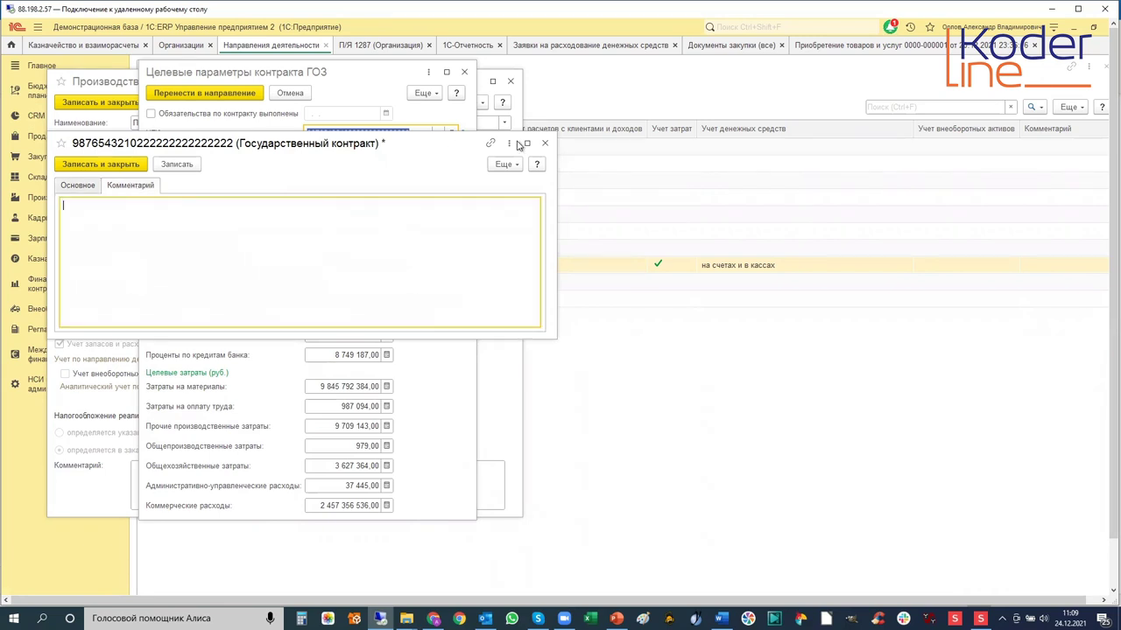
click(545, 143)
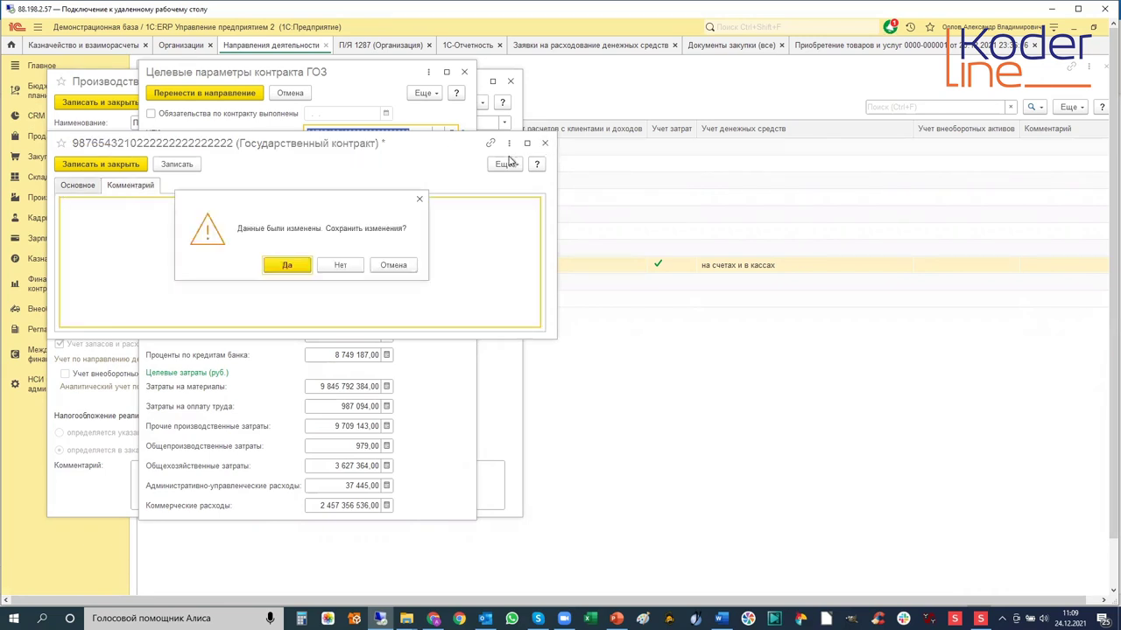
click(340, 264)
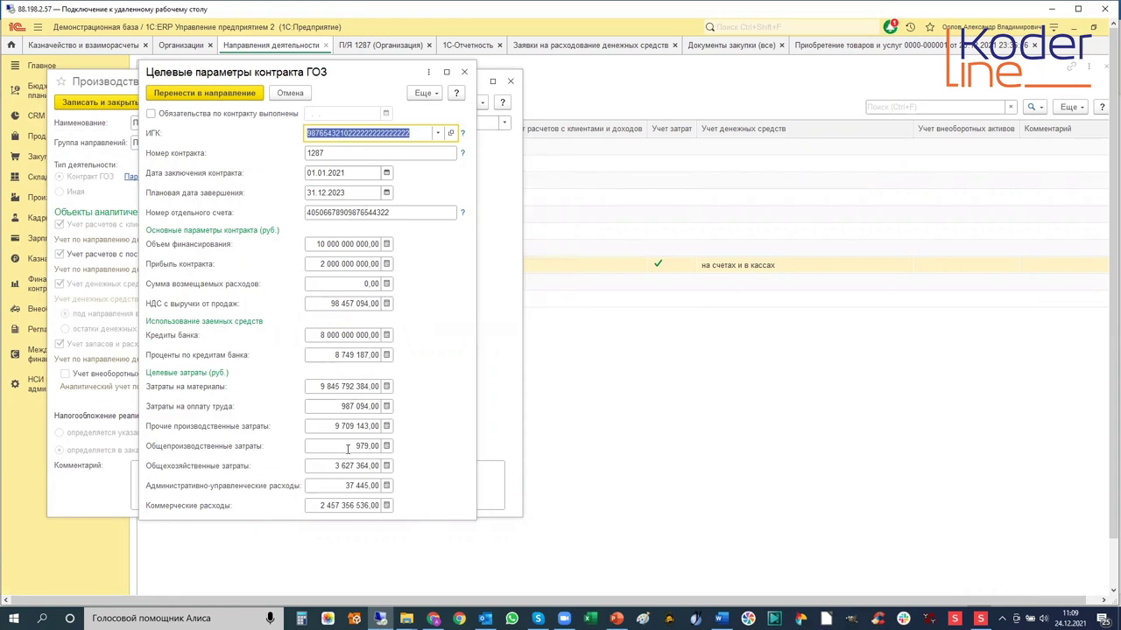
Examine the separate account number and ИГК fields in the target ГОЗ contract parameters.
click(404, 213)
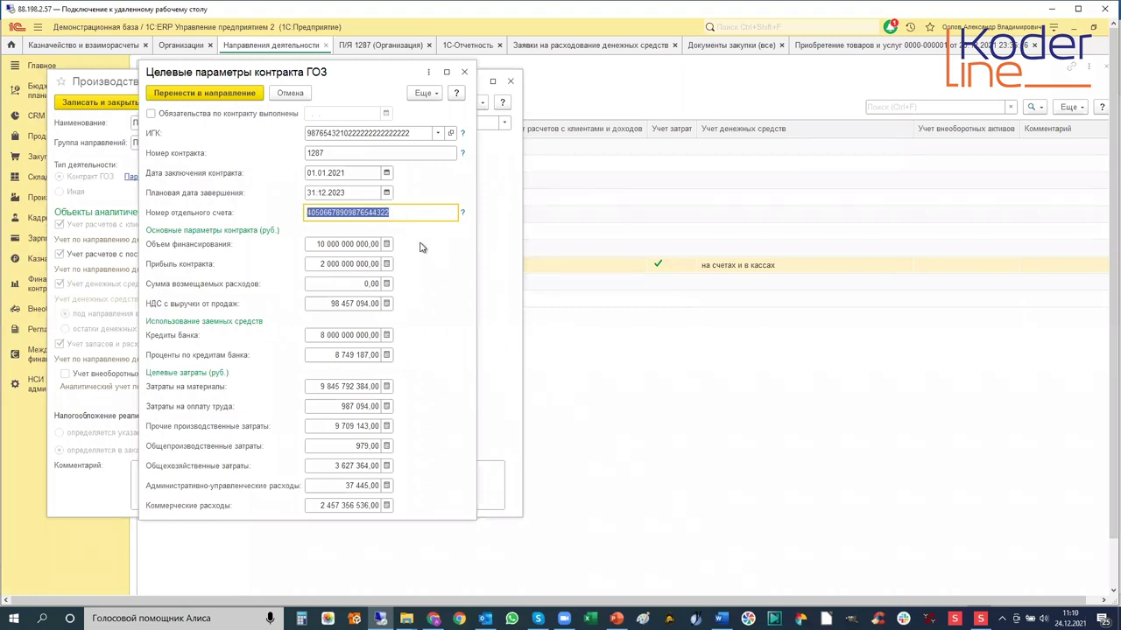
click(408, 213)
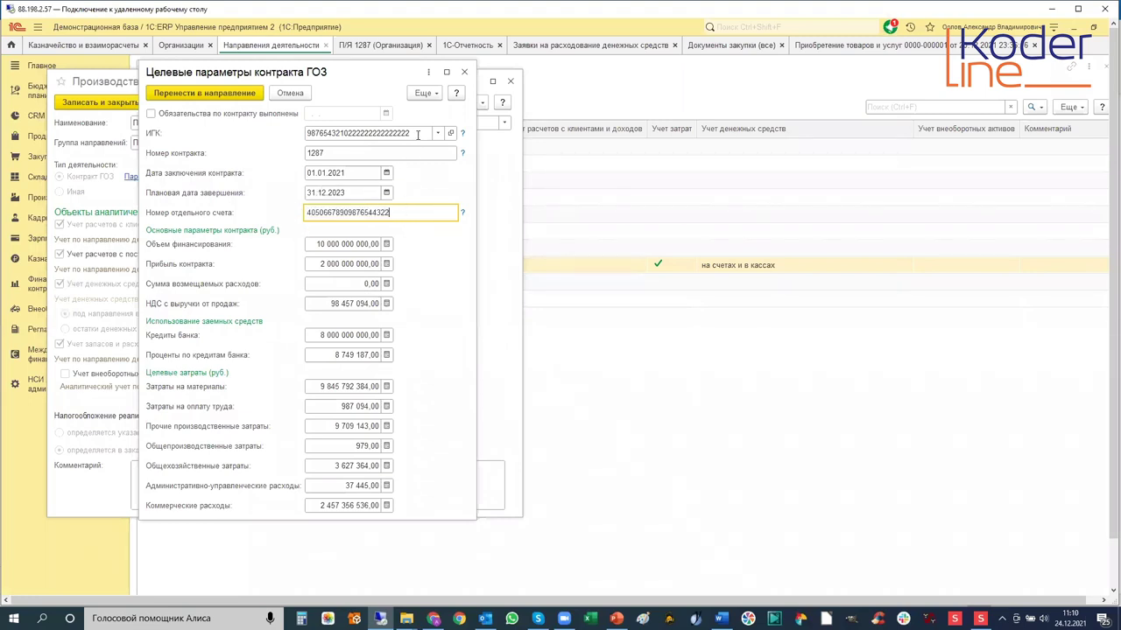
click(418, 134)
key(Down)
key(Return)
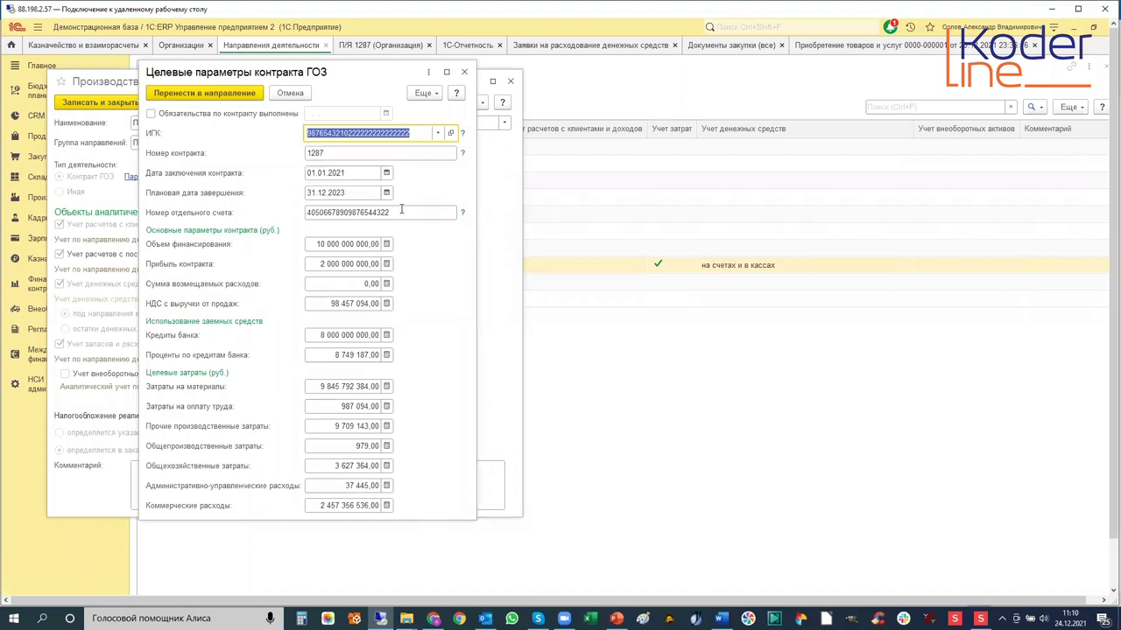
click(399, 212)
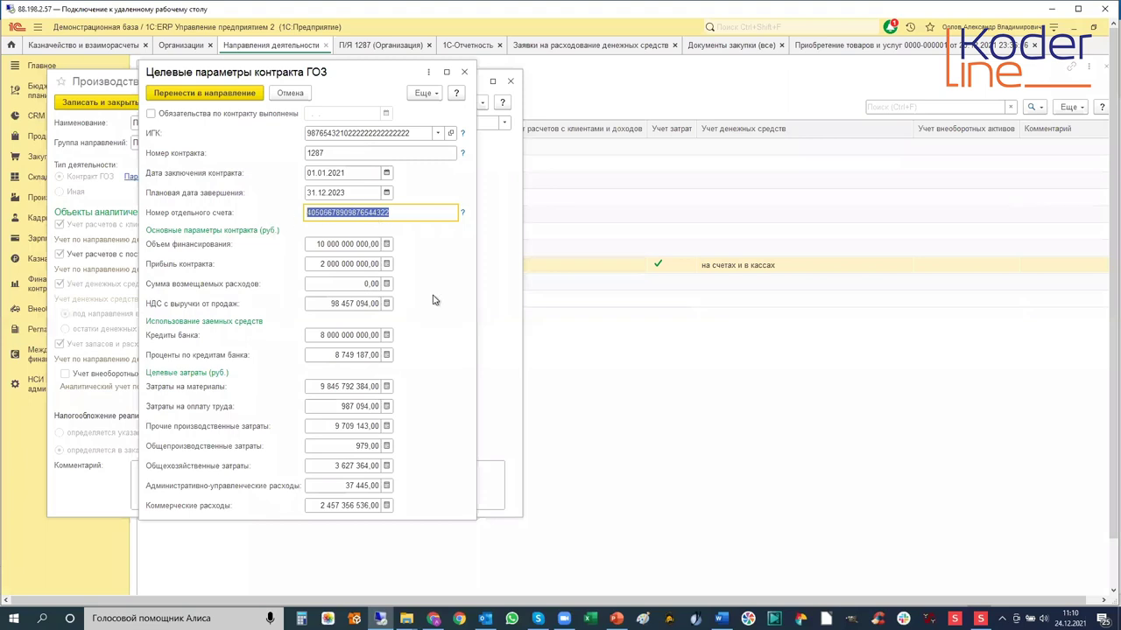
Review the contract's financing volume, profit, bank loans and loan interest among the target parameters.
click(321, 245)
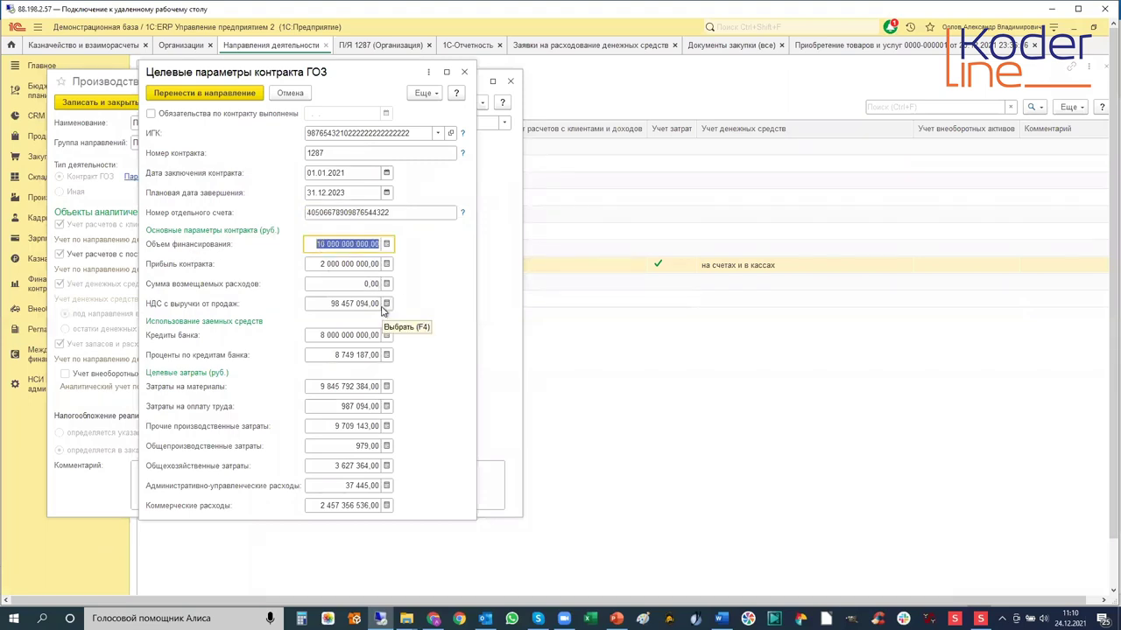
click(318, 263)
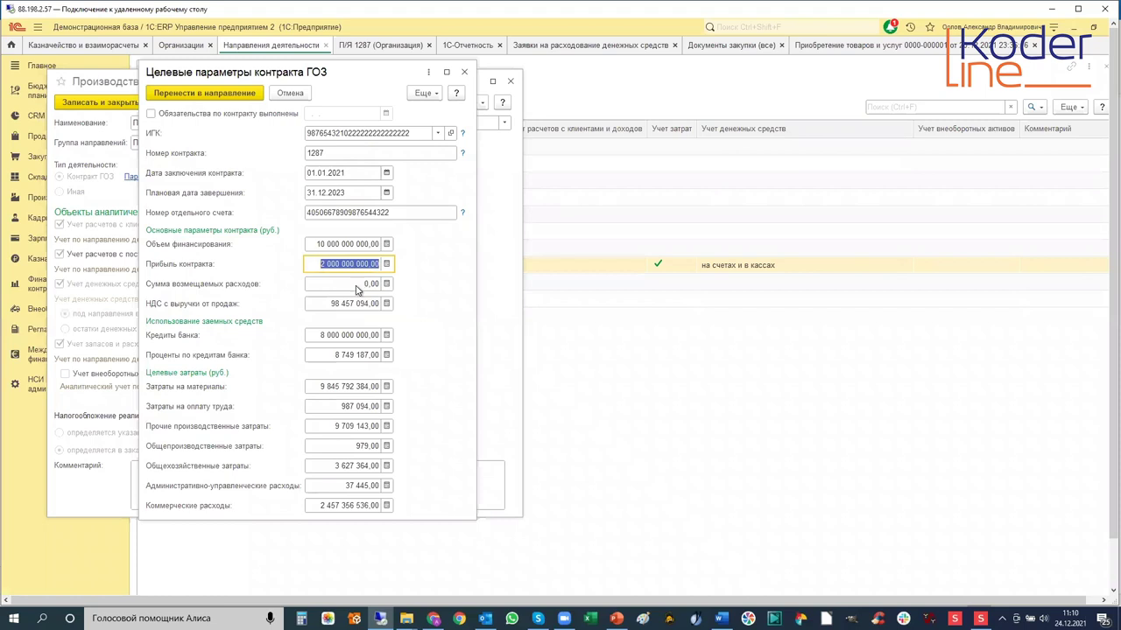
click(315, 335)
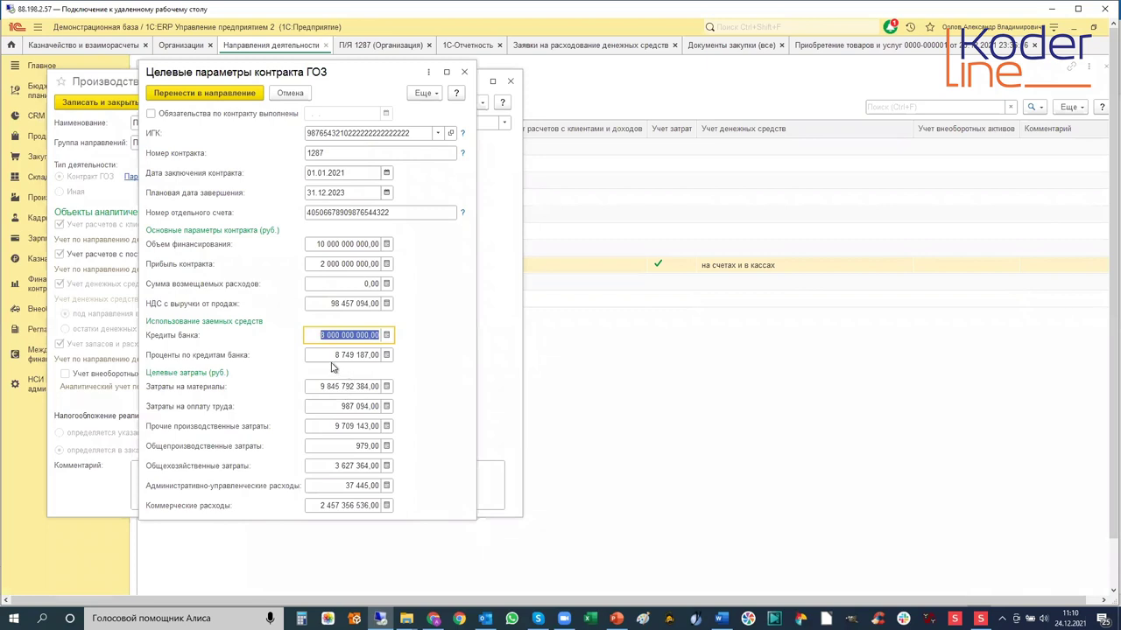
click(333, 356)
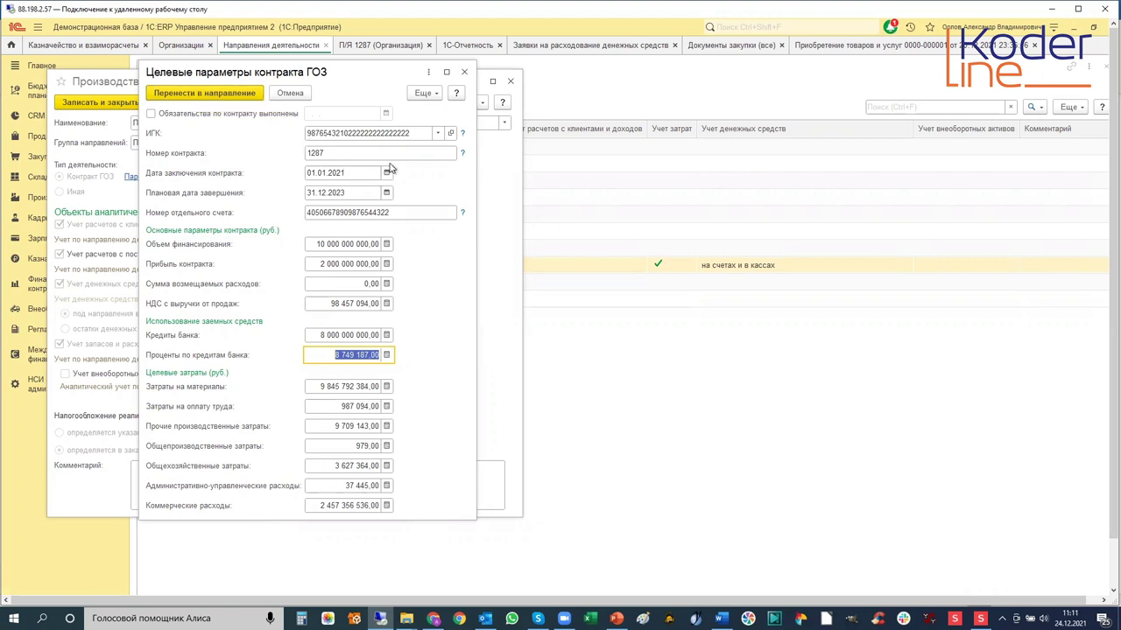
Close the target contract parameters without transferring them, and save and close the Производство изделия 1287 direction.
click(420, 133)
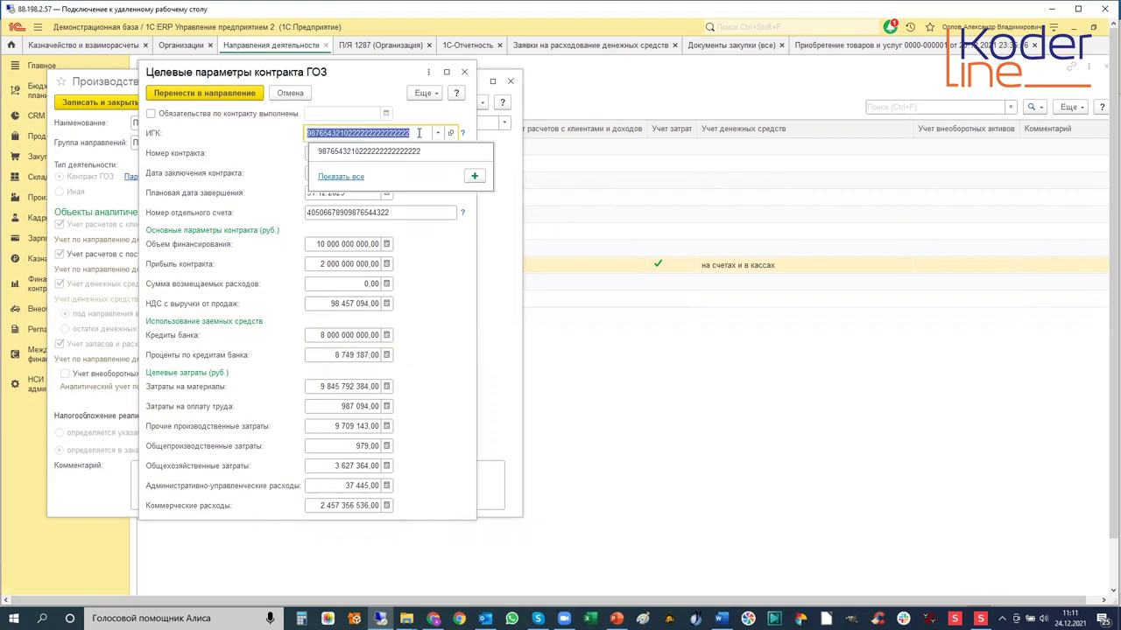
click(464, 74)
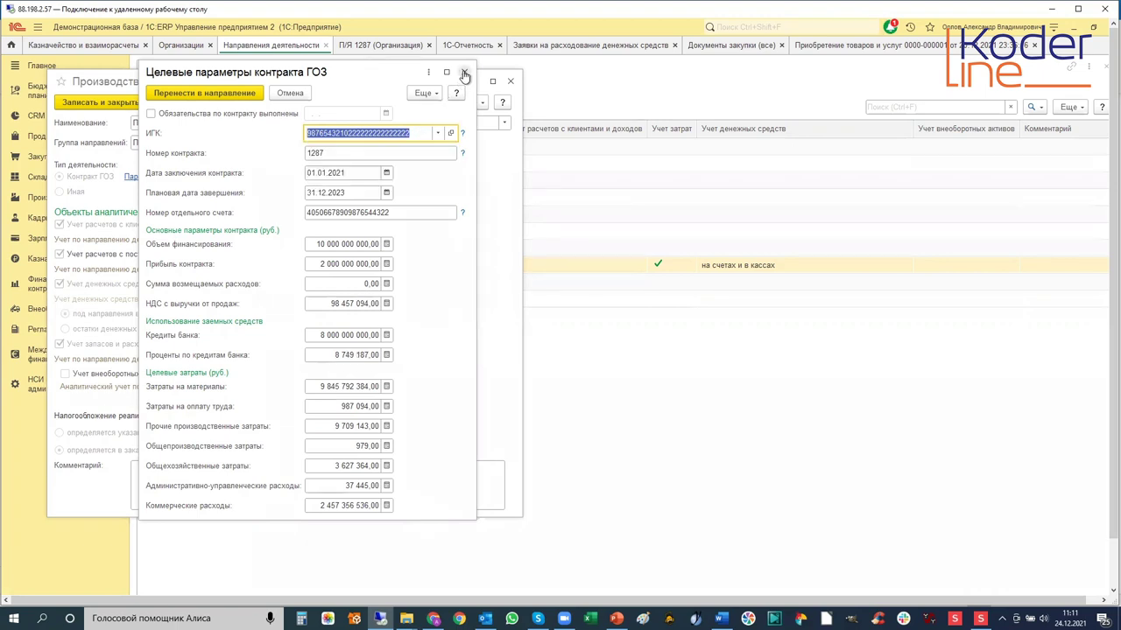
click(464, 73)
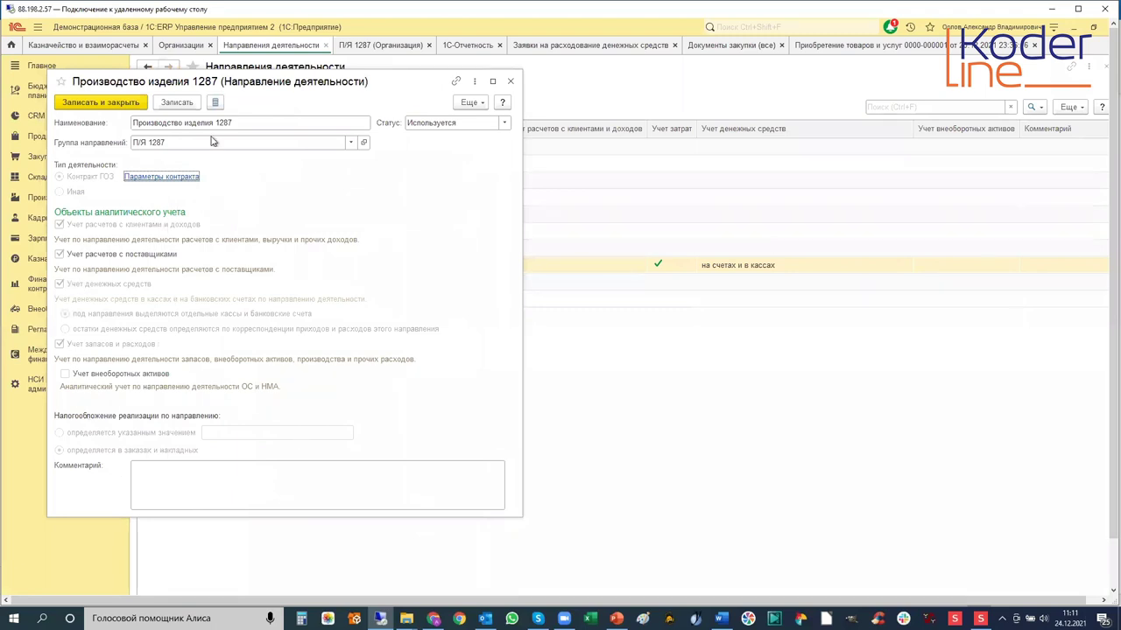
click(107, 103)
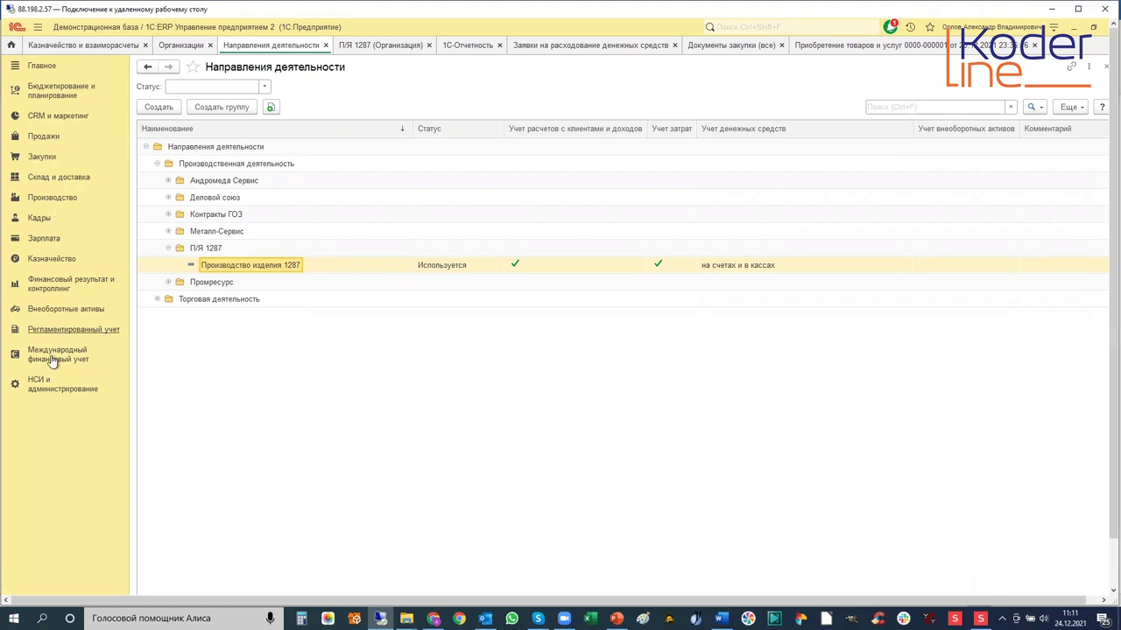
Open the П/Я 1287 organization from the Организации reference list and display its general information.
click(44, 392)
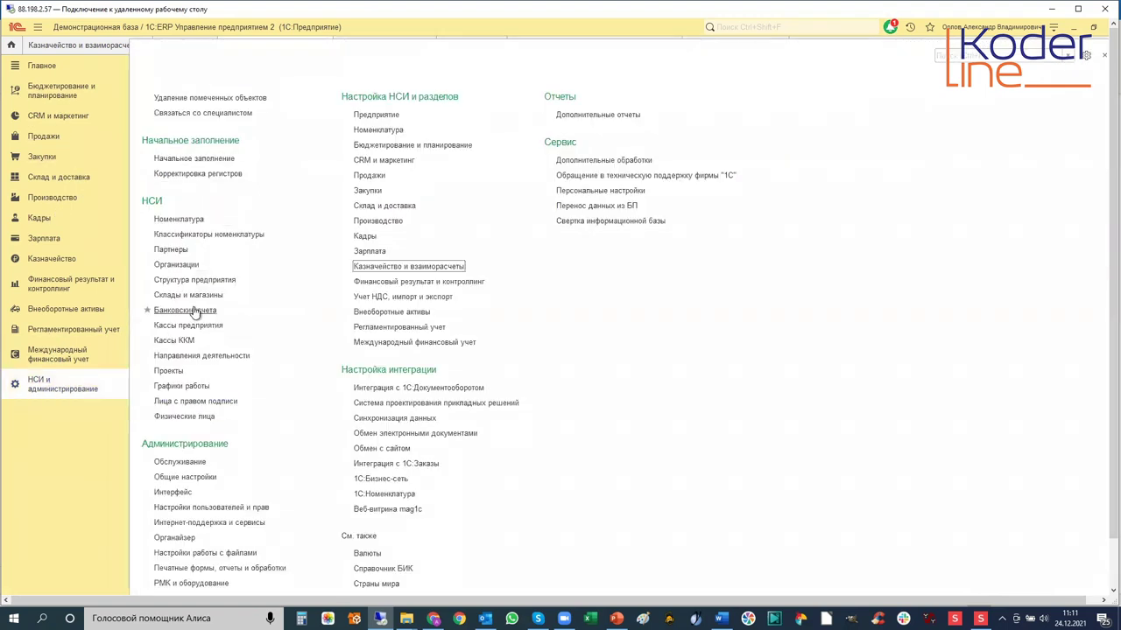
click(180, 266)
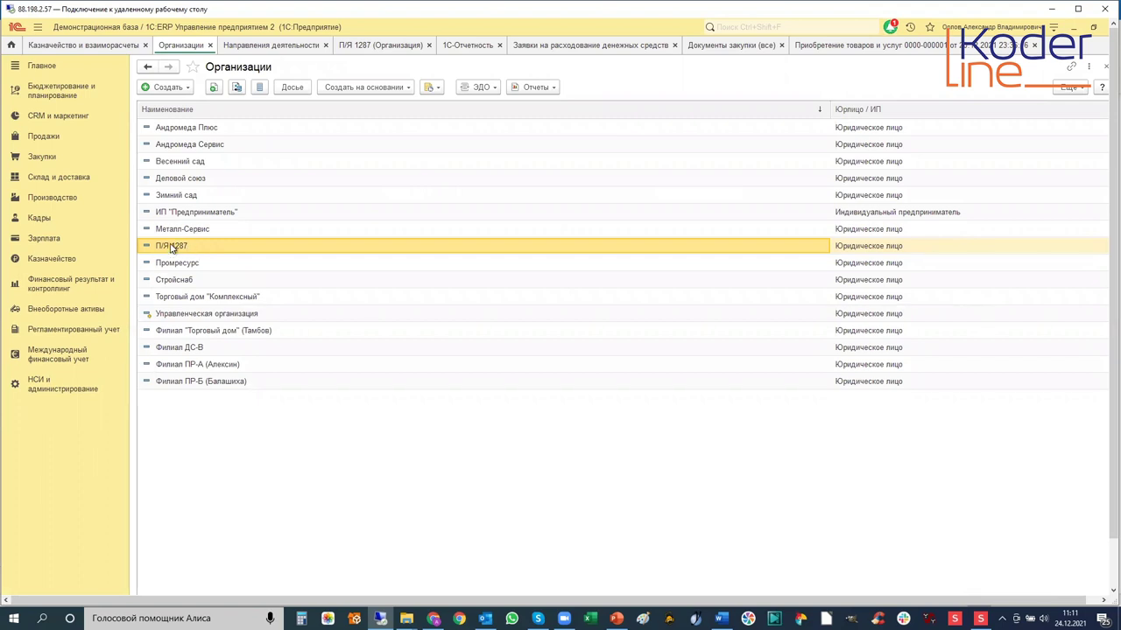
double_click(172, 249)
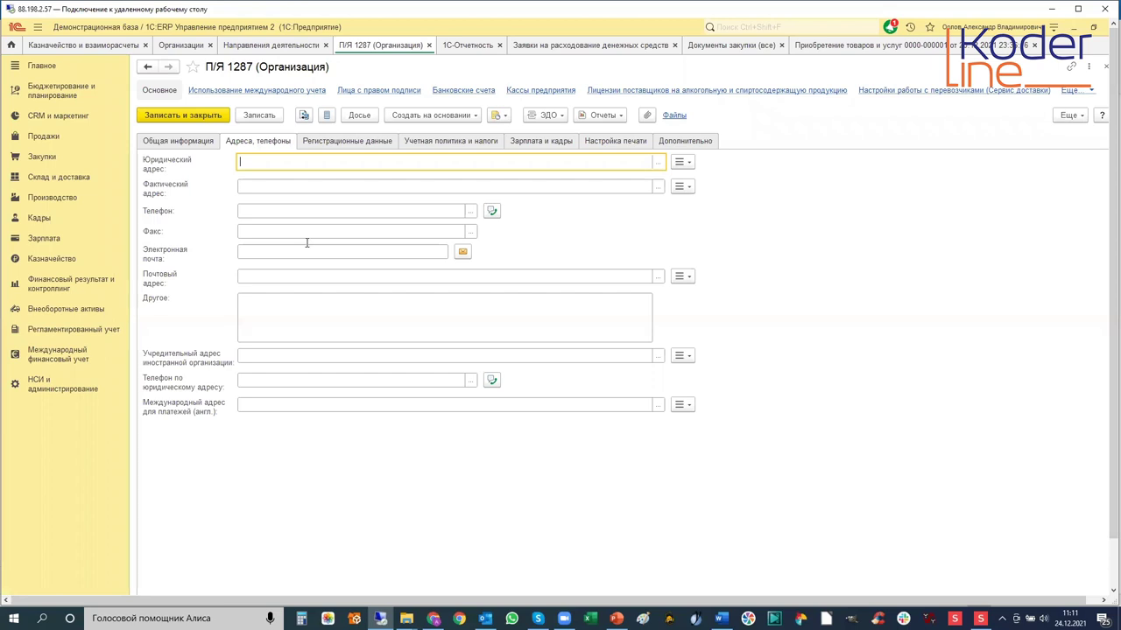
click(186, 144)
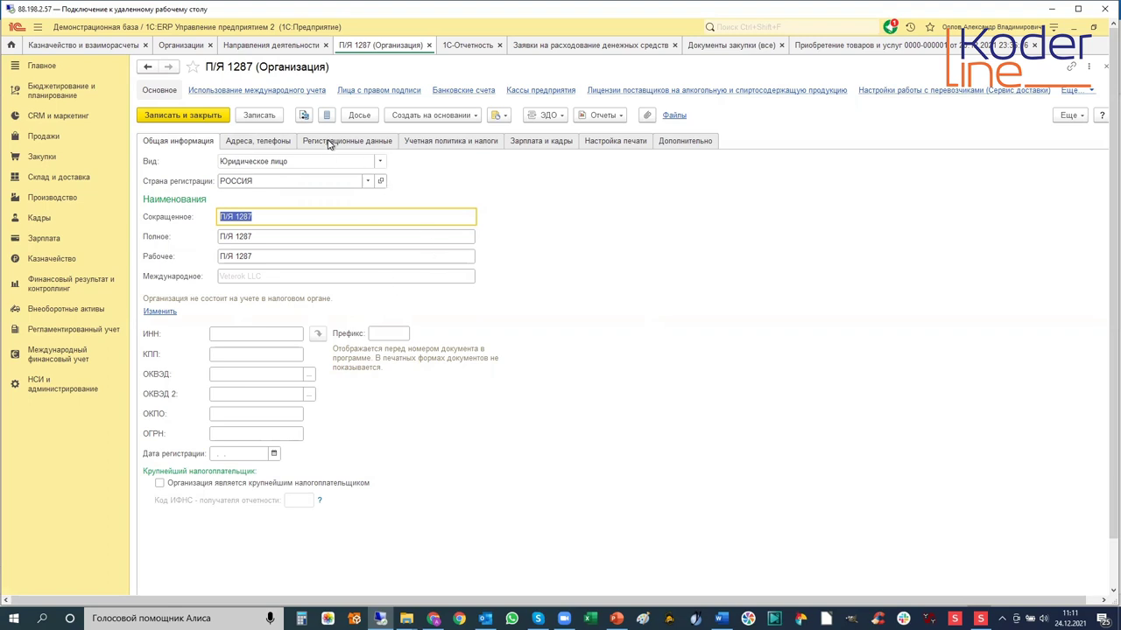
Review the financial accounting policy of П/Я 1287, including its ФИФО goods valuation method, and close it without saving.
click(438, 142)
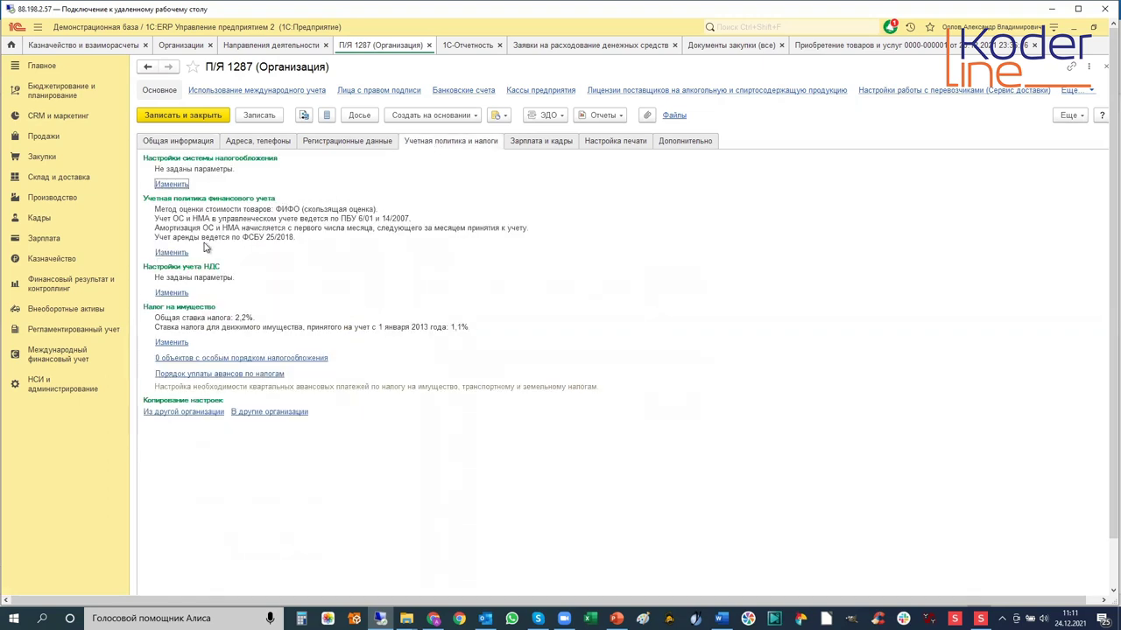
click(173, 253)
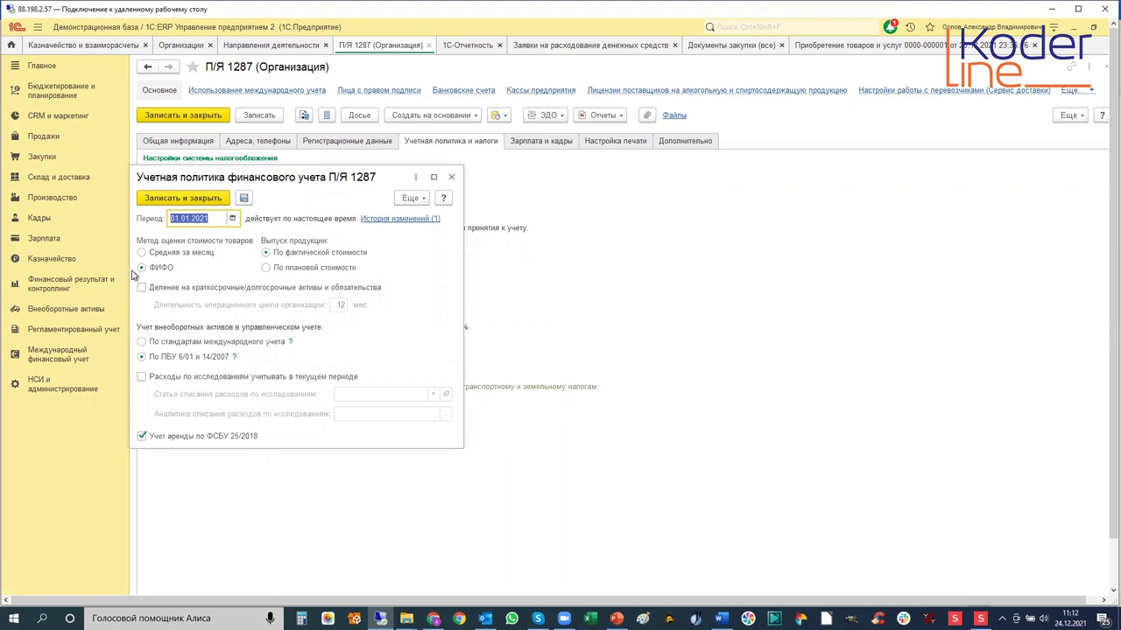
click(185, 256)
click(141, 268)
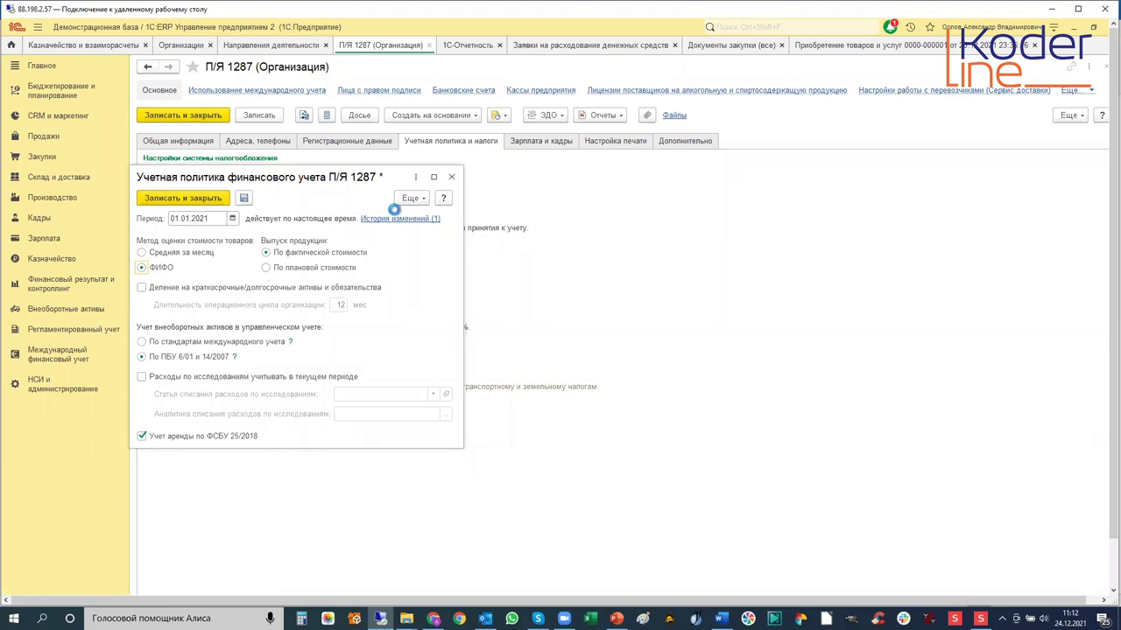
click(452, 177)
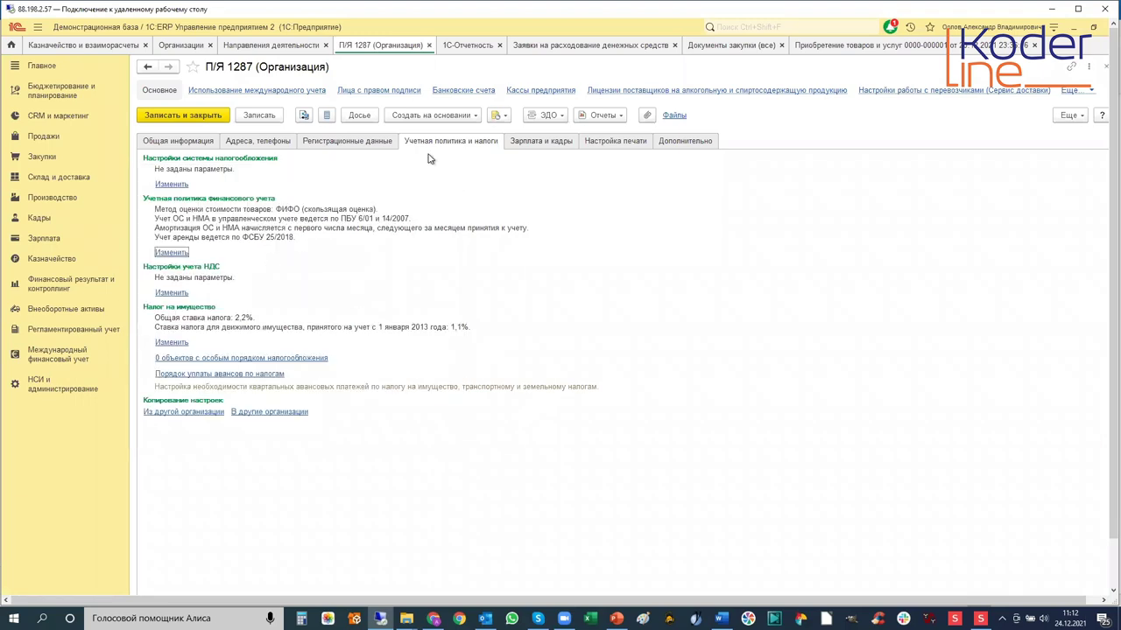
Look through the organization's payroll and personnel, print and additional settings, and return to its general information.
click(564, 144)
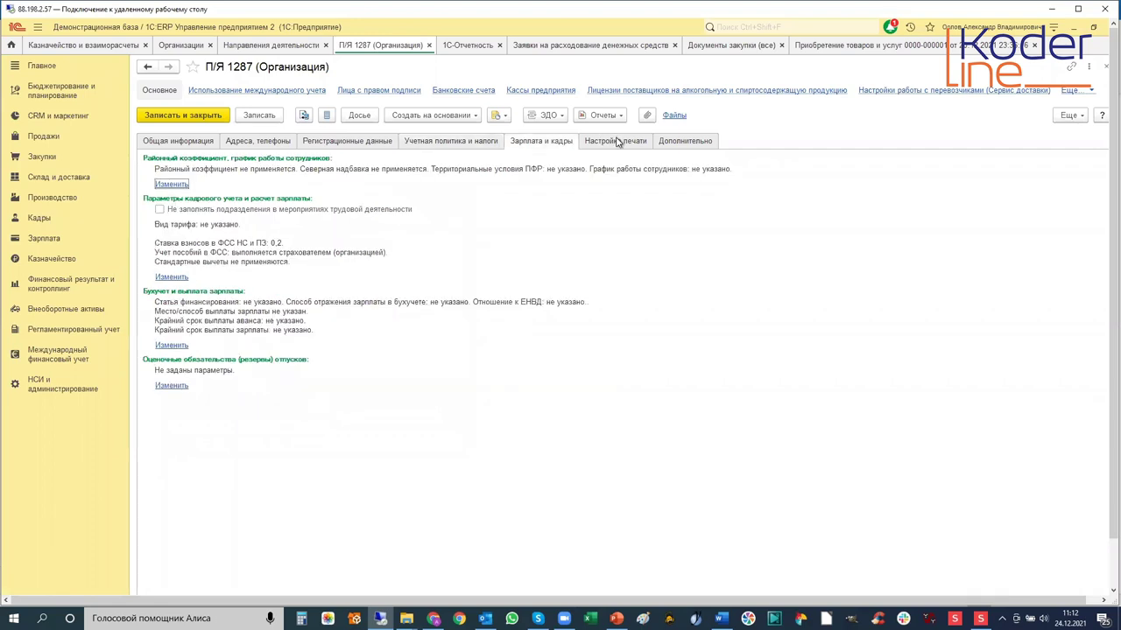
click(617, 143)
click(688, 141)
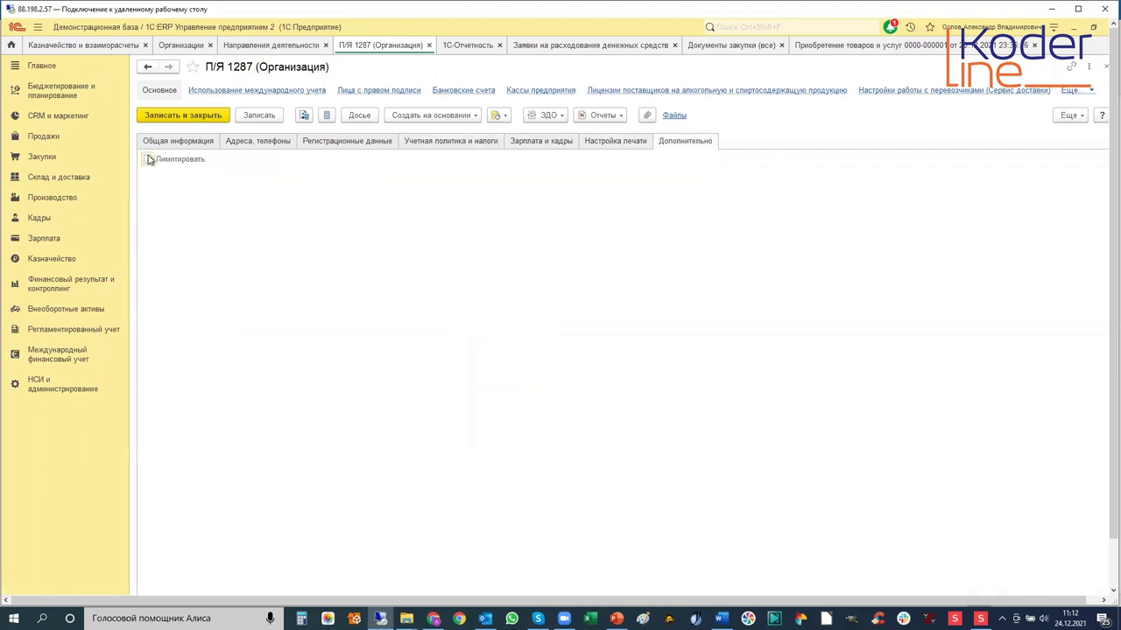
click(172, 145)
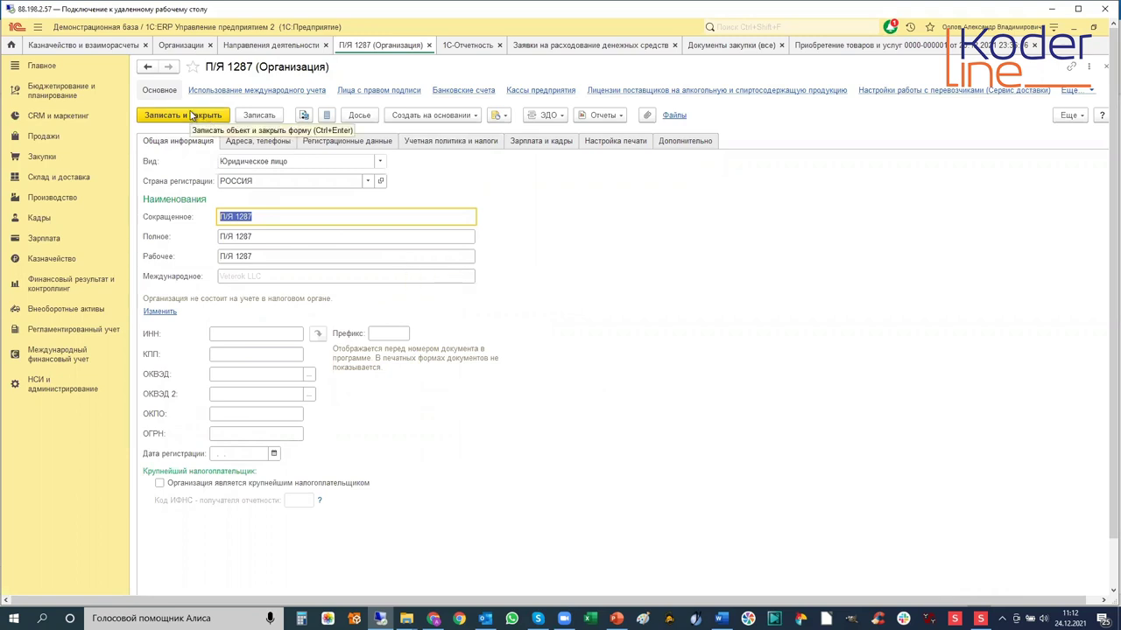
List the bank accounts of П/Я 1287, view the record of the account linked to the state contract, and close it.
click(454, 91)
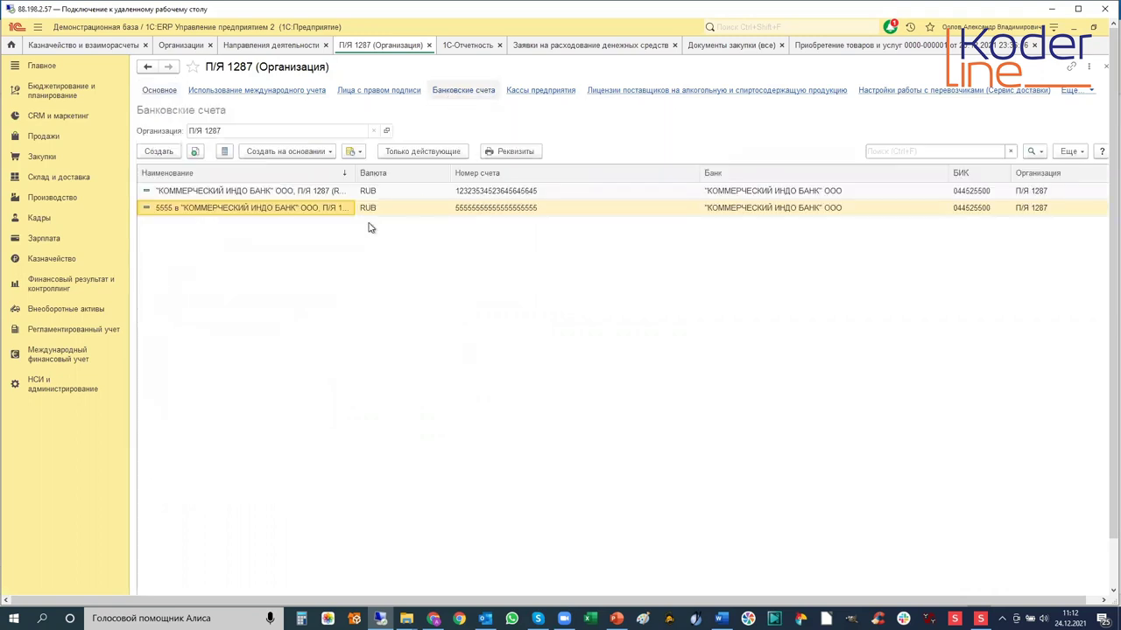
click(313, 207)
double_click(313, 208)
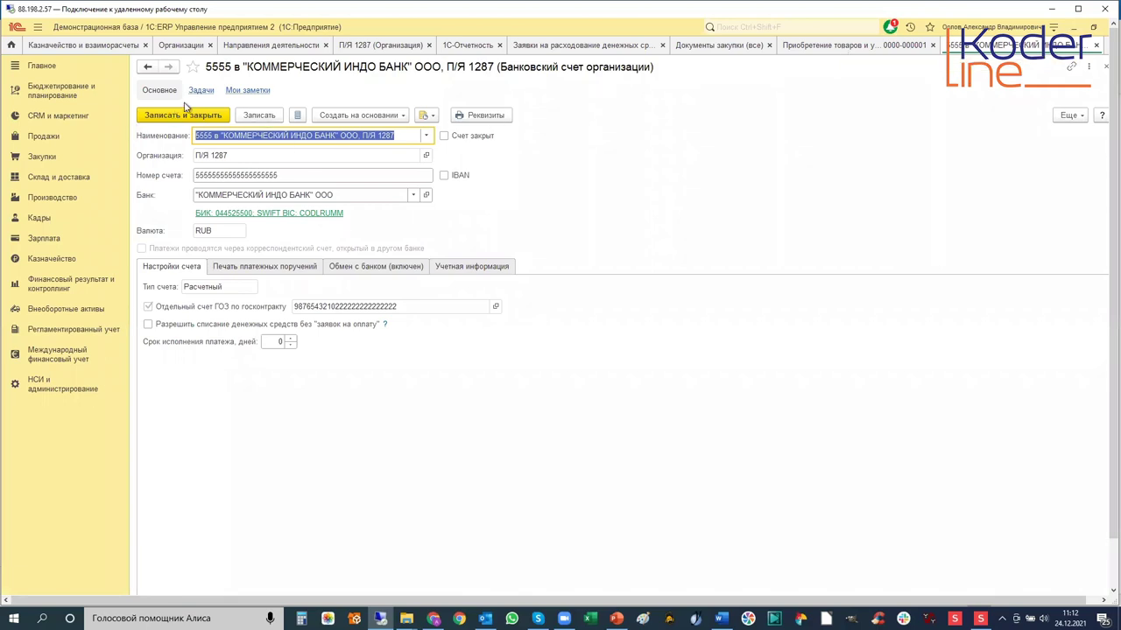
click(1097, 46)
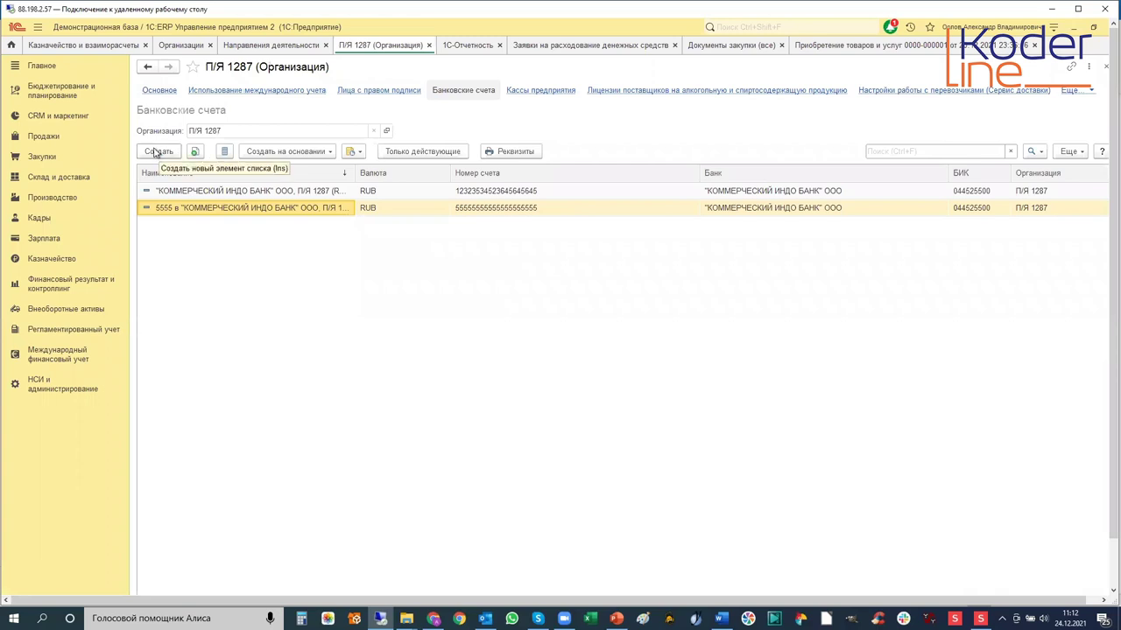
Reopen the separate ГОЗ bank account, examine its account number and state contract link, and close the record.
double_click(197, 213)
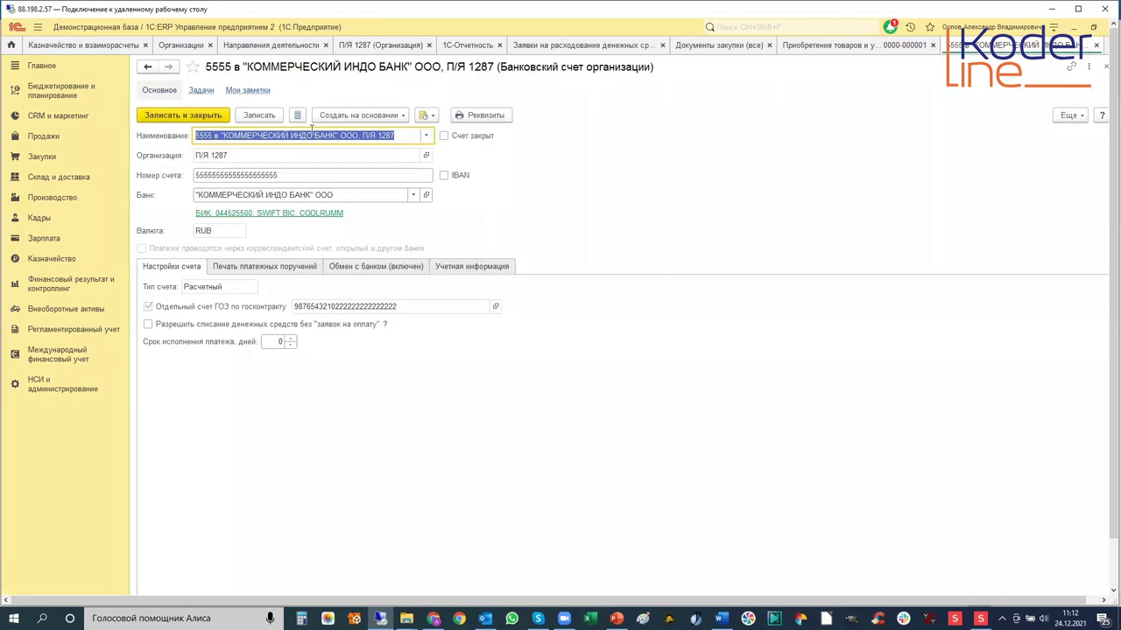
click(288, 177)
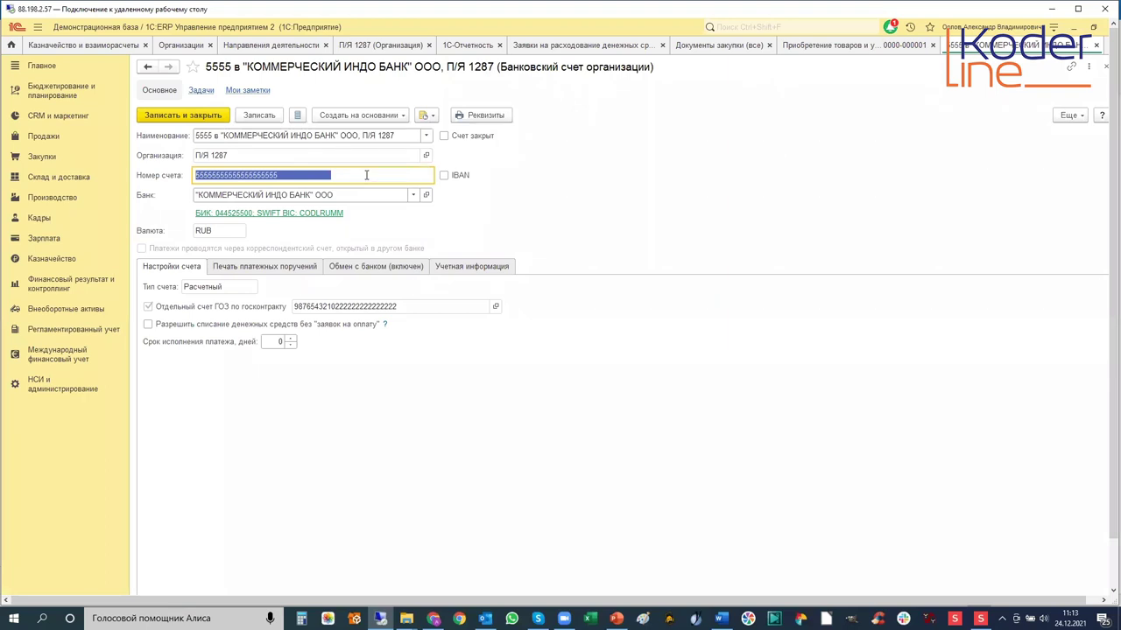
click(277, 176)
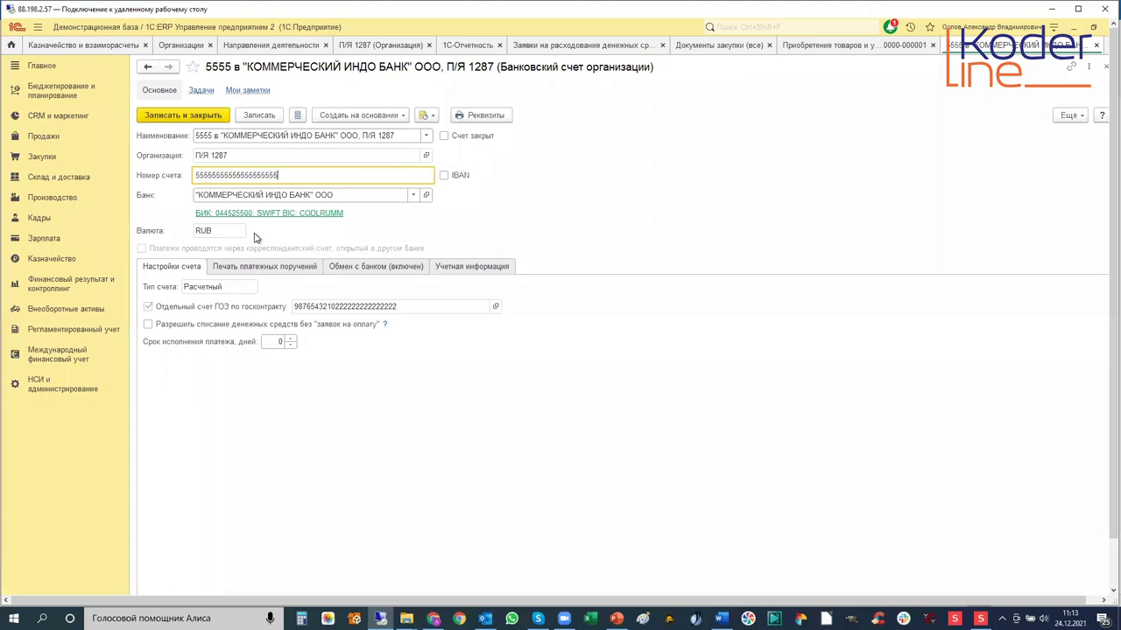
click(1104, 69)
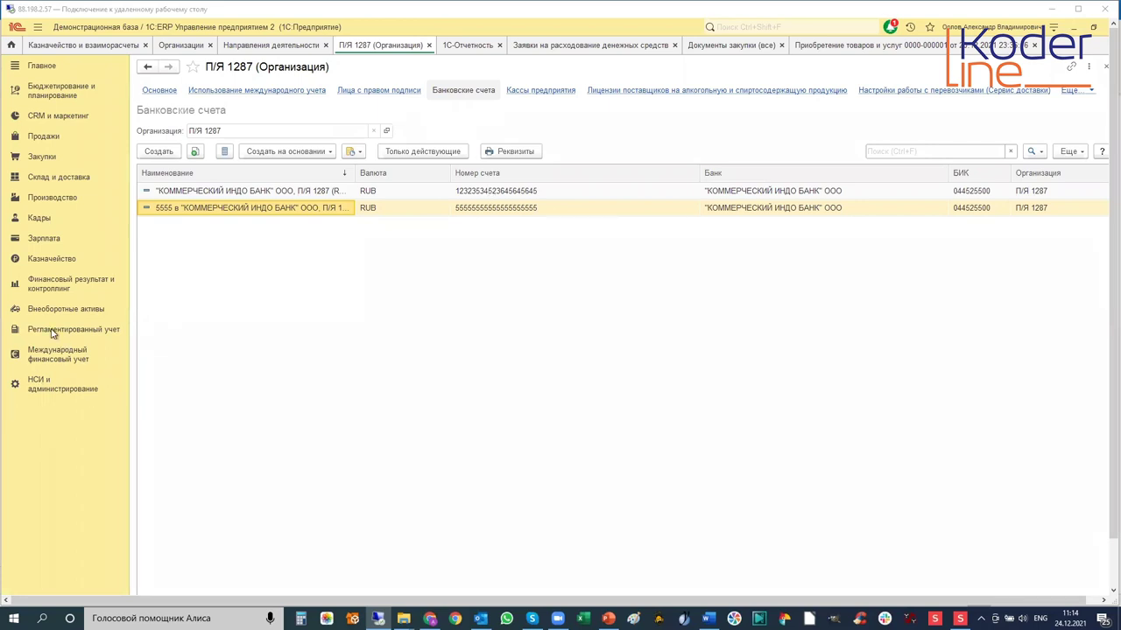
Open the Направления деятельности list from the financial result and controlling section.
click(48, 289)
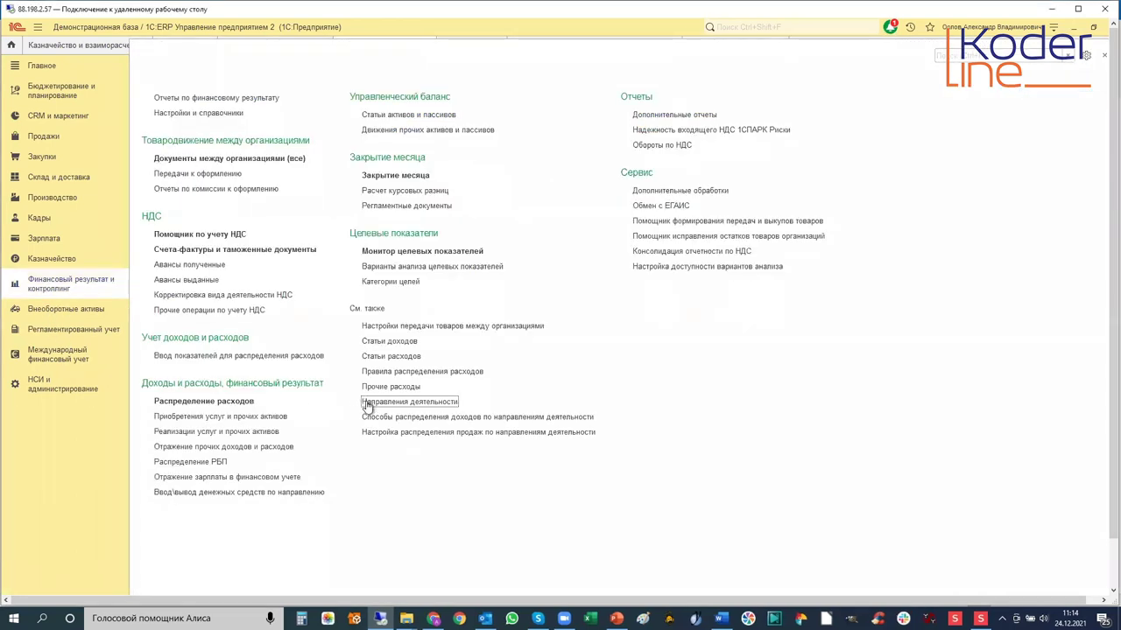
click(374, 402)
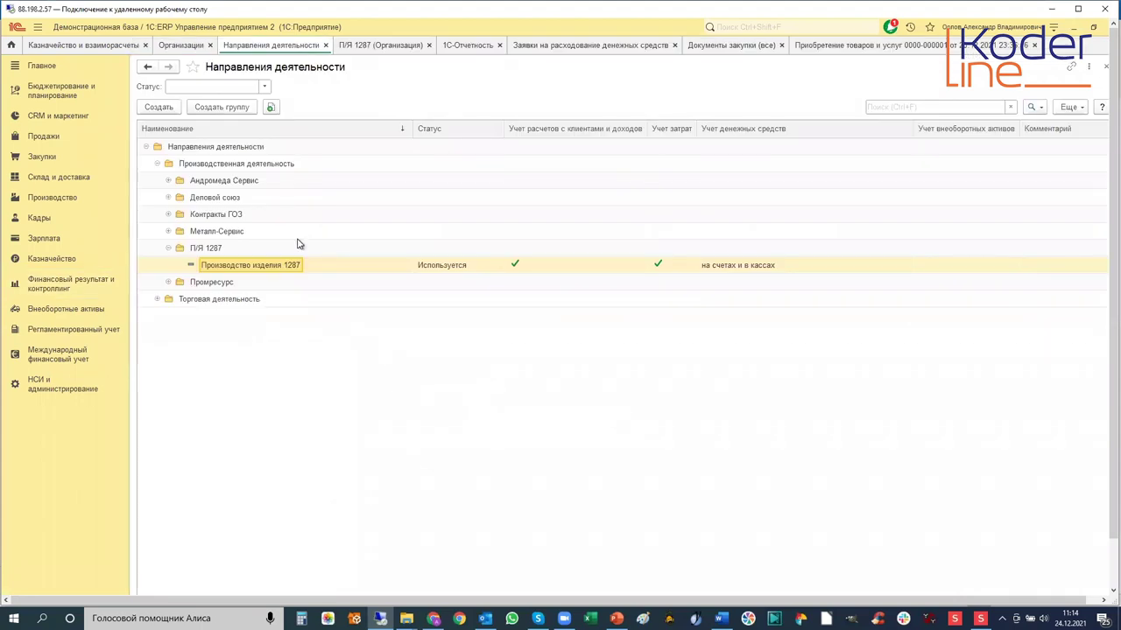
Open the activity direction Производство изделия 1287, examine its ГОЗ contract target parameters, and close both forms.
double_click(248, 266)
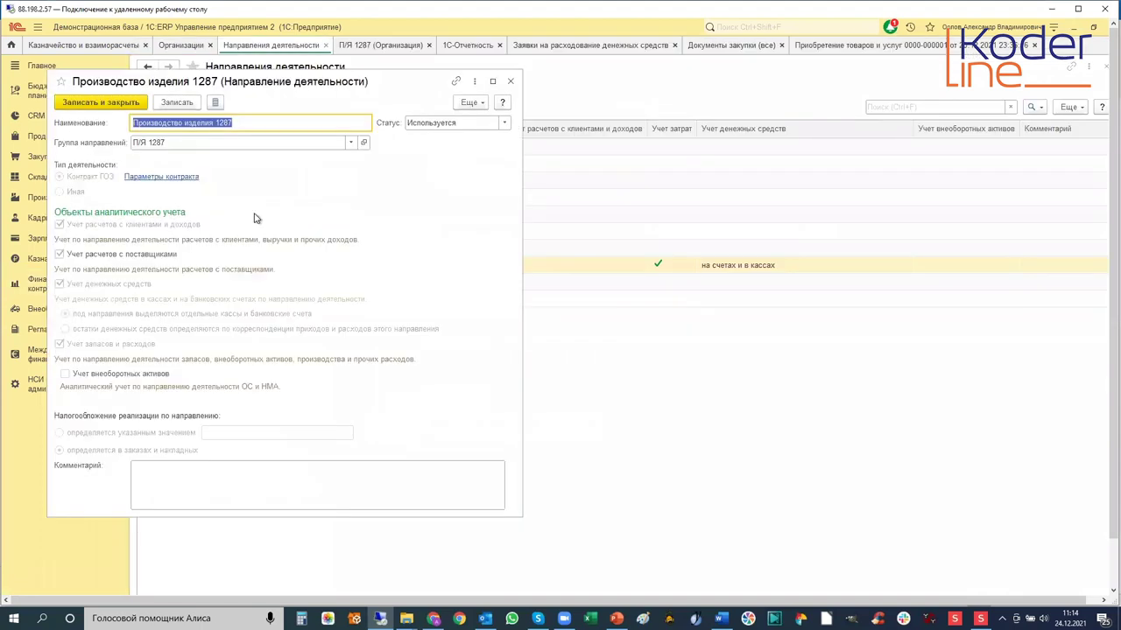
click(161, 177)
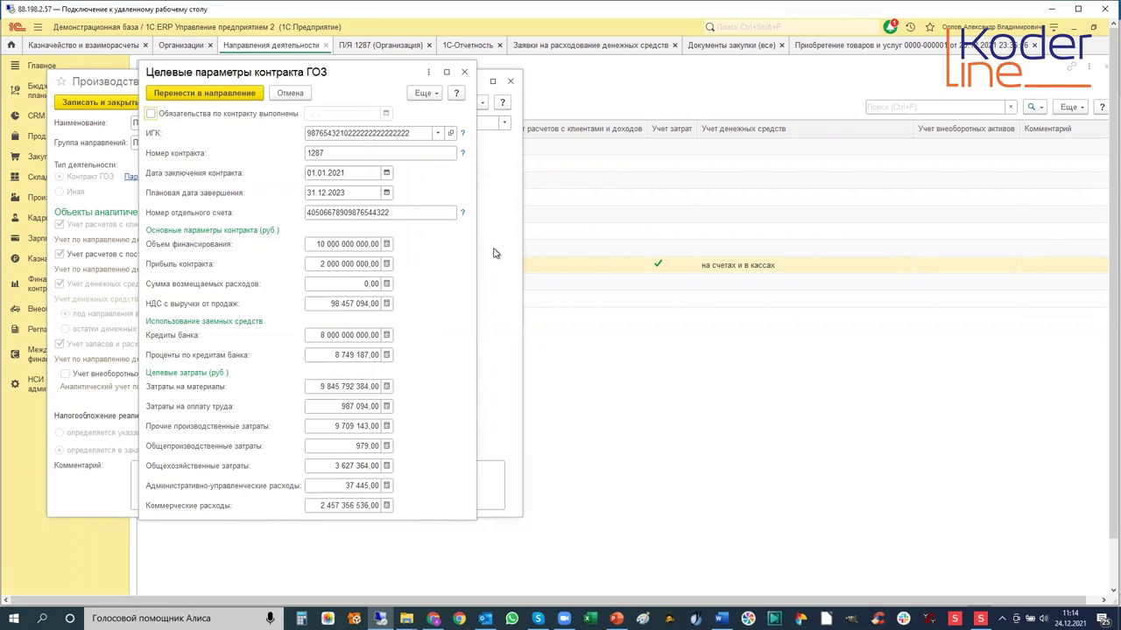
click(465, 76)
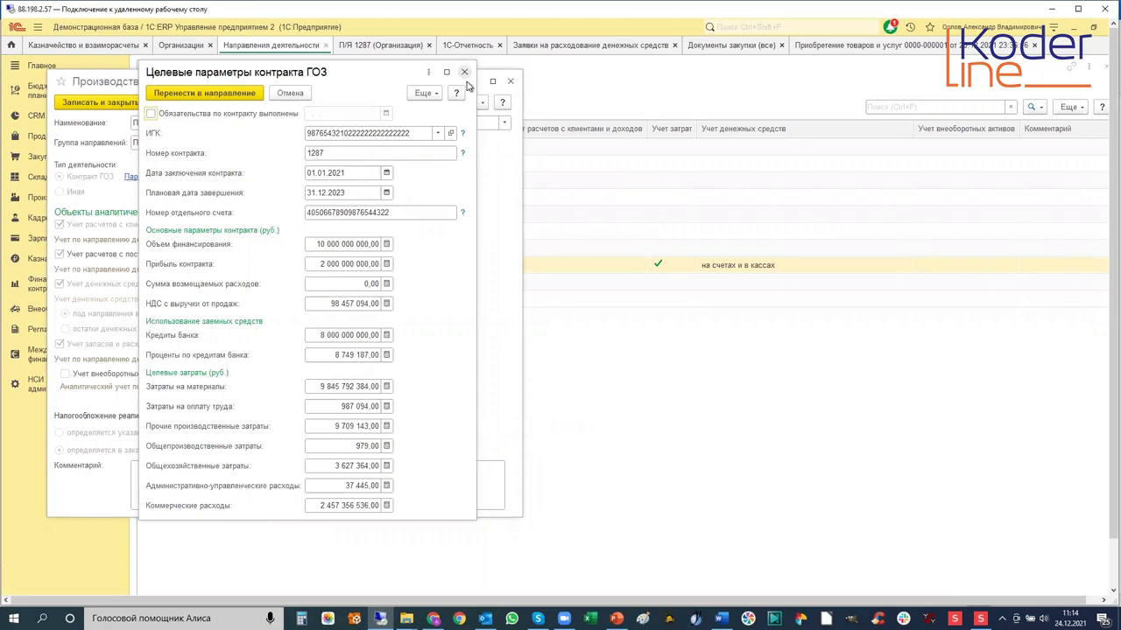
click(512, 82)
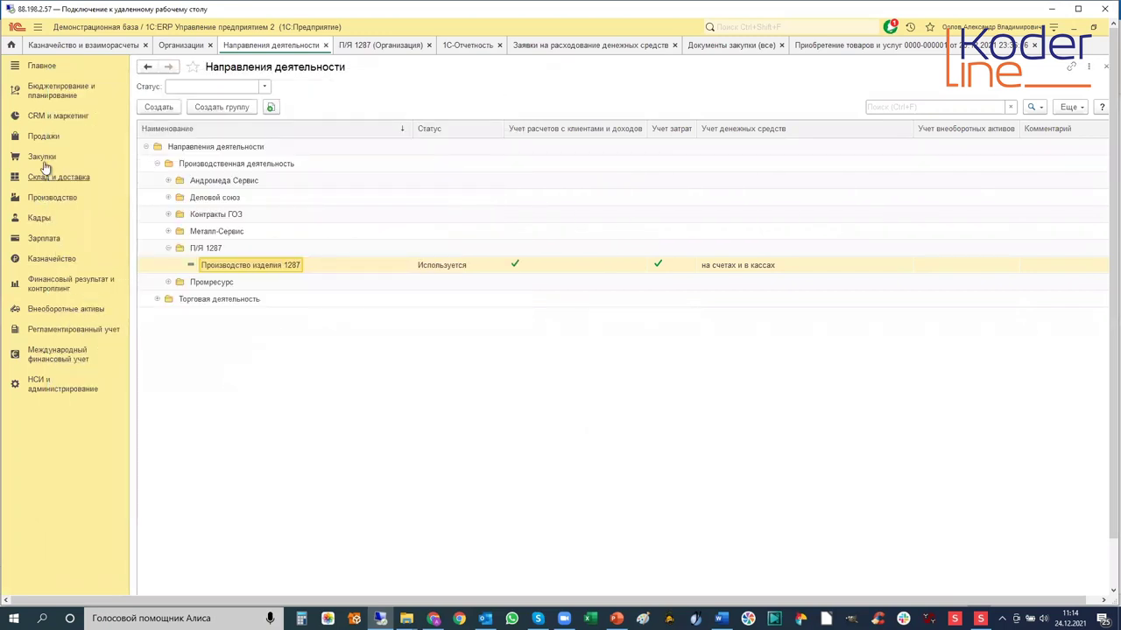
Open the list of all purchase documents and open the Приобретение товаров и услуг document dated 20.12.2021 for П/Я 1287.
click(40, 159)
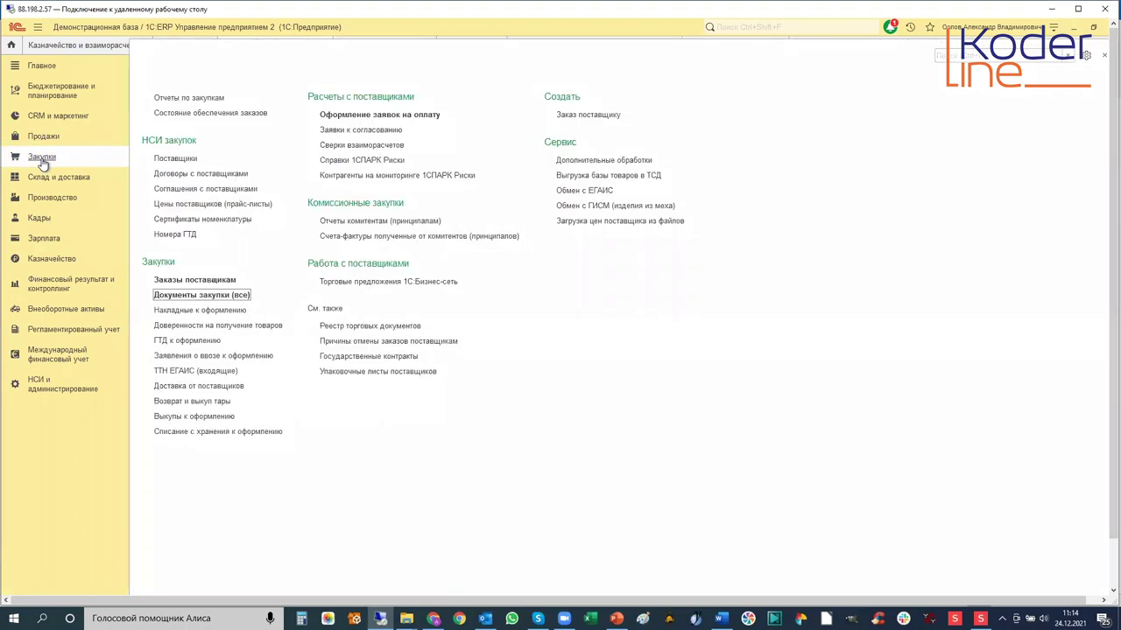
click(188, 298)
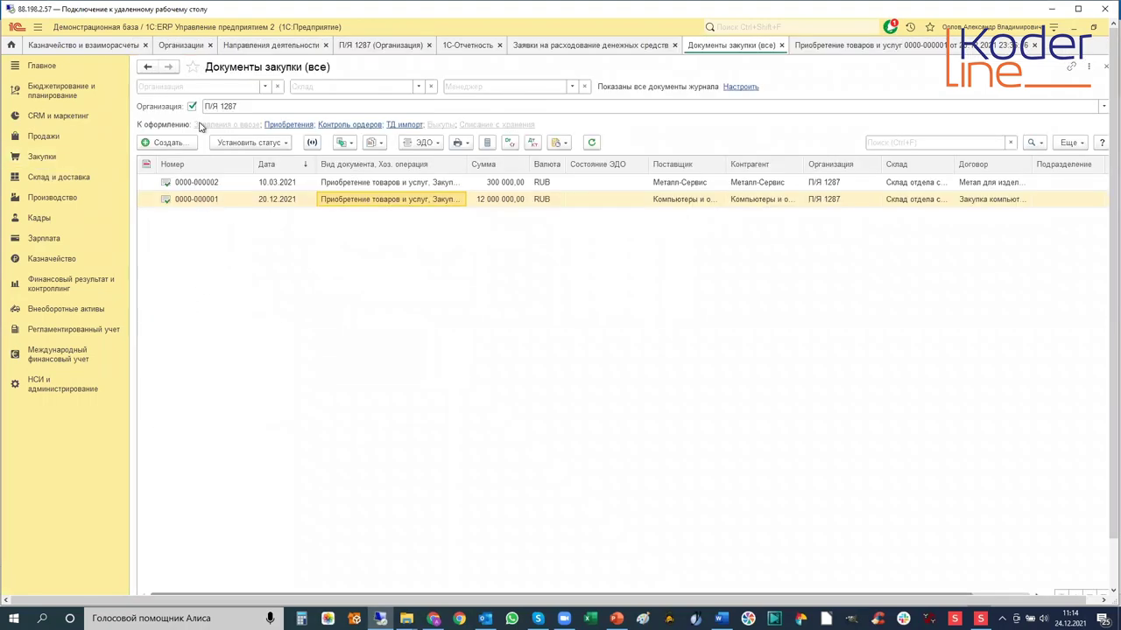
click(224, 187)
click(233, 200)
click(242, 184)
click(244, 199)
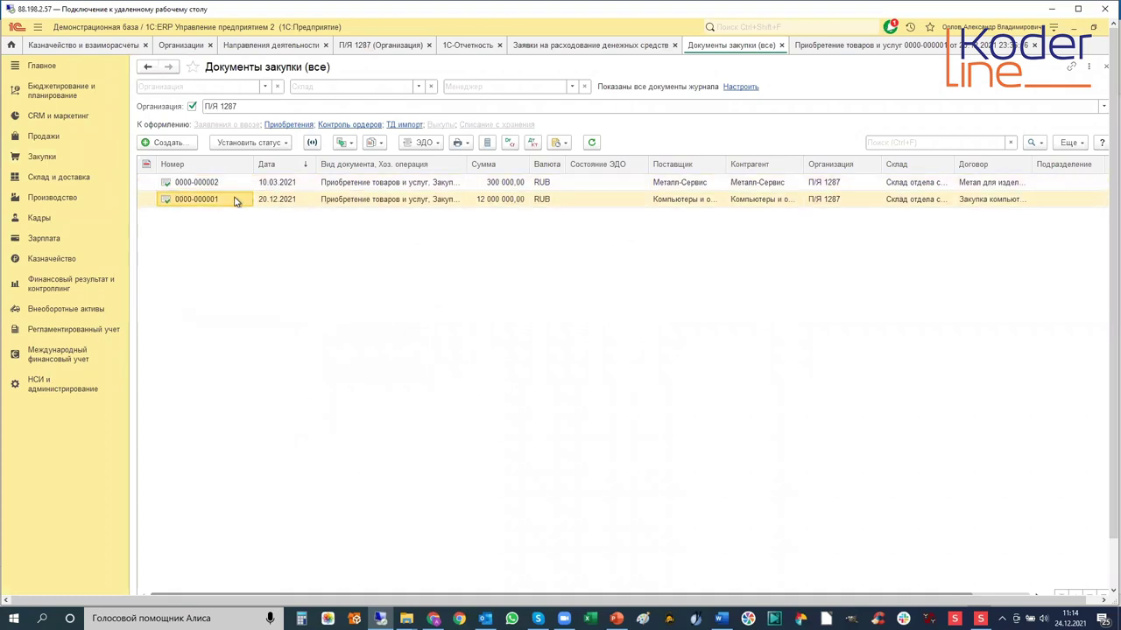
double_click(235, 198)
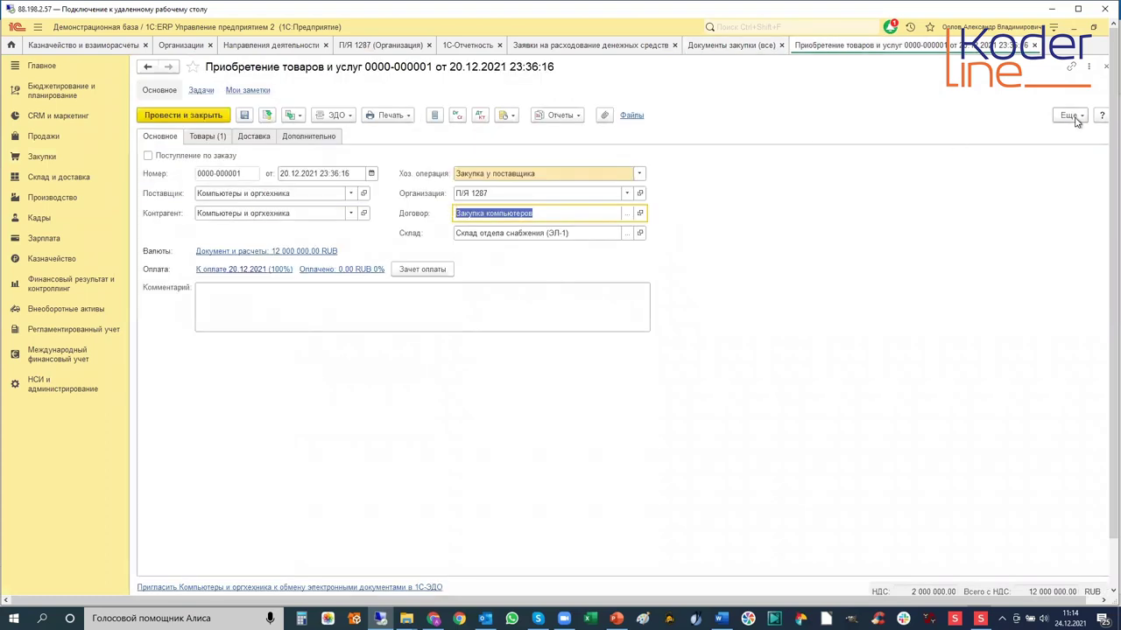
click(1073, 118)
click(947, 294)
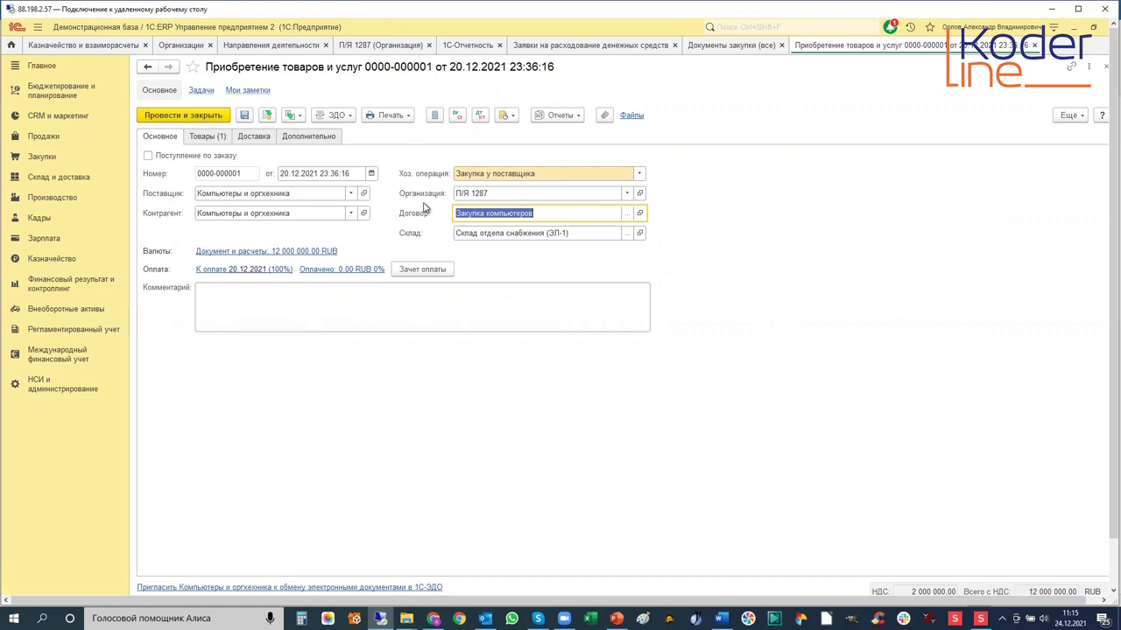
Open the contract Закупка компьютеров from the purchase, and examine its ГОЗ classification settings and the list of state contracts.
click(640, 214)
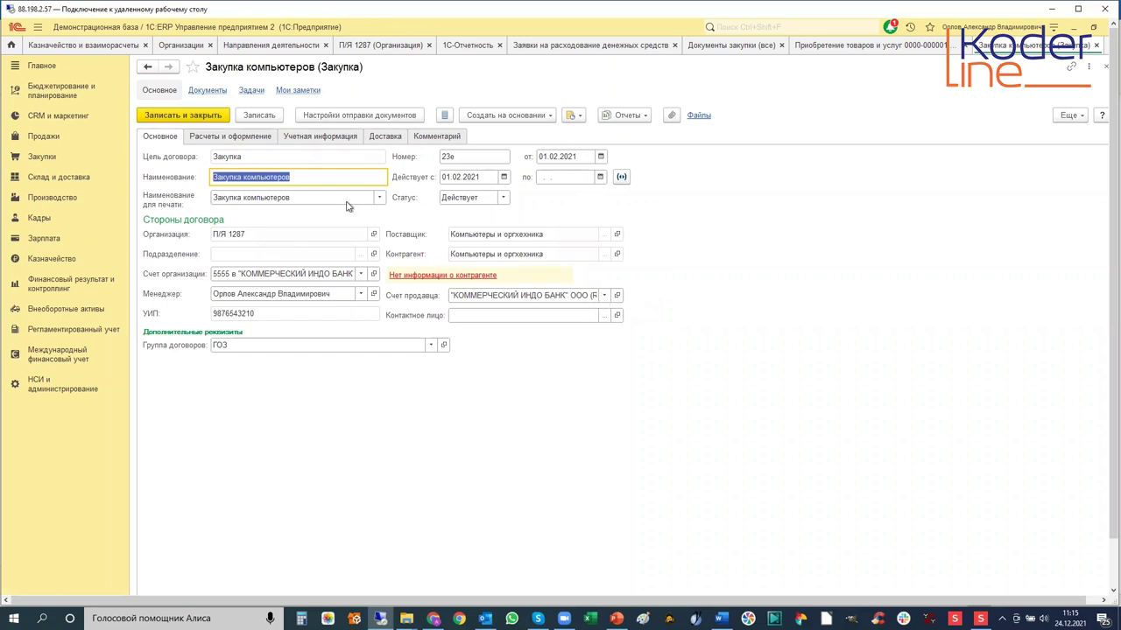
click(210, 140)
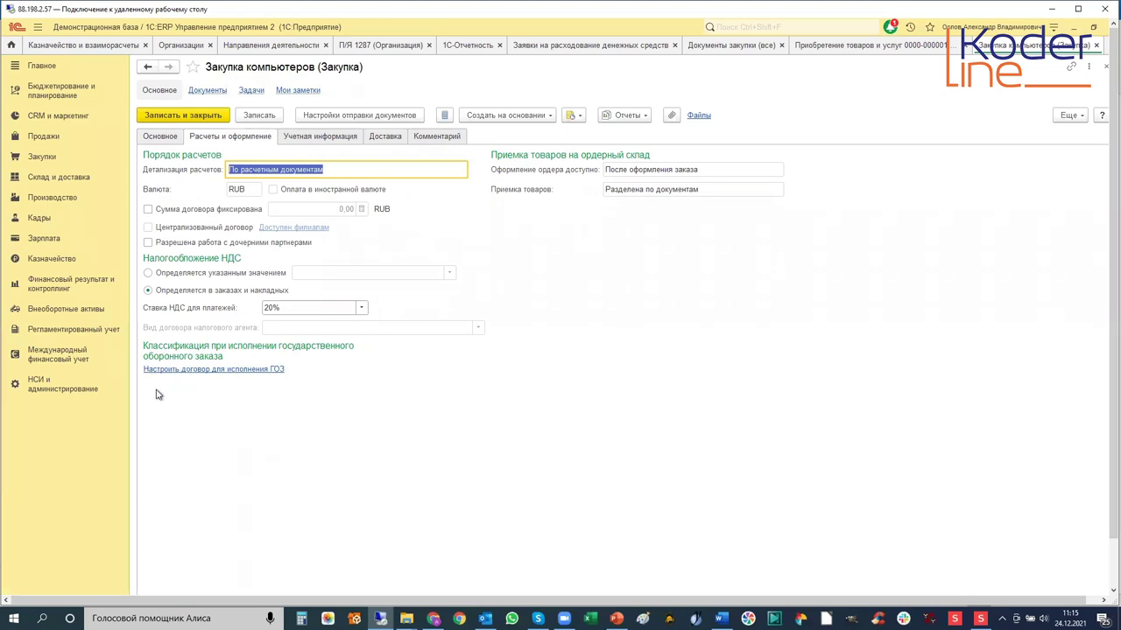
click(220, 370)
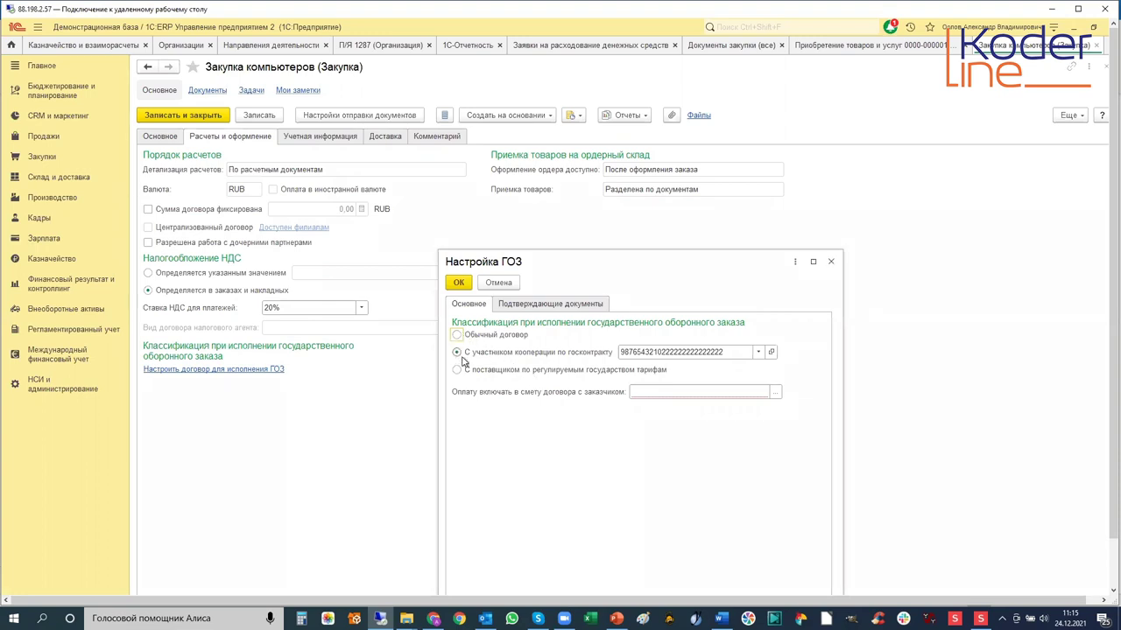
click(758, 353)
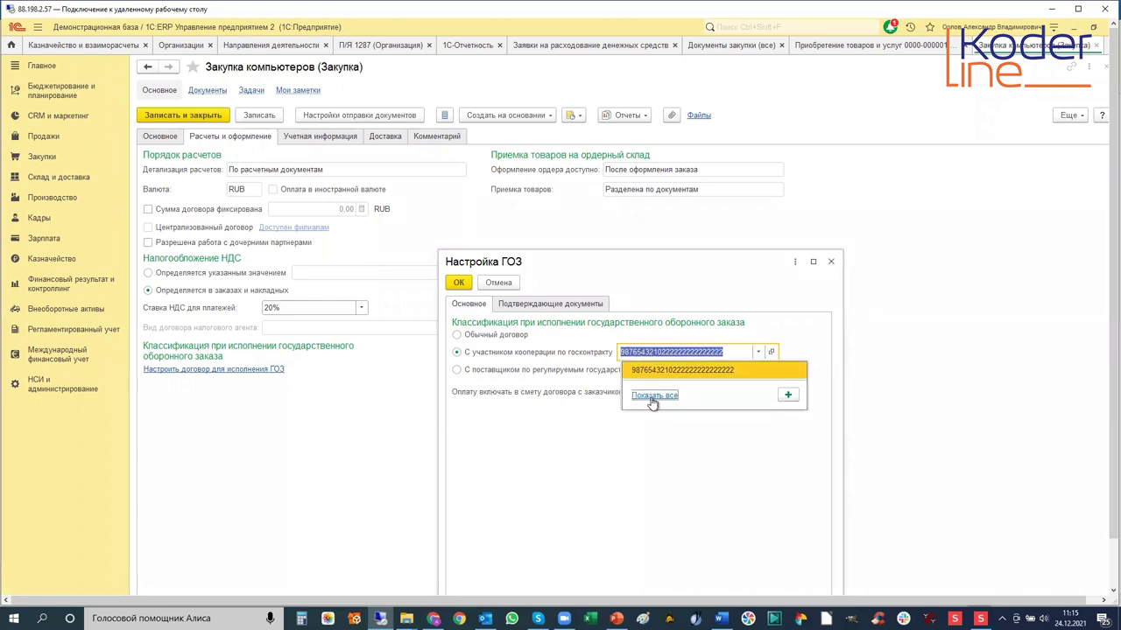
click(656, 396)
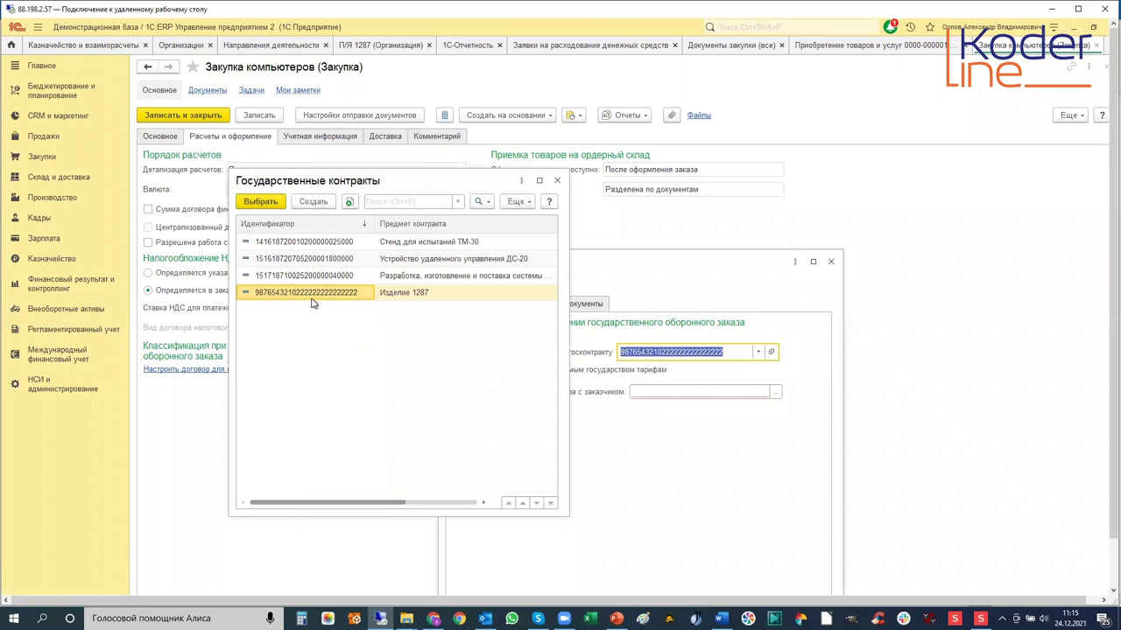
click(557, 181)
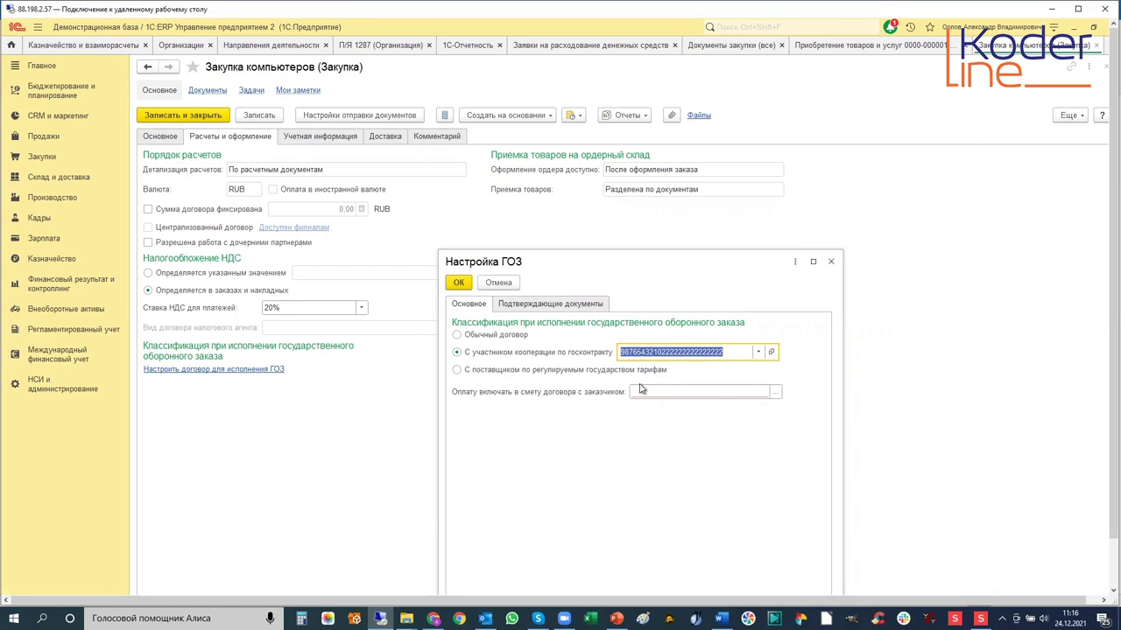
Start a new supporting document row in the ГОЗ settings, examine the available document types, and discard the row.
click(526, 304)
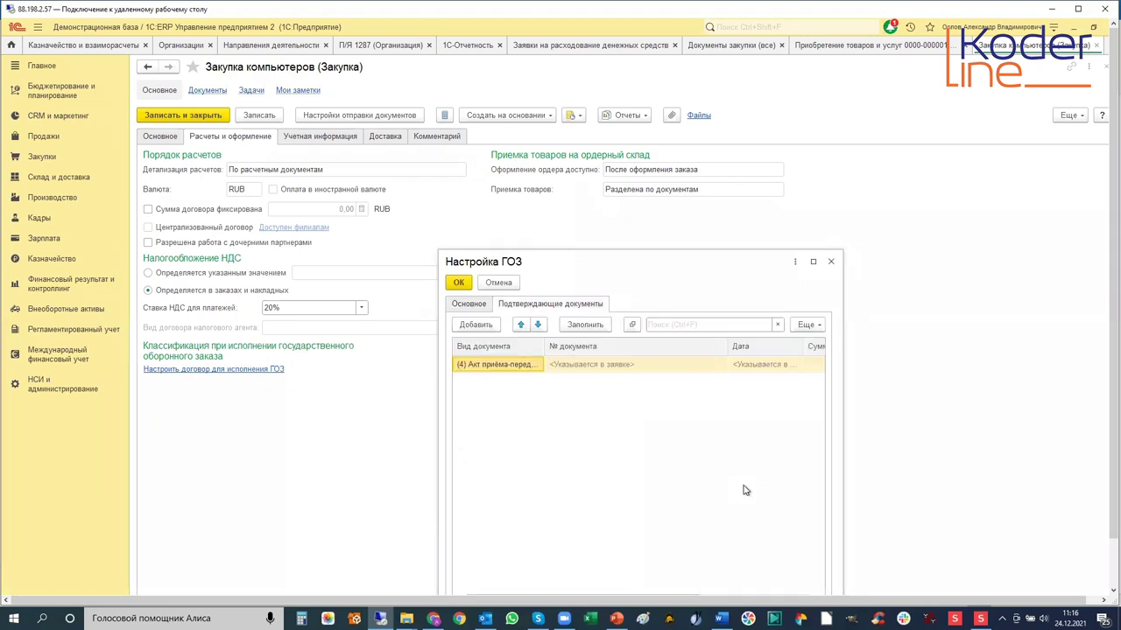
click(481, 326)
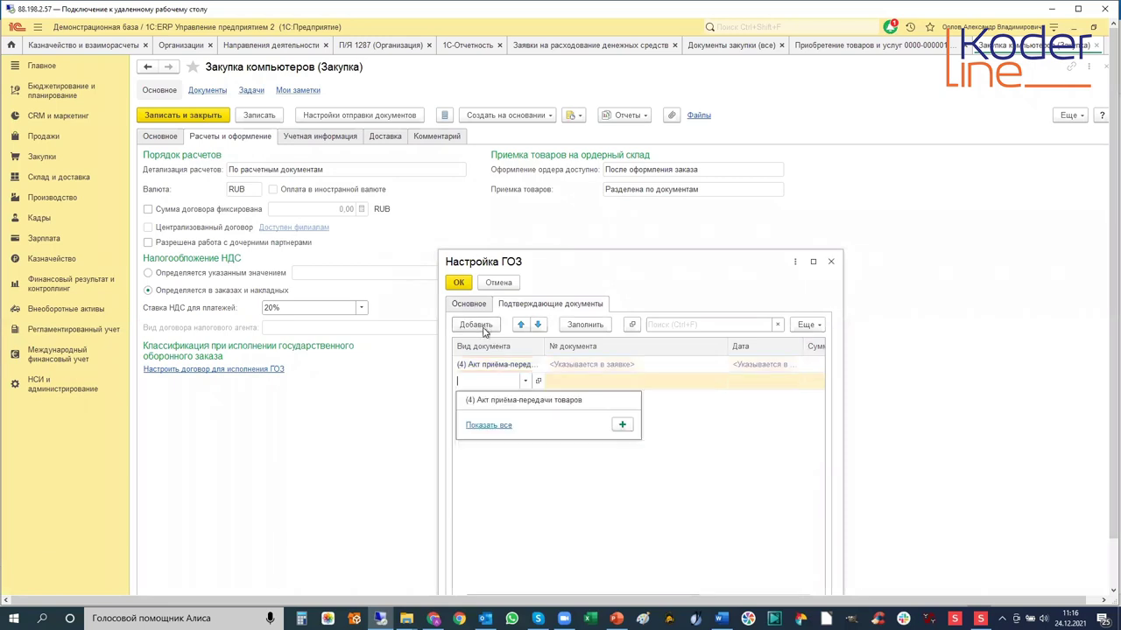
click(487, 427)
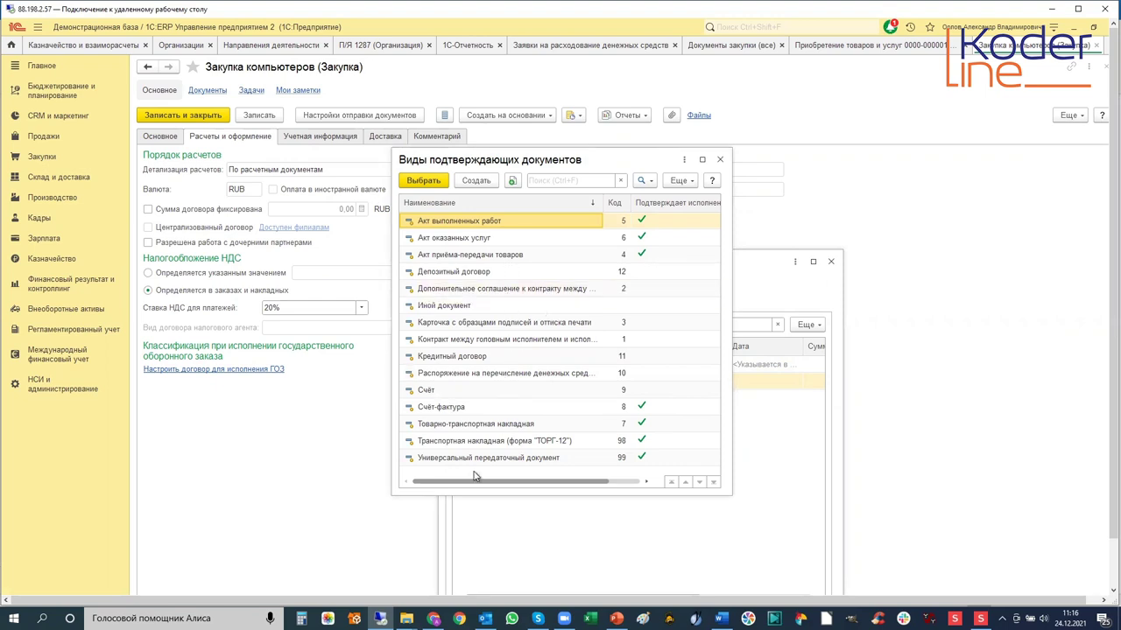
click(454, 443)
click(448, 425)
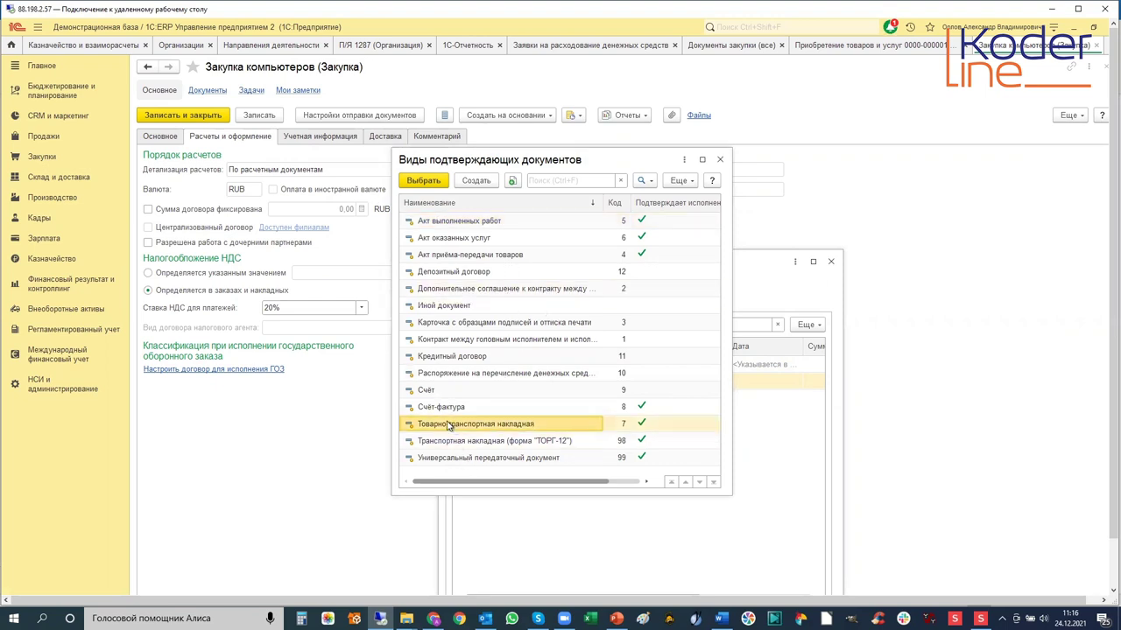
click(439, 409)
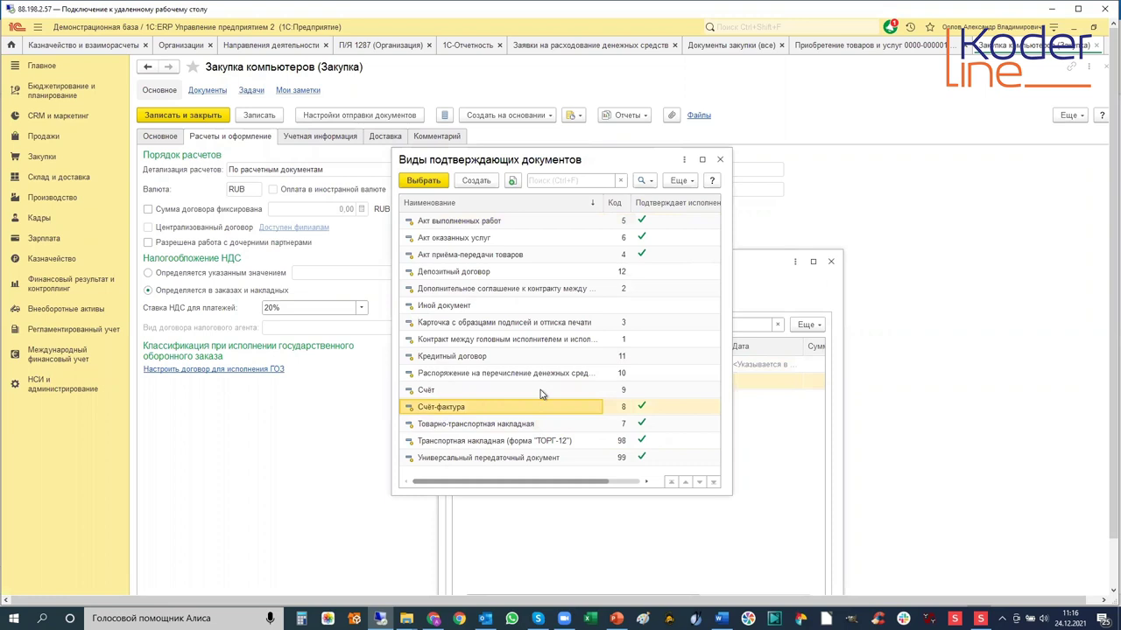
click(721, 161)
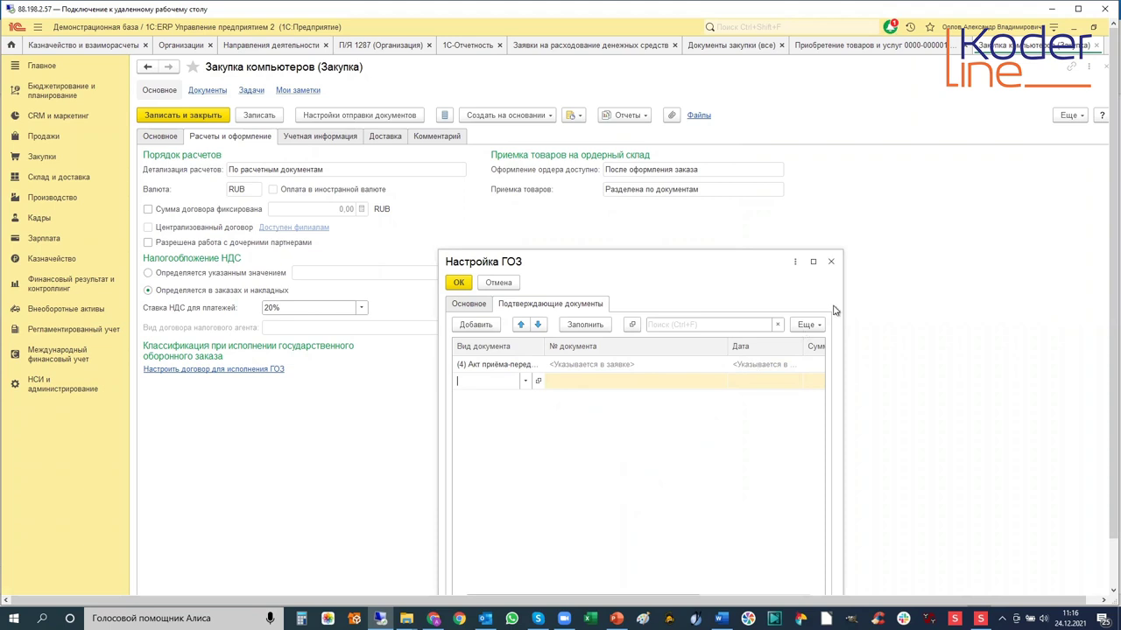
click(661, 368)
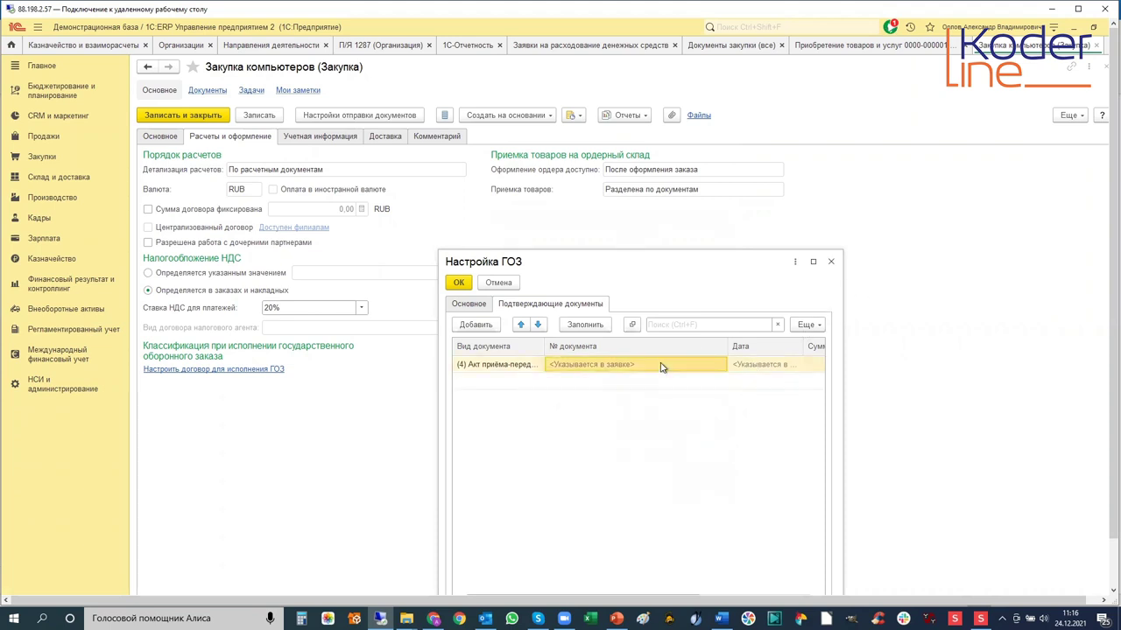
click(638, 383)
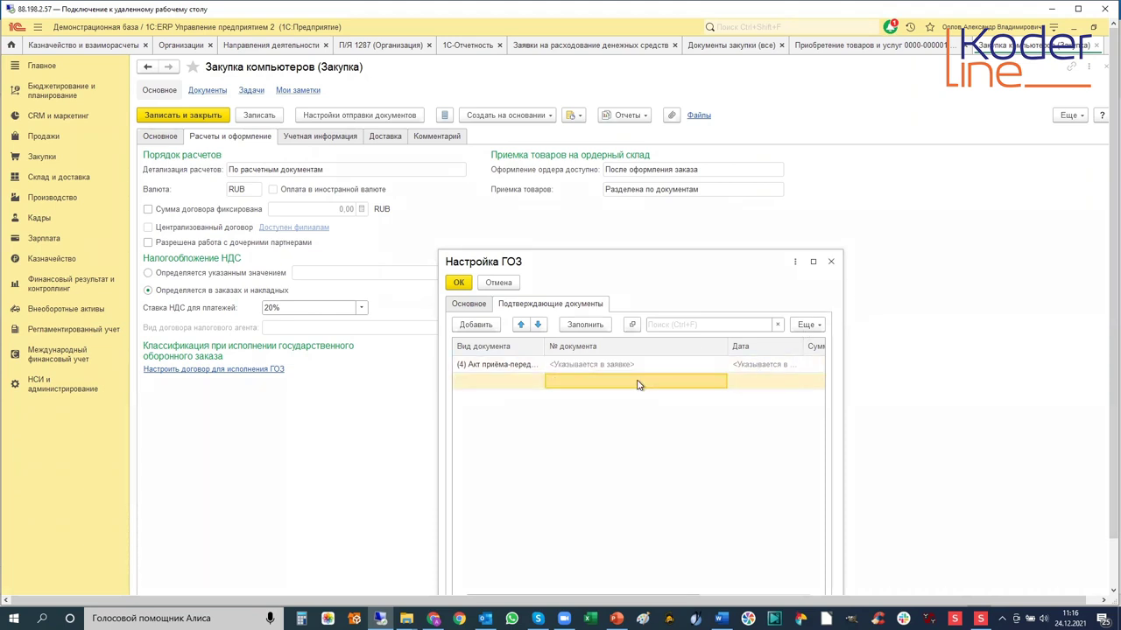
key(Escape)
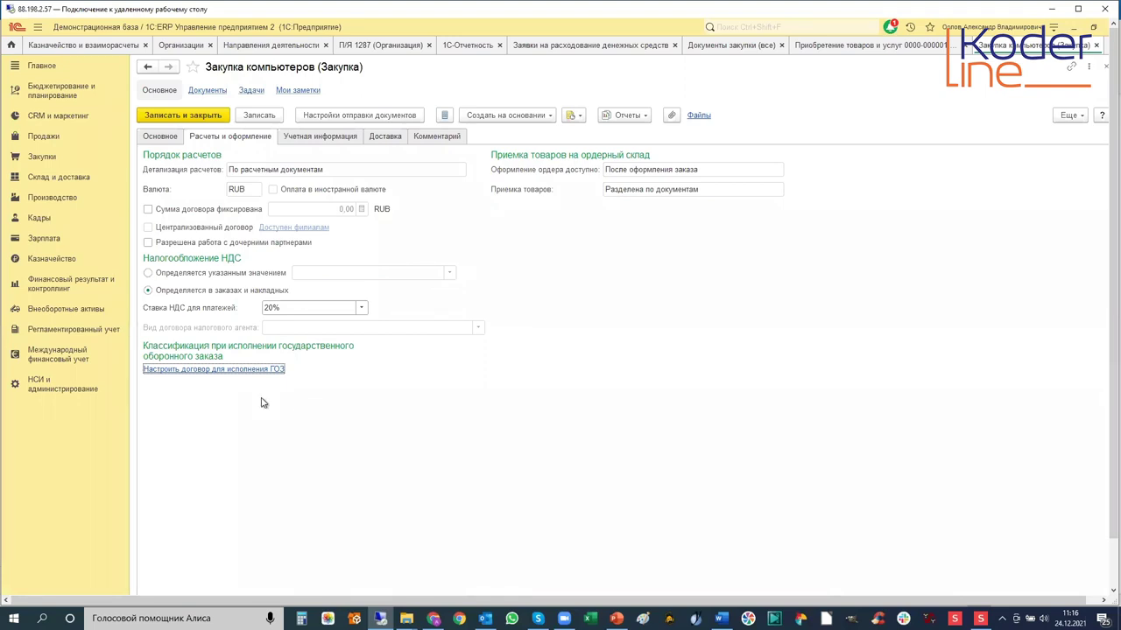
Reopen the contract's ГОЗ settings, check the supporting documents list, and close the settings.
click(209, 372)
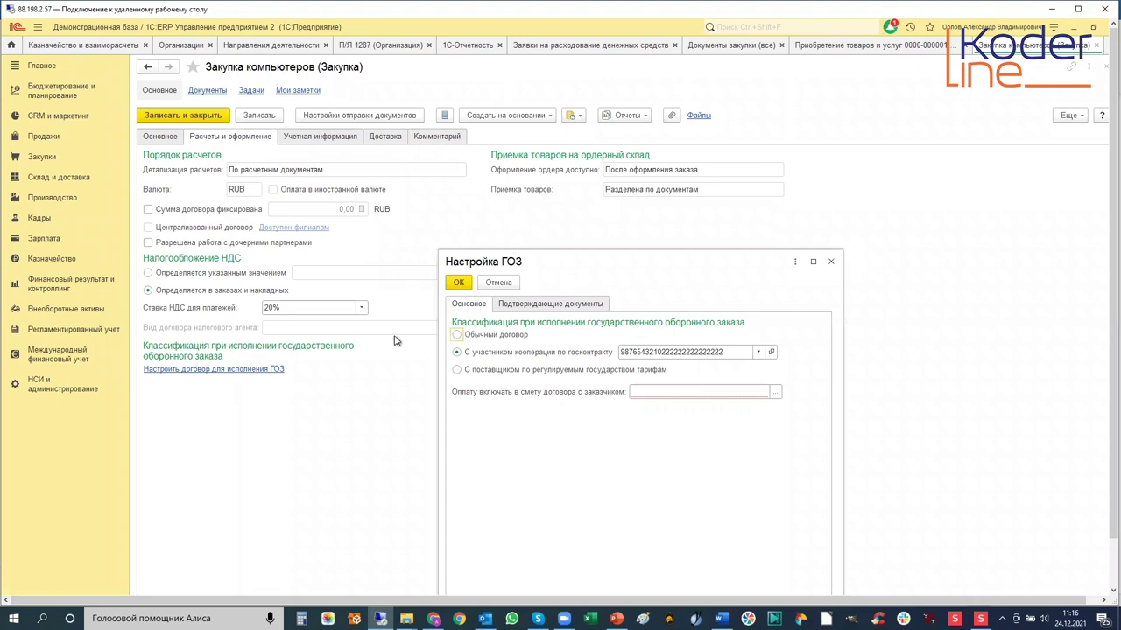
click(520, 303)
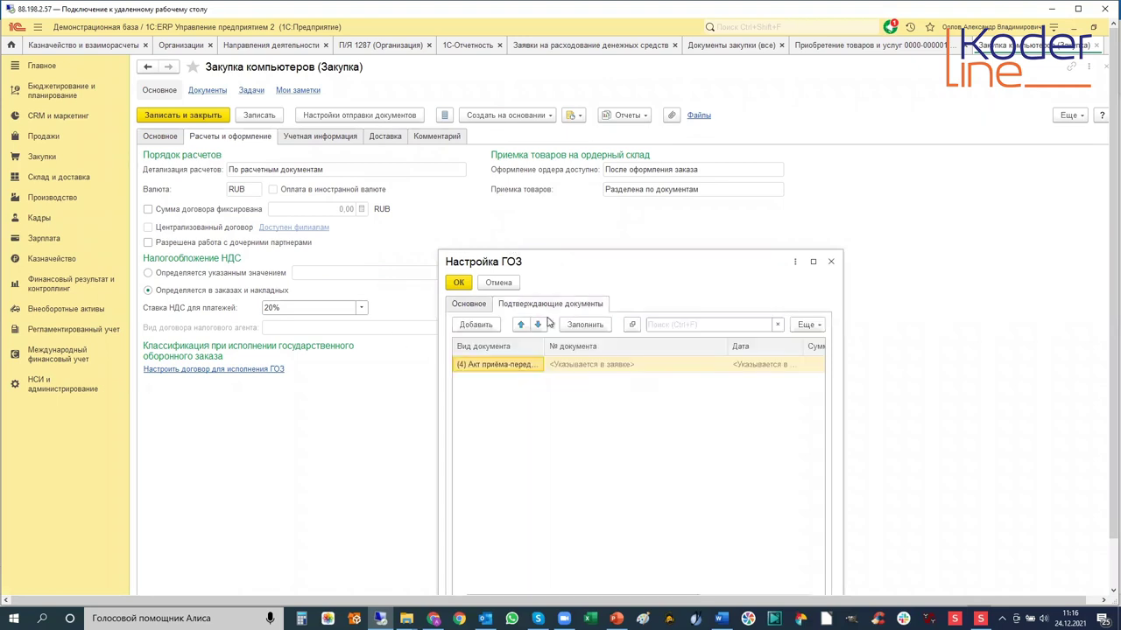
click(830, 264)
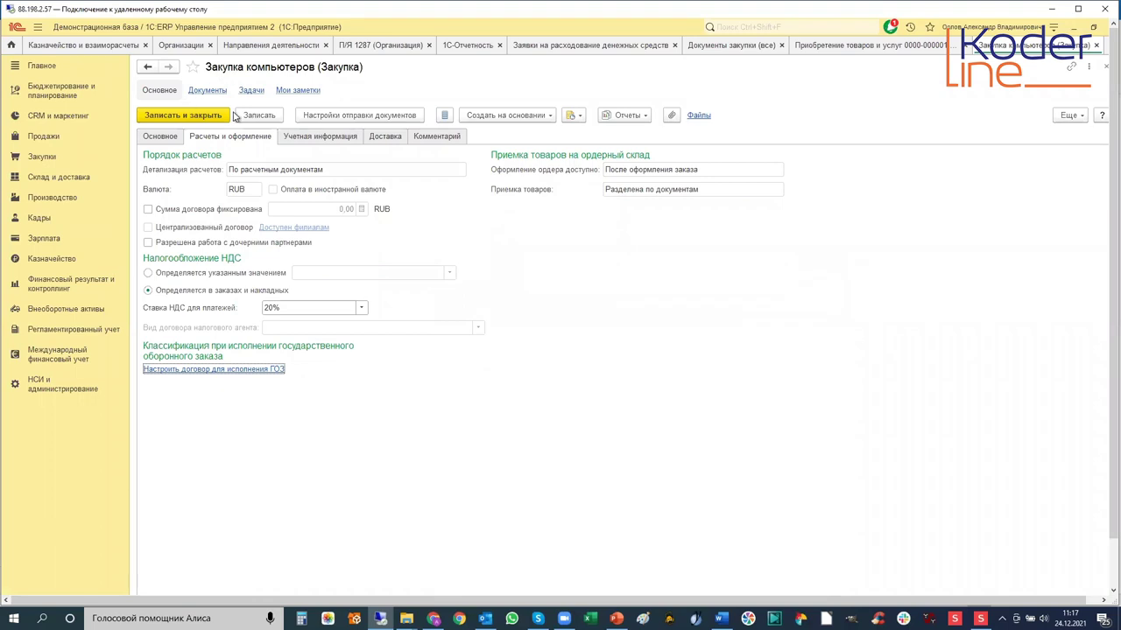
Look through the contract's accounting information and delivery settings, and return to its settlement and processing details.
click(303, 137)
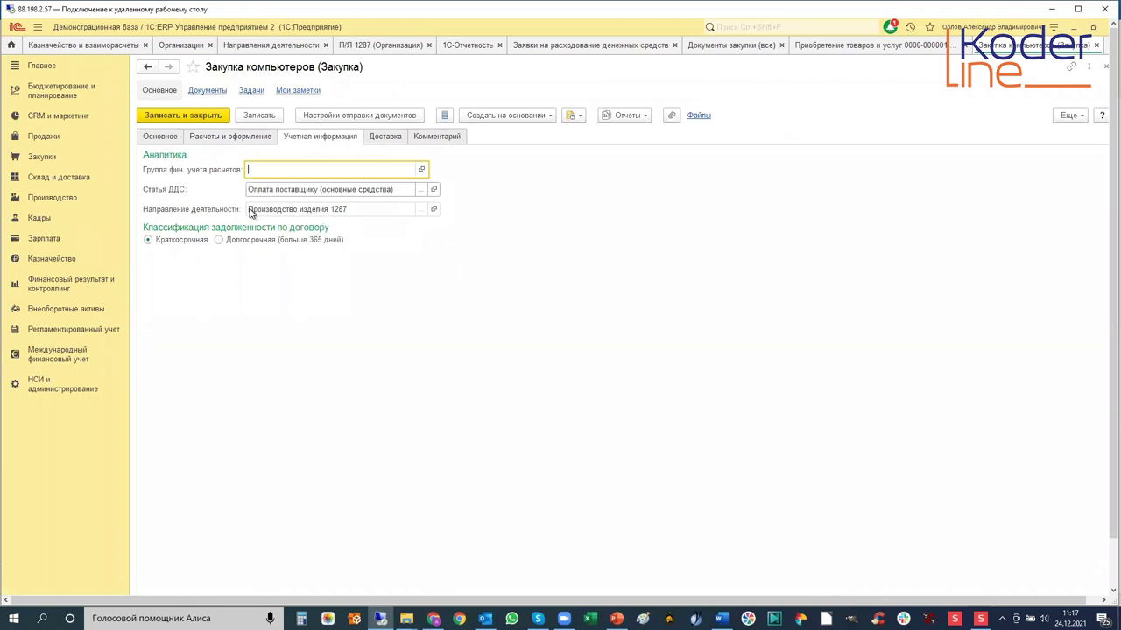
click(382, 139)
click(432, 140)
click(394, 144)
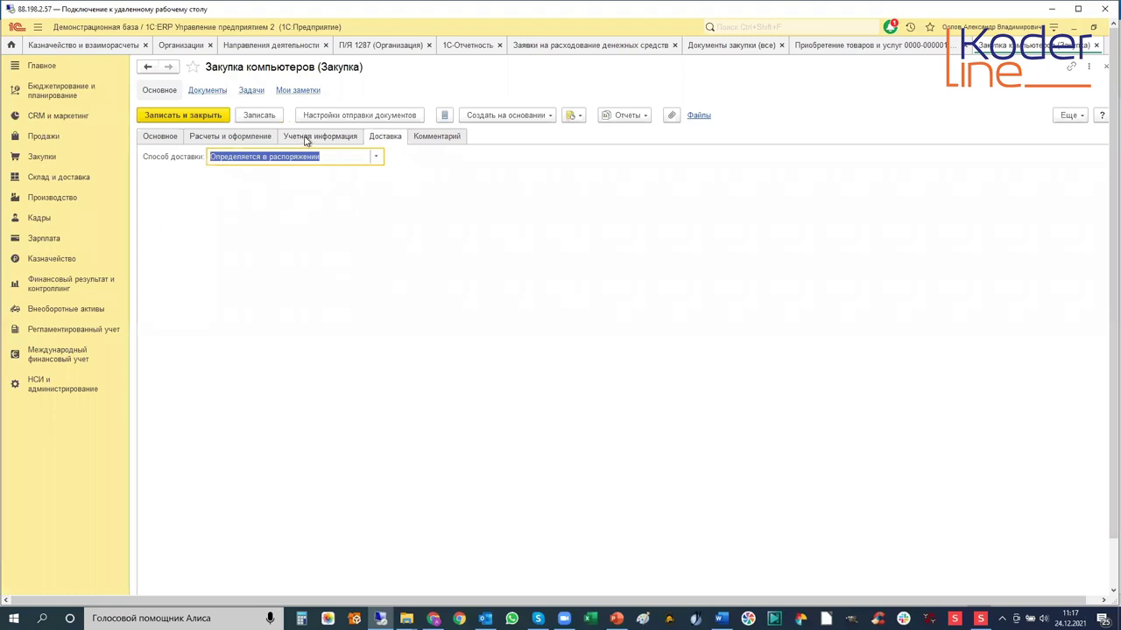
click(306, 139)
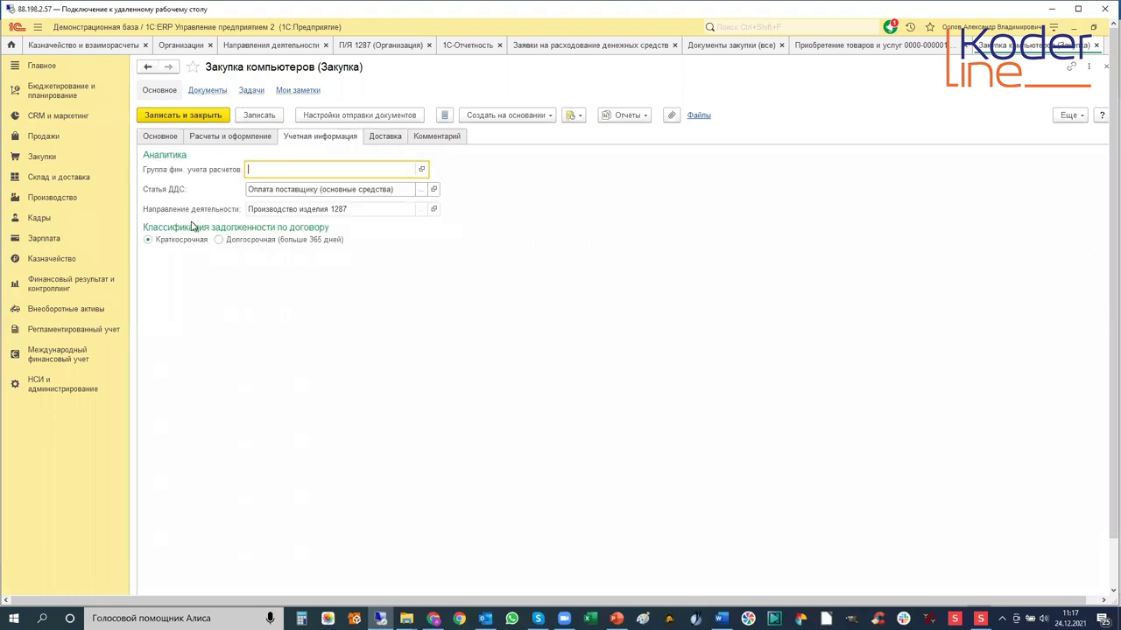
click(223, 140)
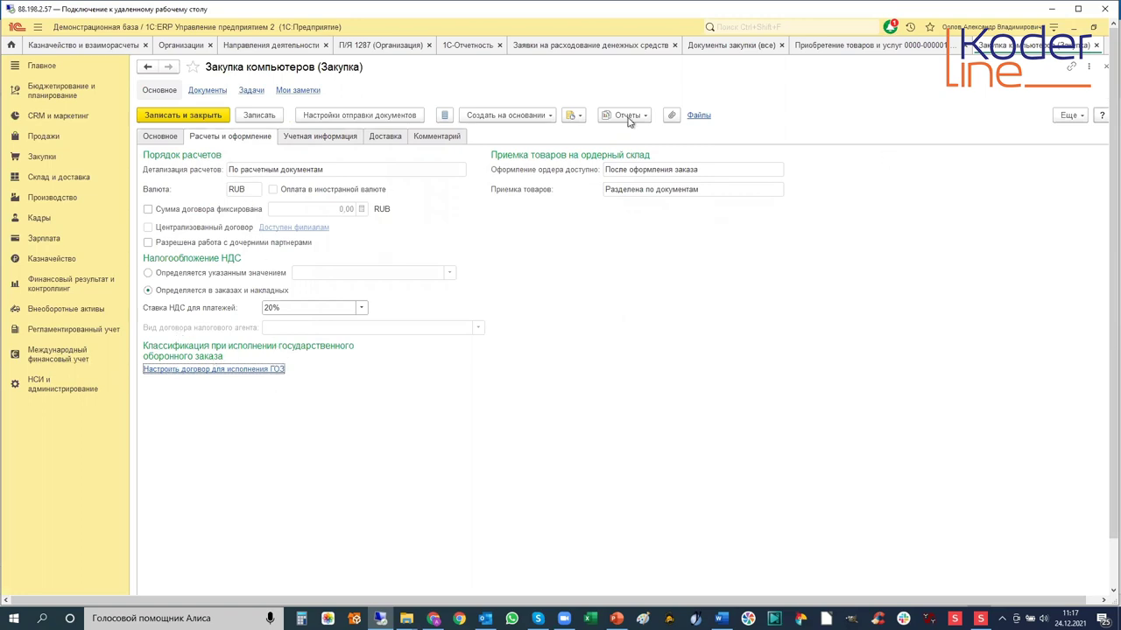
Try to save the contract Закупка компьютеров, and close its form to return to the purchase document.
click(169, 120)
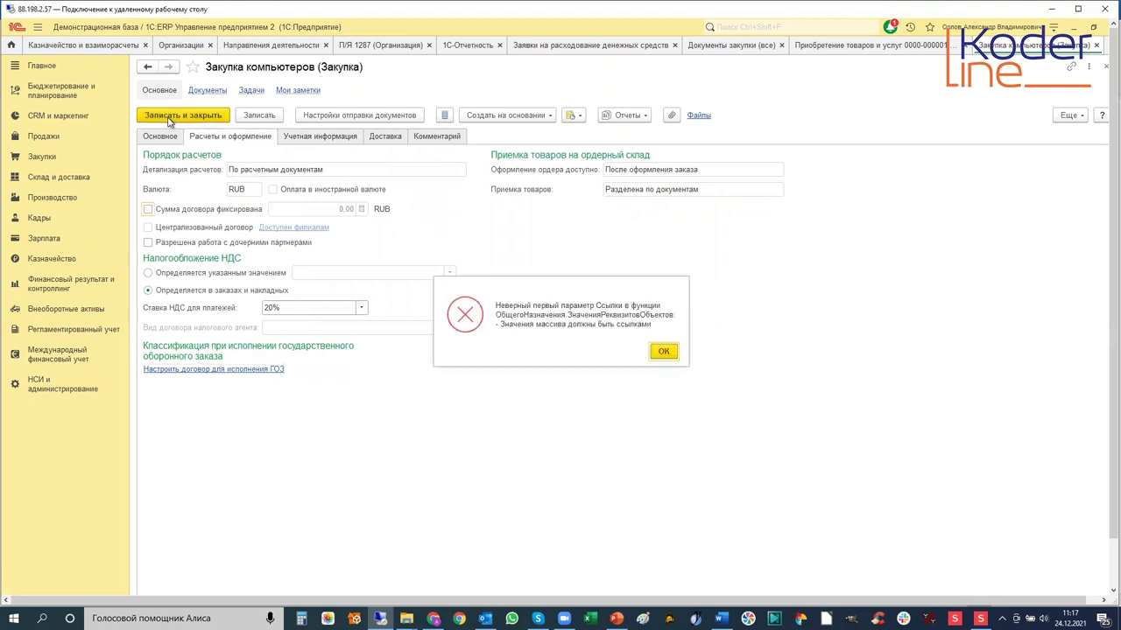
click(663, 351)
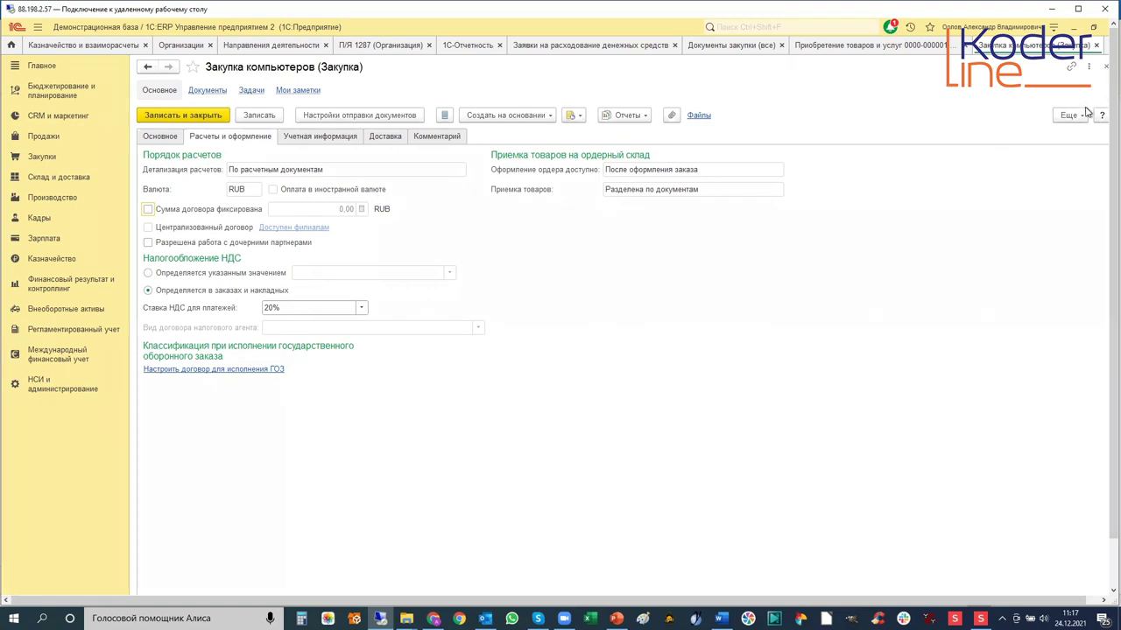
click(1104, 69)
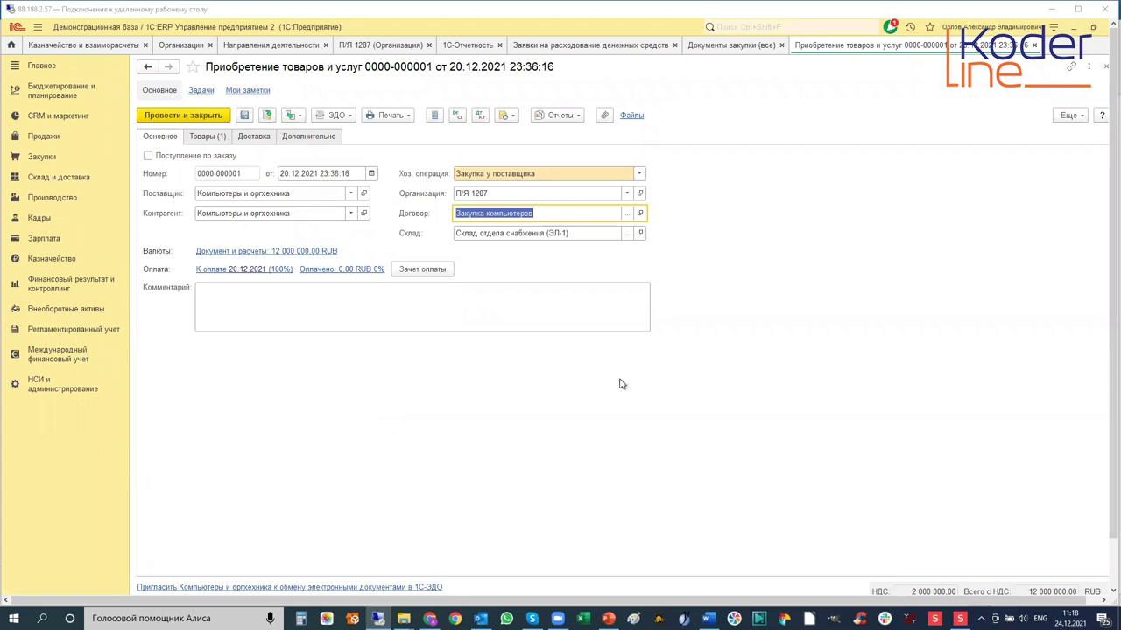
Open the purchase document's goods list, start a second goods row, and delete that empty row.
click(207, 136)
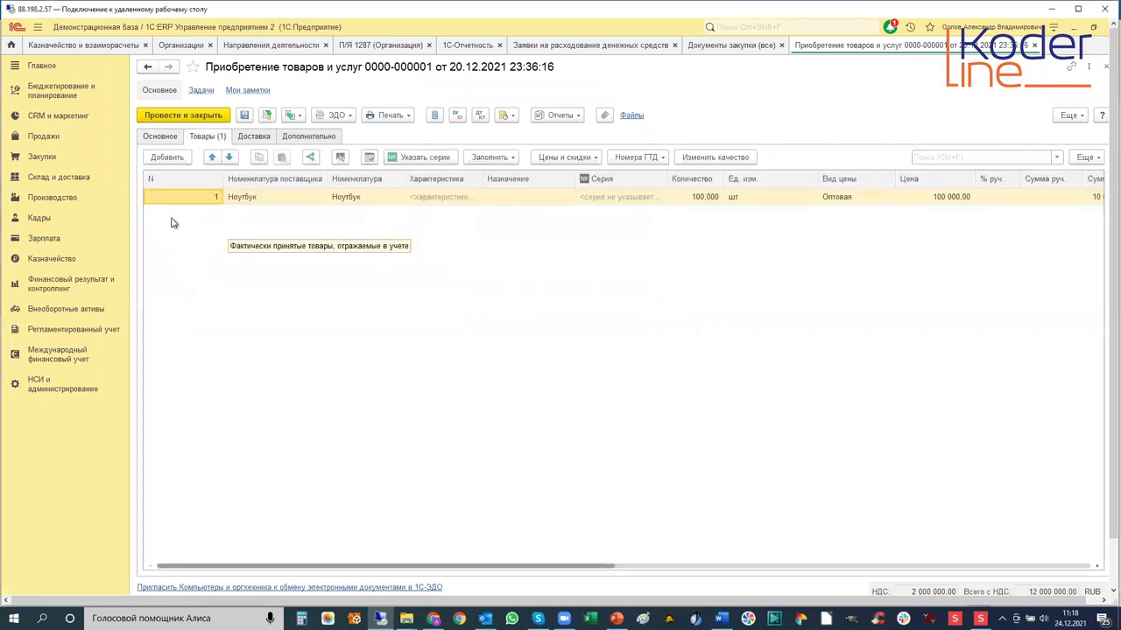
click(164, 158)
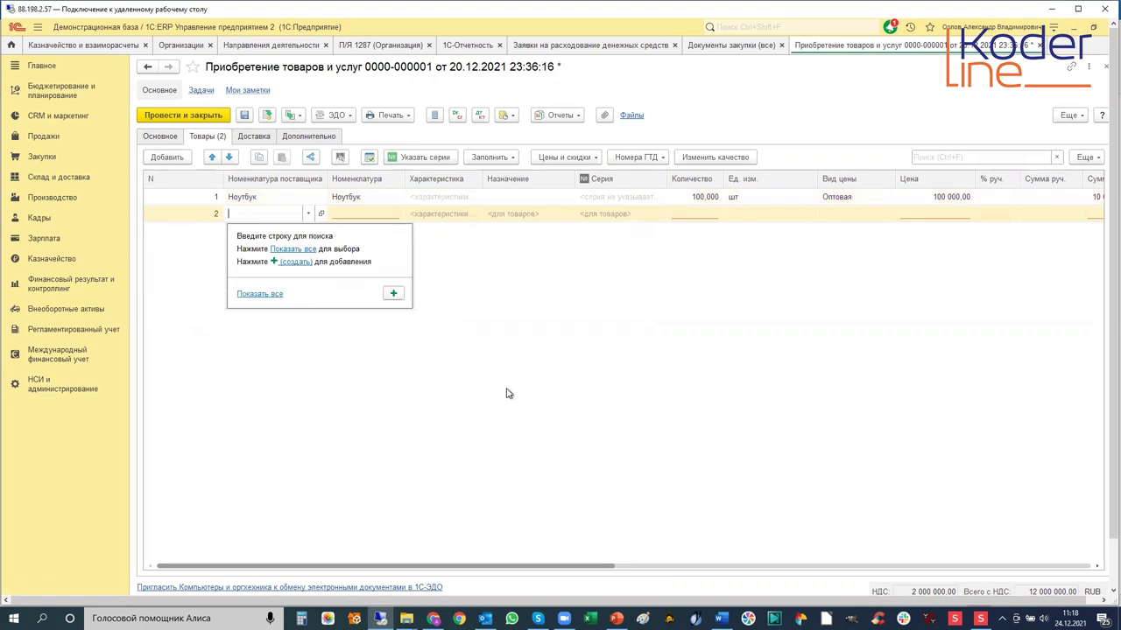
click(185, 200)
click(187, 215)
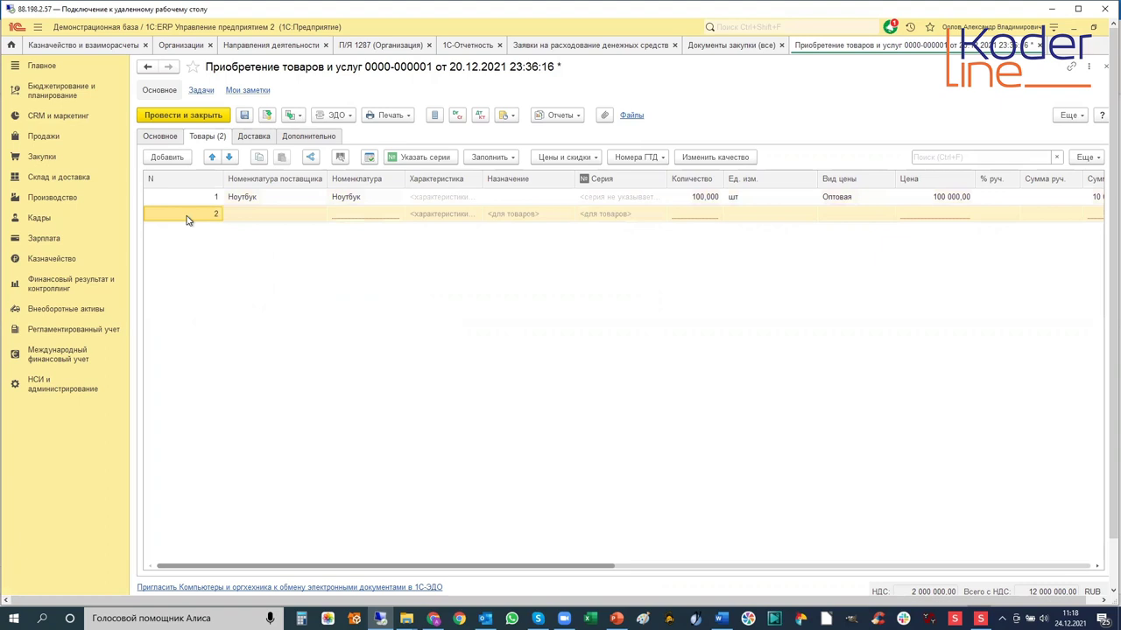
key(Delete)
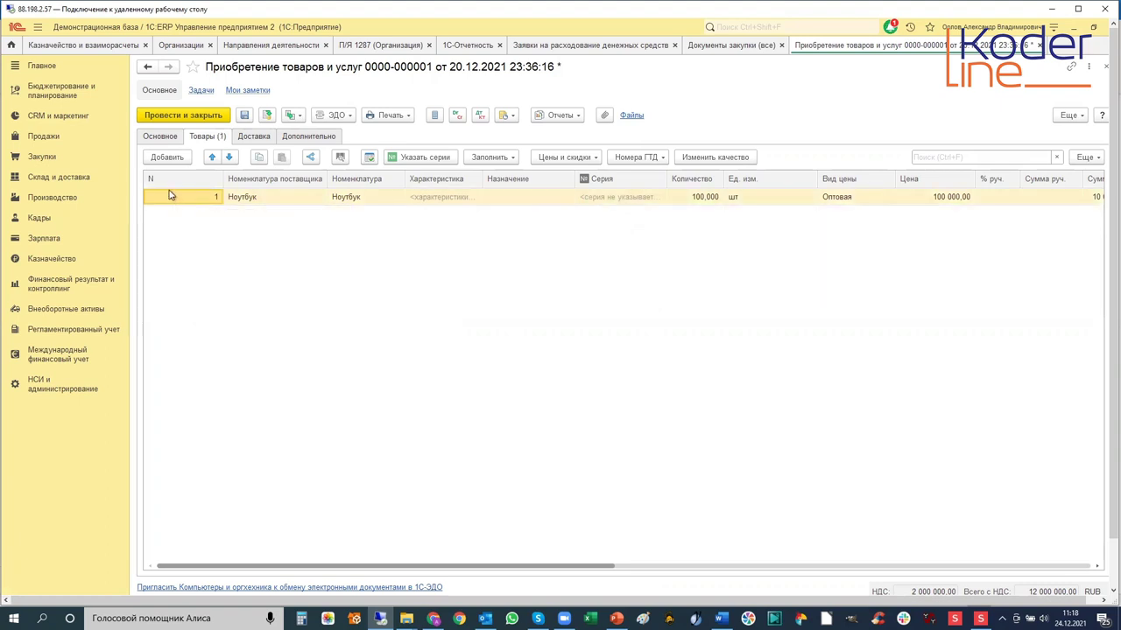
Examine all columns of the Ноутбук goods row through to the certificate, and return to the start of the row.
key(Tab)
key(Tab)
key(Tab)
key(Tab)
key(Tab)
key(Tab)
key(Tab)
key(Tab)
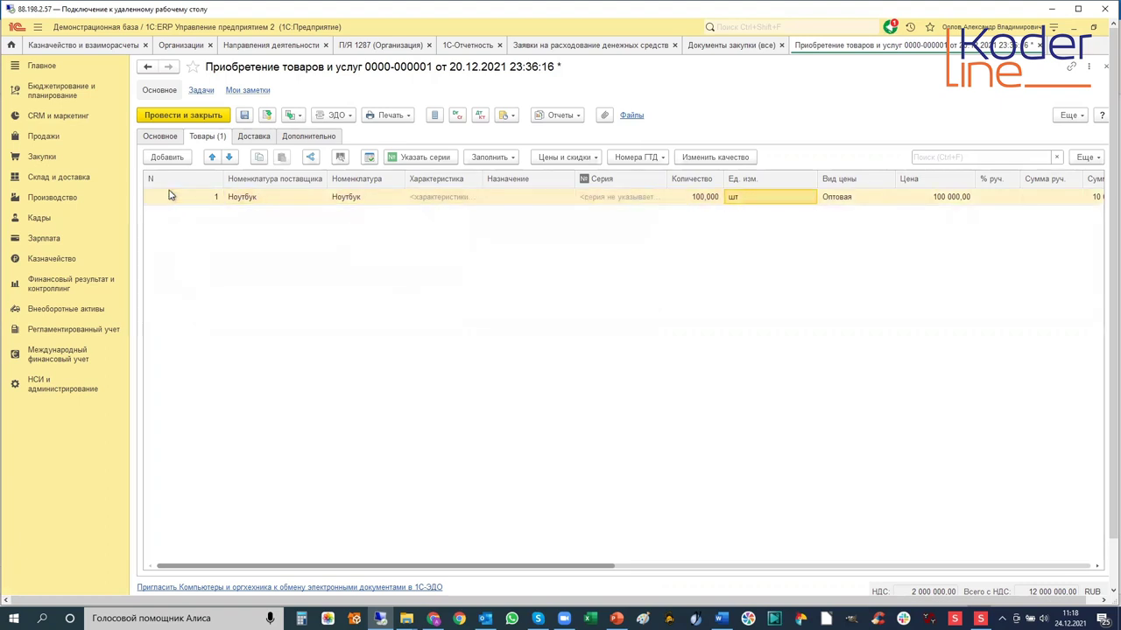
key(Tab)
key(Tab)
key(Tab)
key(Tab)
key(Tab)
key(Tab)
key(Tab)
key(Tab)
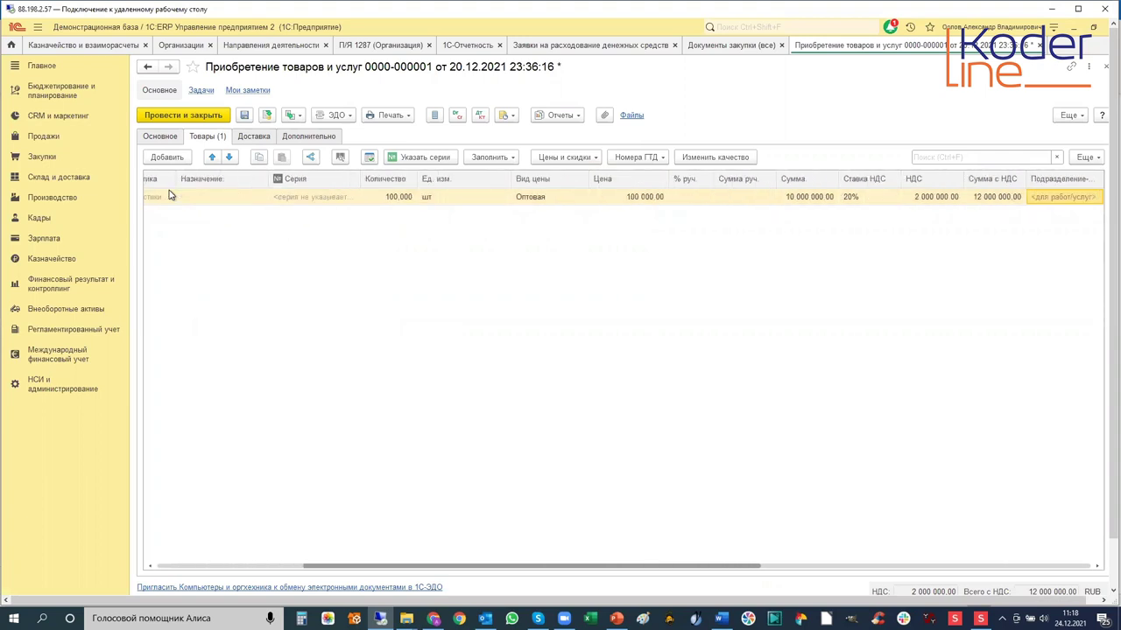
key(Tab)
key(Tab)
key(Tab)
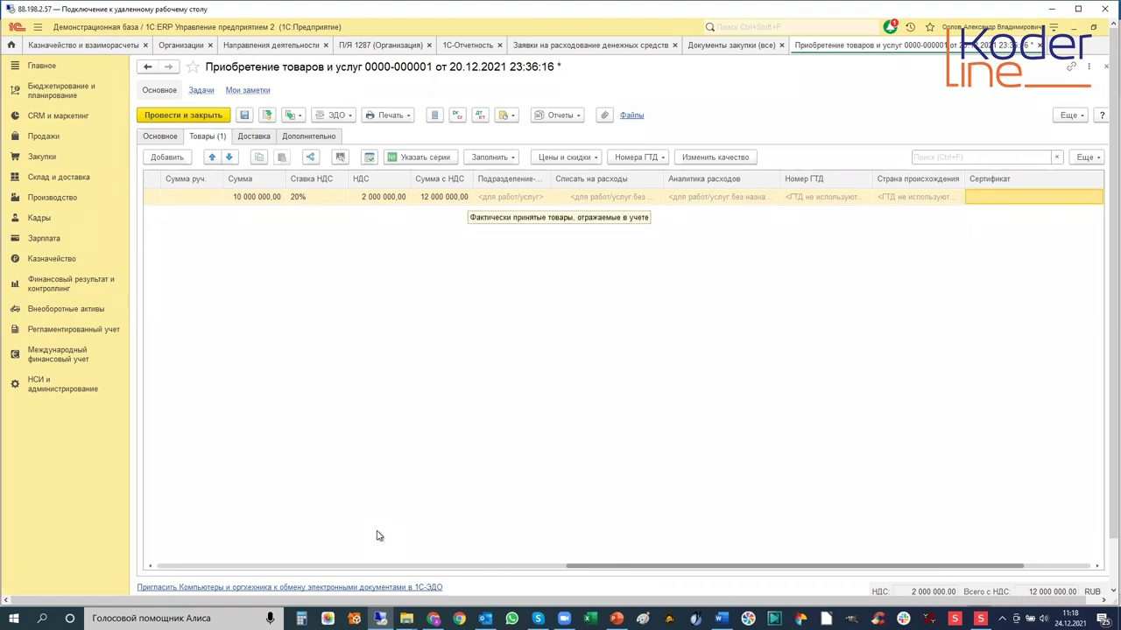
key(Home)
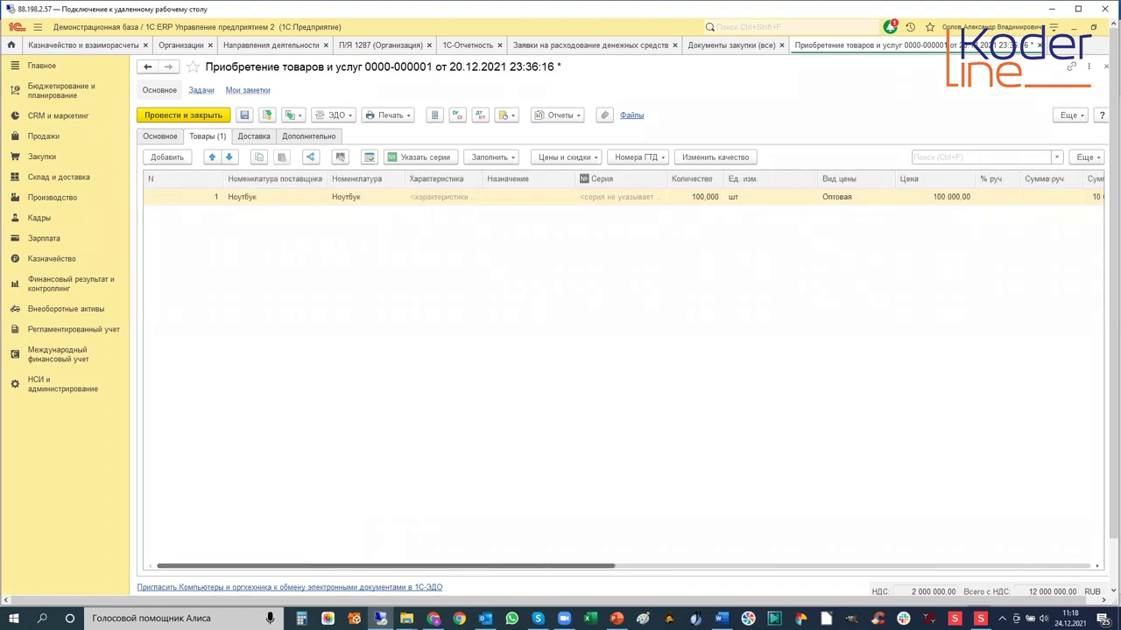
Save and post the purchase document, and open its regulated accounting entries.
click(245, 119)
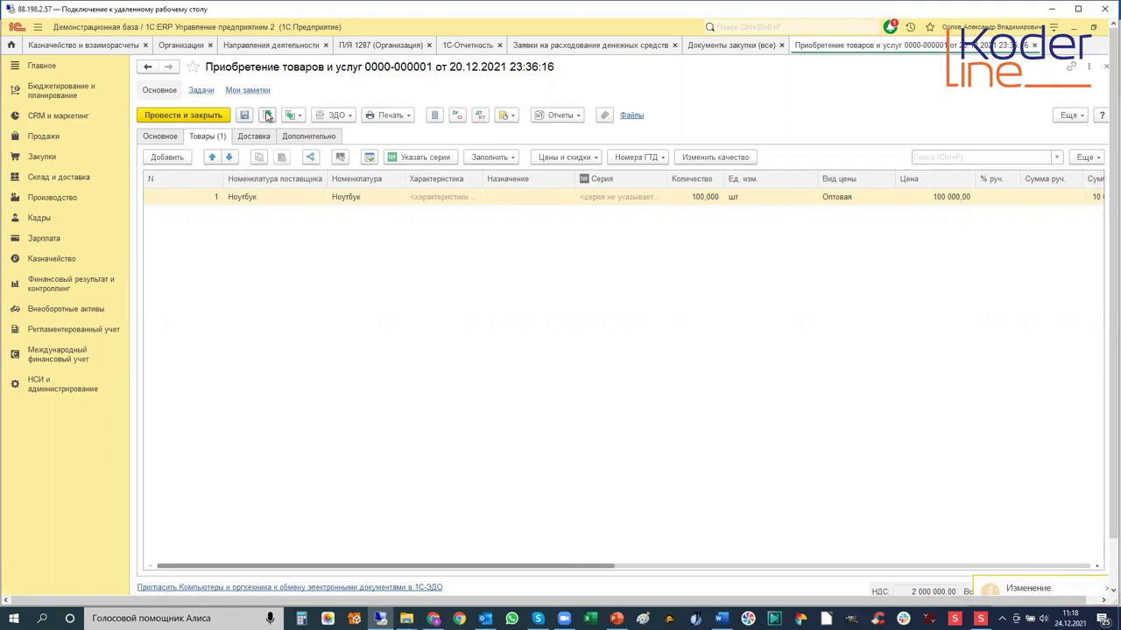
click(267, 117)
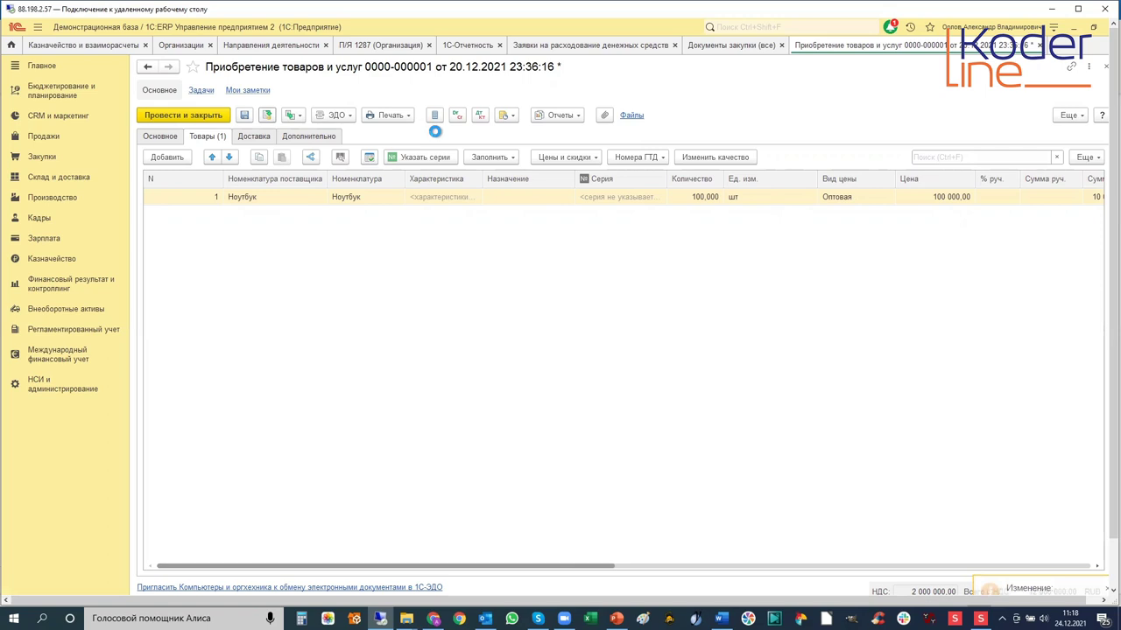
click(479, 118)
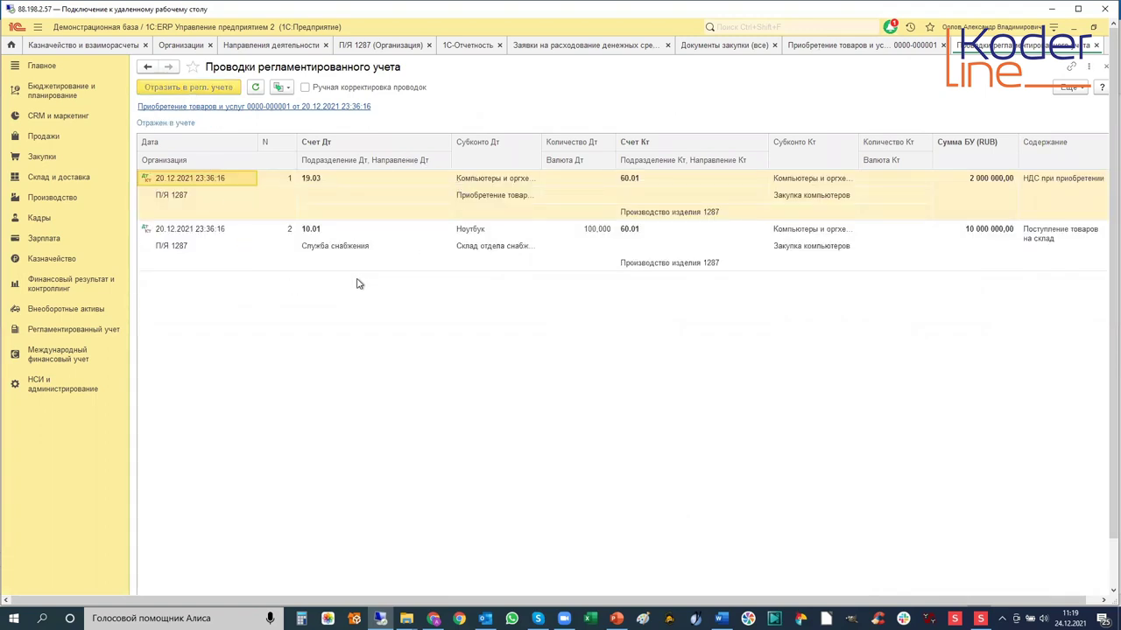
Examine the organization, activity direction and contract in both accounting entries, and close the entries and the purchase document.
click(180, 198)
click(175, 249)
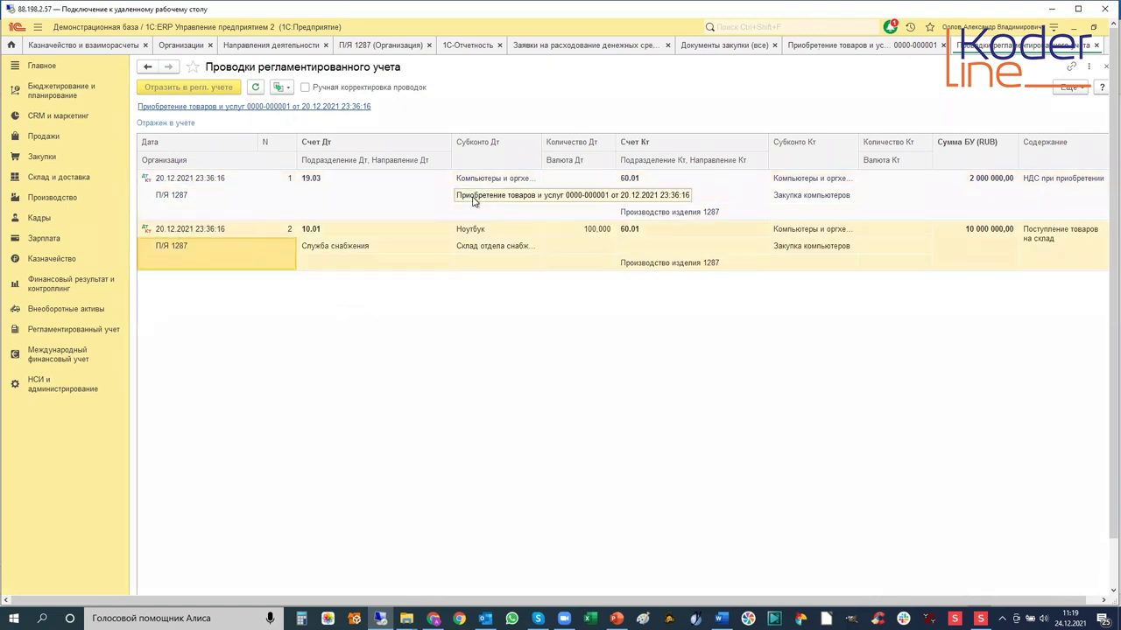
click(696, 212)
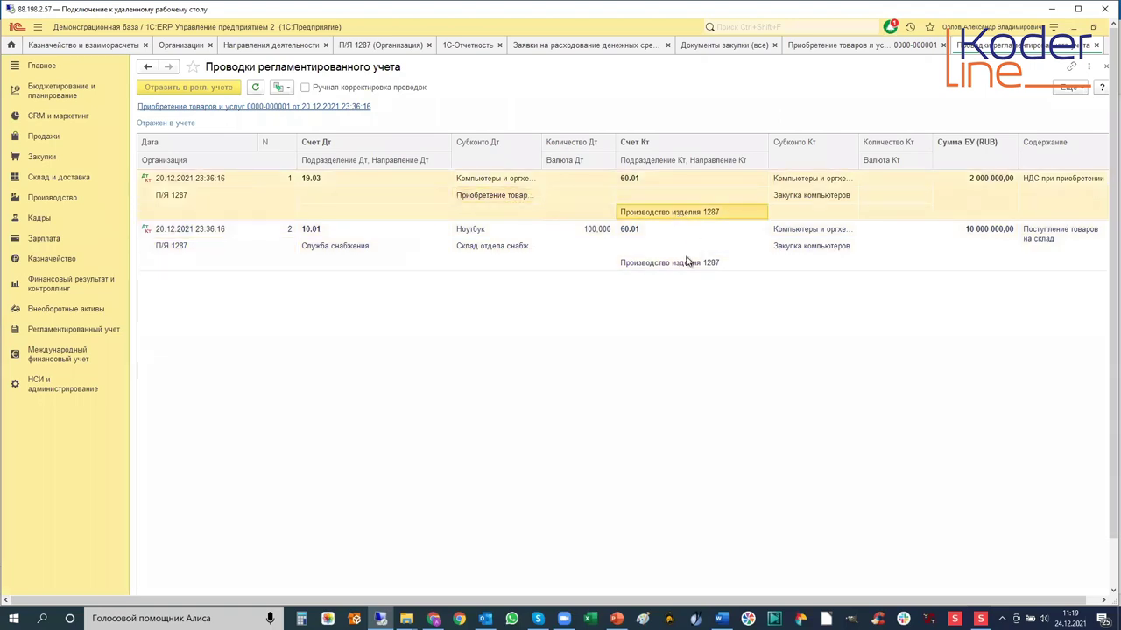
click(687, 264)
click(671, 216)
click(800, 198)
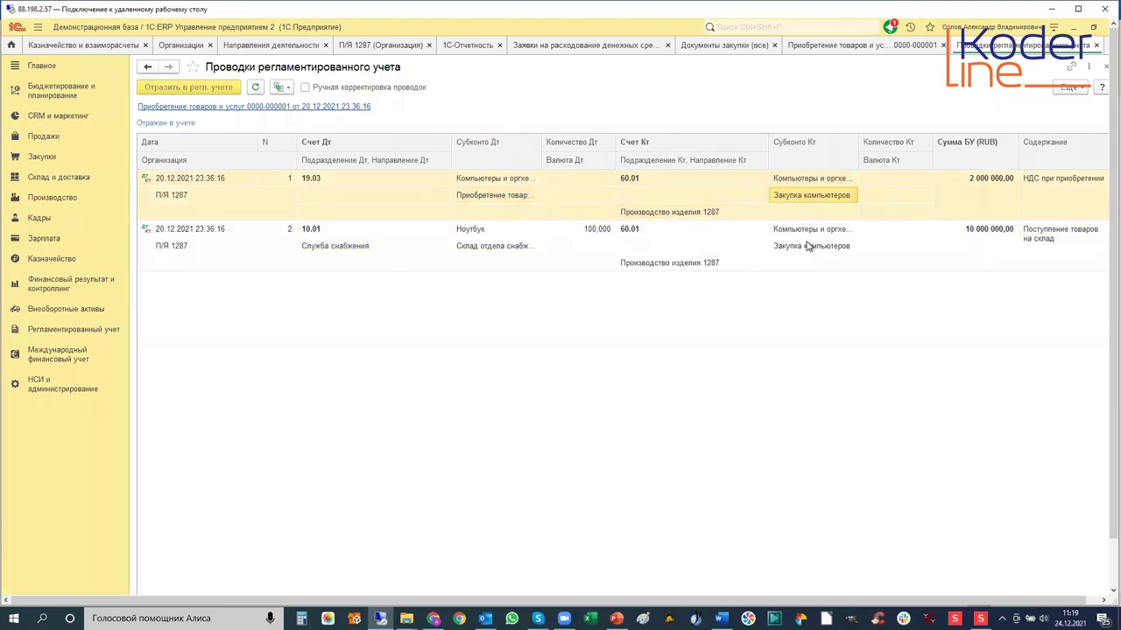
click(810, 252)
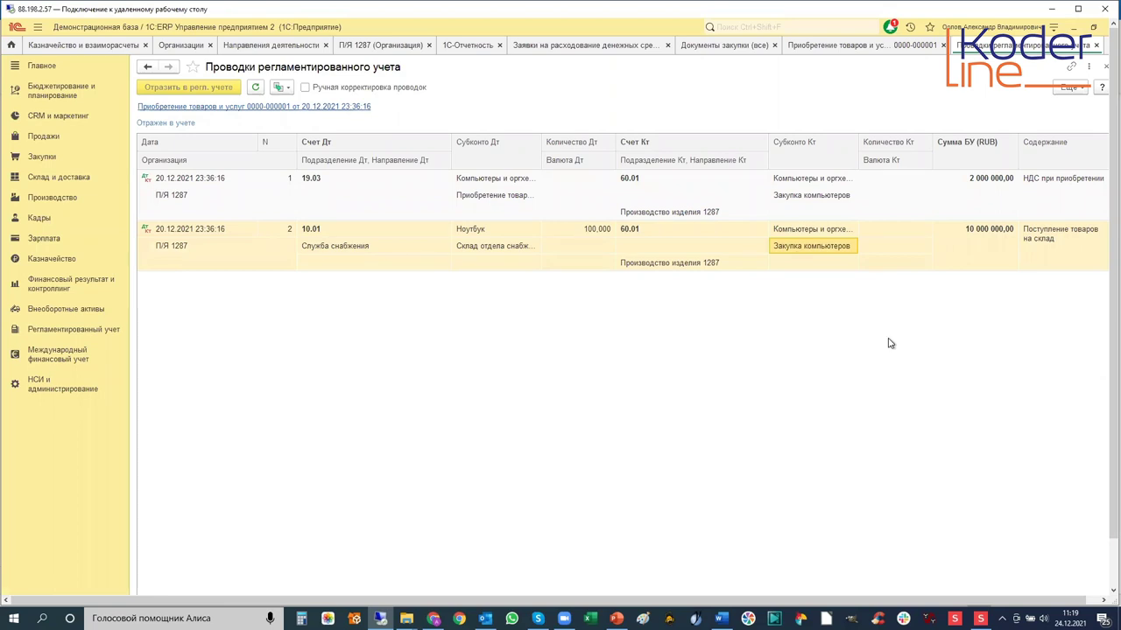
click(1095, 45)
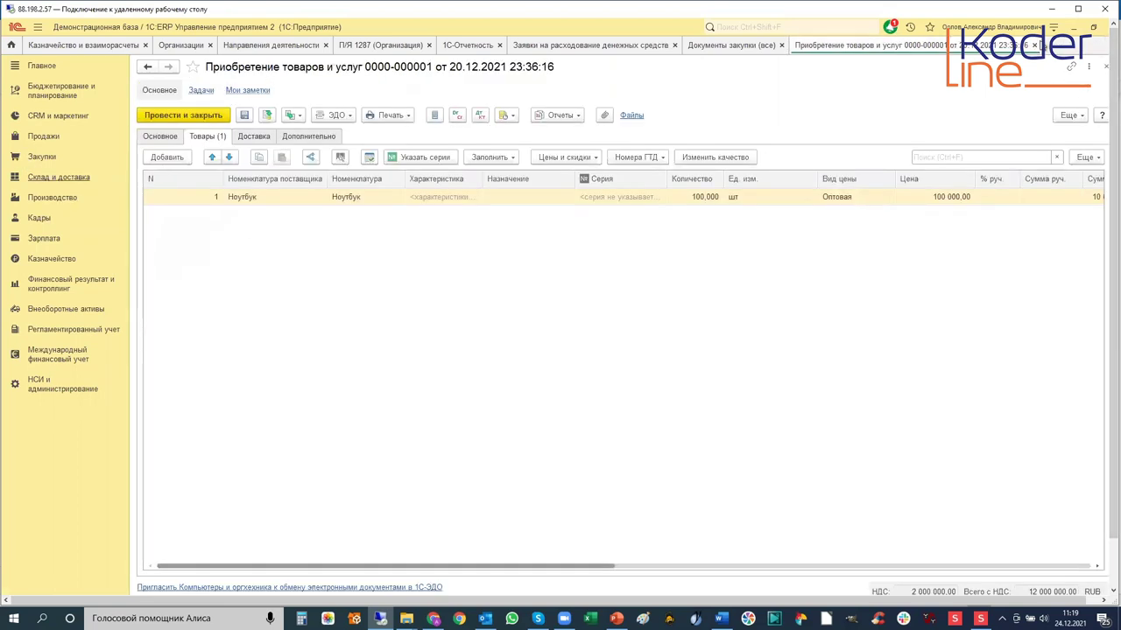
click(1103, 68)
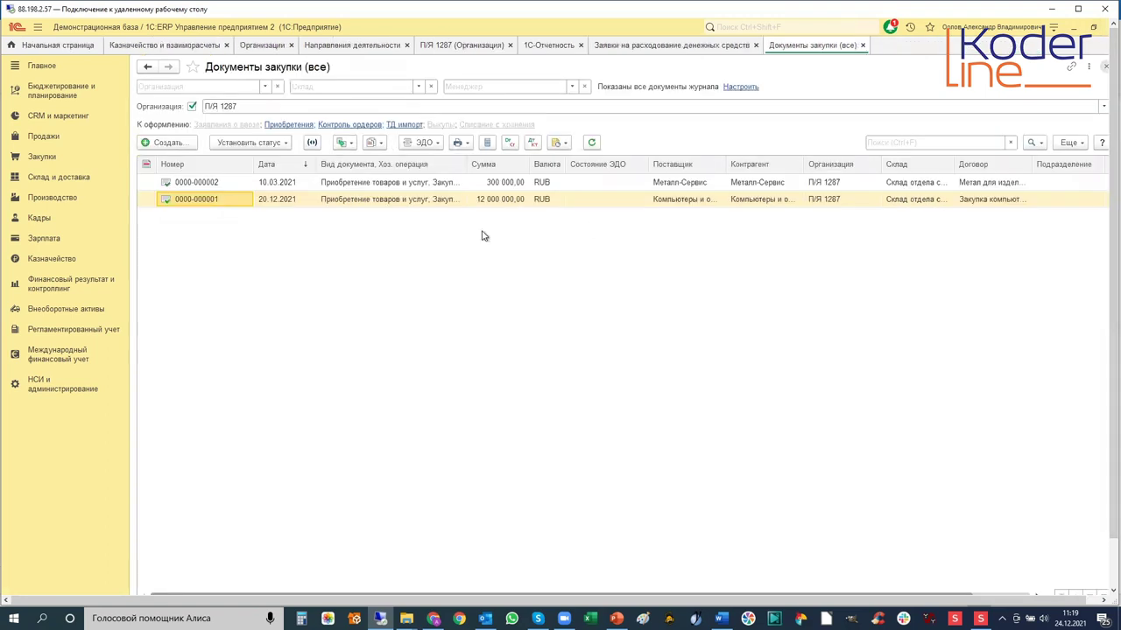
Open the Металл-Сервис purchase dated 10.03.2021 and its contract Метал для изделия 1287.
click(651, 186)
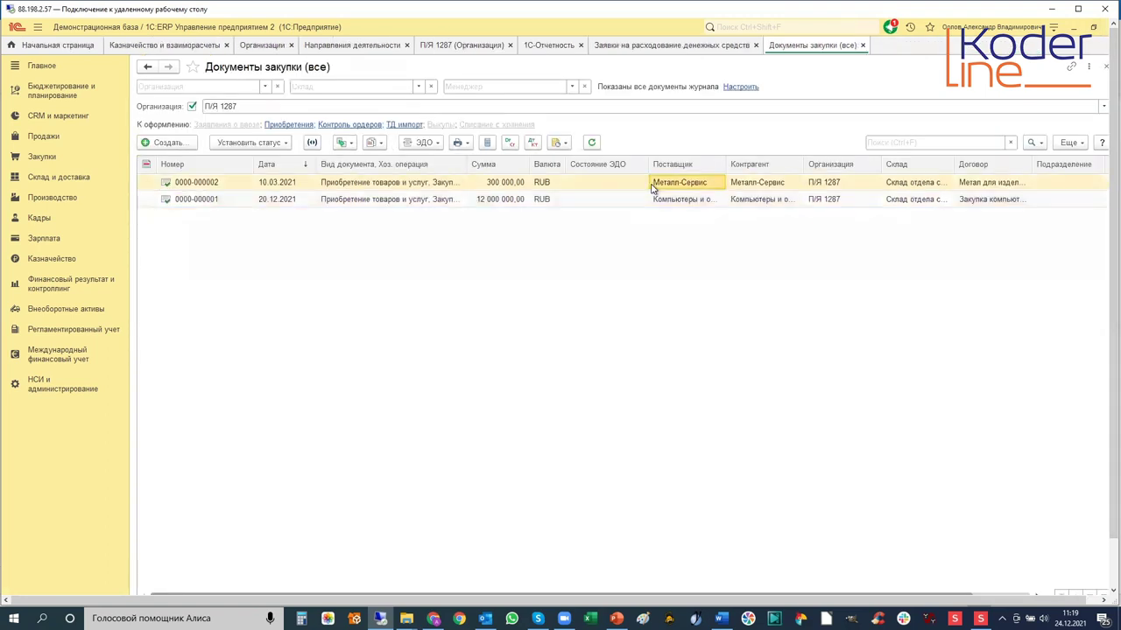
double_click(642, 188)
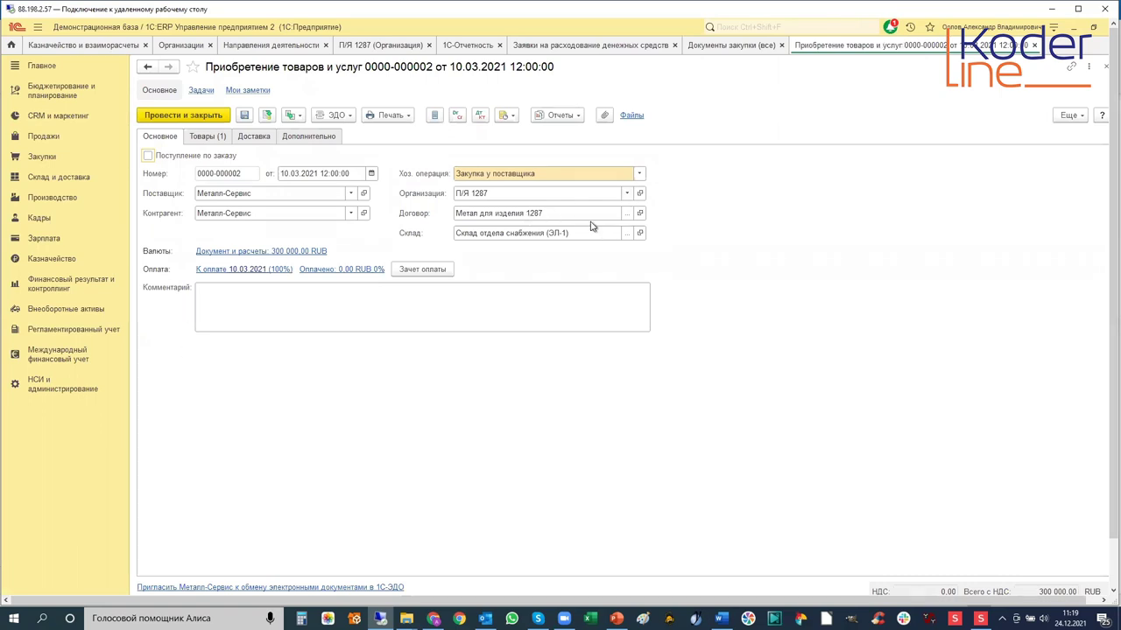
click(640, 215)
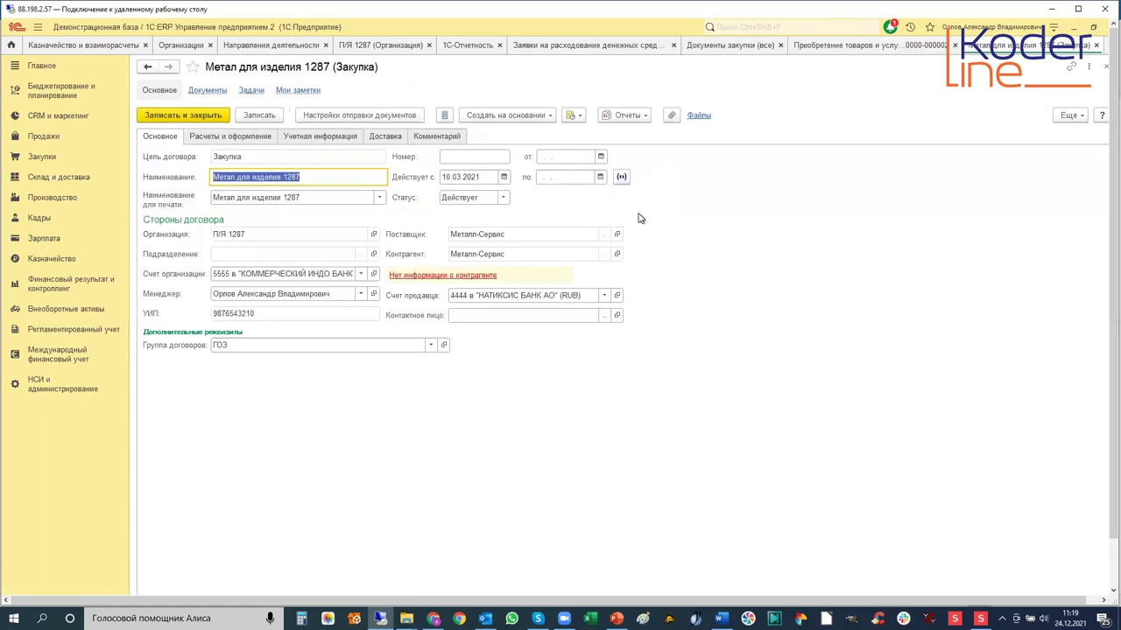
Review the contract's ГОЗ classification and the document types offered for a new supporting document row, and close the settings without saving.
click(217, 140)
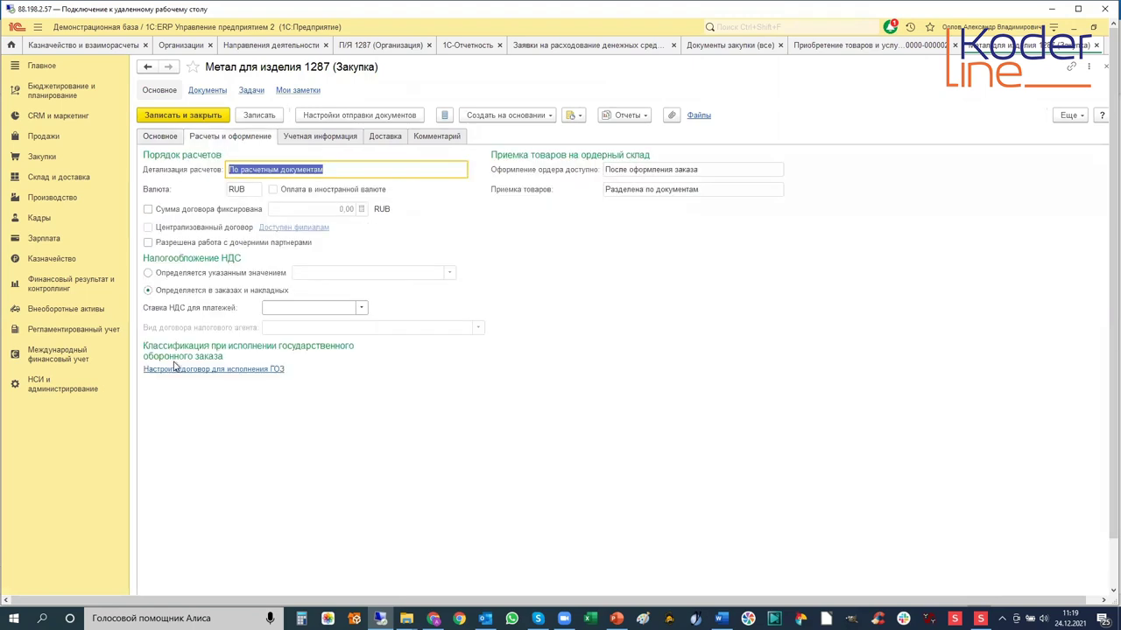
click(222, 369)
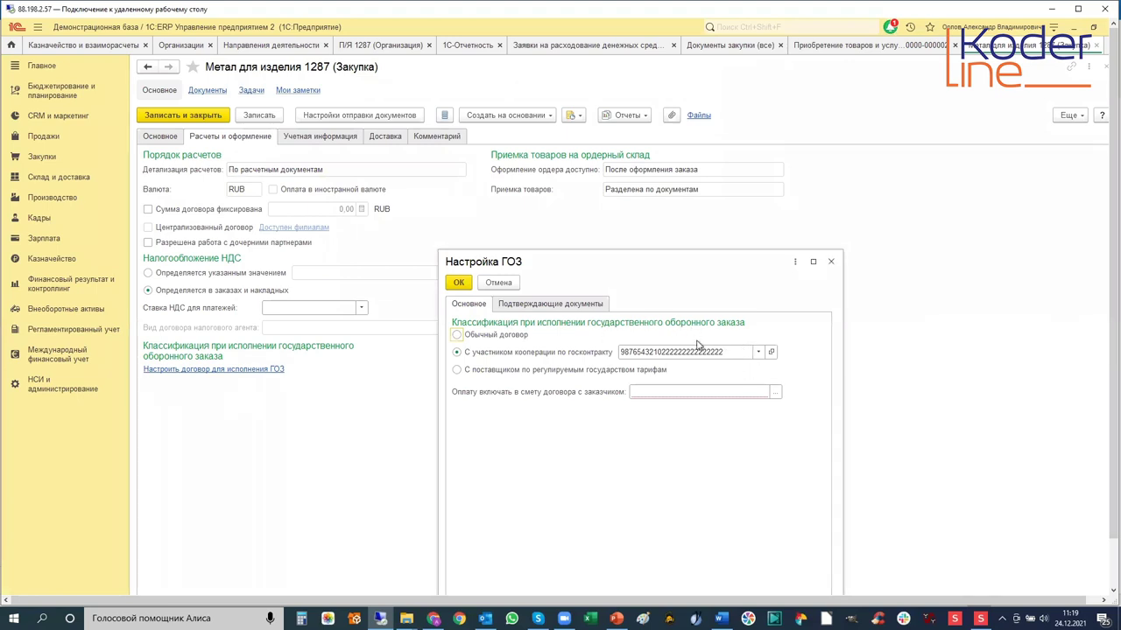
click(578, 305)
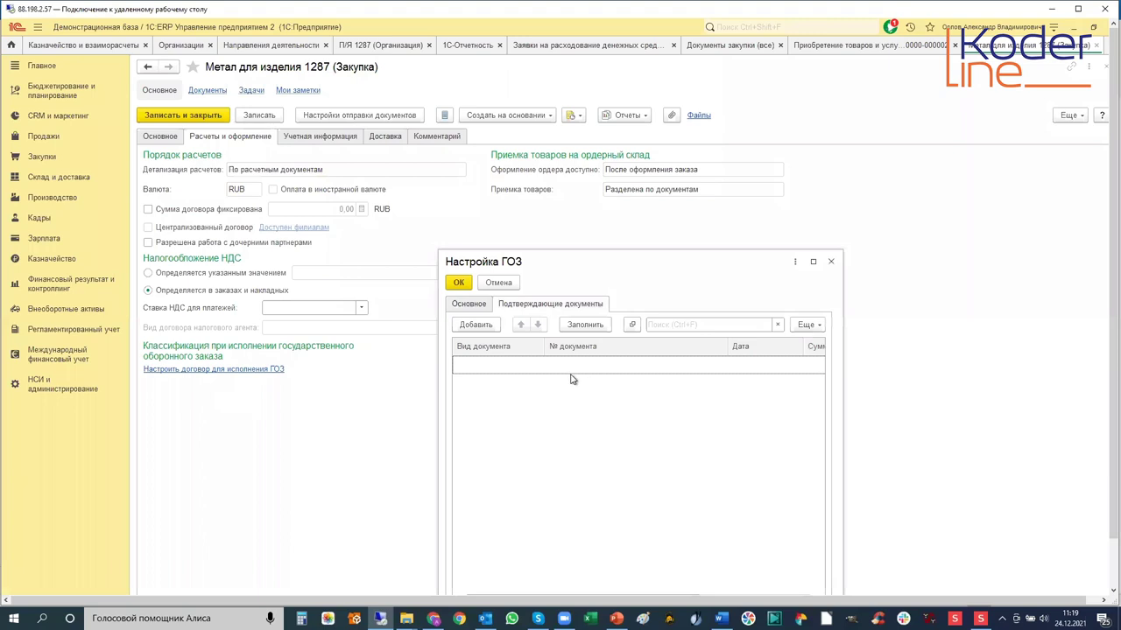
click(475, 325)
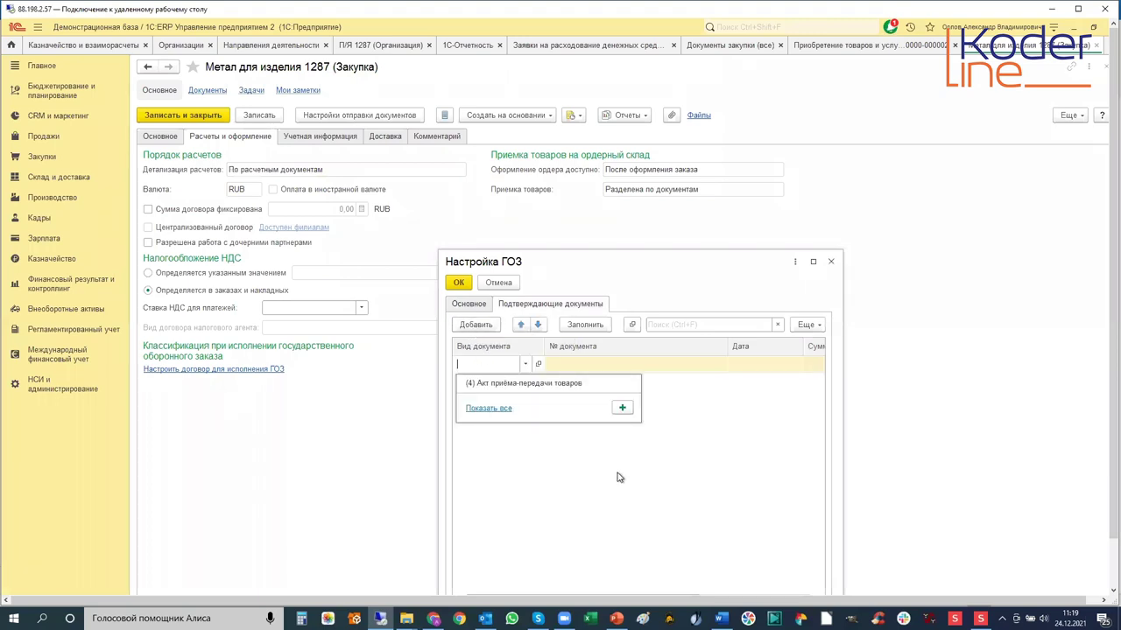
click(831, 267)
click(831, 265)
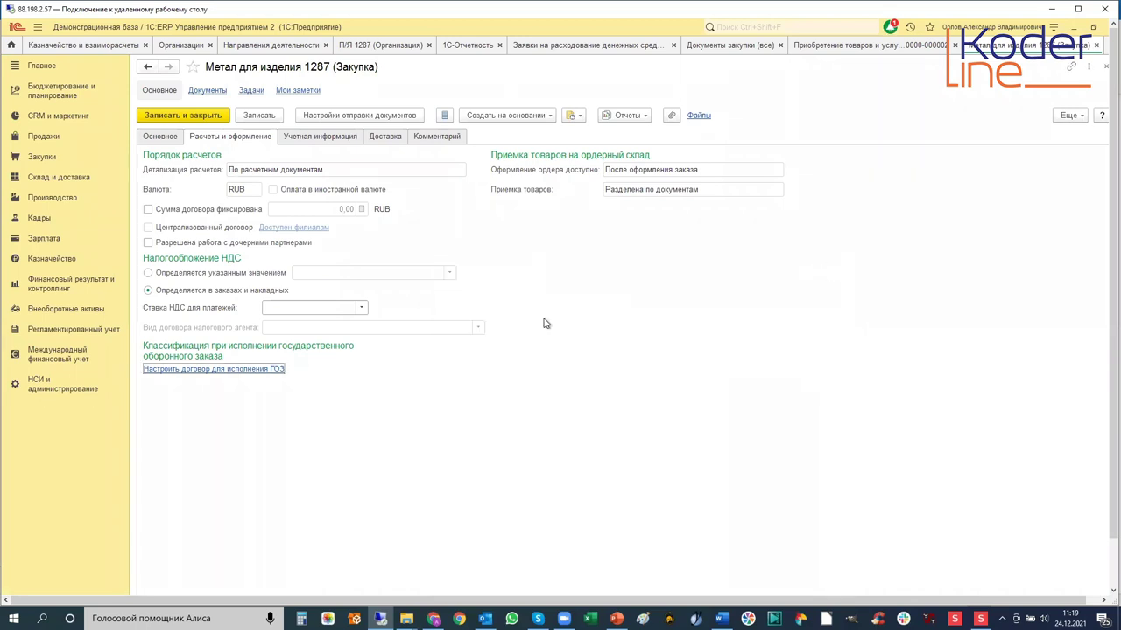
Show the contract's accounting information and allow editing of its locked attributes.
click(299, 142)
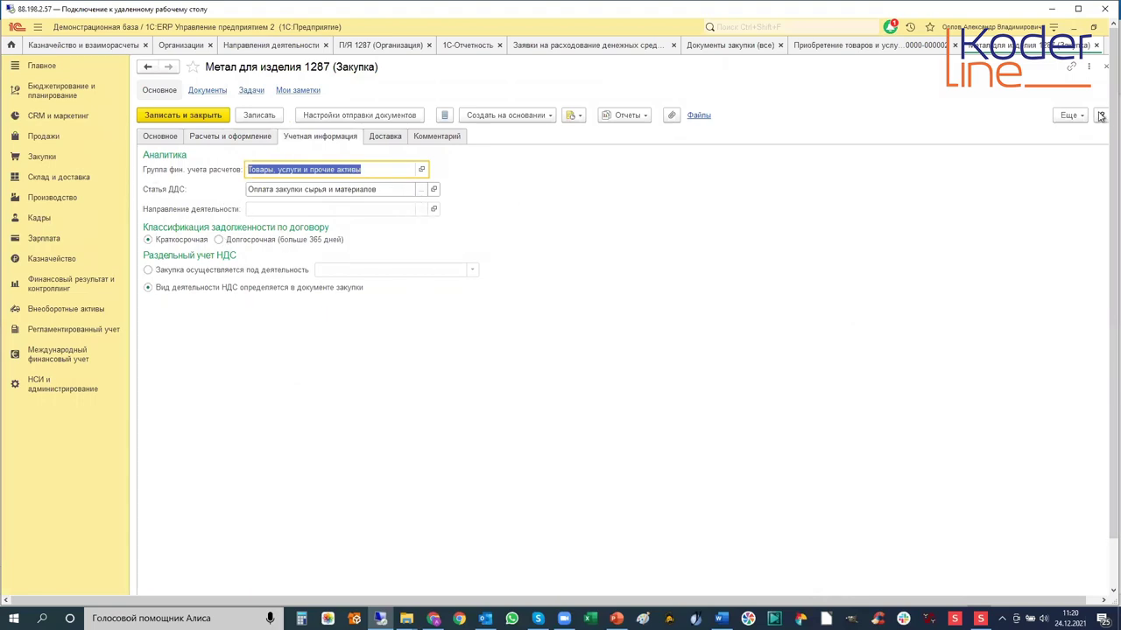
click(1069, 116)
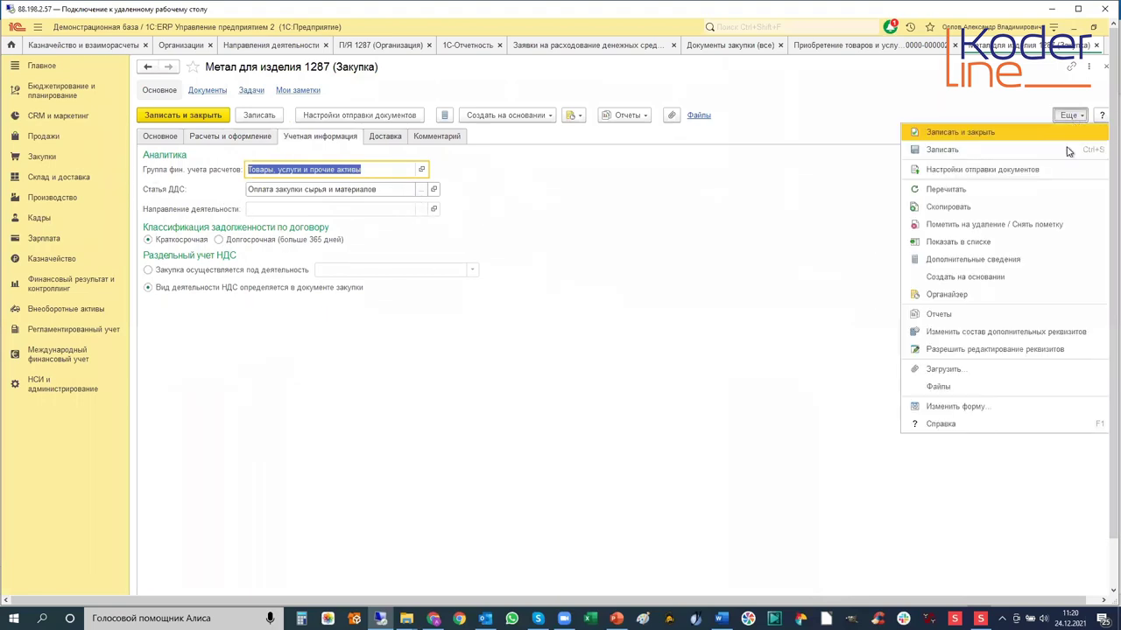
click(969, 349)
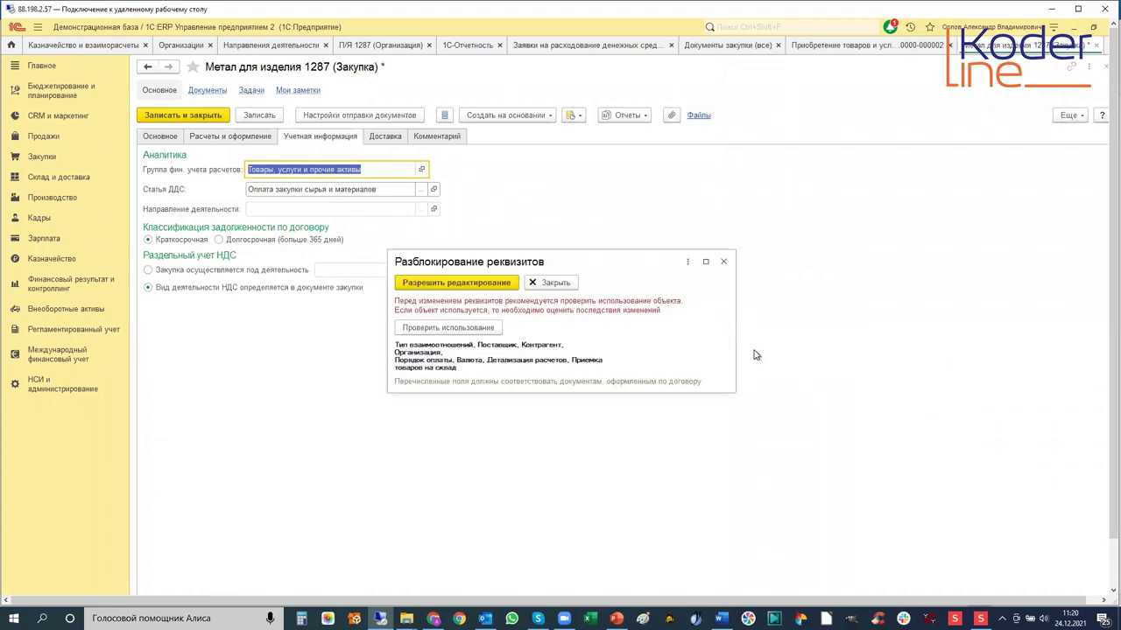
click(470, 284)
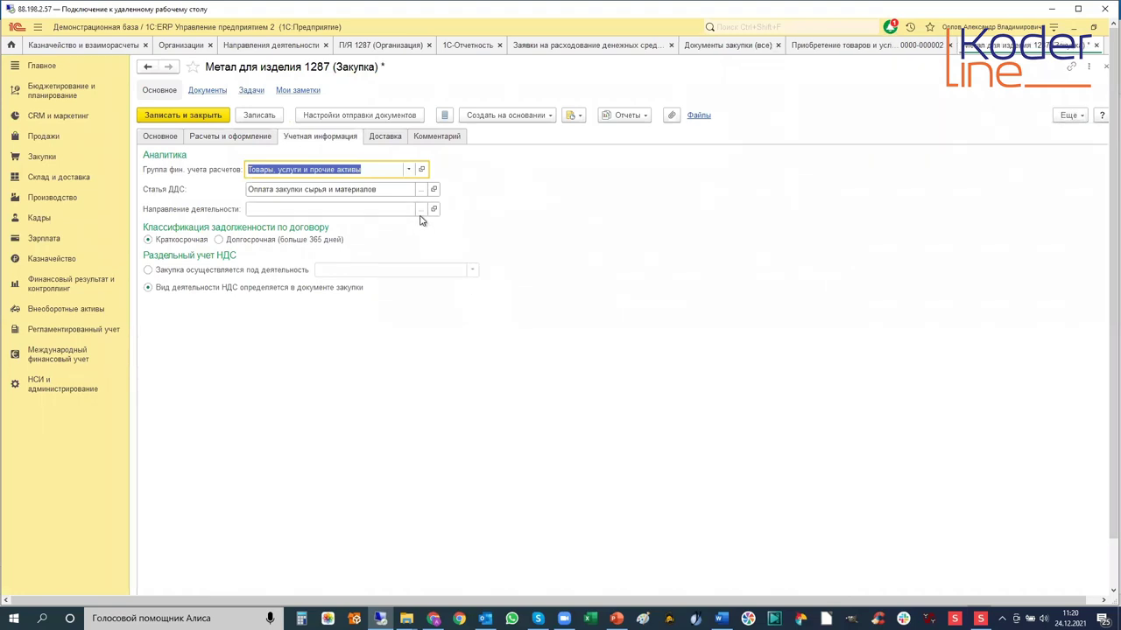
Choose Производство изделия 1287 from the П/Я 1287 production group as the contract's activity direction.
click(412, 209)
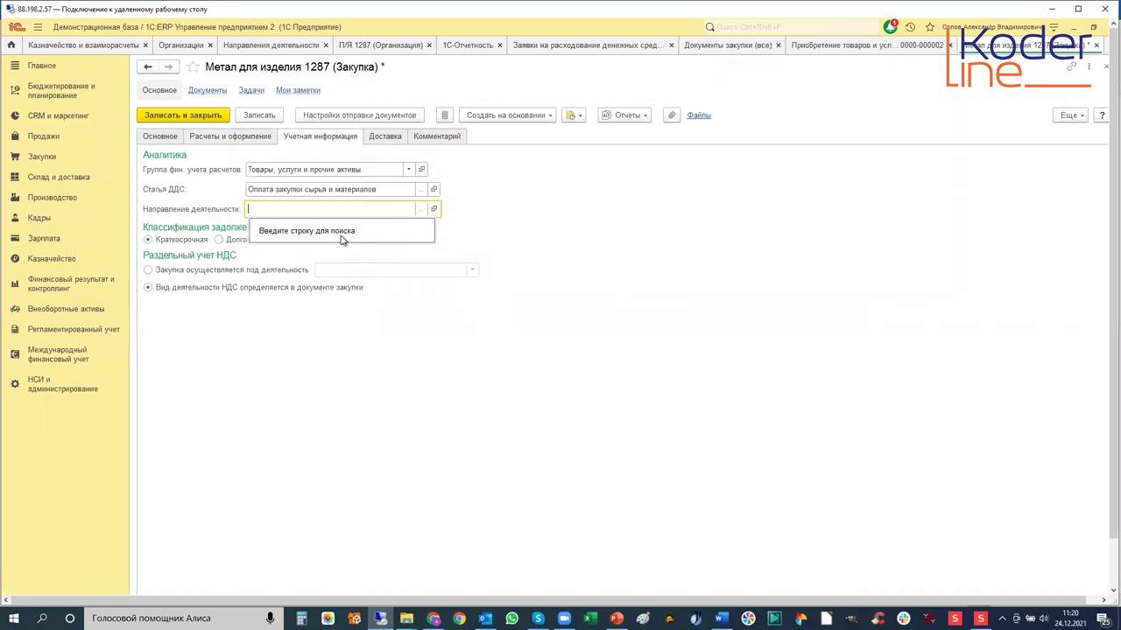
click(421, 209)
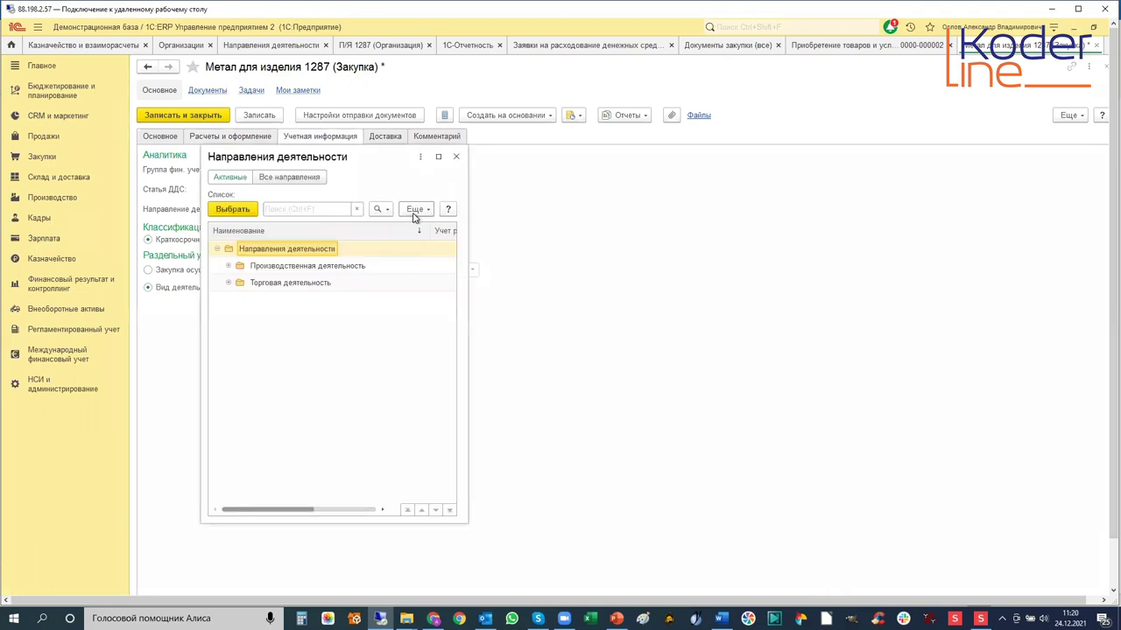
click(229, 265)
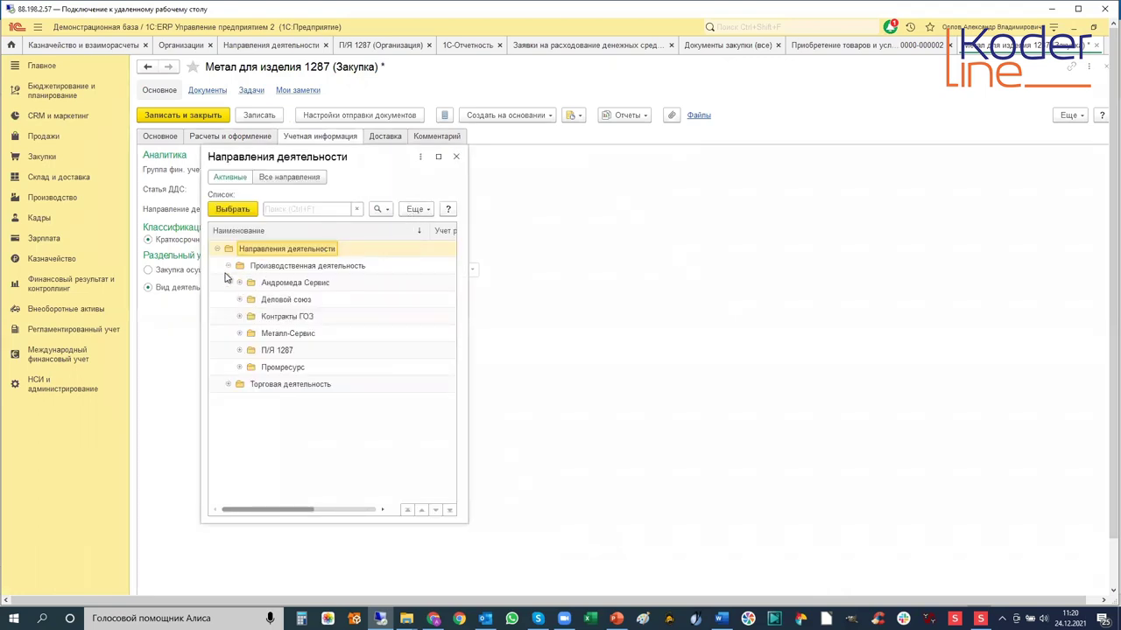
click(240, 350)
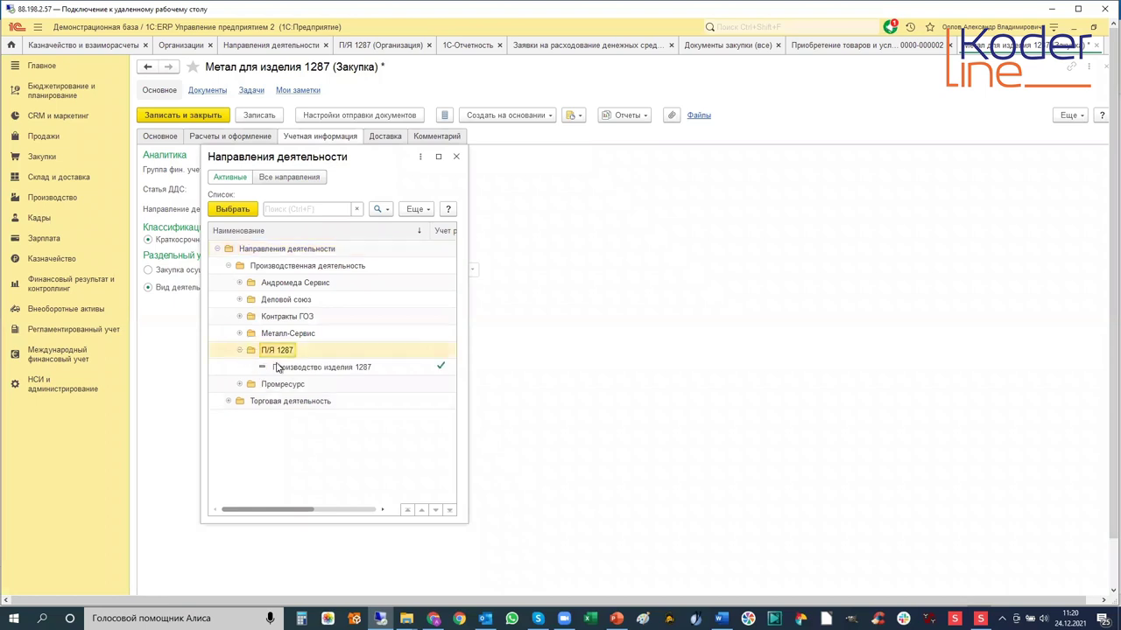
click(285, 369)
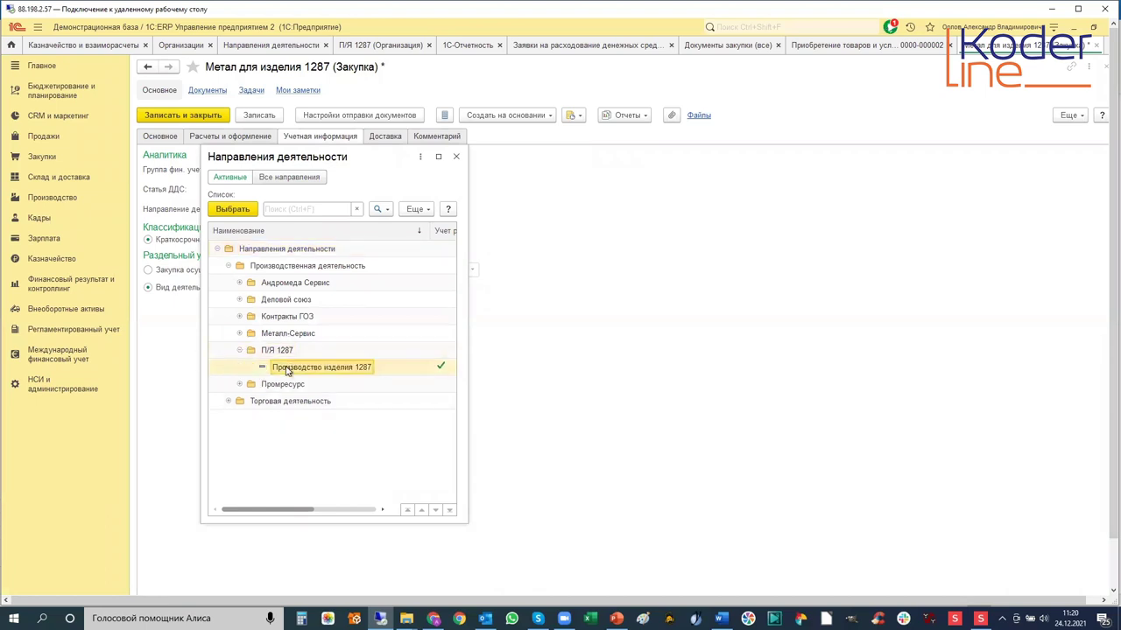
click(234, 210)
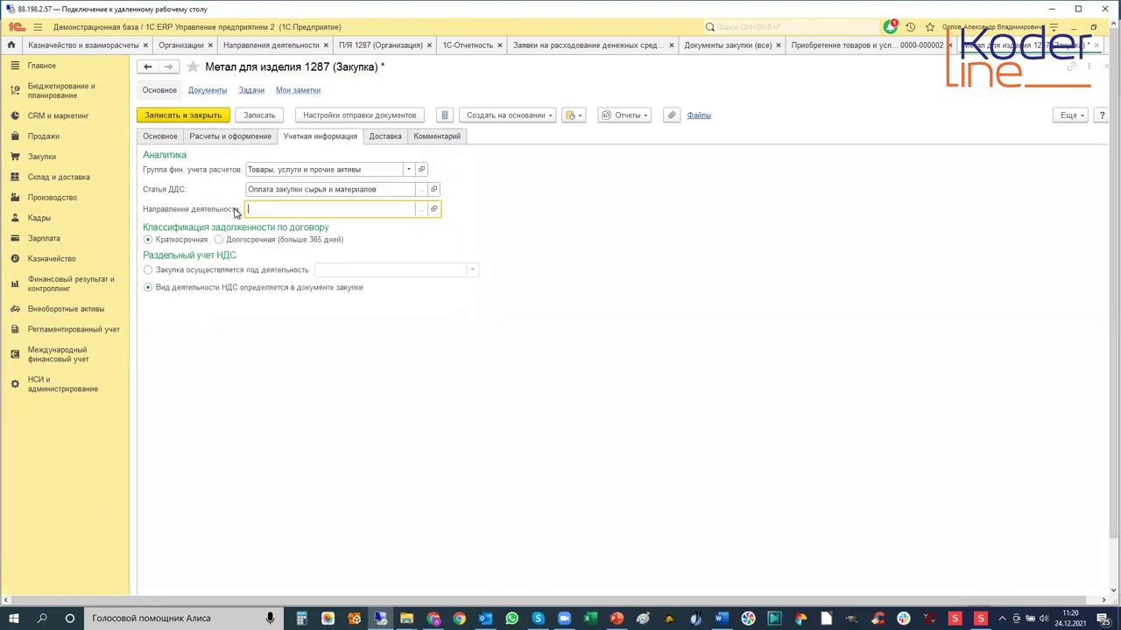
Try to save the contract with the chosen activity direction, and close it without saving the changes.
click(253, 119)
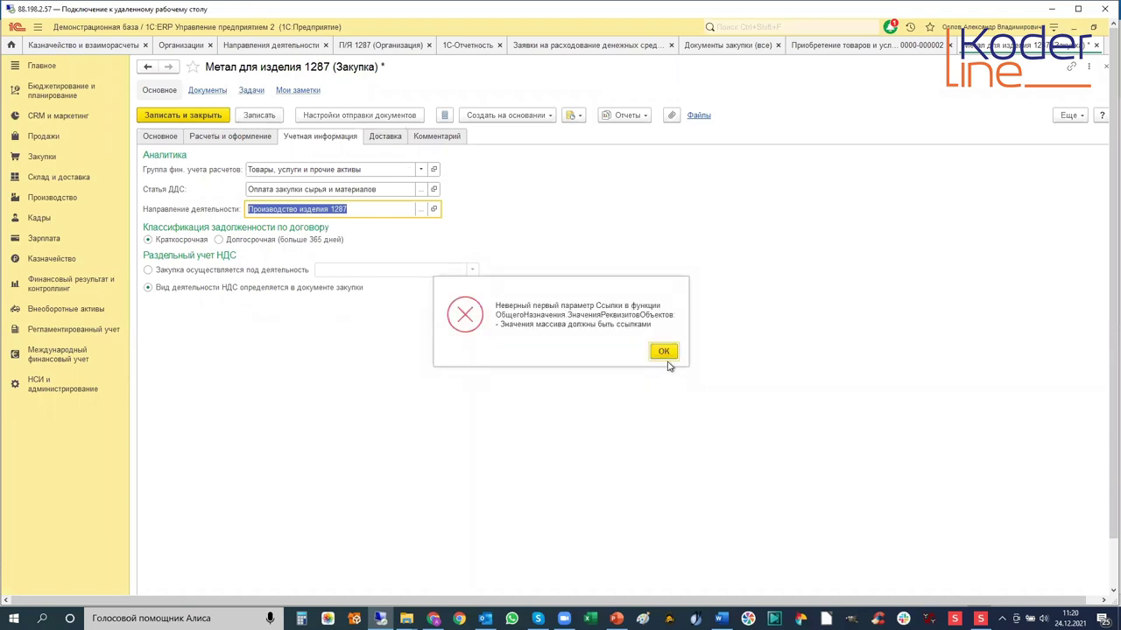
click(664, 352)
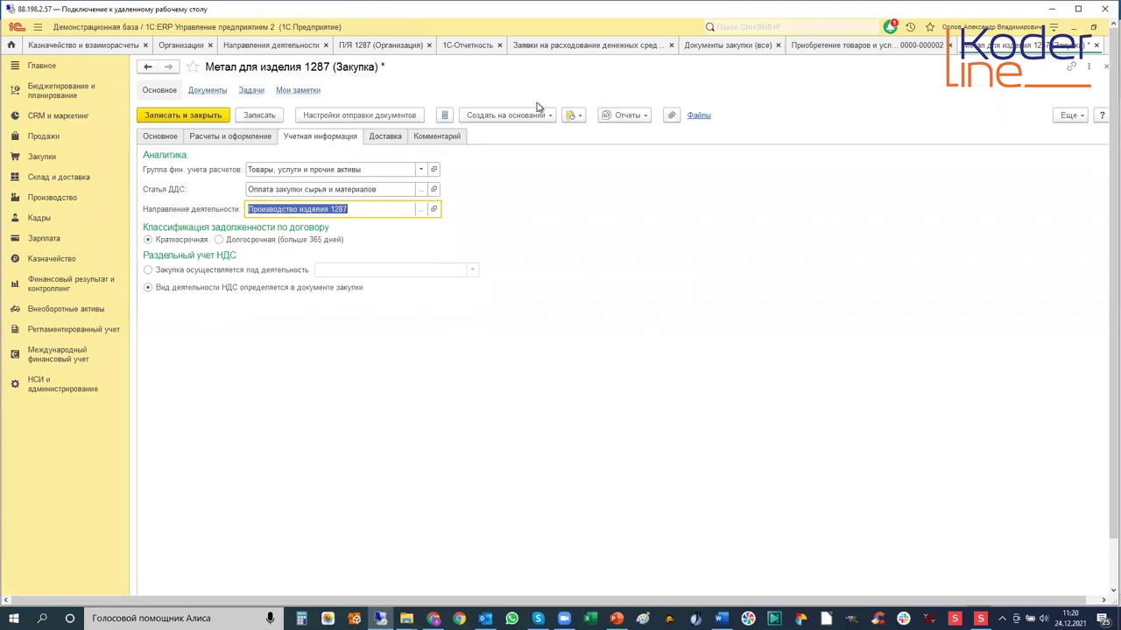
click(1106, 66)
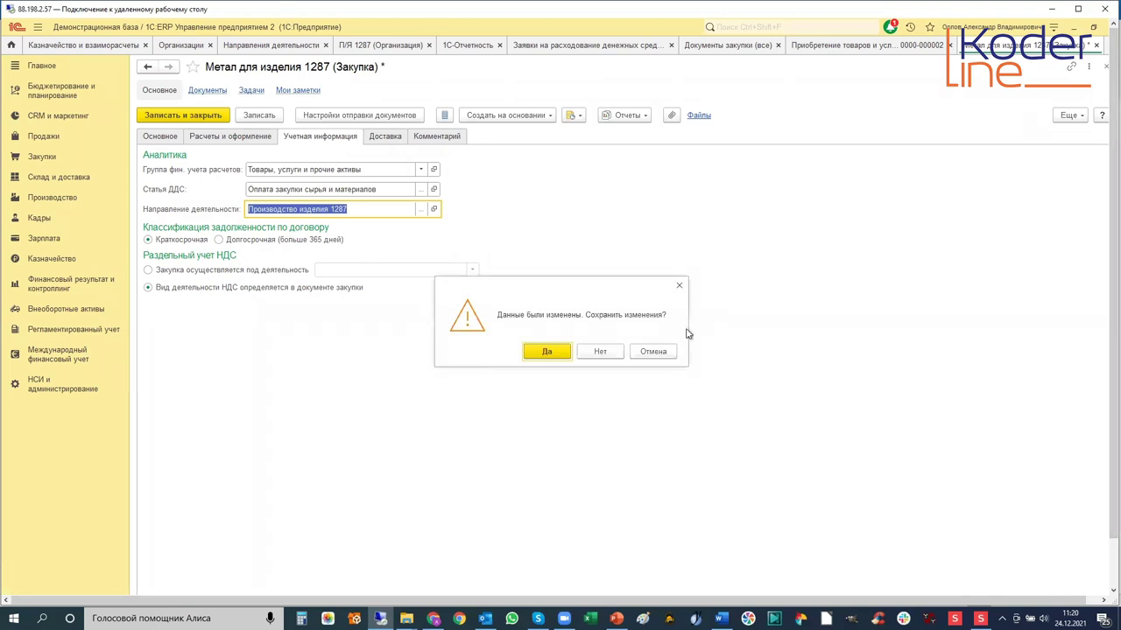
click(604, 353)
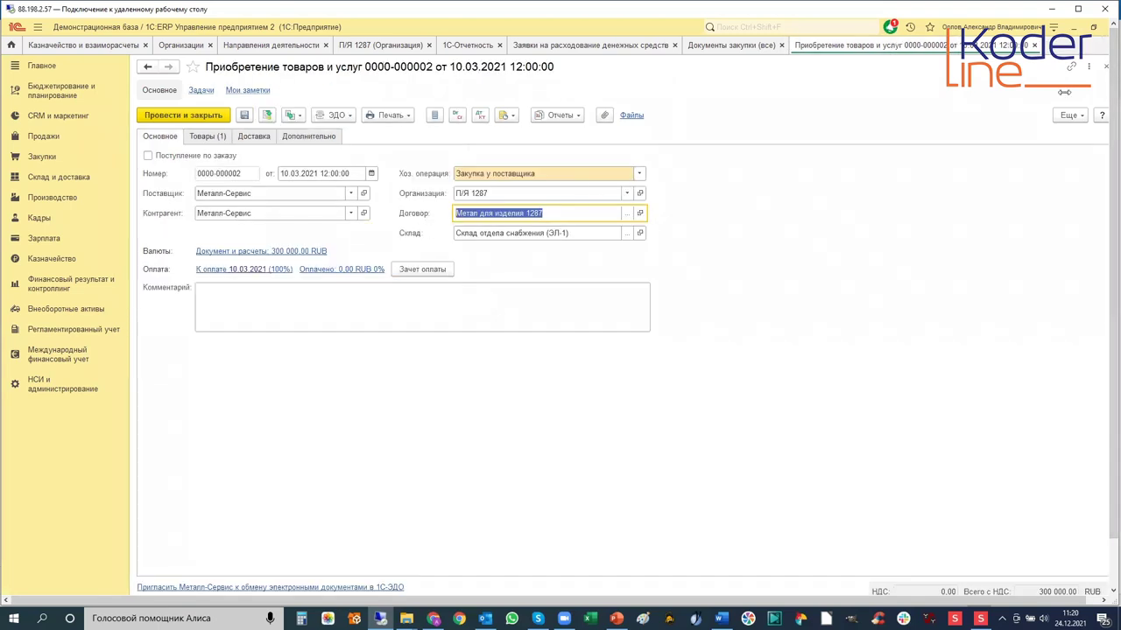
click(1072, 118)
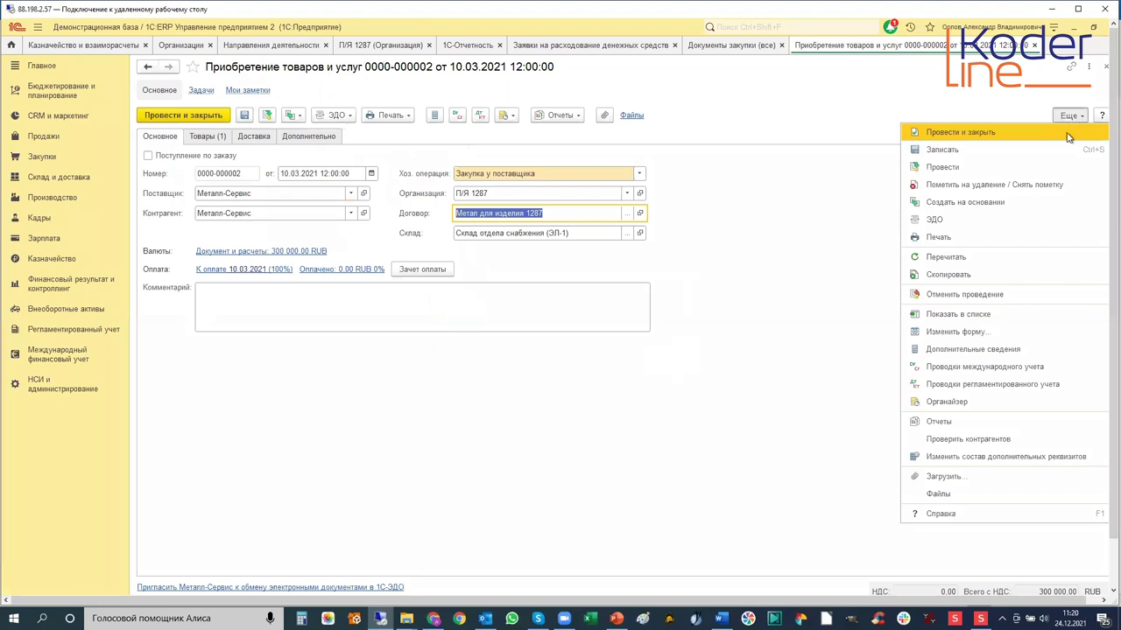
click(947, 293)
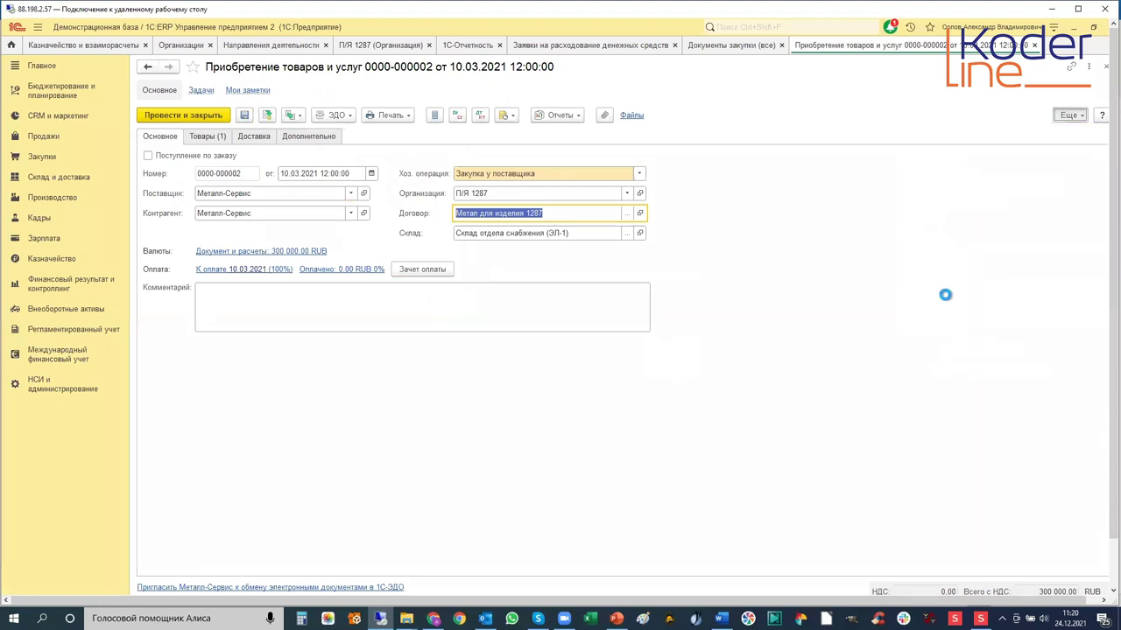
click(639, 214)
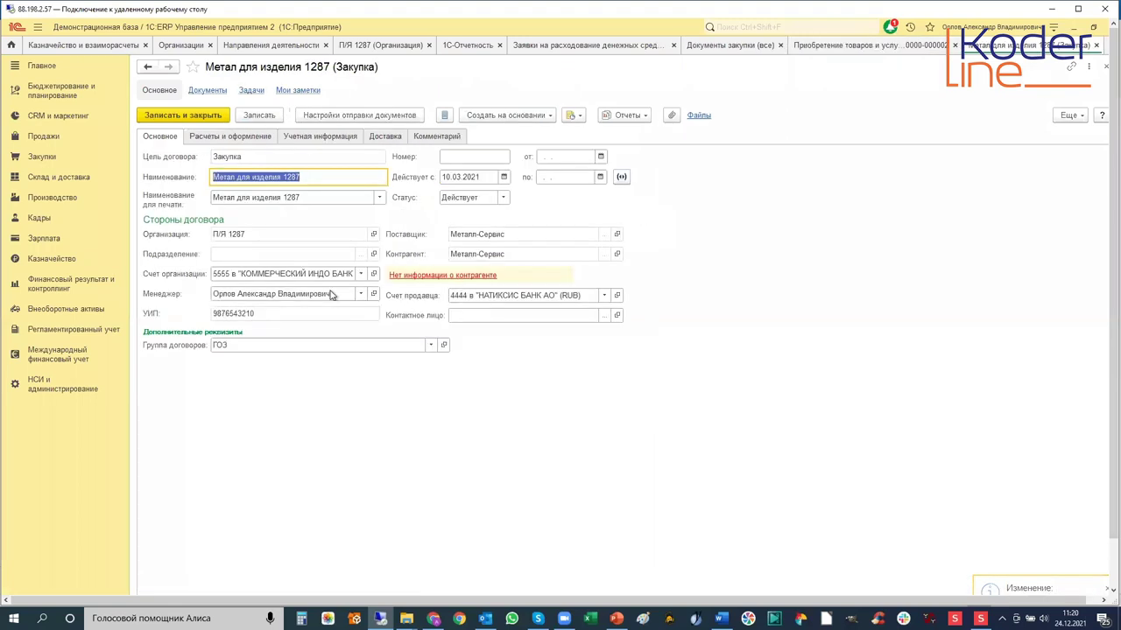
Show the reopened contract's settlement and accounting details, and unlock its protected attributes for editing.
click(221, 140)
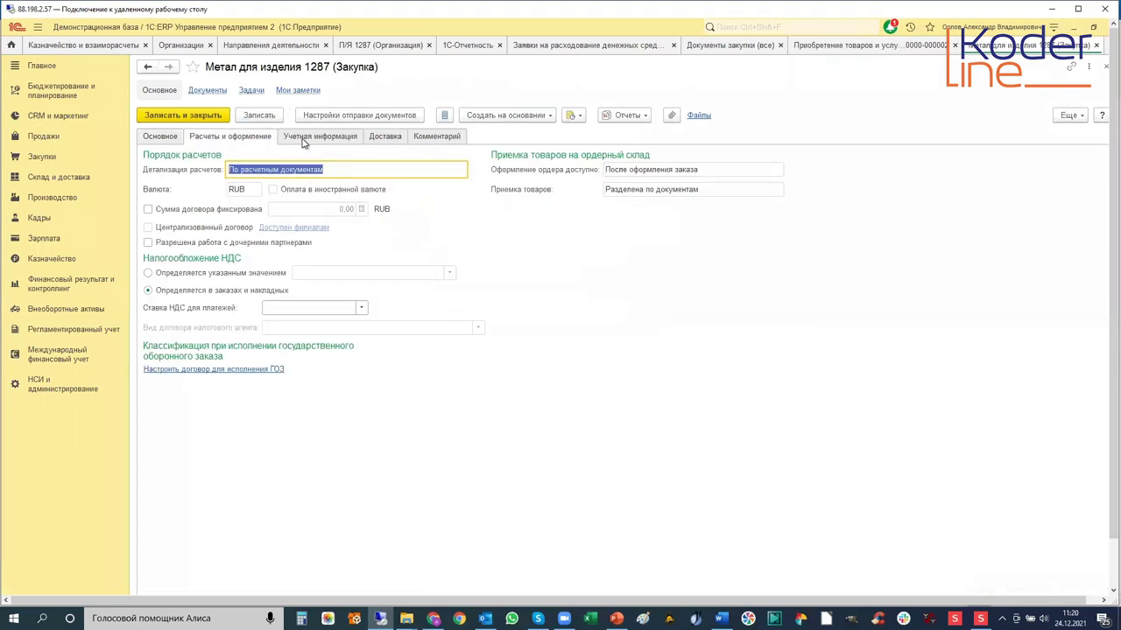
click(303, 140)
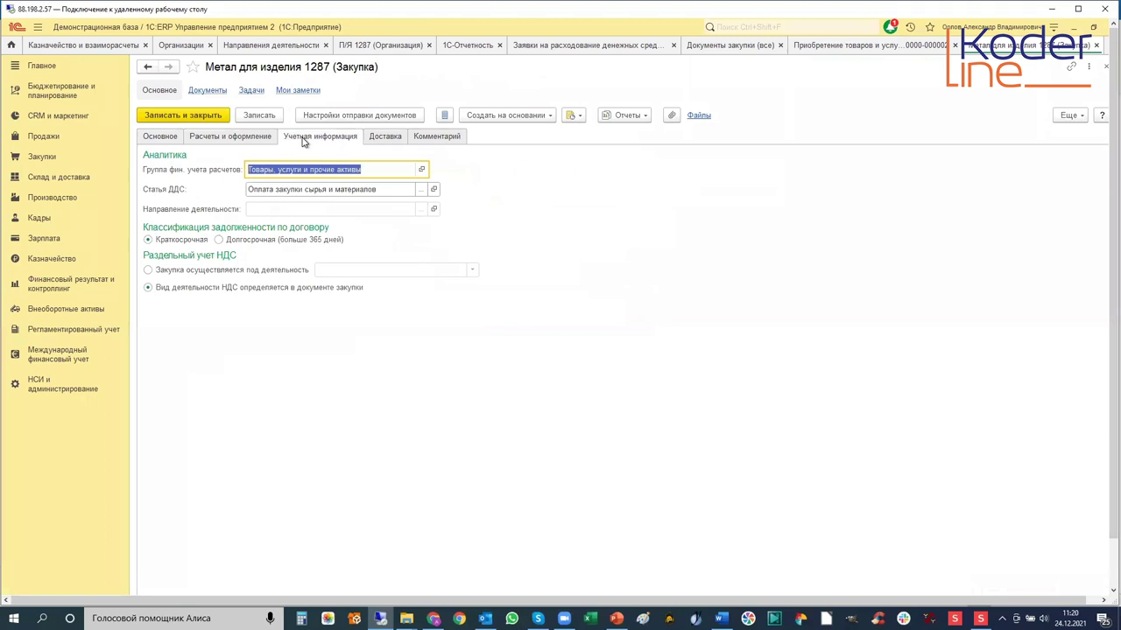
click(1079, 118)
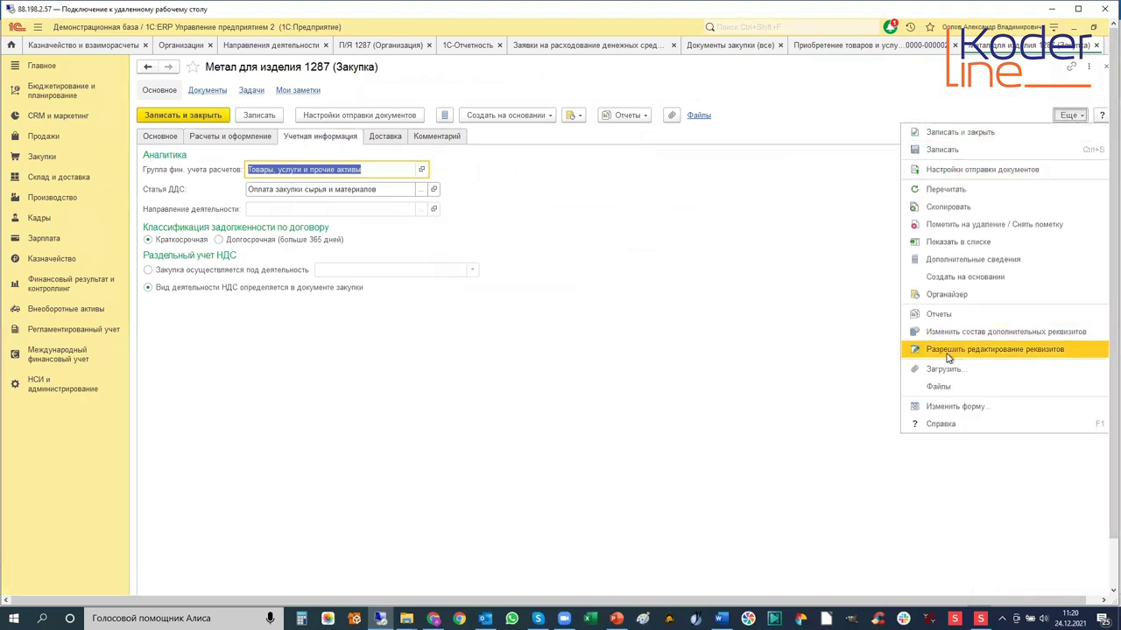
click(948, 351)
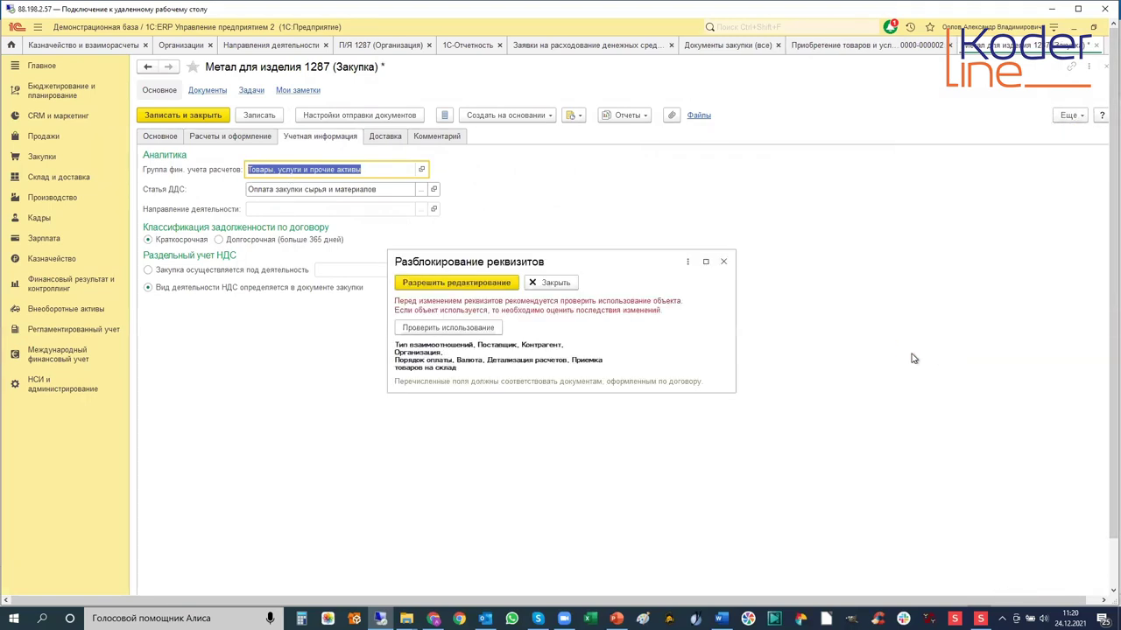
click(472, 287)
Set the contract's activity direction to Производство изделия 1287 from the П/Я 1287 group under Производственная деятельность.
click(422, 211)
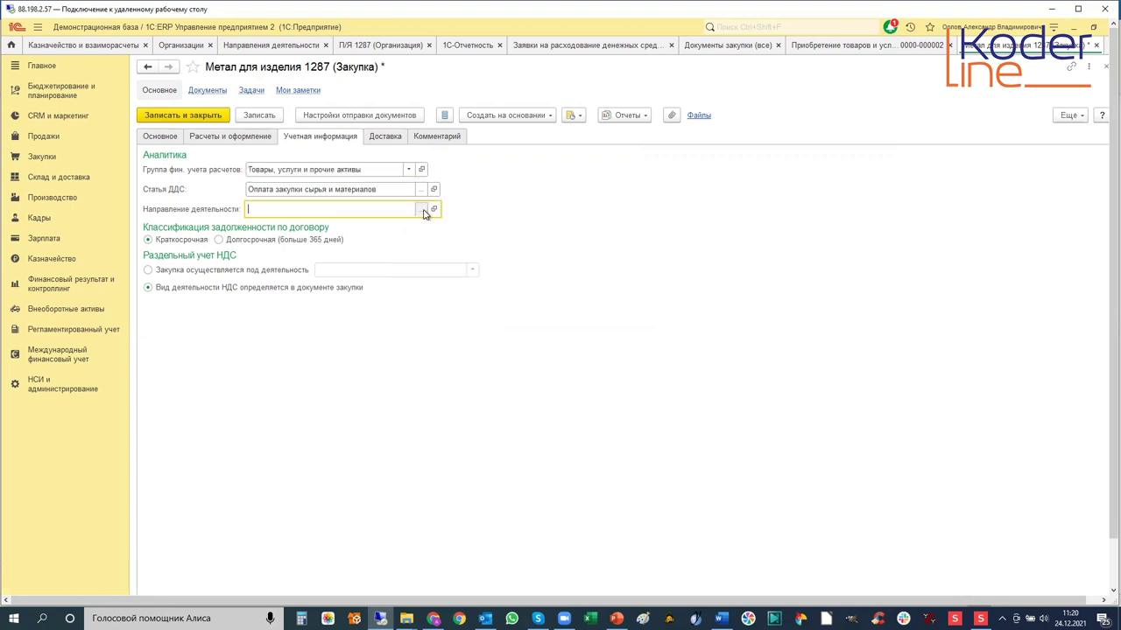
click(227, 266)
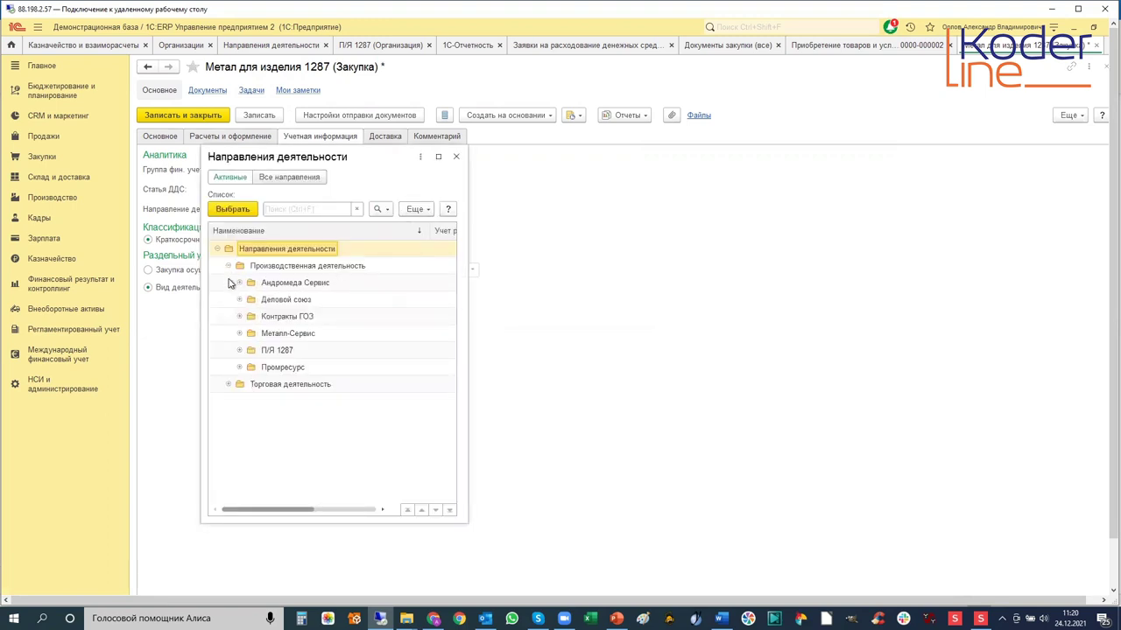
click(243, 351)
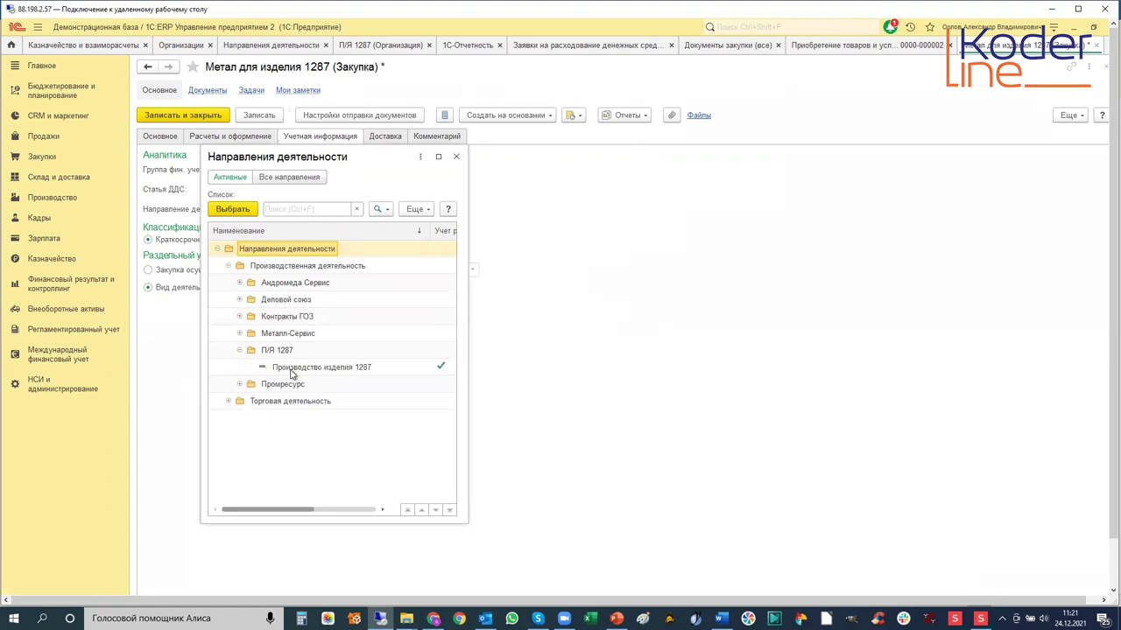
click(294, 367)
click(233, 210)
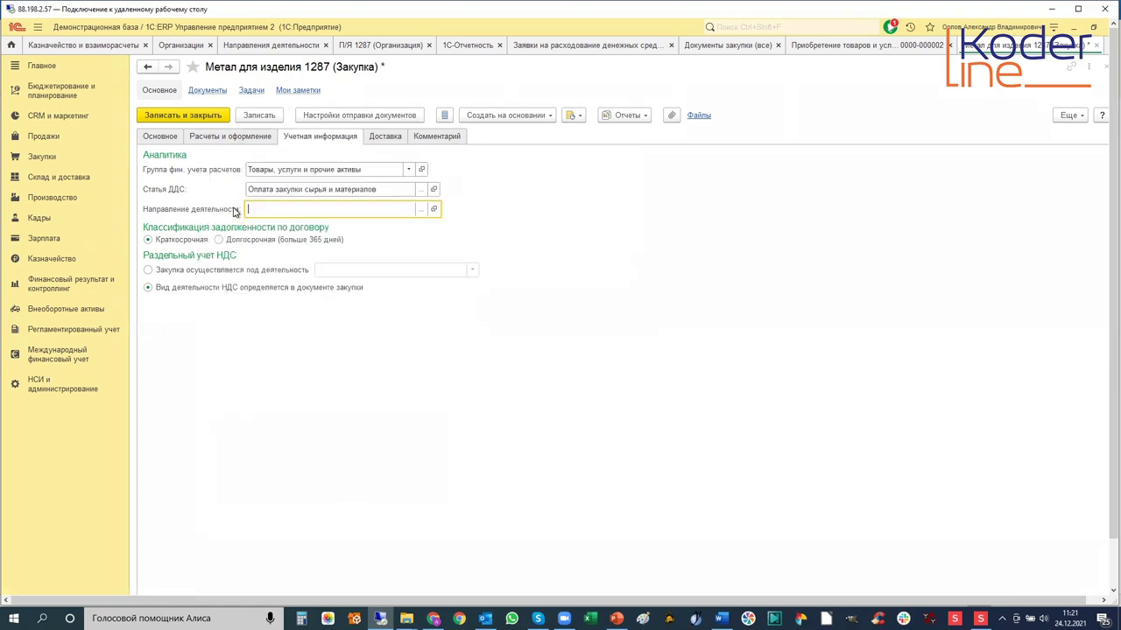
Try again to save the contract with direction Производство изделия 1287, and discard the changes on closing.
click(258, 118)
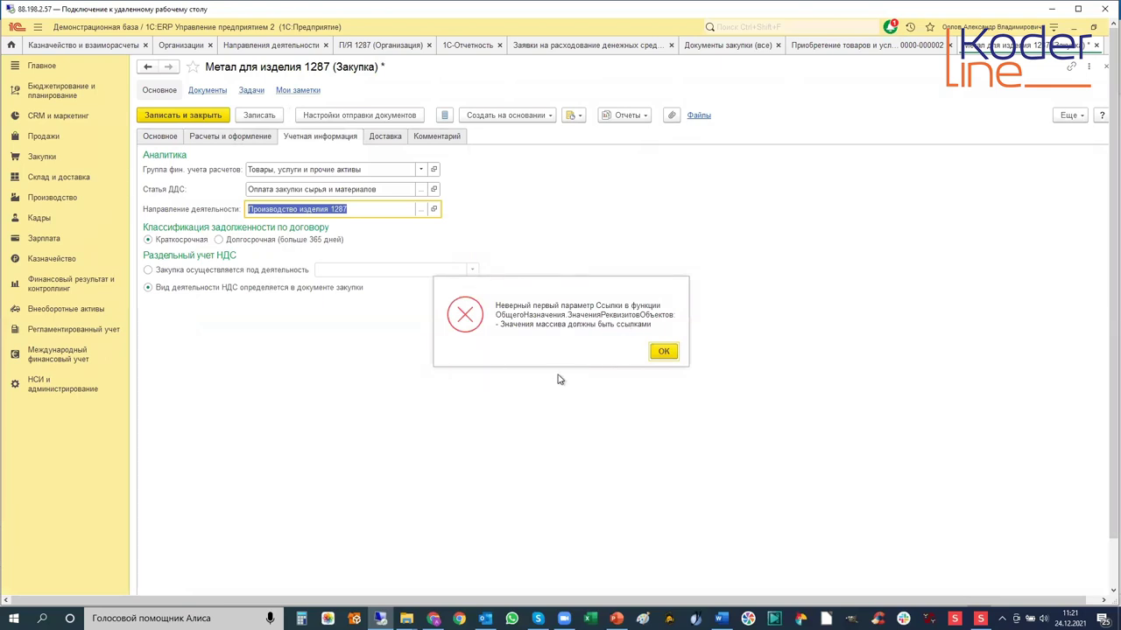
click(664, 352)
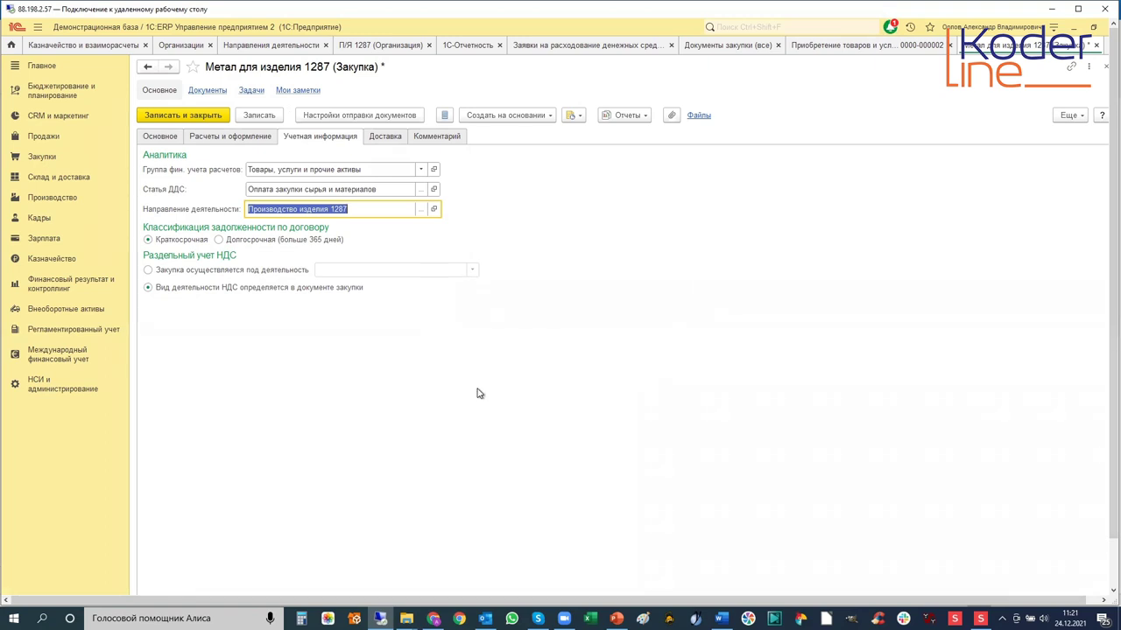
click(393, 210)
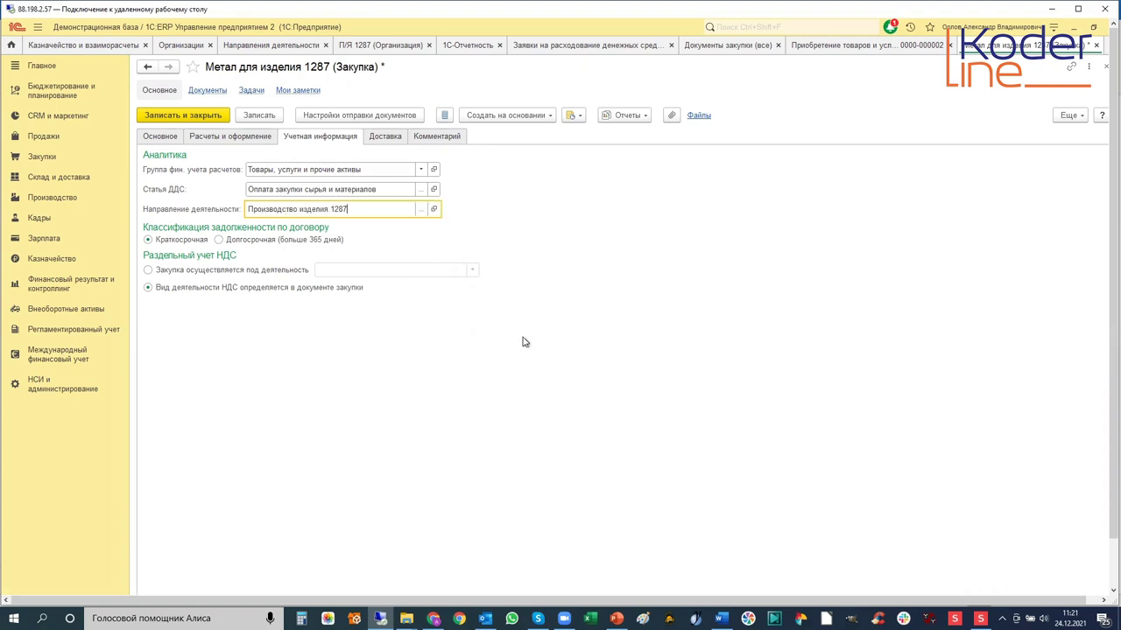
click(1103, 74)
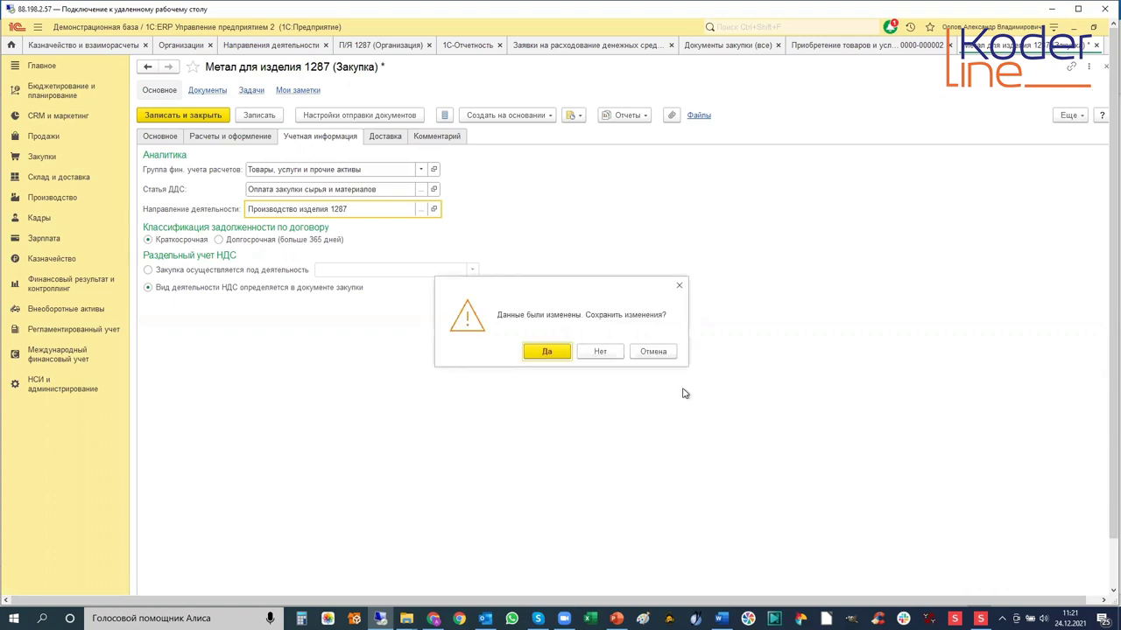
click(602, 354)
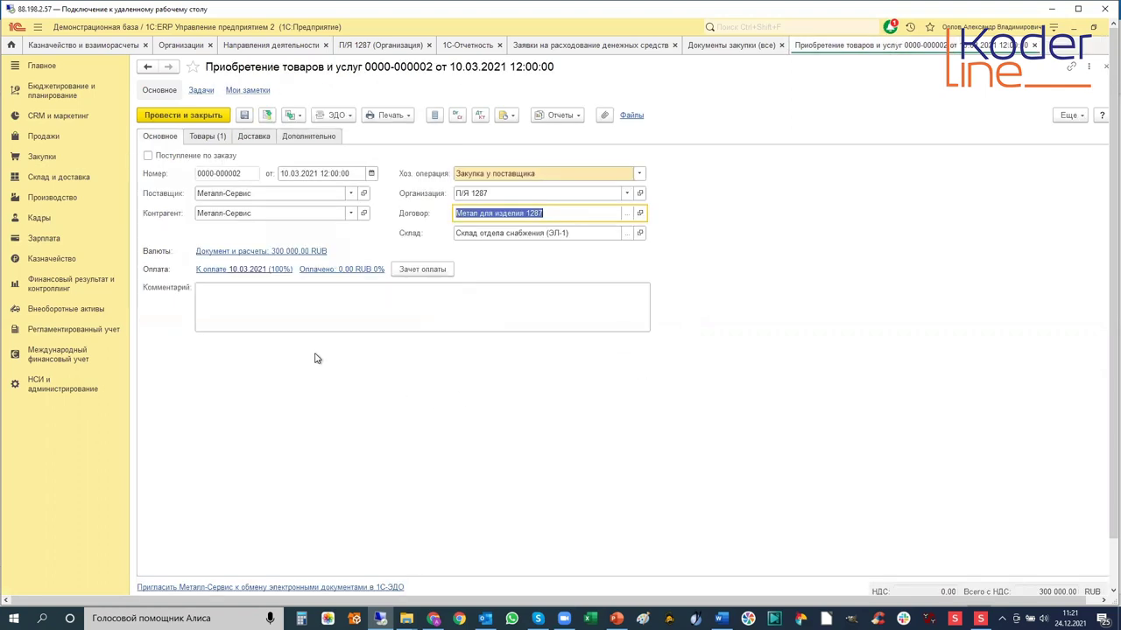
Close the purchase and compare the Металл-Сервис and computer supplier entries in the purchase documents list.
click(1035, 46)
click(617, 184)
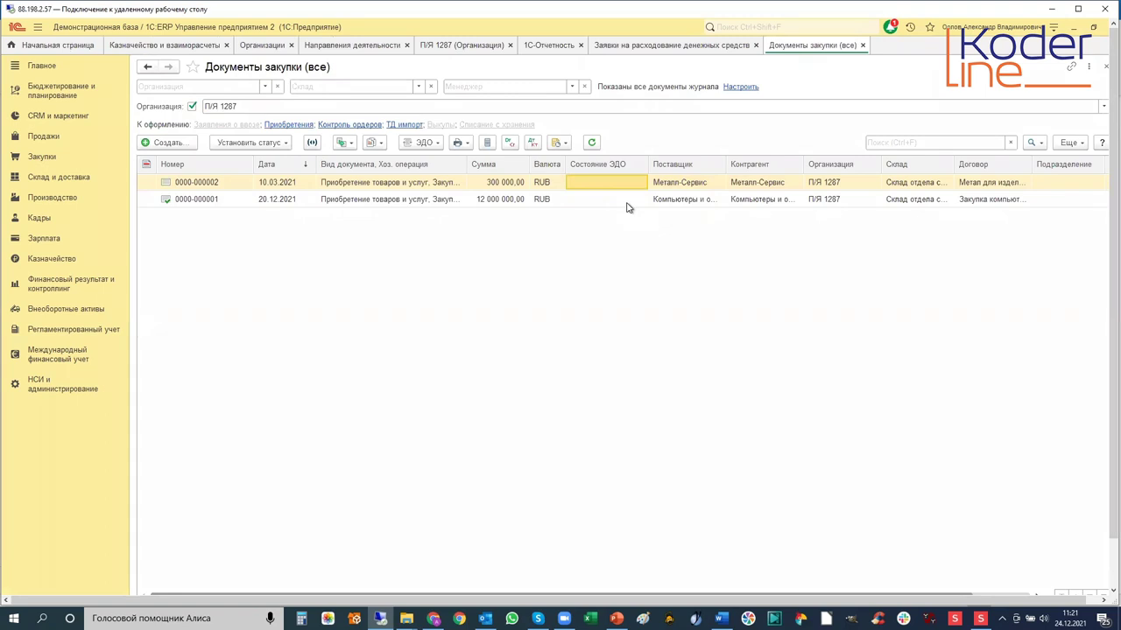
click(626, 205)
click(636, 183)
click(623, 204)
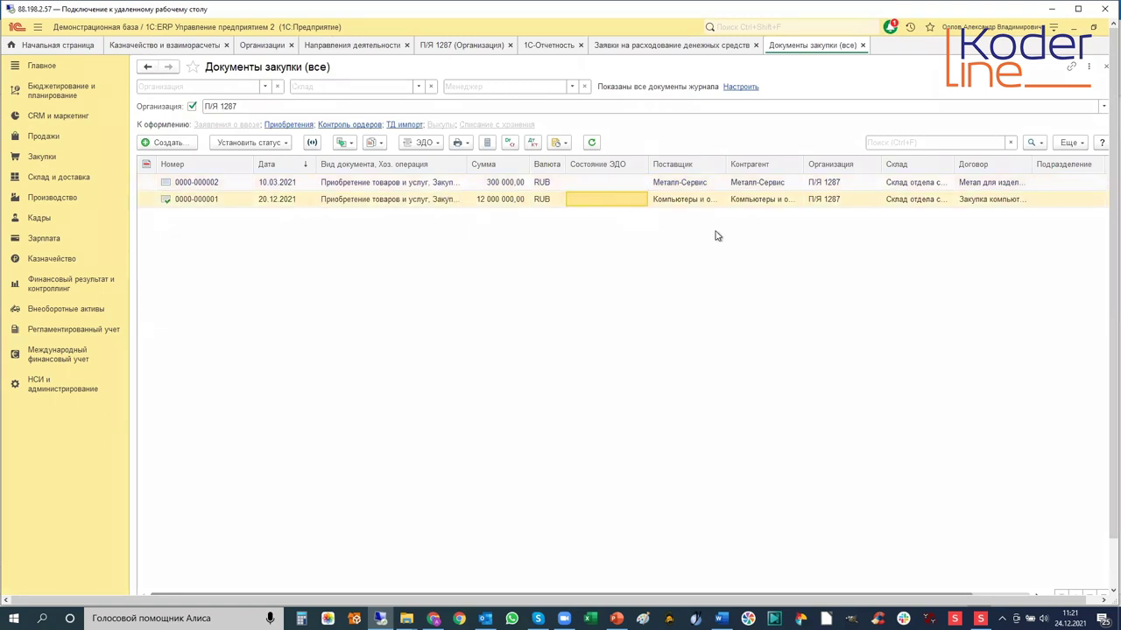
click(632, 184)
click(625, 204)
click(613, 186)
click(613, 201)
click(612, 185)
click(610, 206)
click(240, 184)
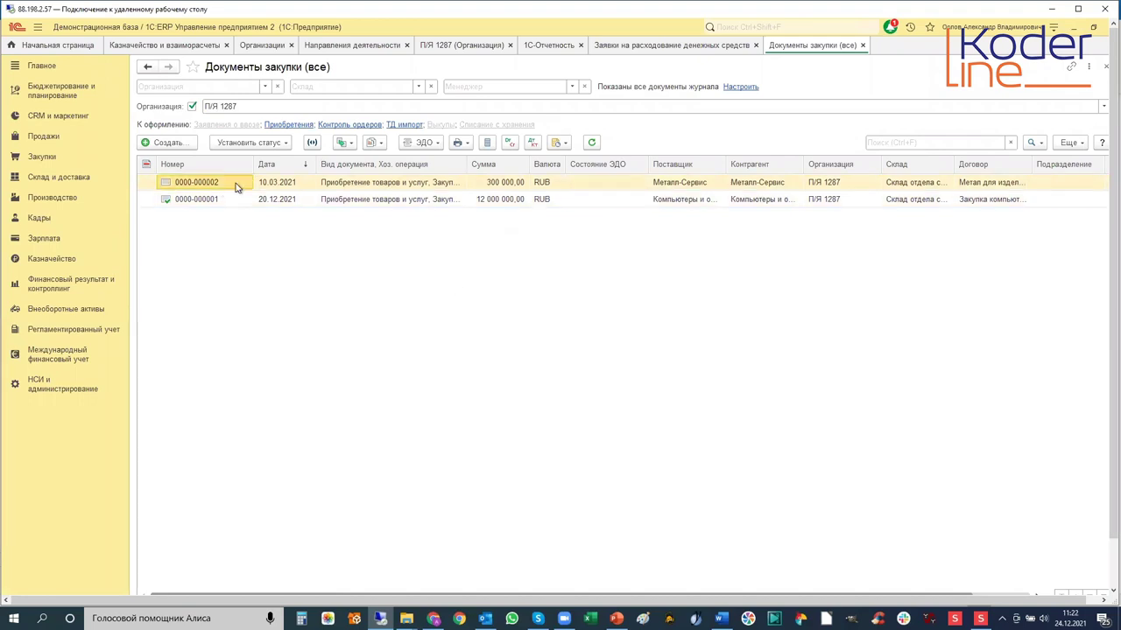
click(1072, 142)
click(953, 274)
Open the list of regulated reports in the 1С-Отчетность section of regulated accounting.
click(41, 396)
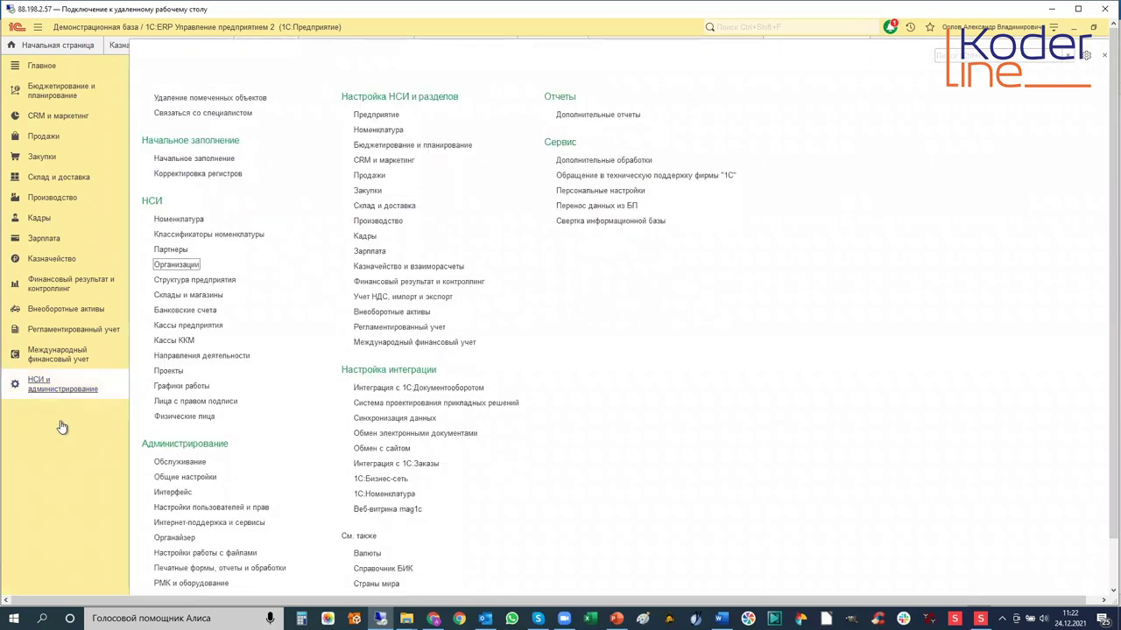
scroll(258, 508, down, 1)
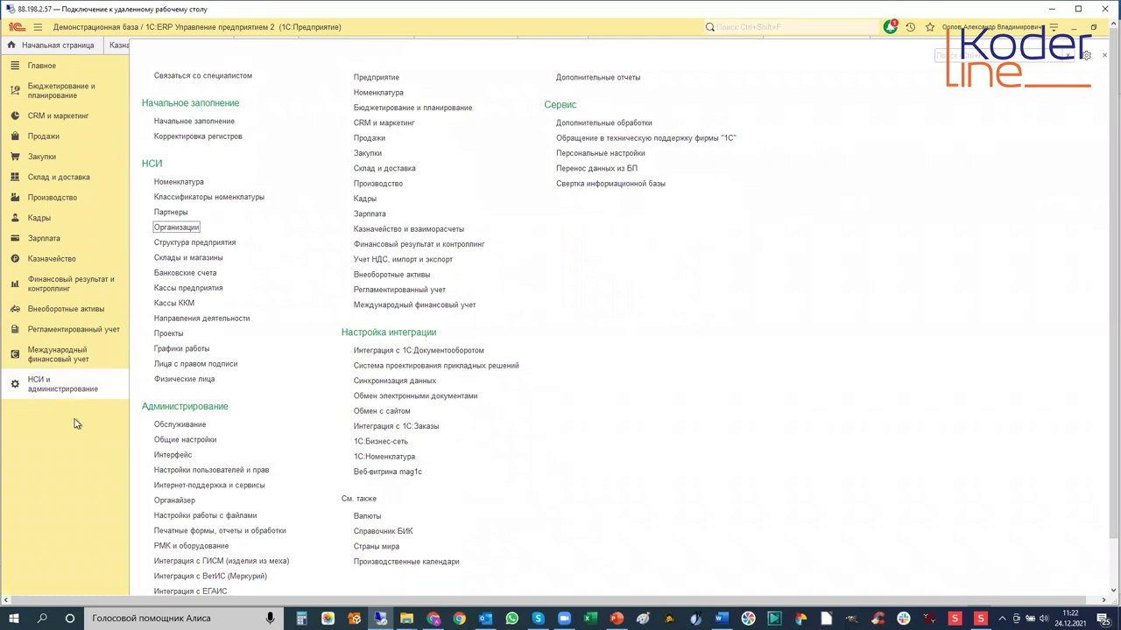
click(44, 330)
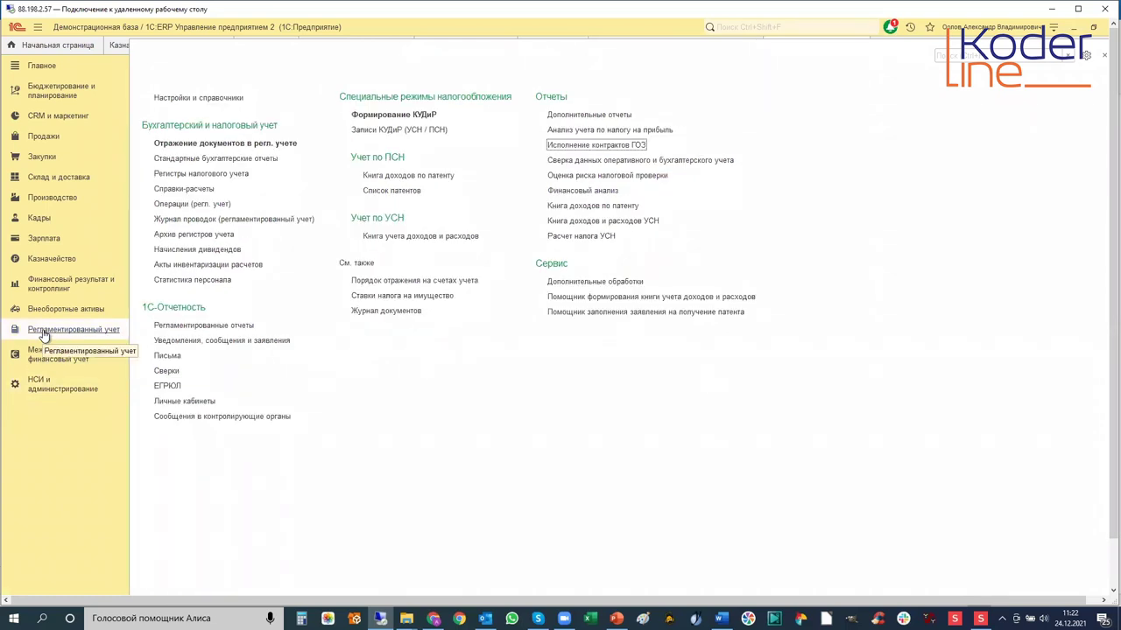
click(199, 326)
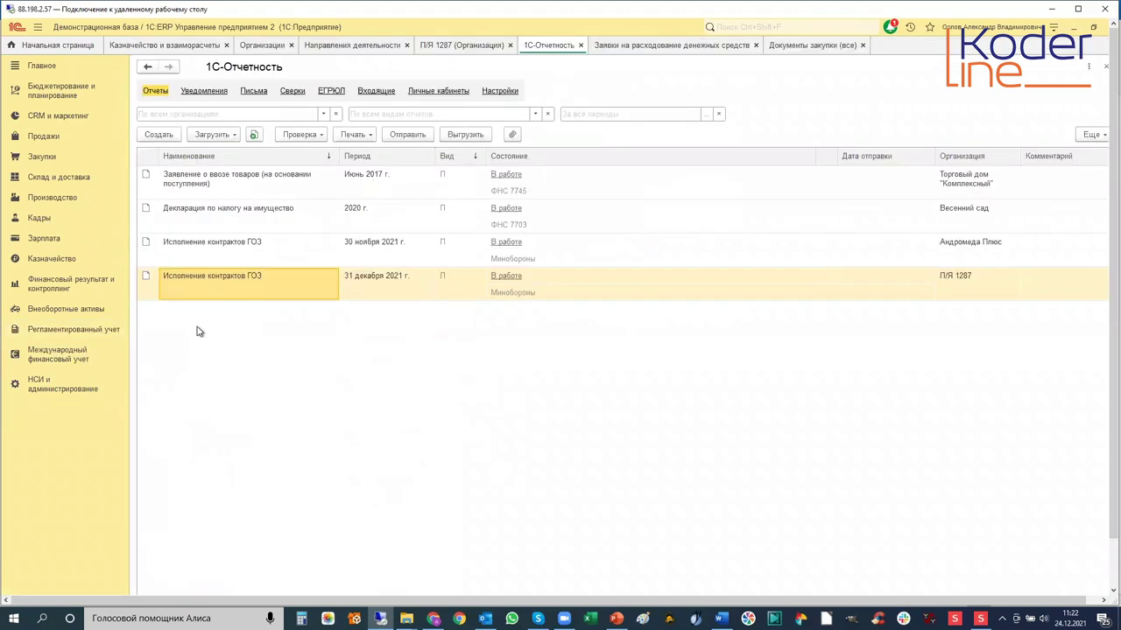
Start a new Исполнение контрактов ГОЗ report from the Отчетность в Министерство обороны category.
click(158, 136)
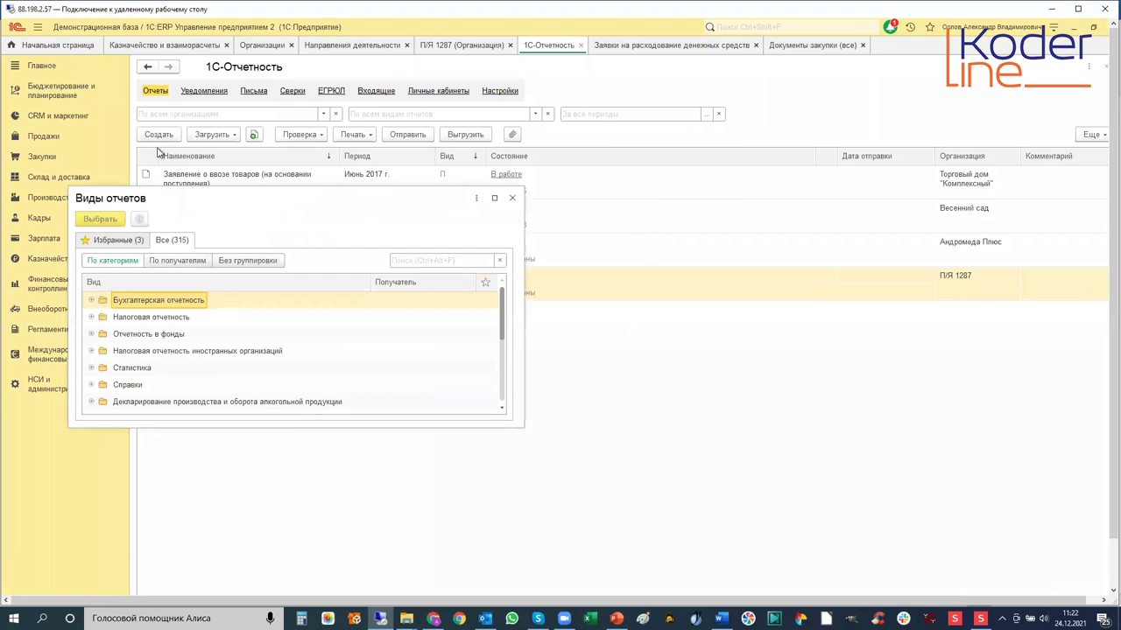
scroll(140, 344, down, 5)
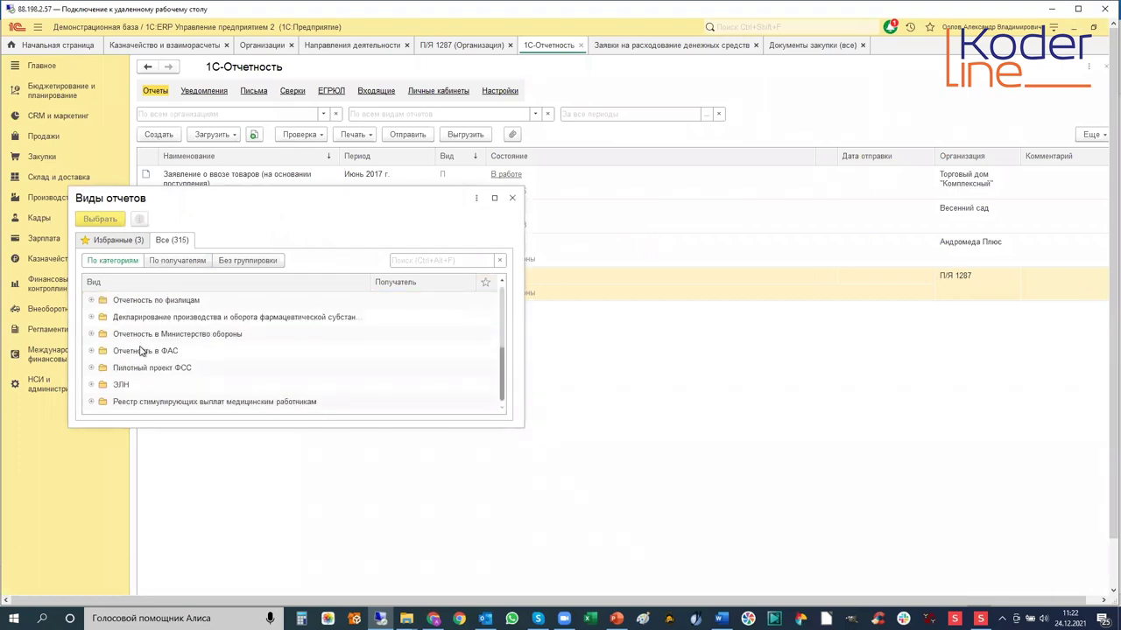
click(139, 339)
click(92, 336)
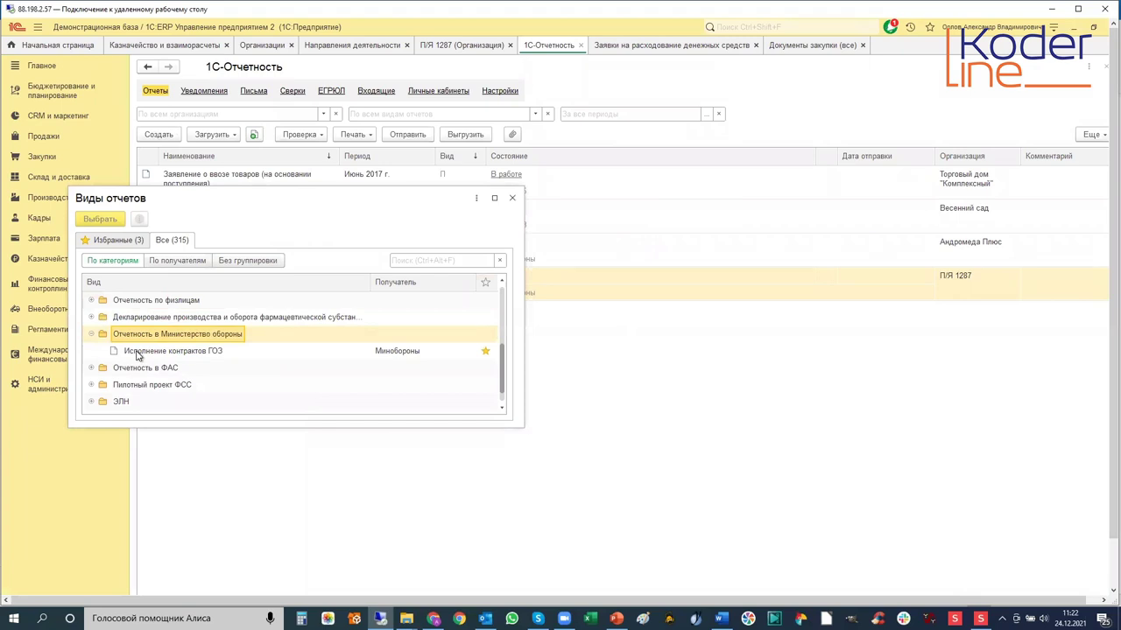
click(138, 352)
click(101, 219)
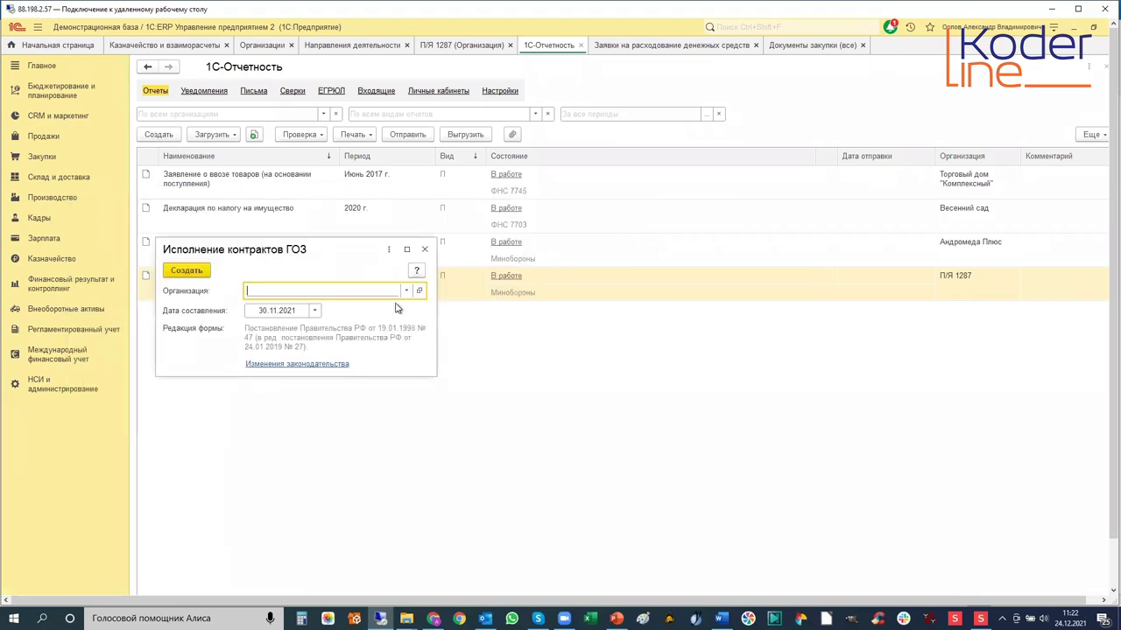
Set the new ГОЗ report's organization to П/Я 1287 and its preparation date to 31.12.2021.
click(406, 291)
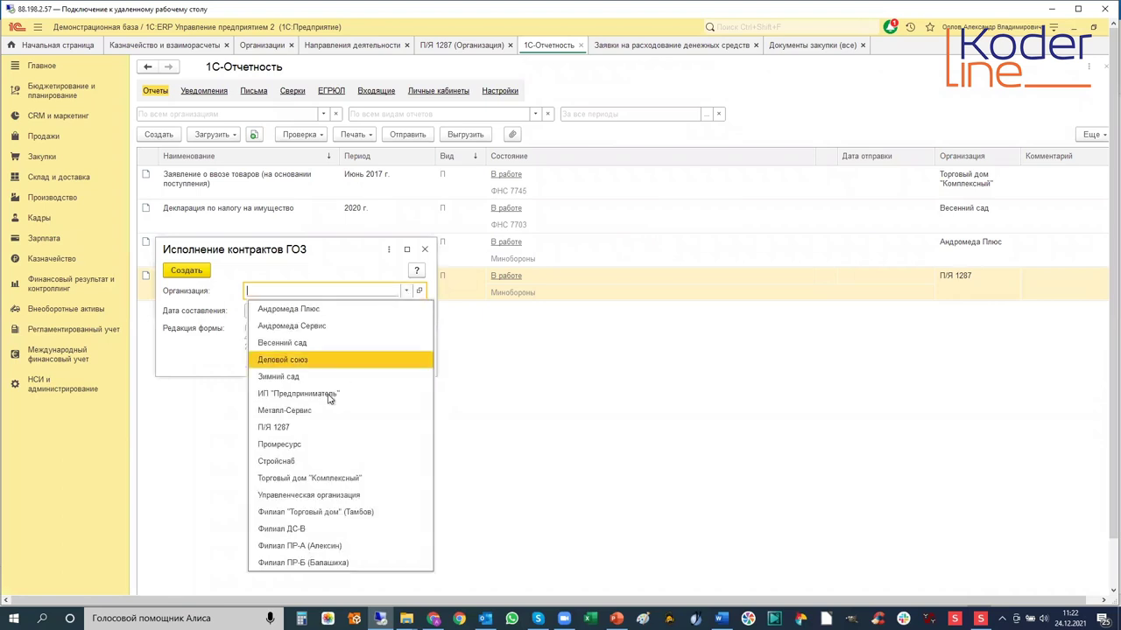
click(280, 429)
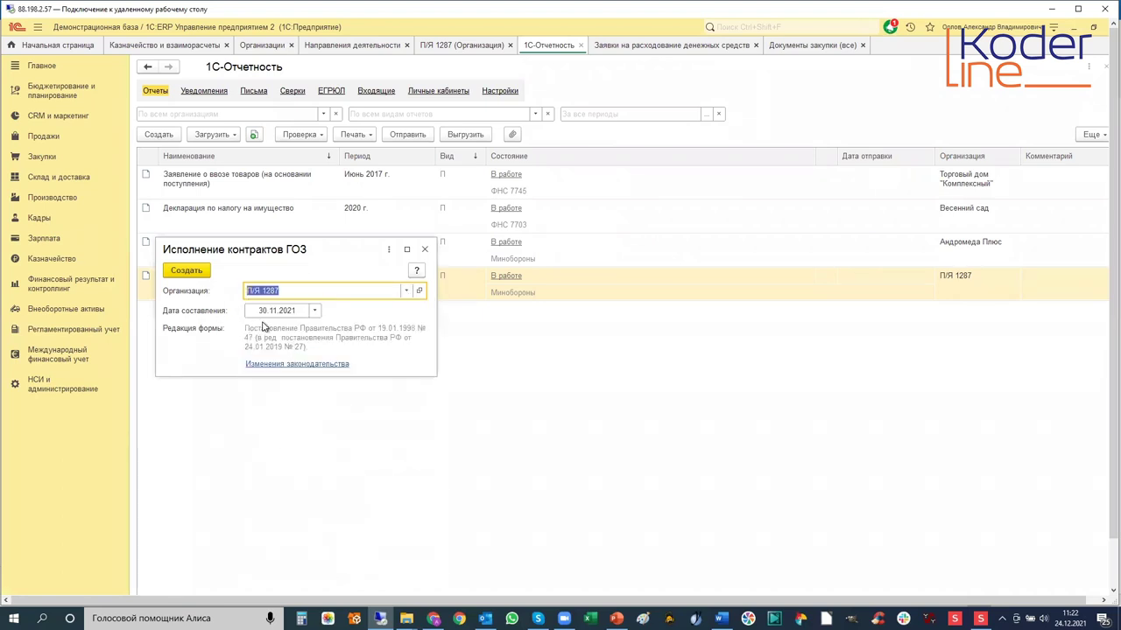
click(314, 312)
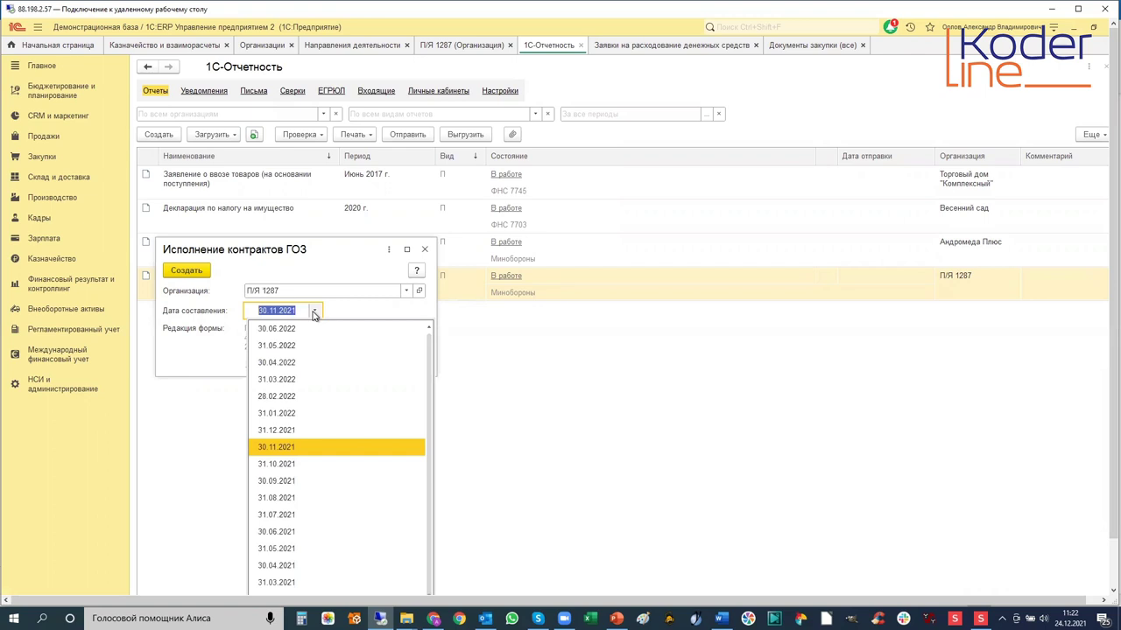
click(281, 433)
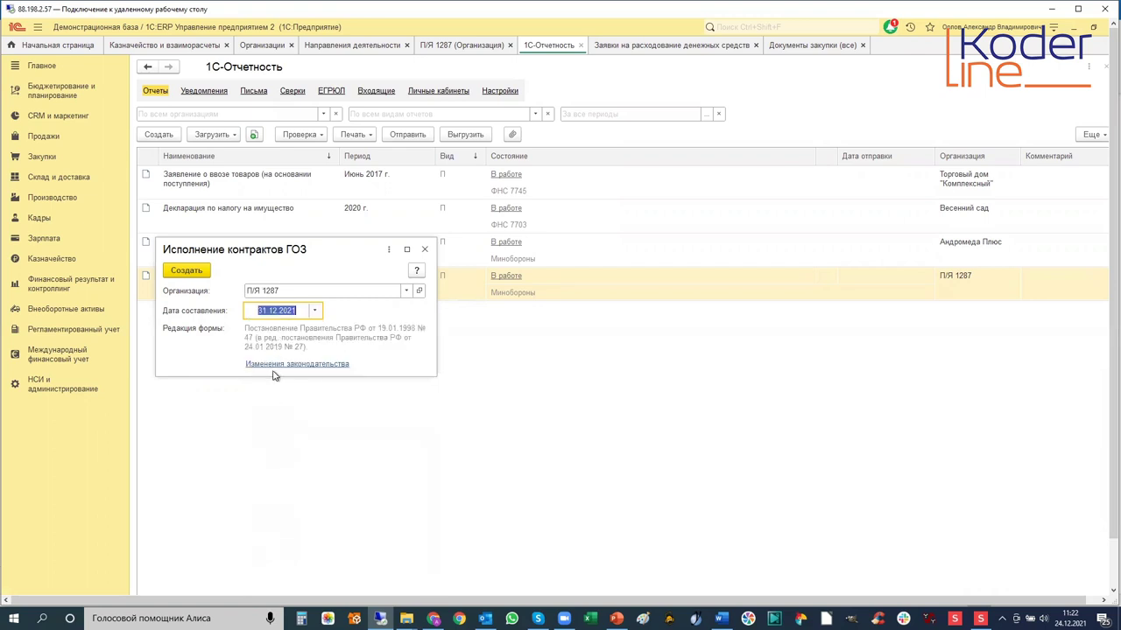
Create the ГОЗ report and check the ИНН, КПП and authorized person's name fields on its title page.
click(189, 271)
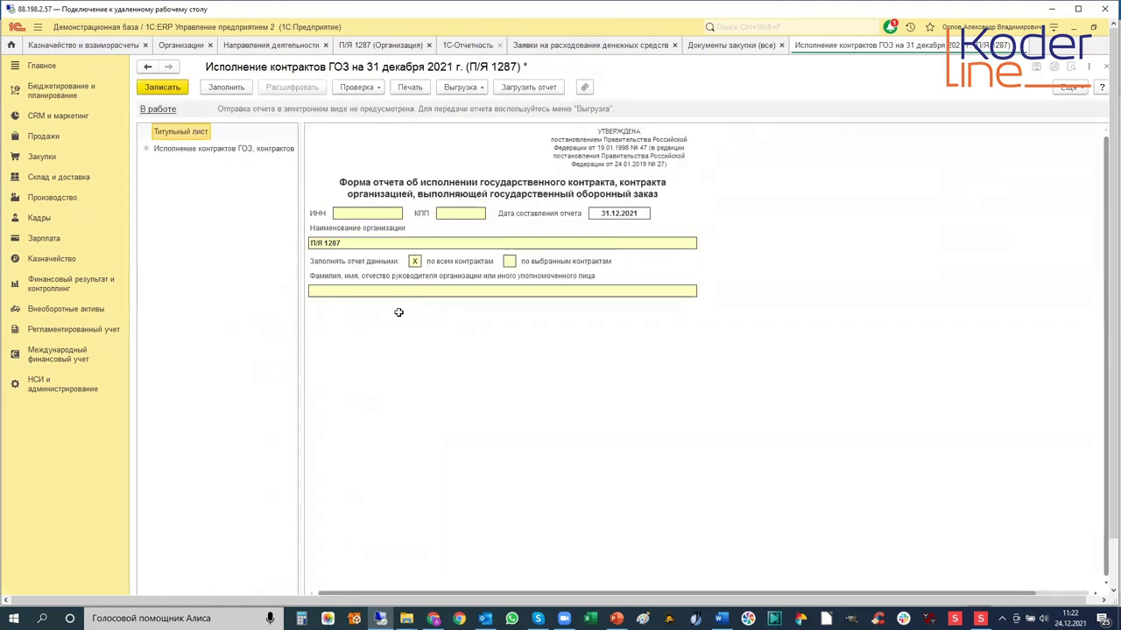
click(377, 293)
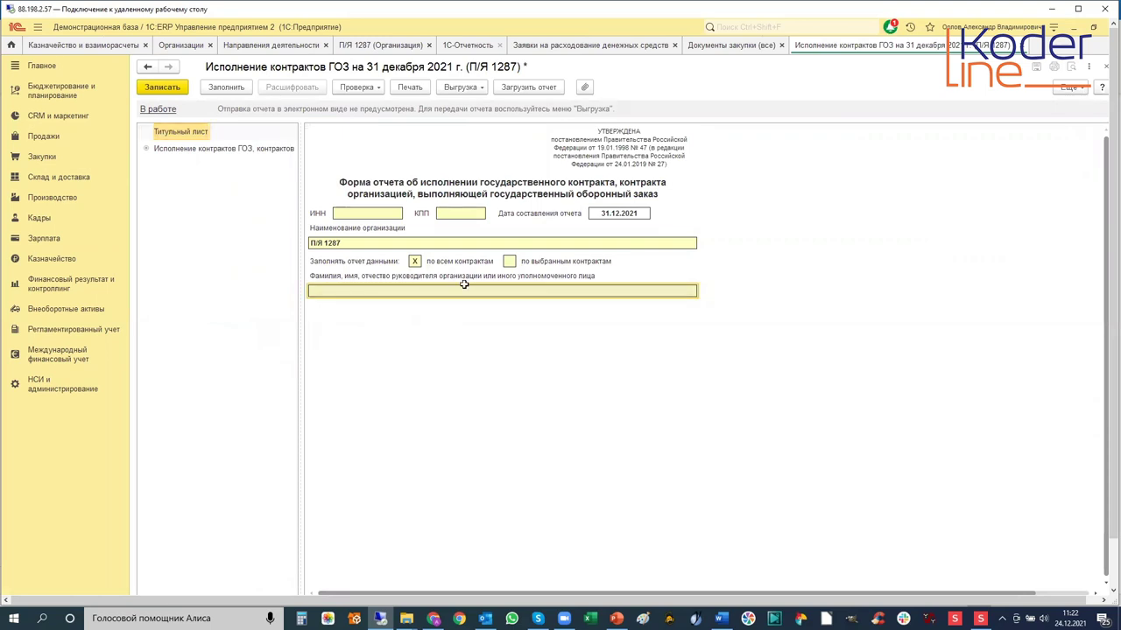
click(370, 214)
click(454, 213)
click(364, 213)
click(451, 211)
click(353, 218)
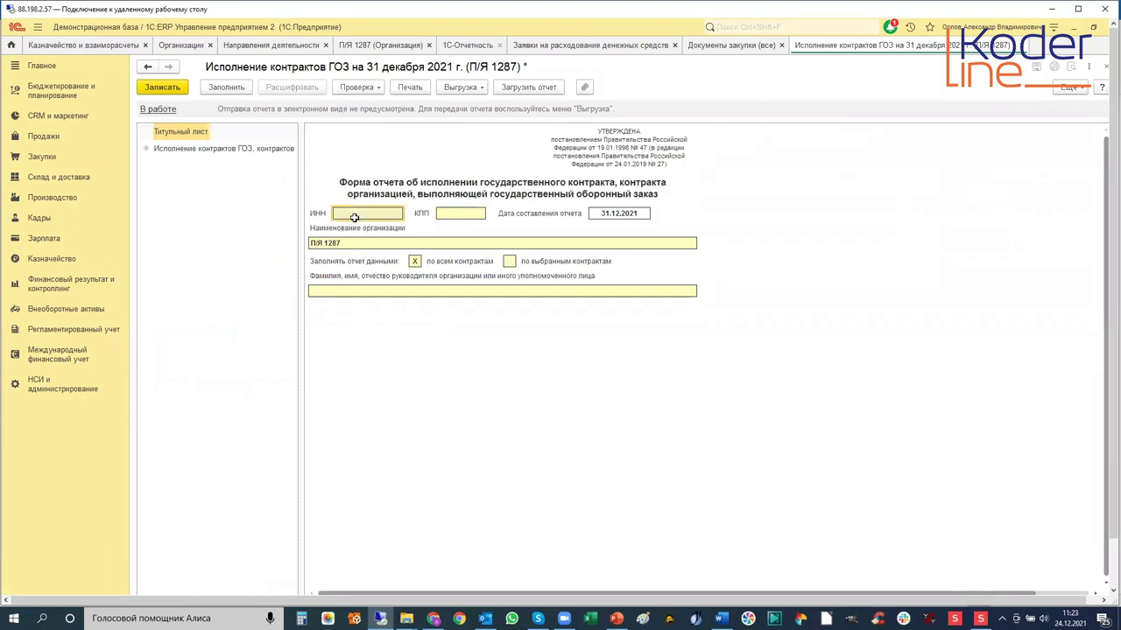
click(458, 213)
click(379, 215)
Fill the report with accounting data and display the page for the Производство изделия 1287 contract without the messages.
click(228, 89)
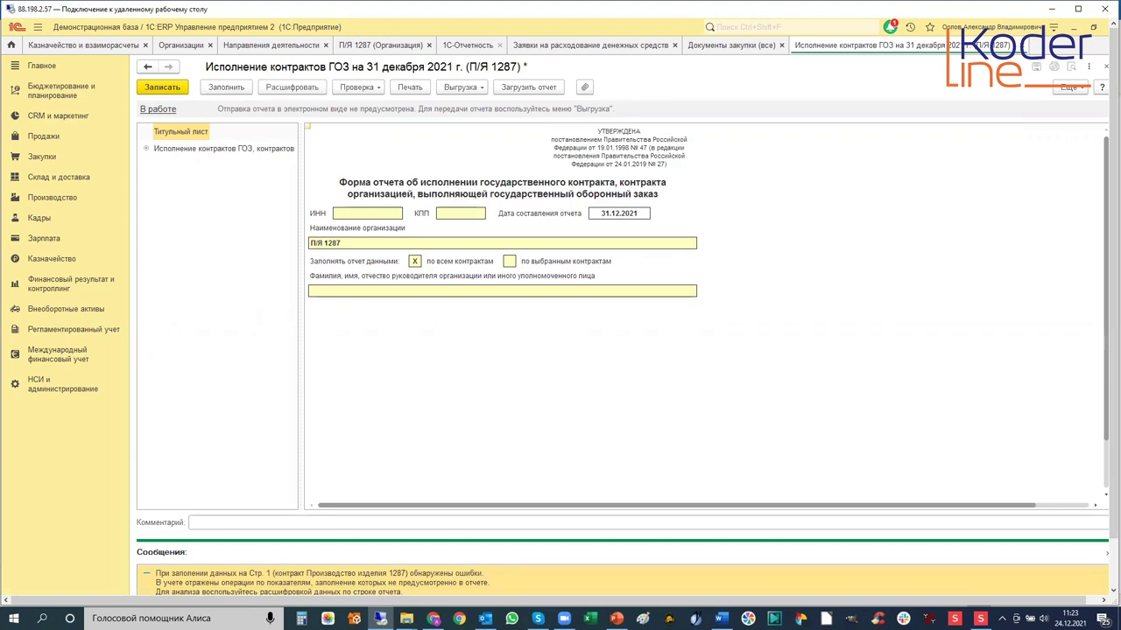
scroll(1105, 554, down, 1)
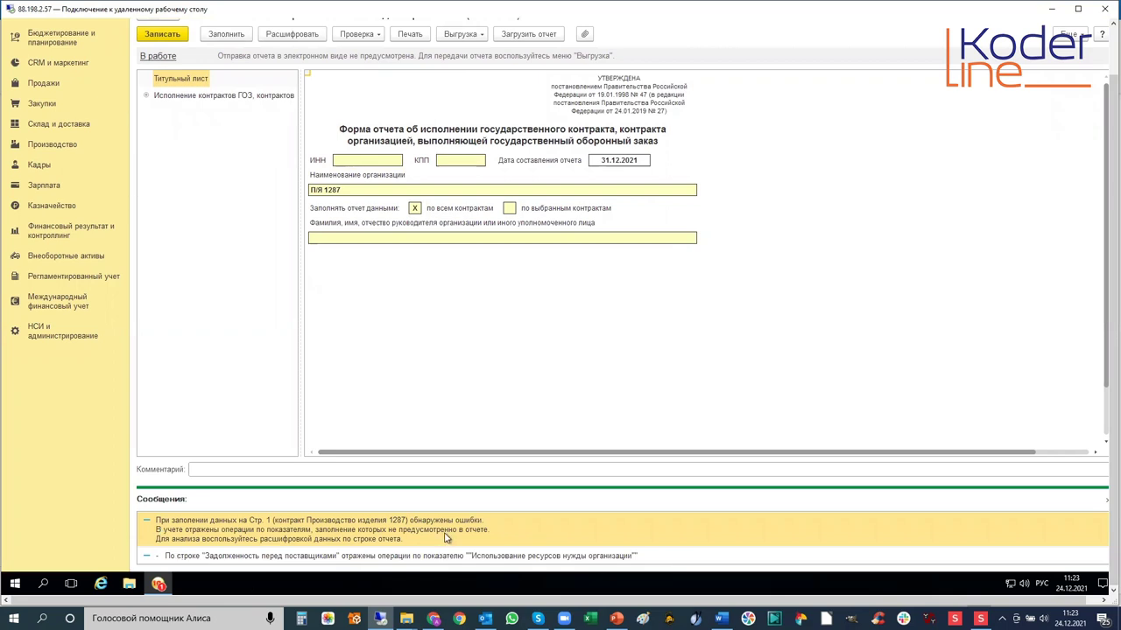
click(146, 95)
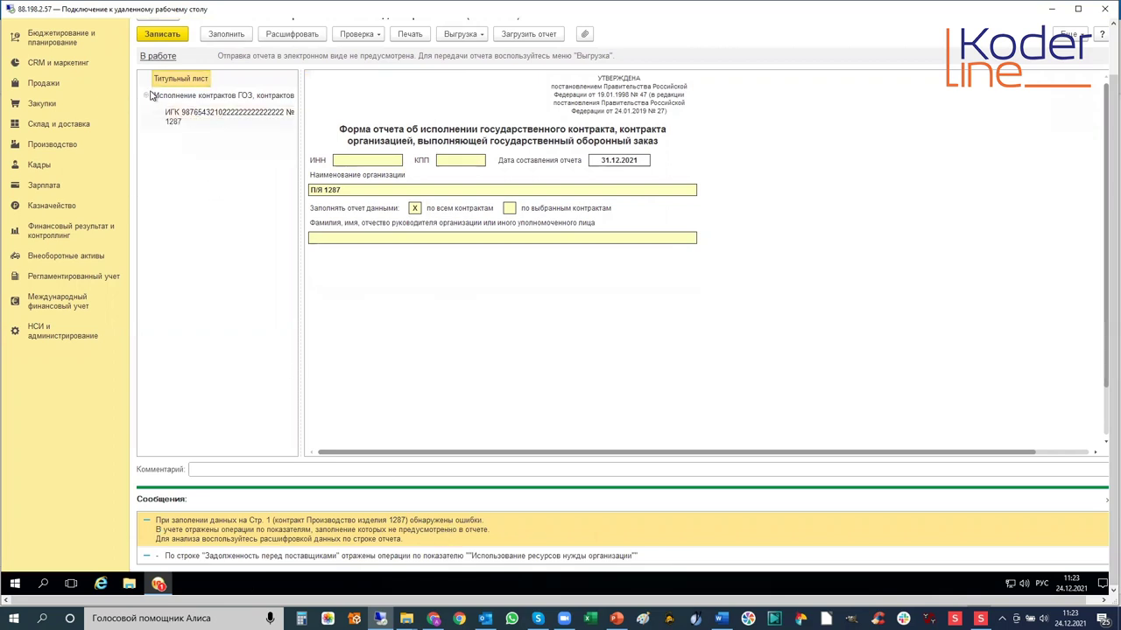
click(229, 115)
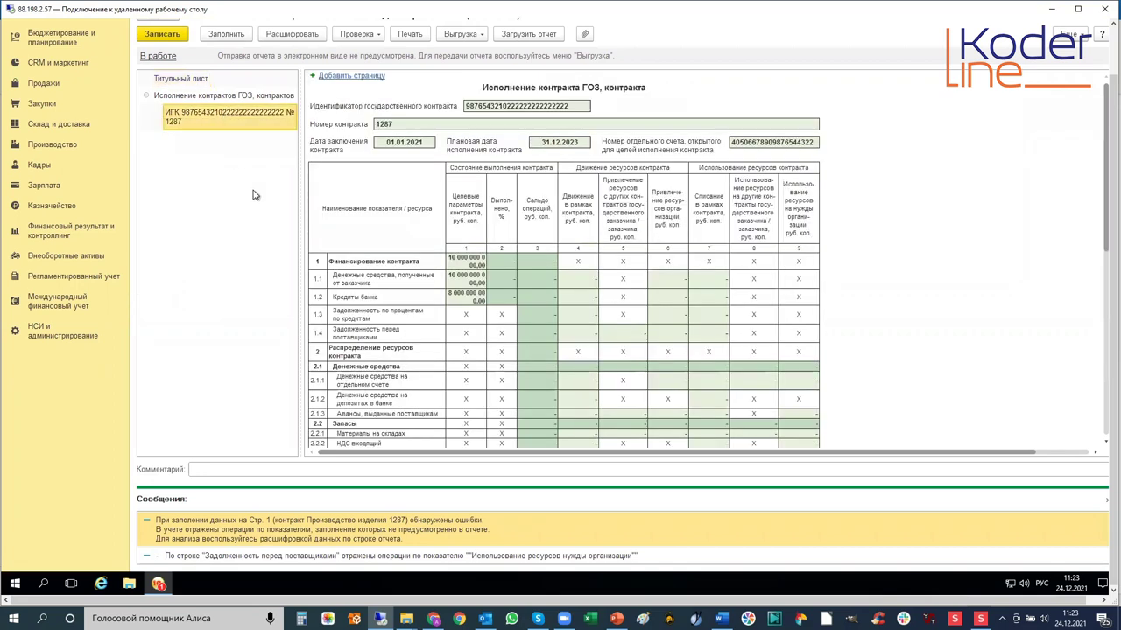
click(1106, 500)
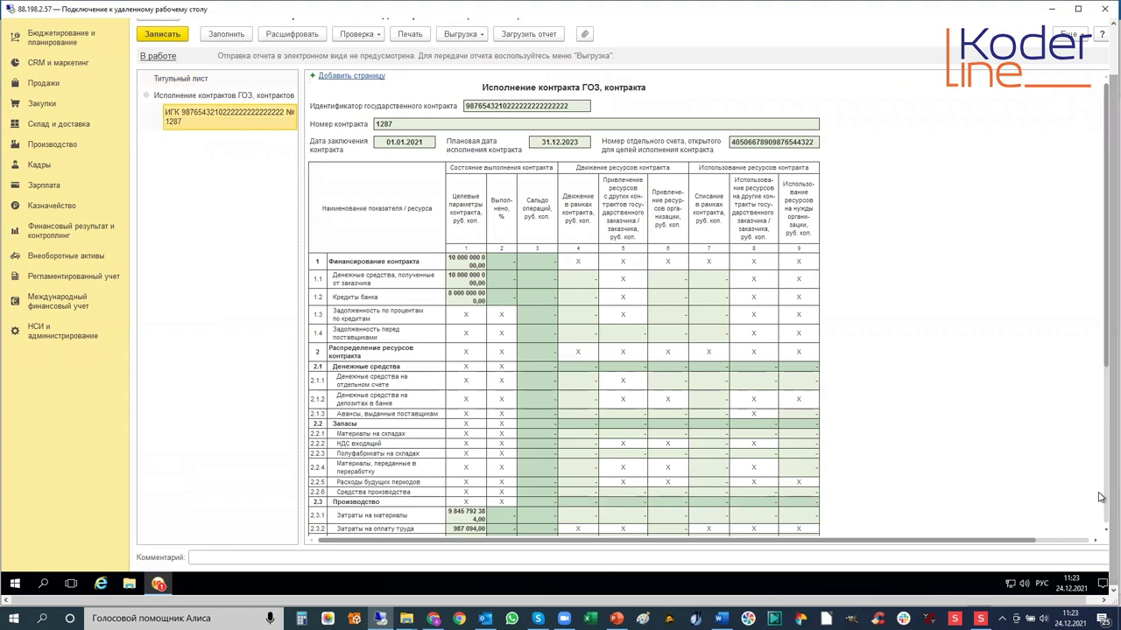
Examine the contract page's indicator rows and its columns for execution status, resource movement and resource use.
scroll(1026, 426, down, 5)
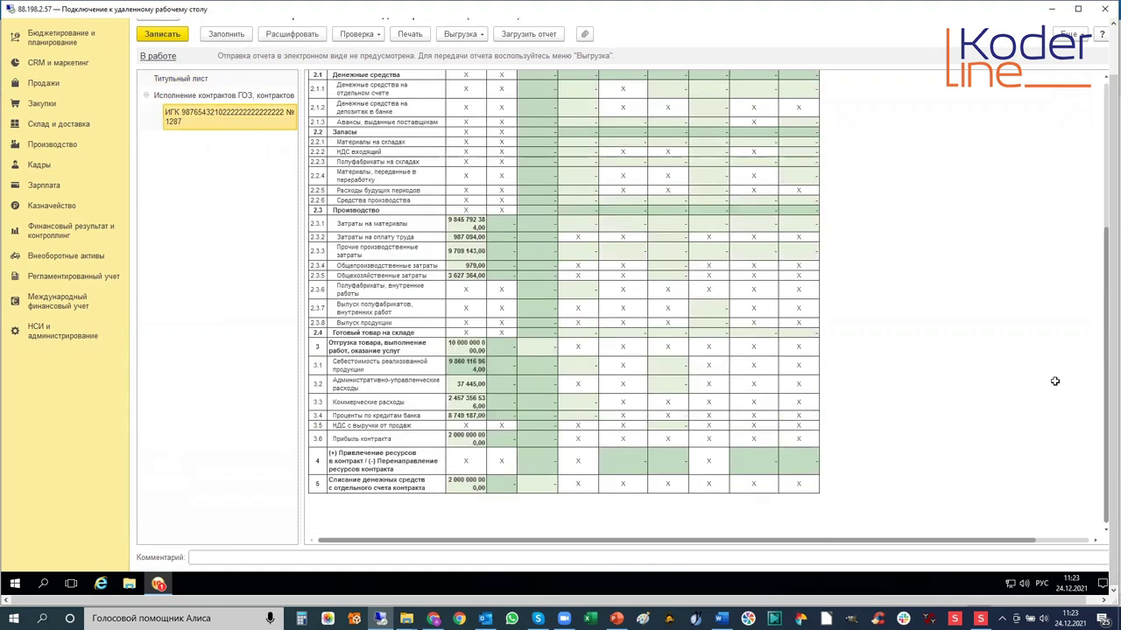
scroll(1053, 383, up, 5)
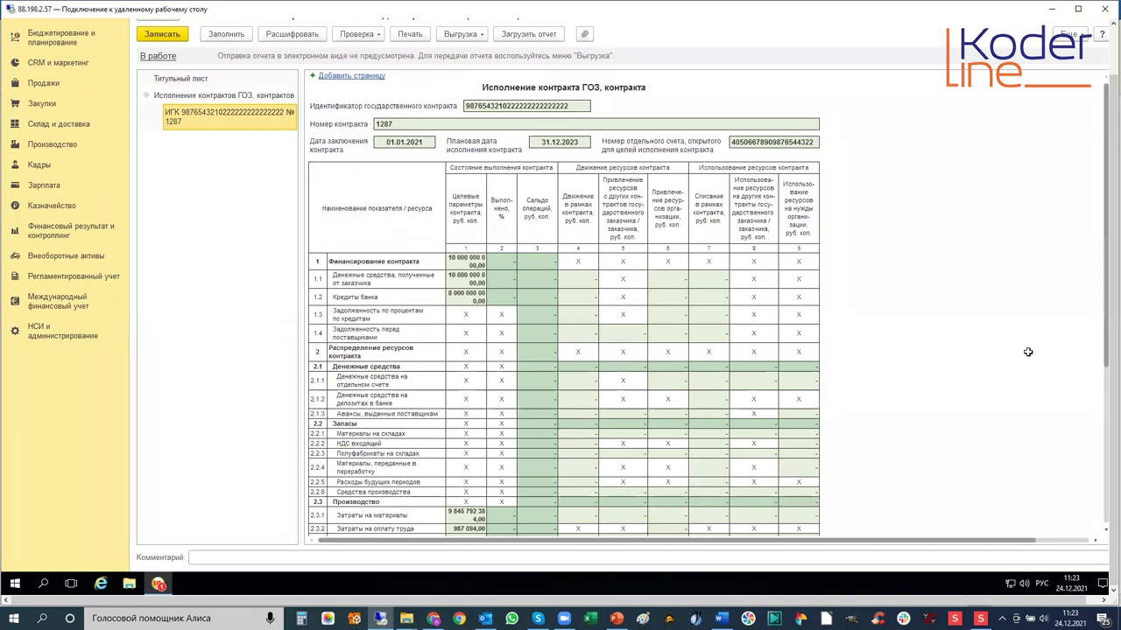
scroll(471, 415, down, 1)
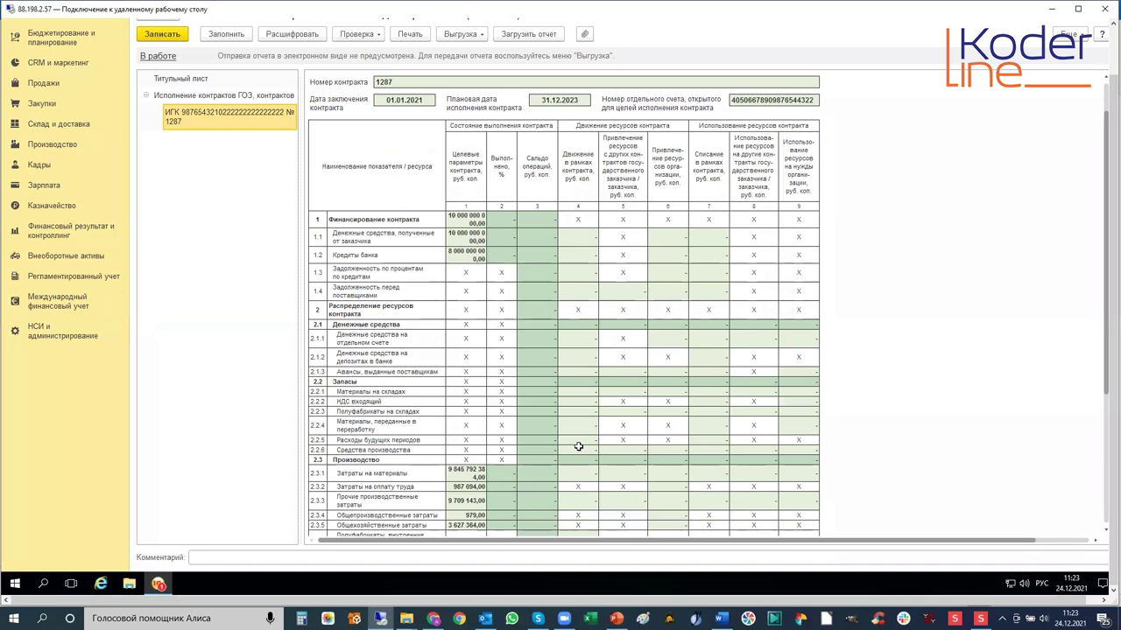
scroll(578, 448, up, 1)
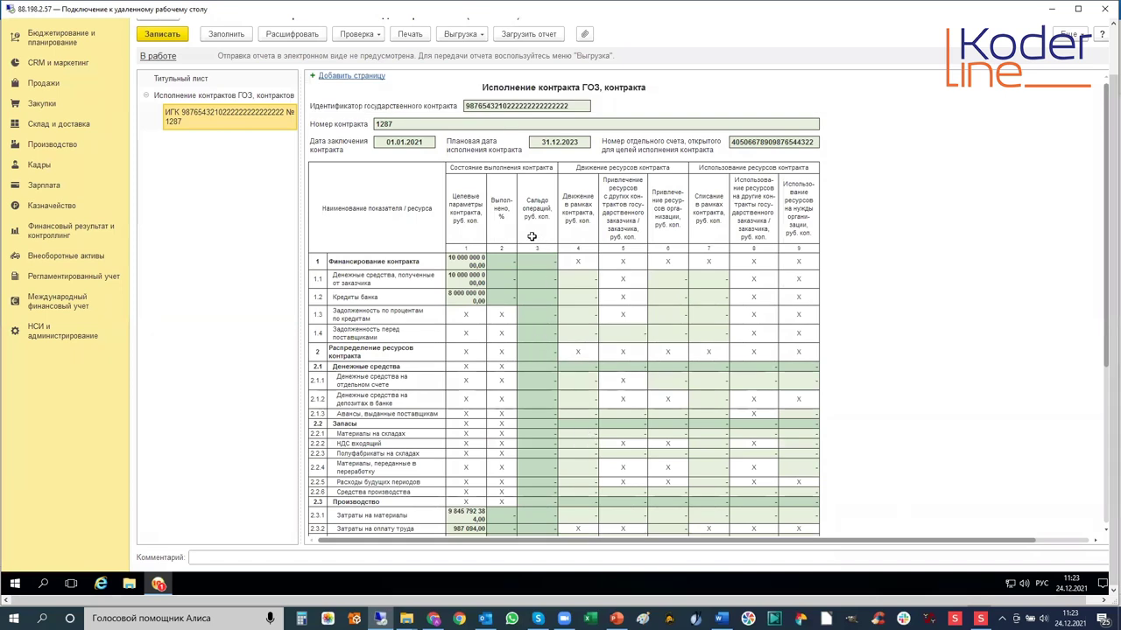
click(456, 167)
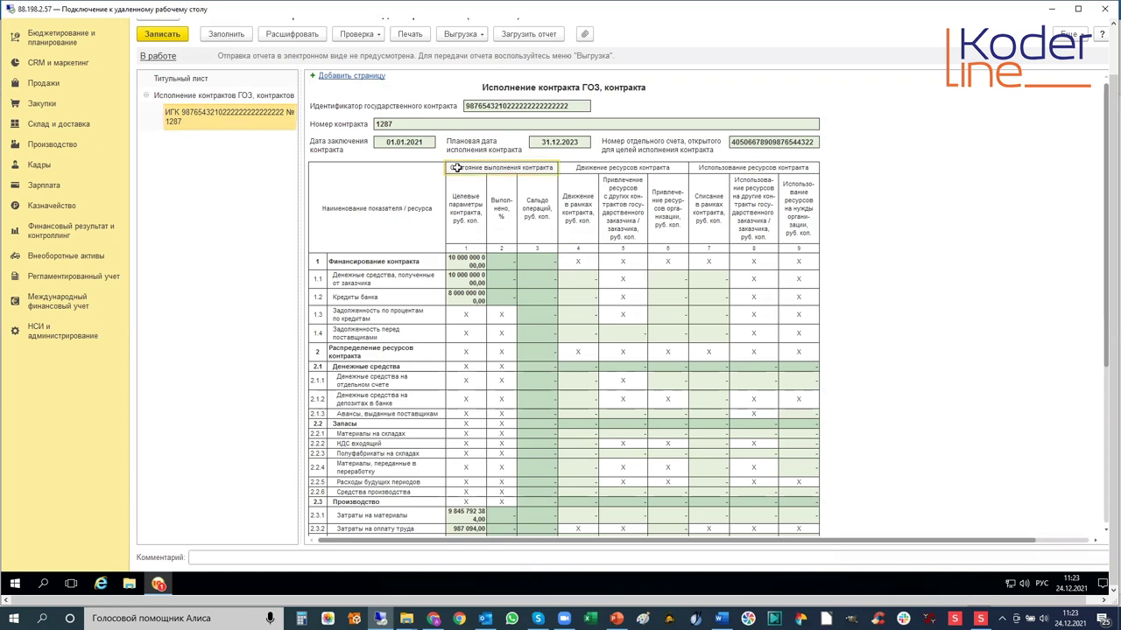
click(620, 169)
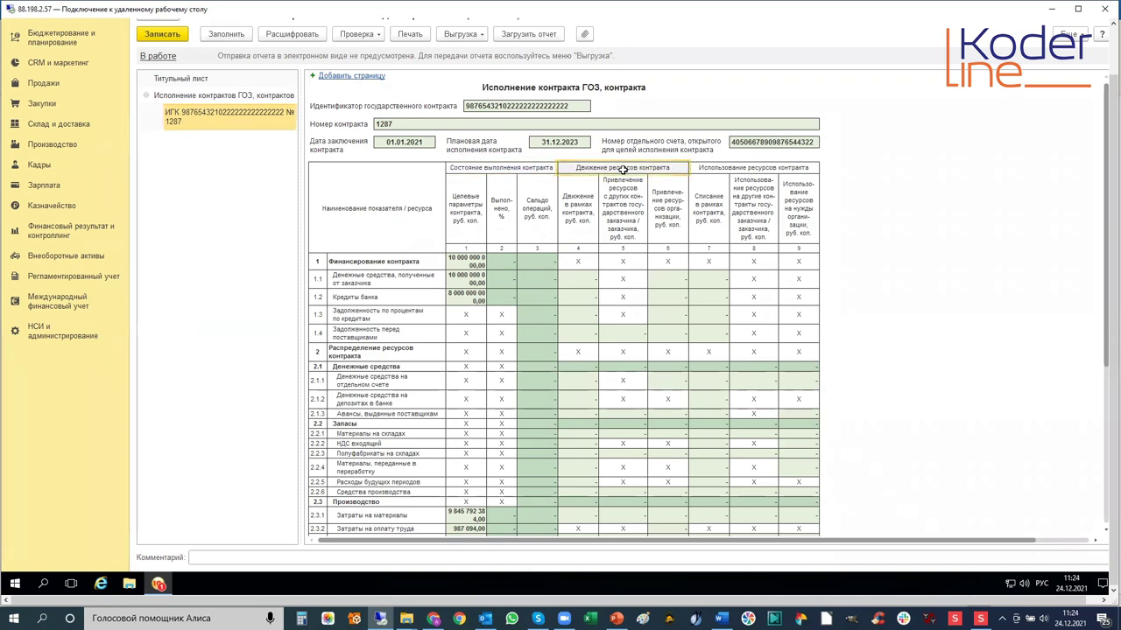
click(720, 167)
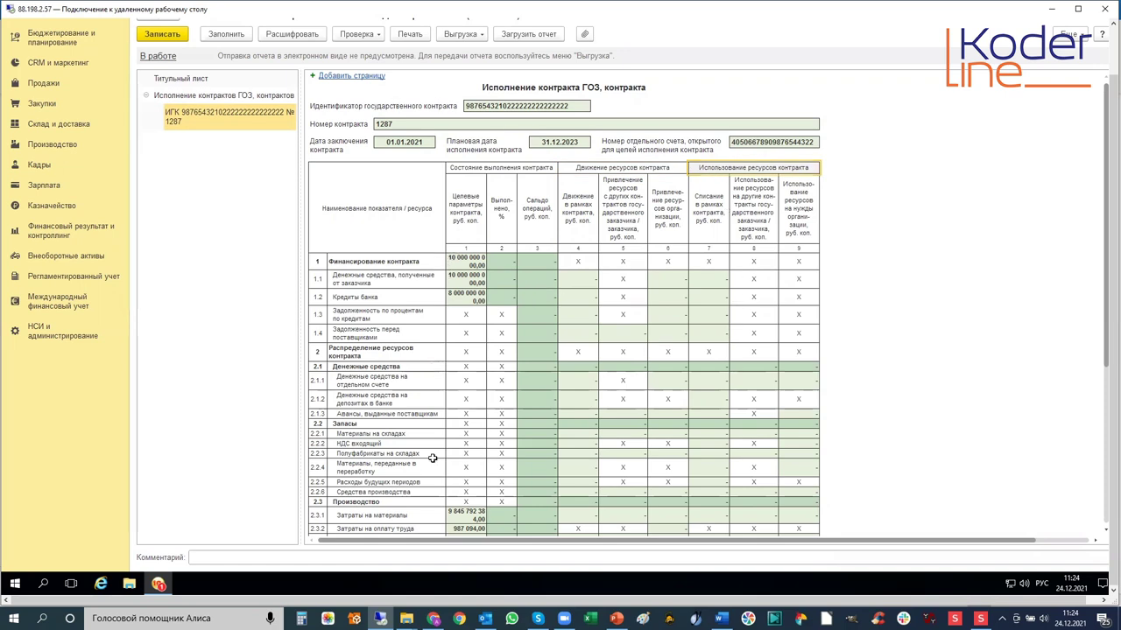
scroll(444, 469, down, 3)
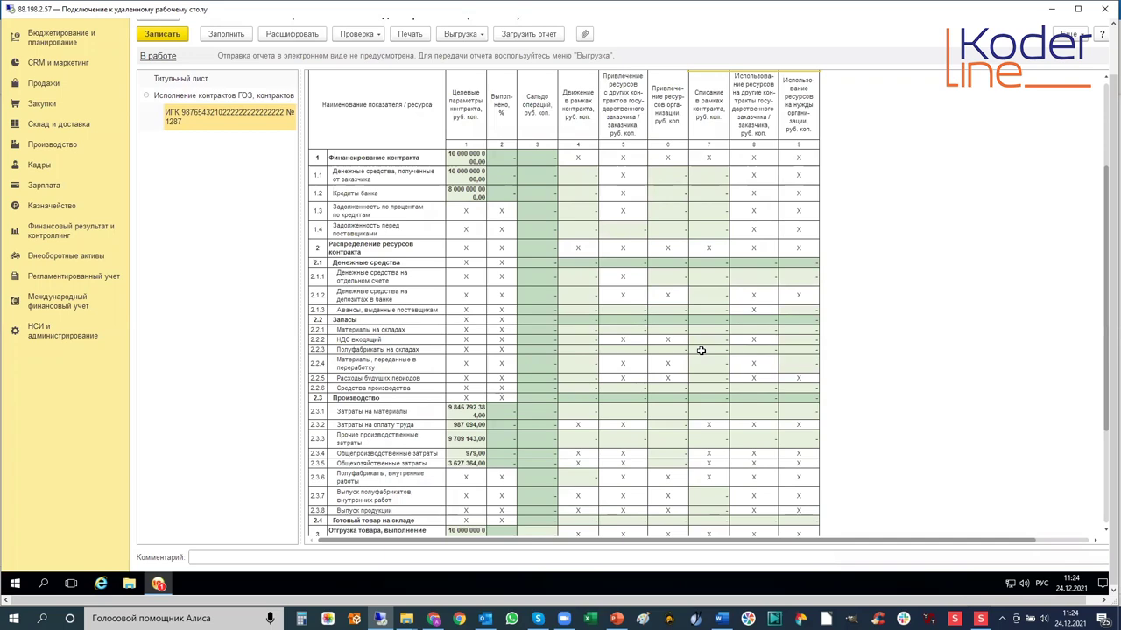
scroll(702, 350, down, 5)
scroll(701, 348, up, 3)
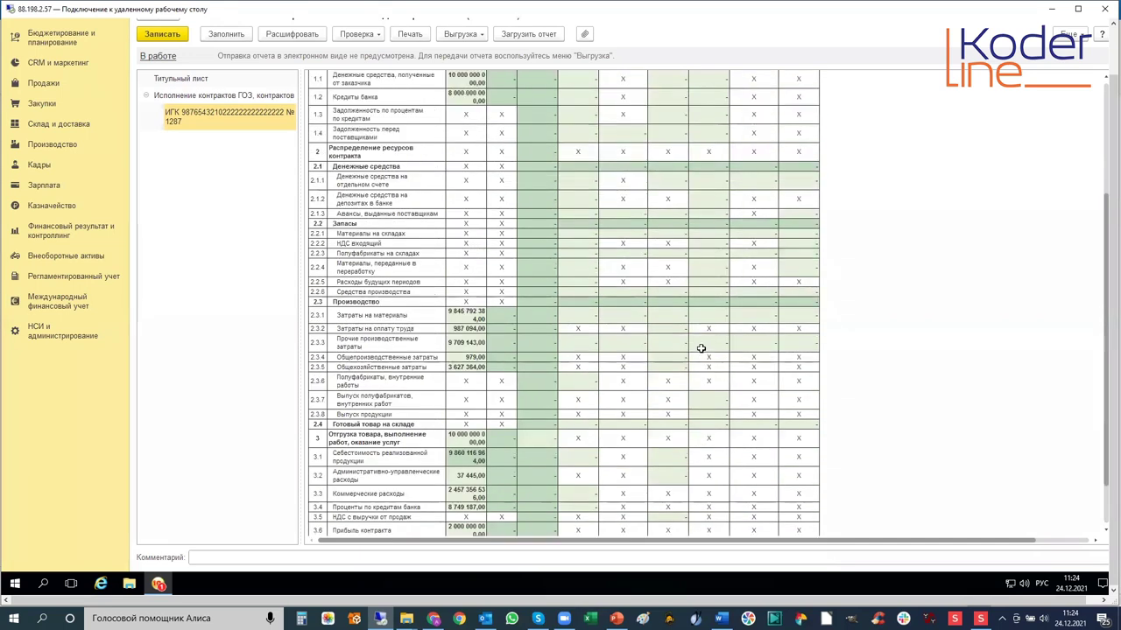
scroll(702, 349, up, 2)
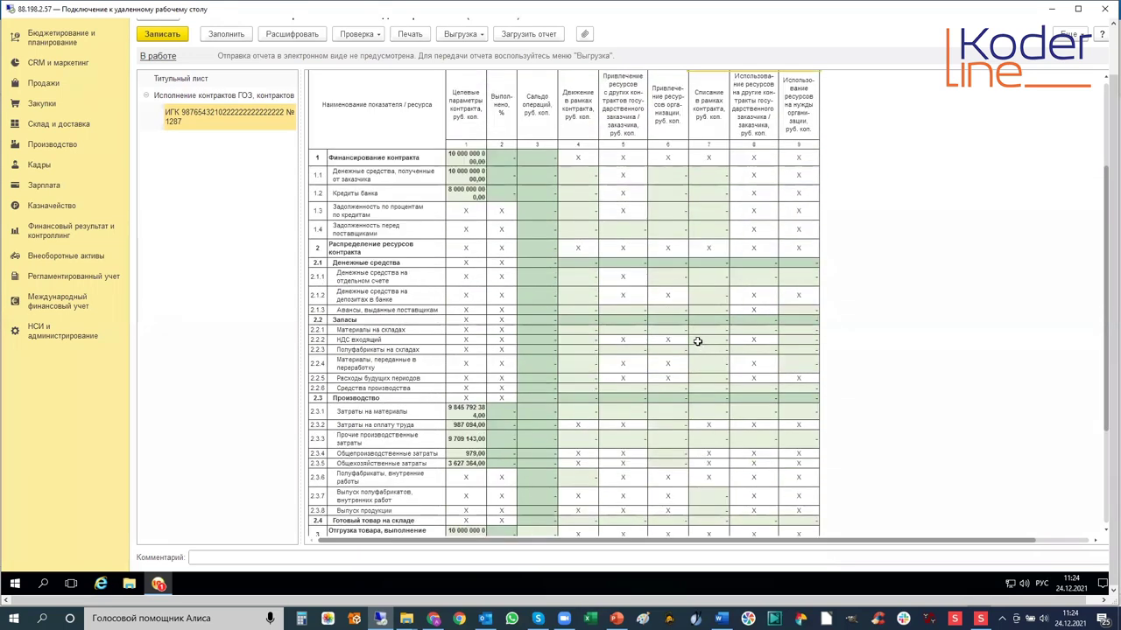
scroll(577, 239, up, 1)
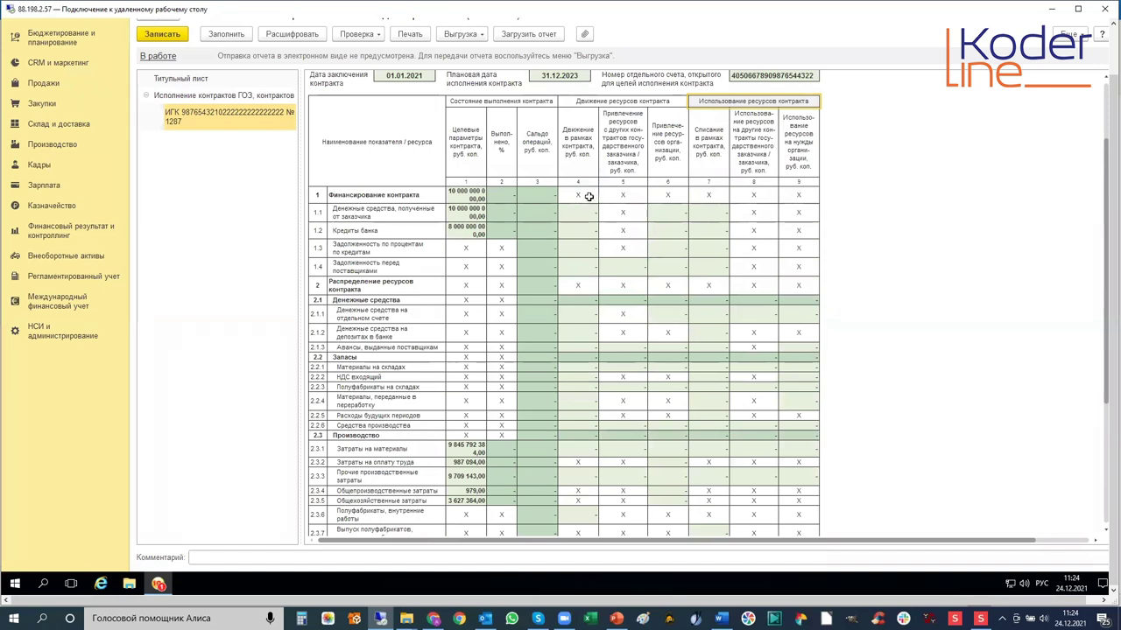
scroll(684, 201, up, 2)
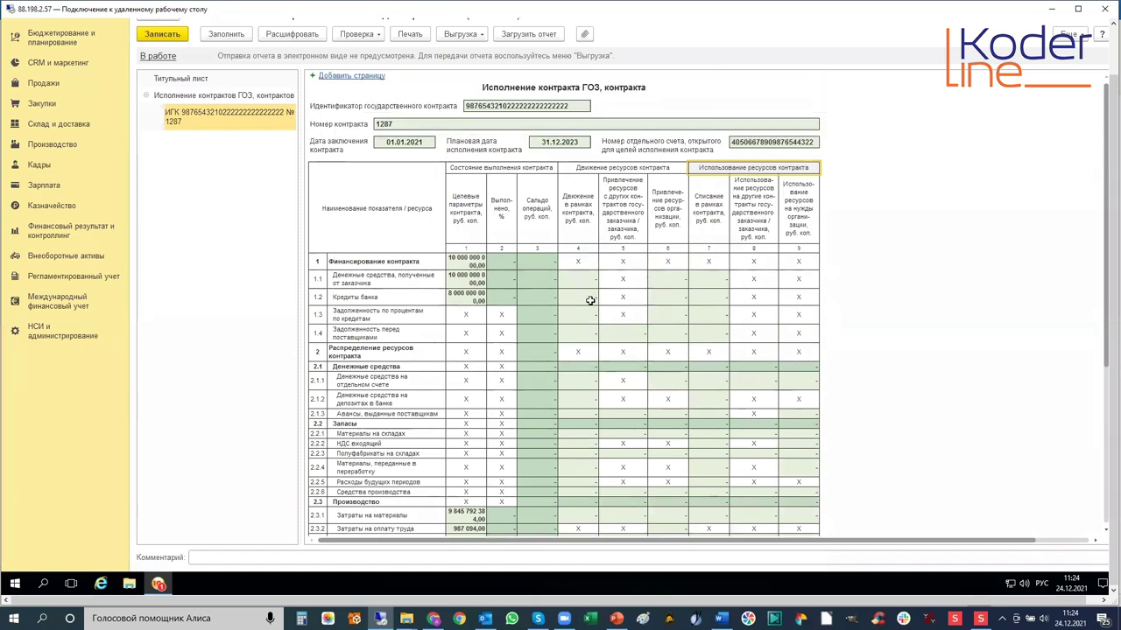
View the breakdown of the target parameter for Денежные средства, полученные от заказчика in row 1.1, and return to the report.
click(466, 280)
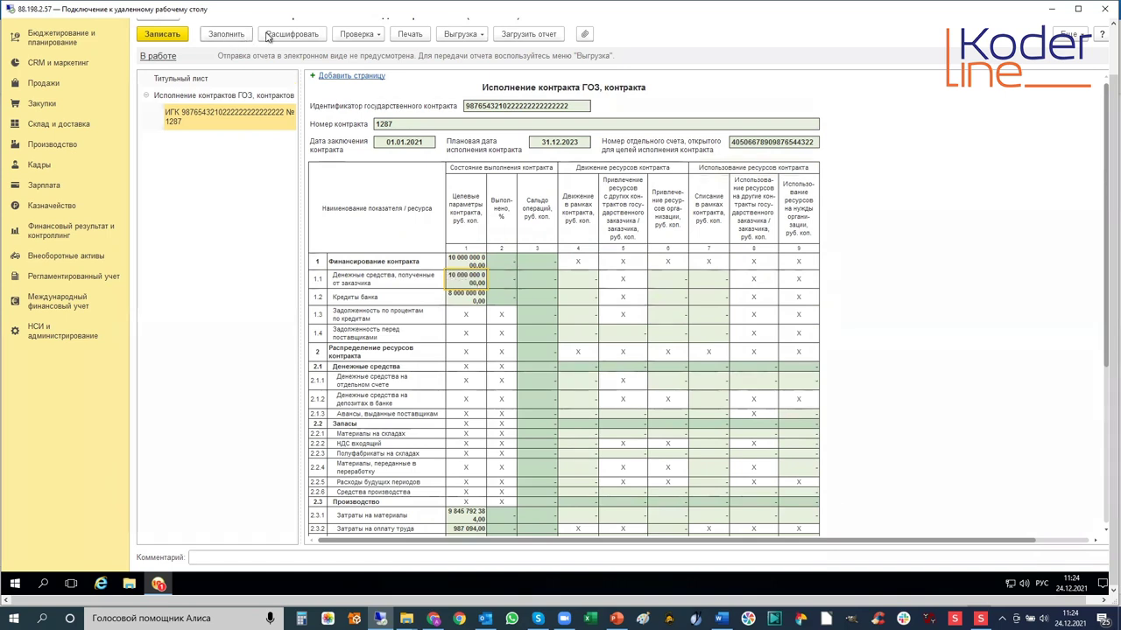
click(292, 34)
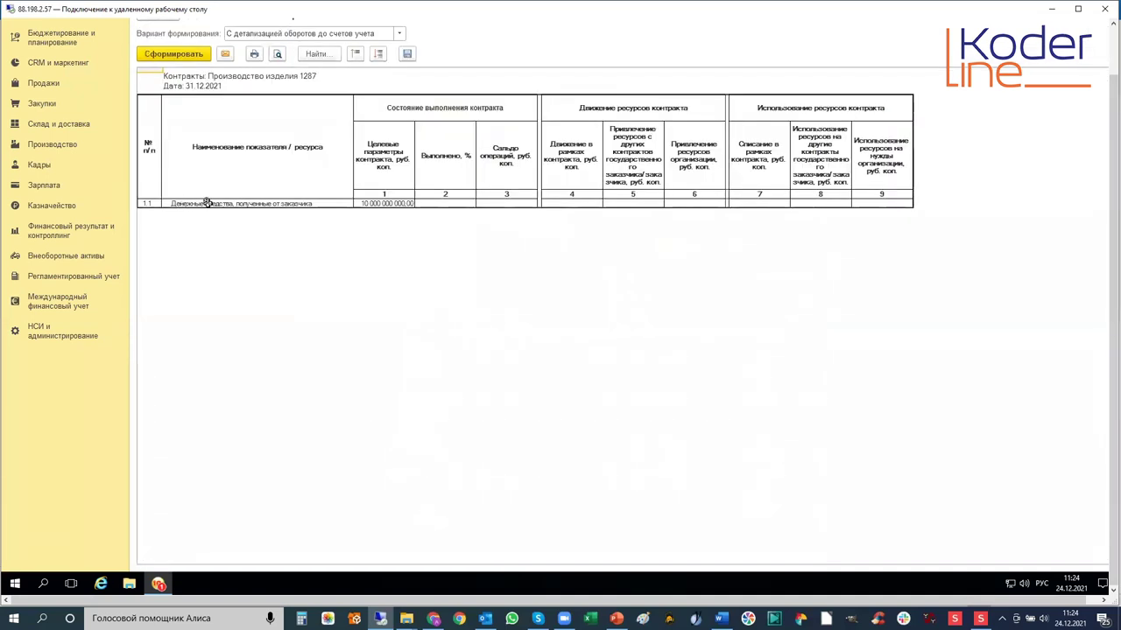
click(374, 204)
click(1105, 10)
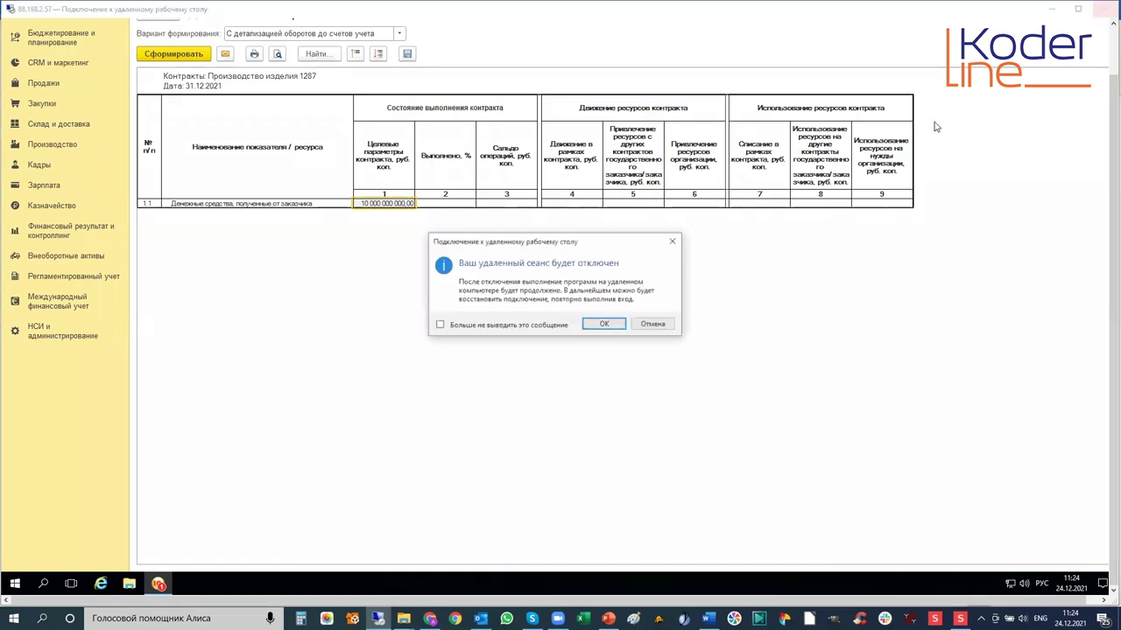
click(653, 325)
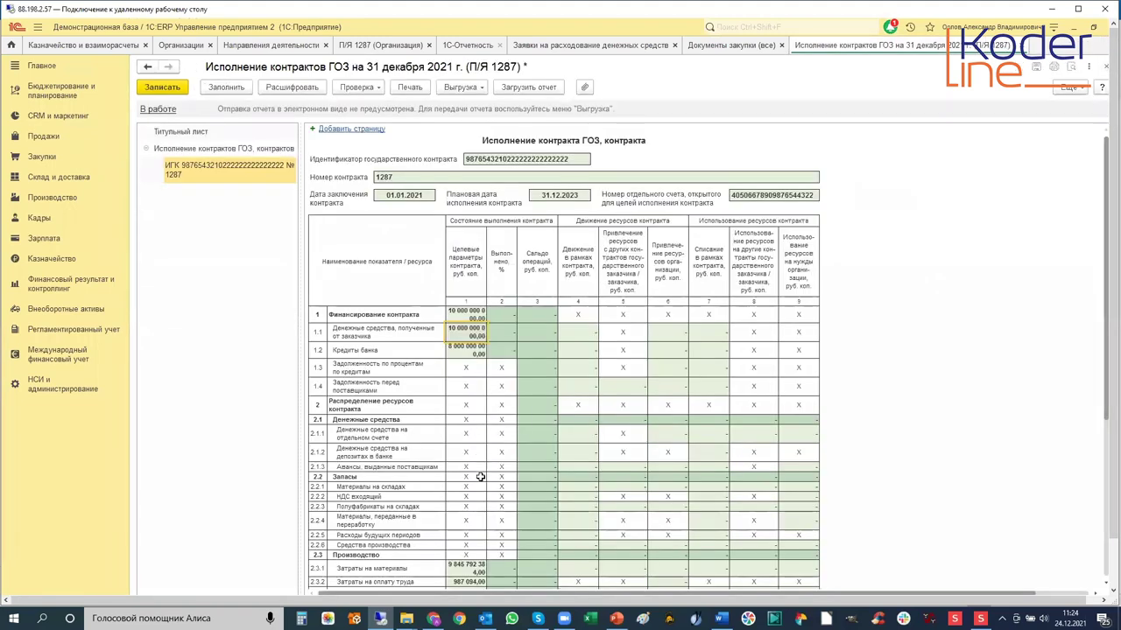
Trace the Затраты на материалы target in row 2.3.1 to the contract's Целевые параметры контракта ГОЗ form, and return to the report.
scroll(480, 473, down, 5)
click(472, 372)
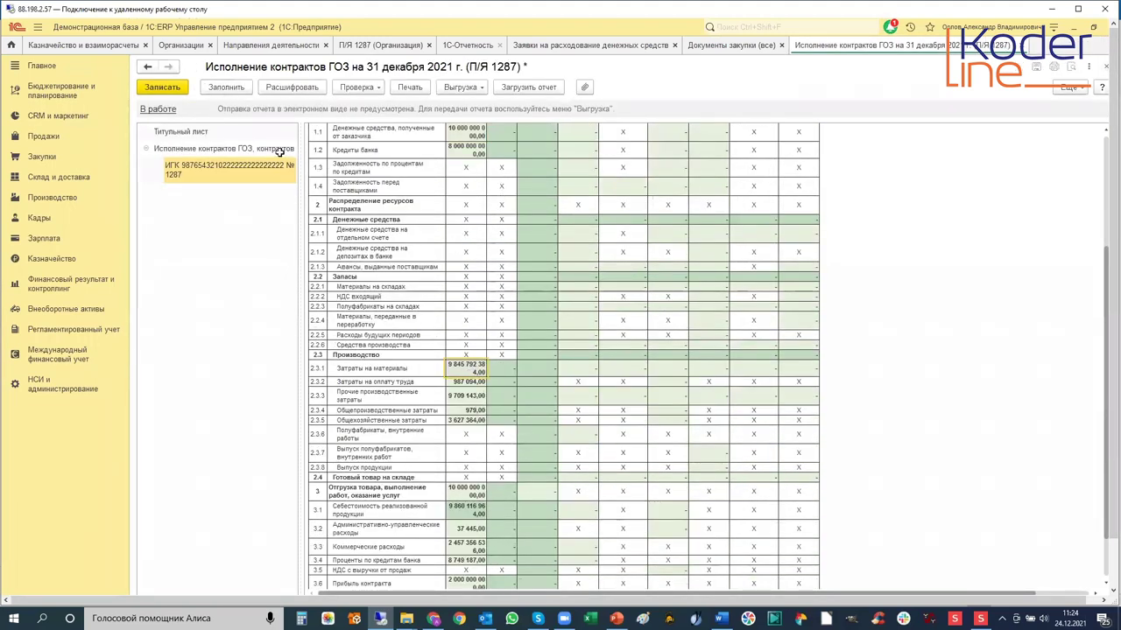
click(289, 87)
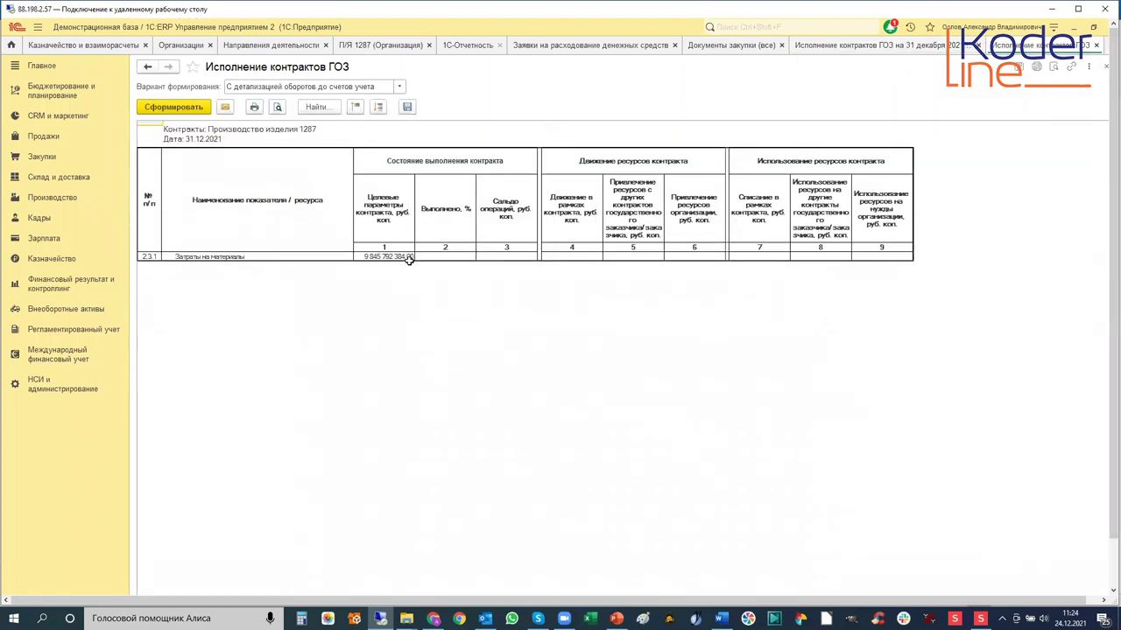
click(397, 258)
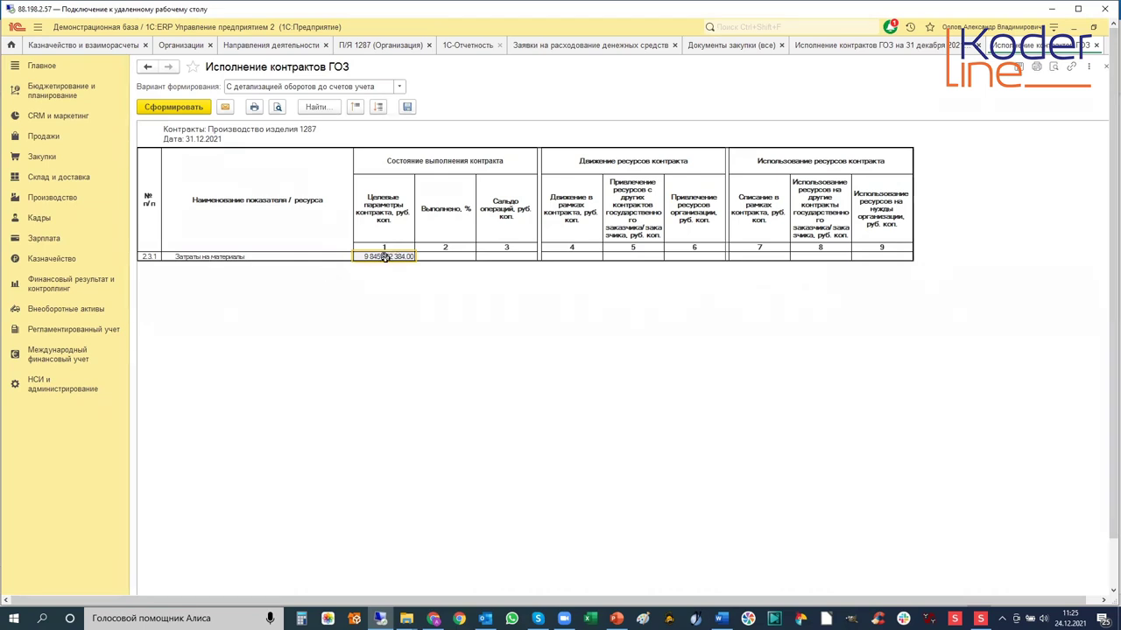
double_click(384, 257)
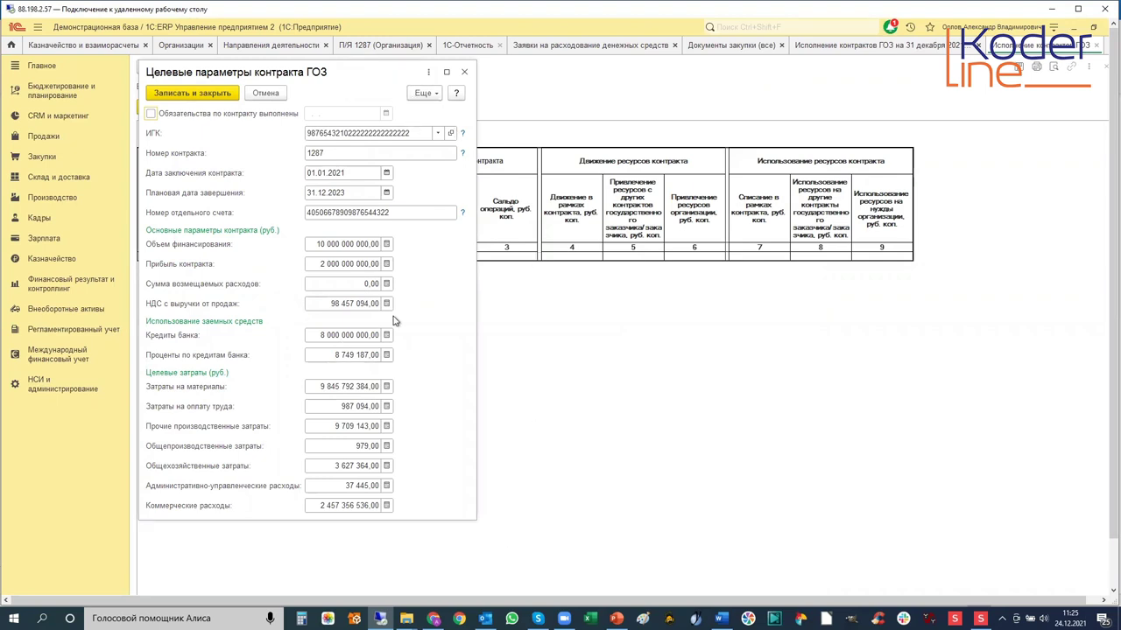
click(464, 70)
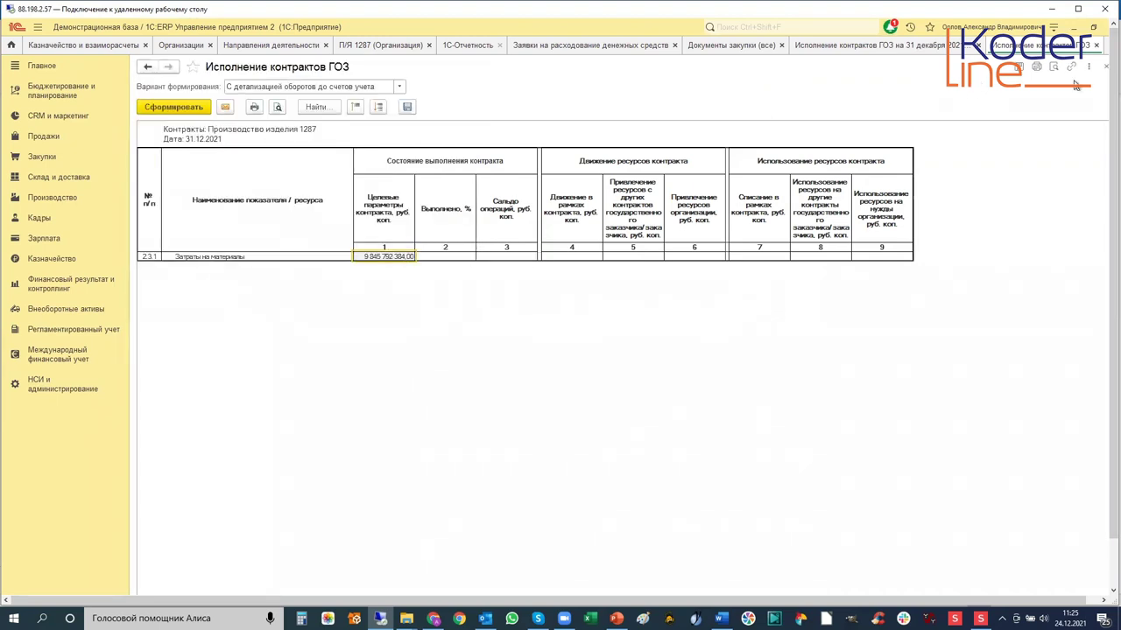
click(1103, 69)
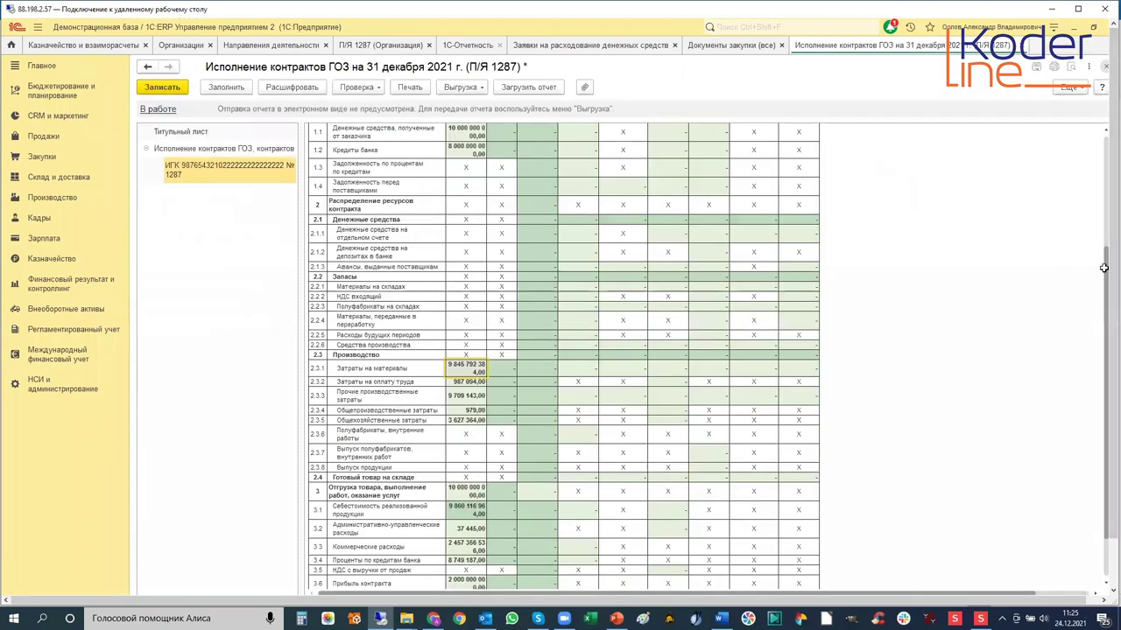
On the title page, restrict the report to selected contracts and transfer the Производство изделия 1287 contract into it.
scroll(1100, 181, up, 5)
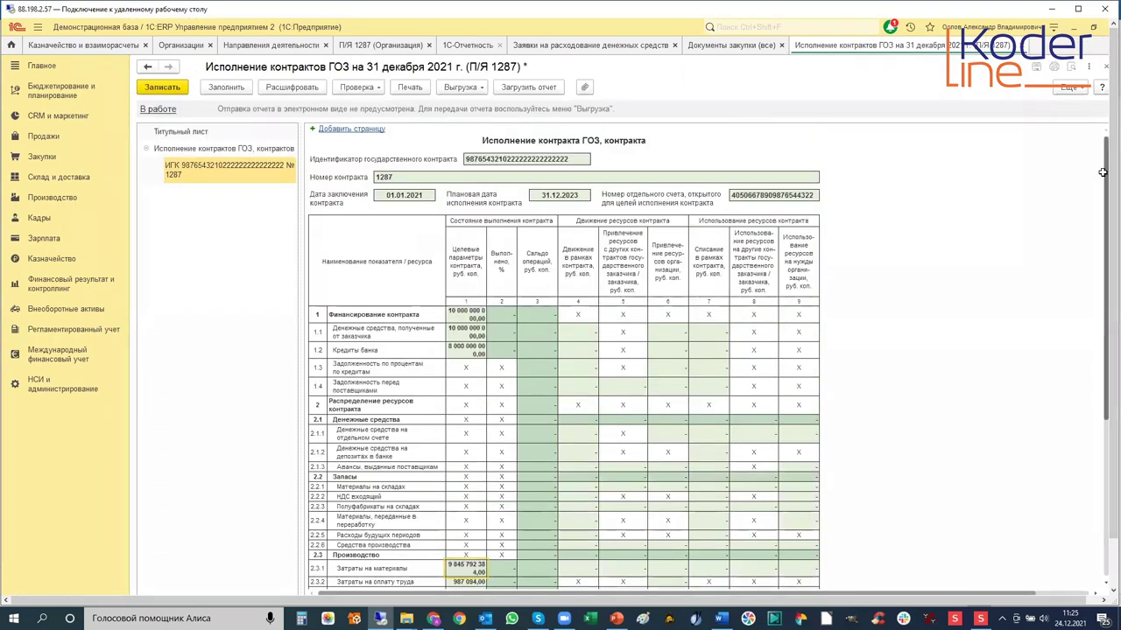
click(180, 135)
click(415, 261)
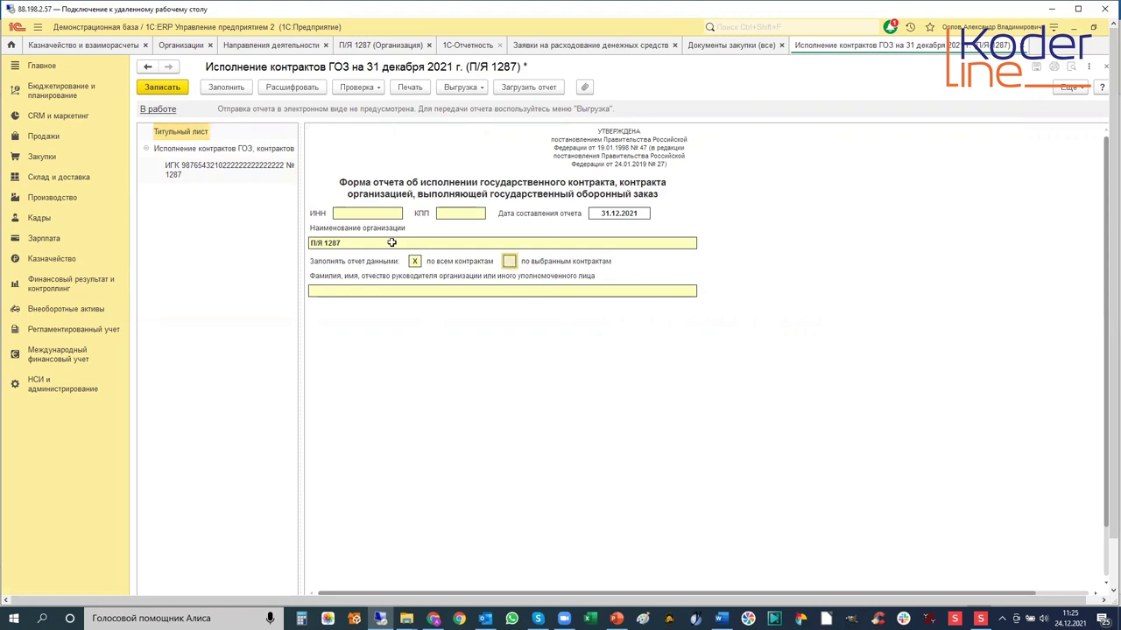
click(1079, 89)
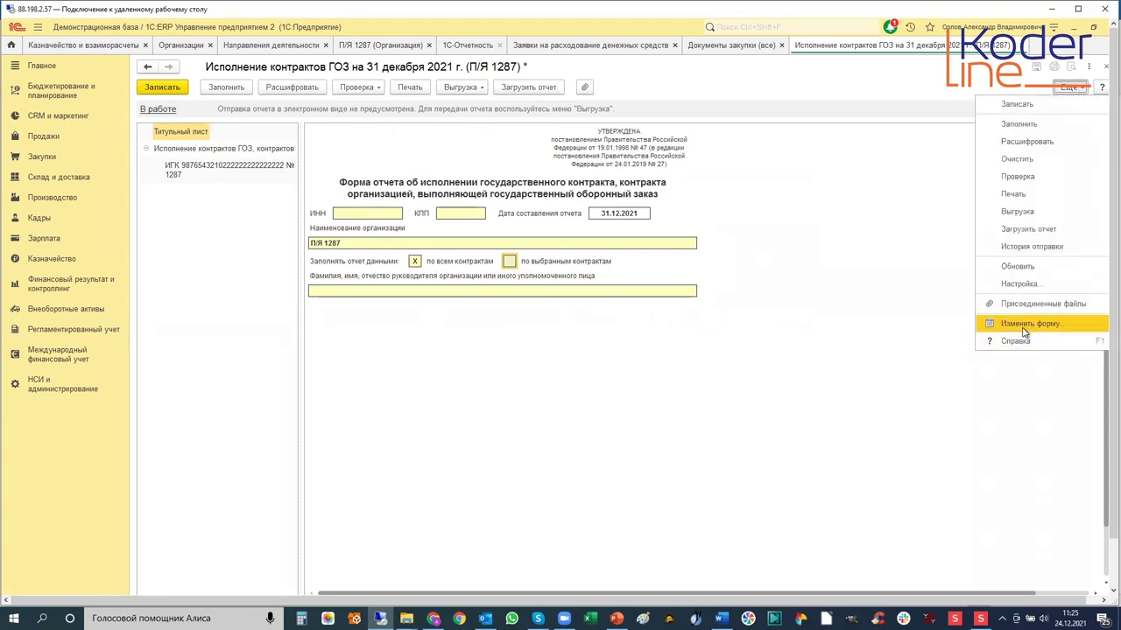
click(915, 291)
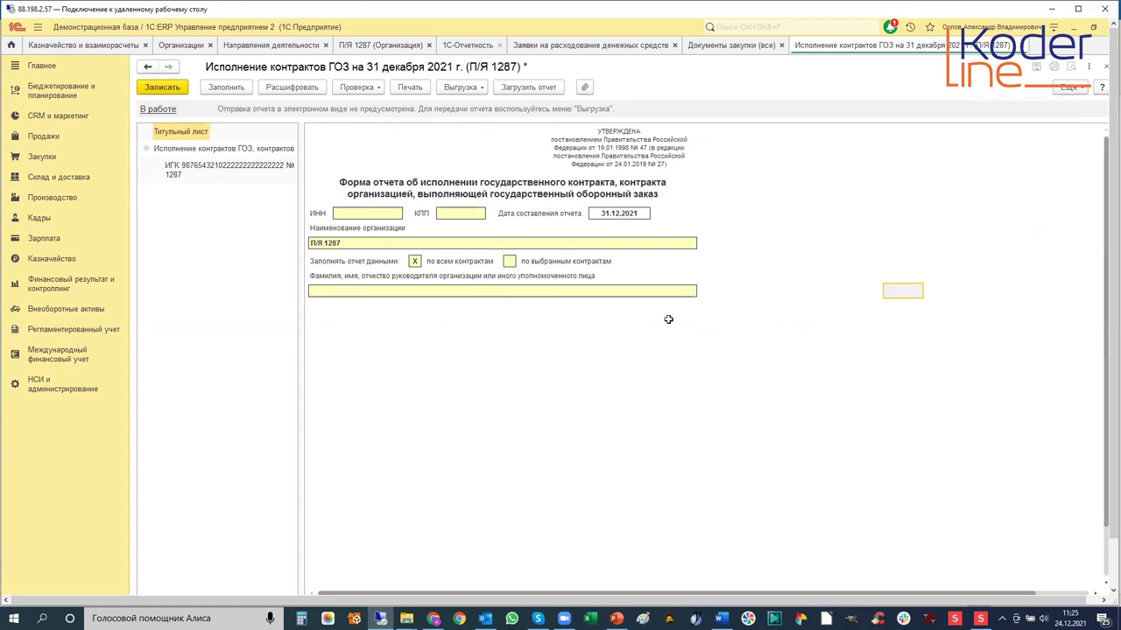
click(510, 262)
click(635, 261)
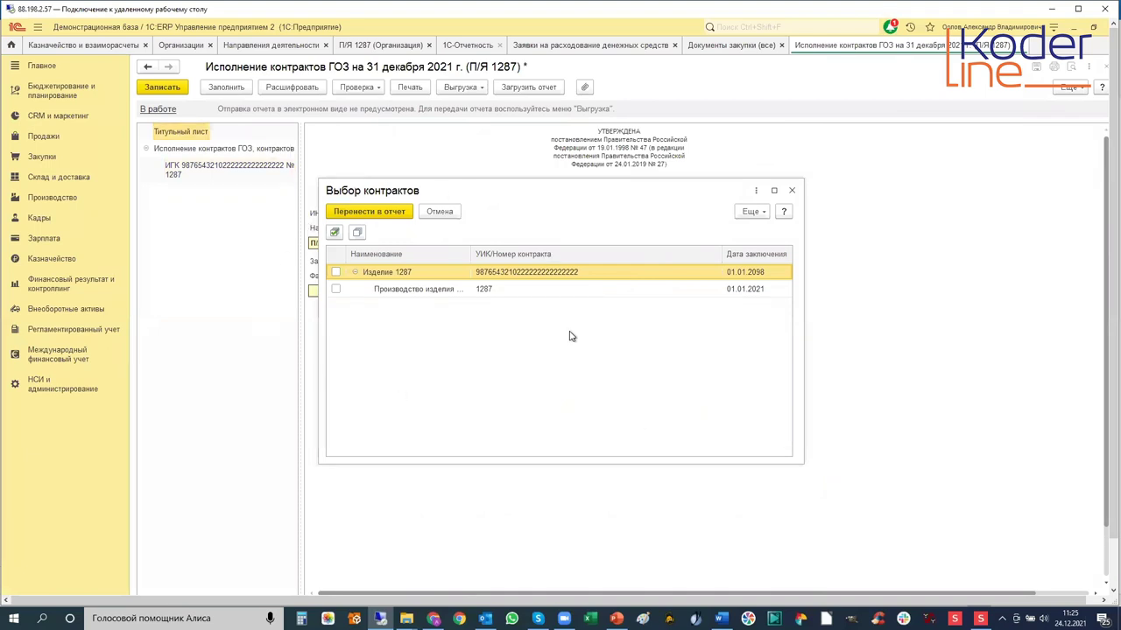
click(336, 289)
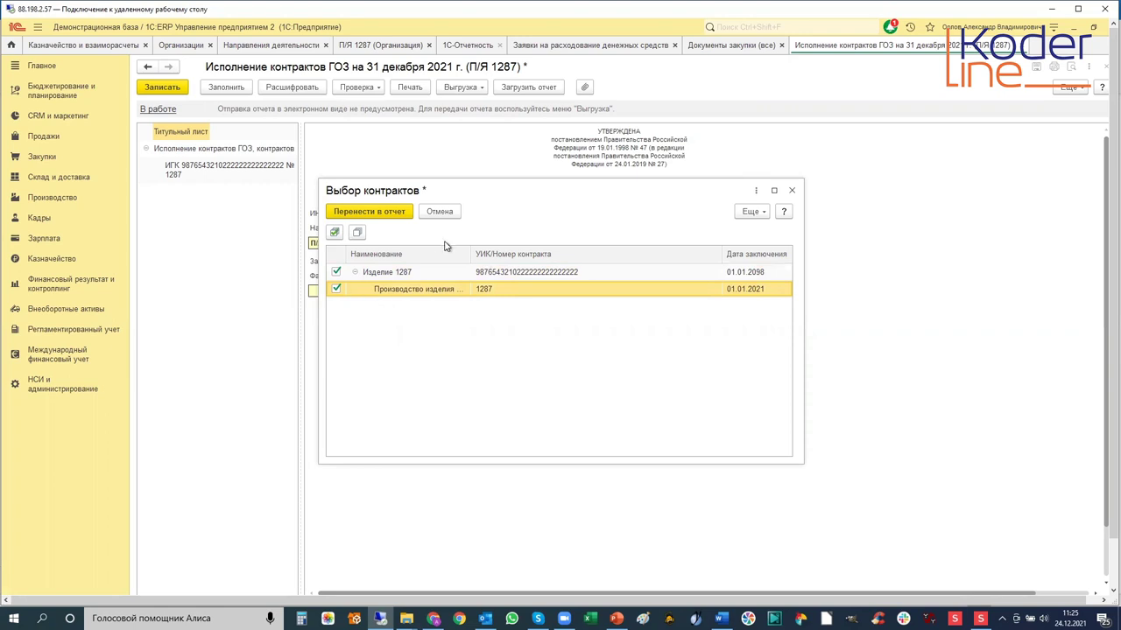
click(402, 220)
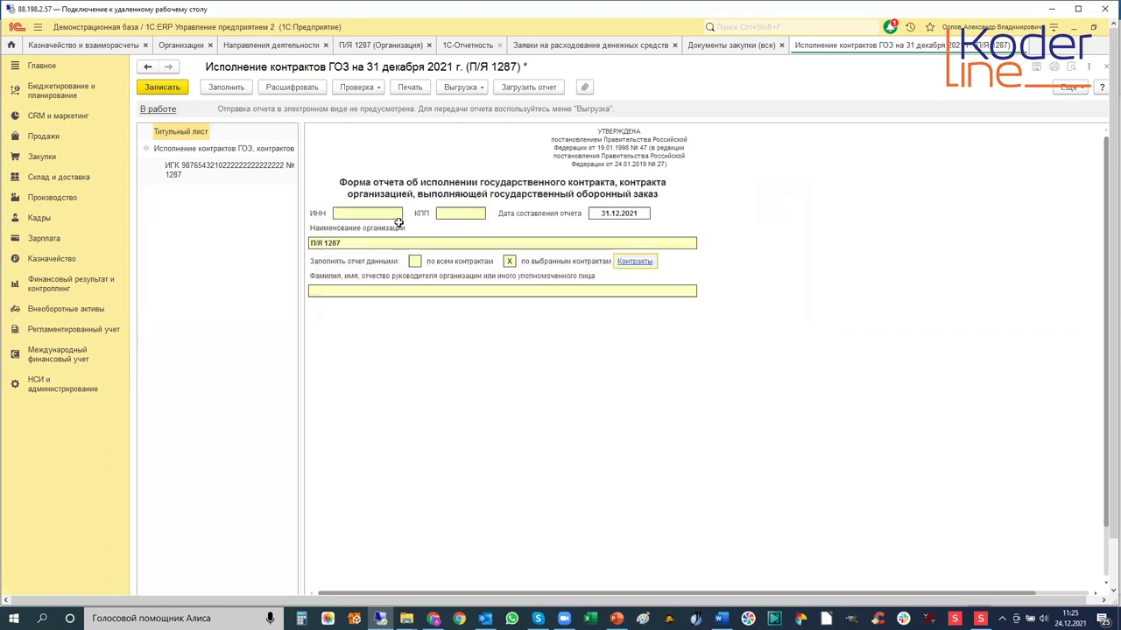
Refill the report for the selected contract, review its contract page, and dismiss the messages.
click(227, 87)
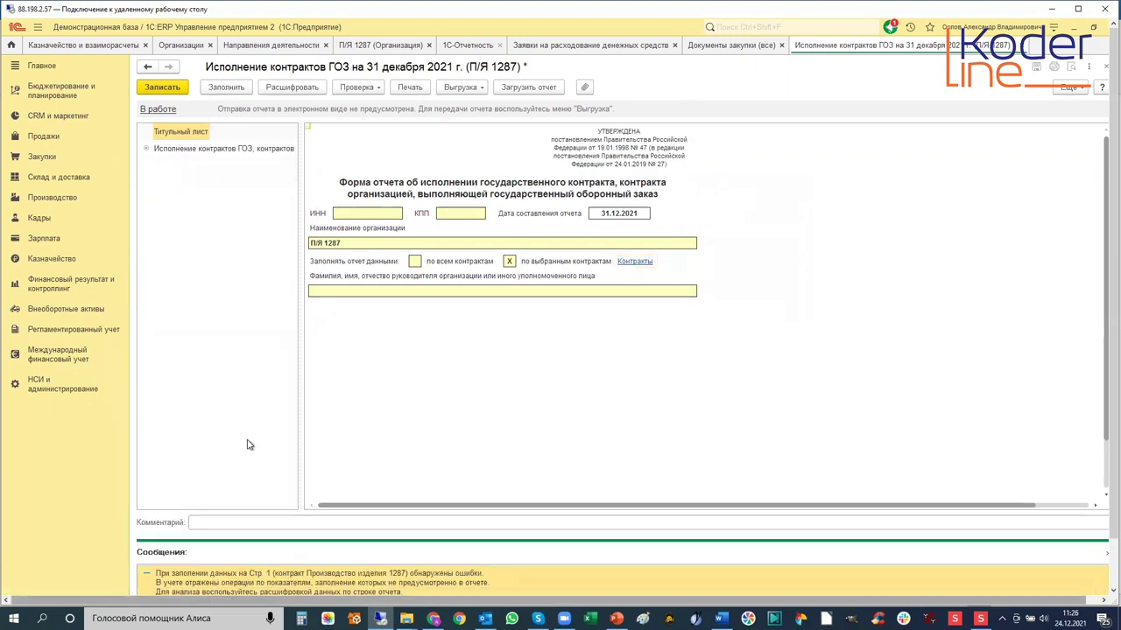
click(147, 150)
click(215, 167)
scroll(500, 391, down, 10)
scroll(484, 389, up, 3)
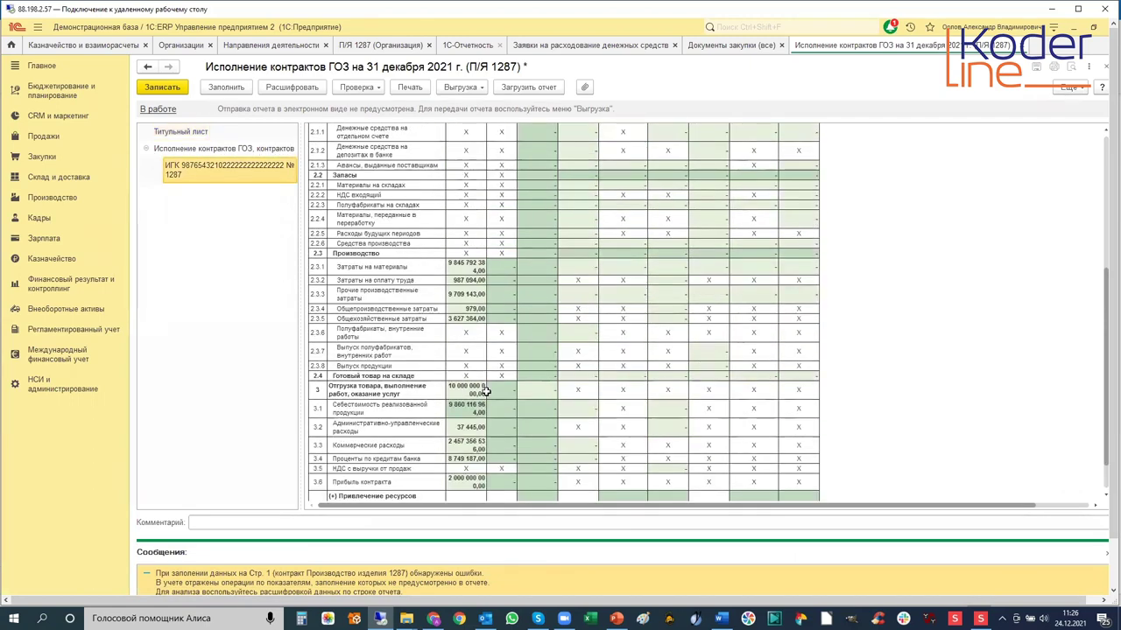
scroll(486, 390, up, 7)
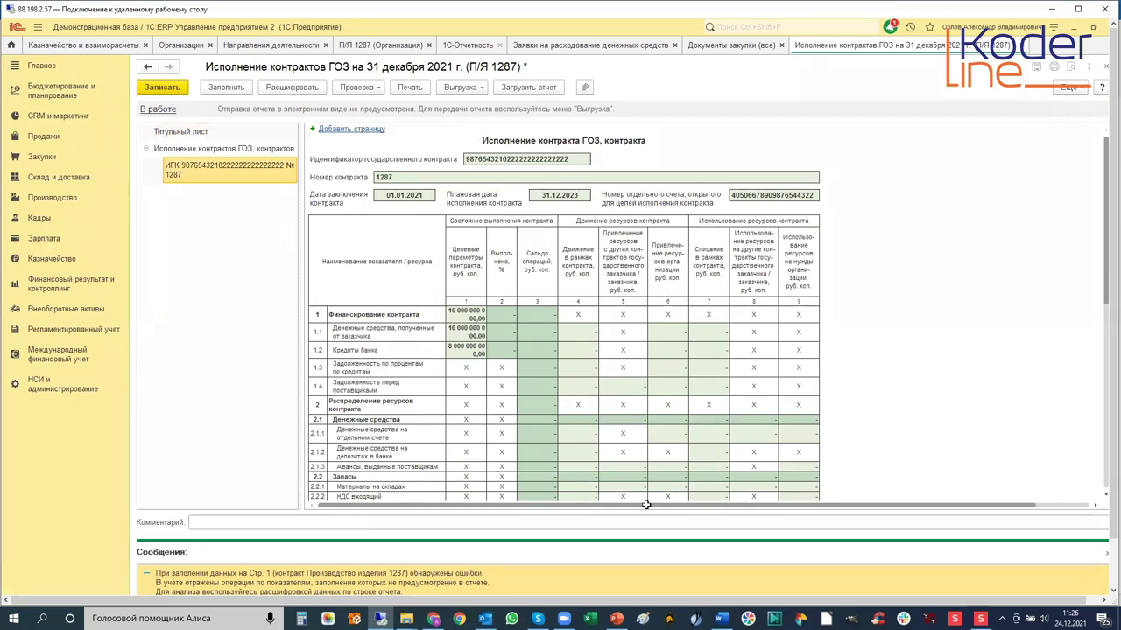
click(1103, 557)
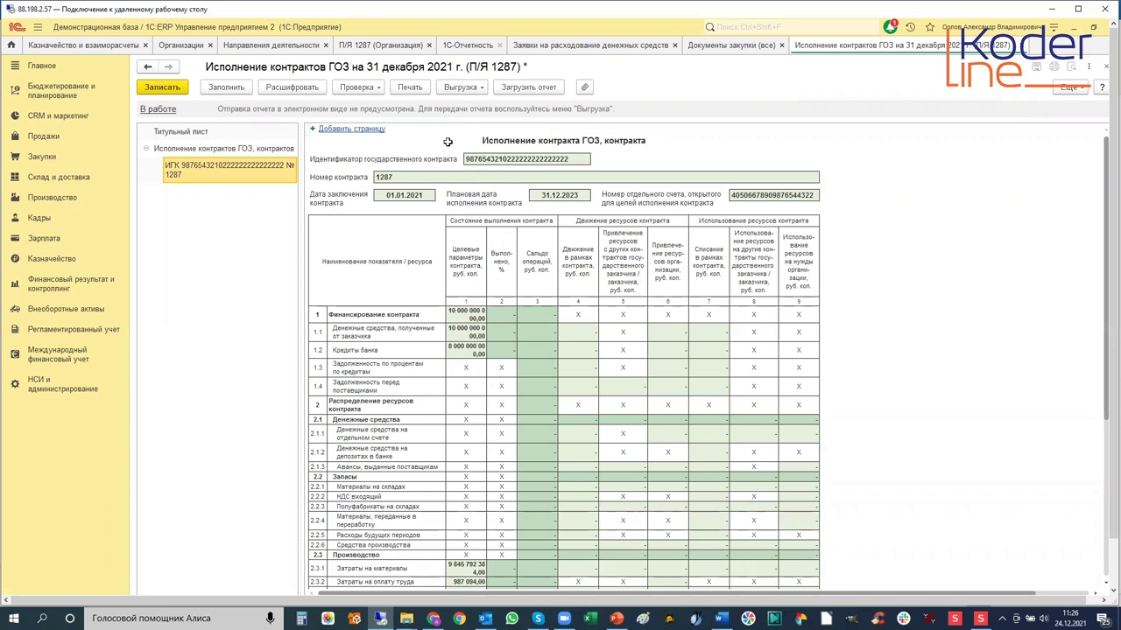
Check the report's control ratios, examine the detailed list of verified ratios, and return to the report.
click(354, 89)
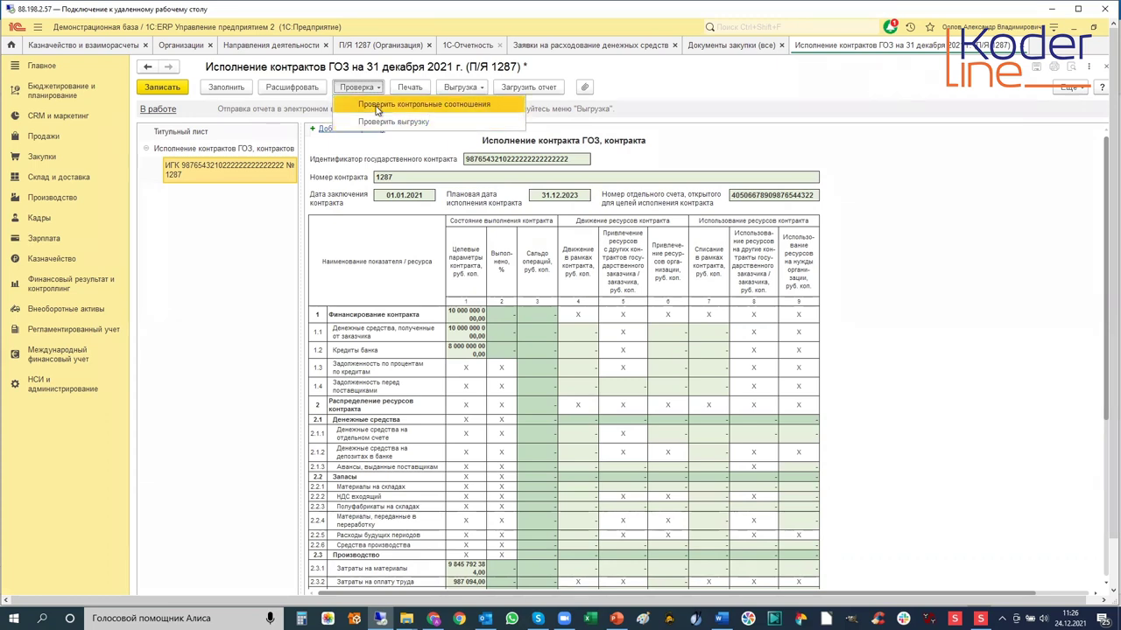
click(378, 105)
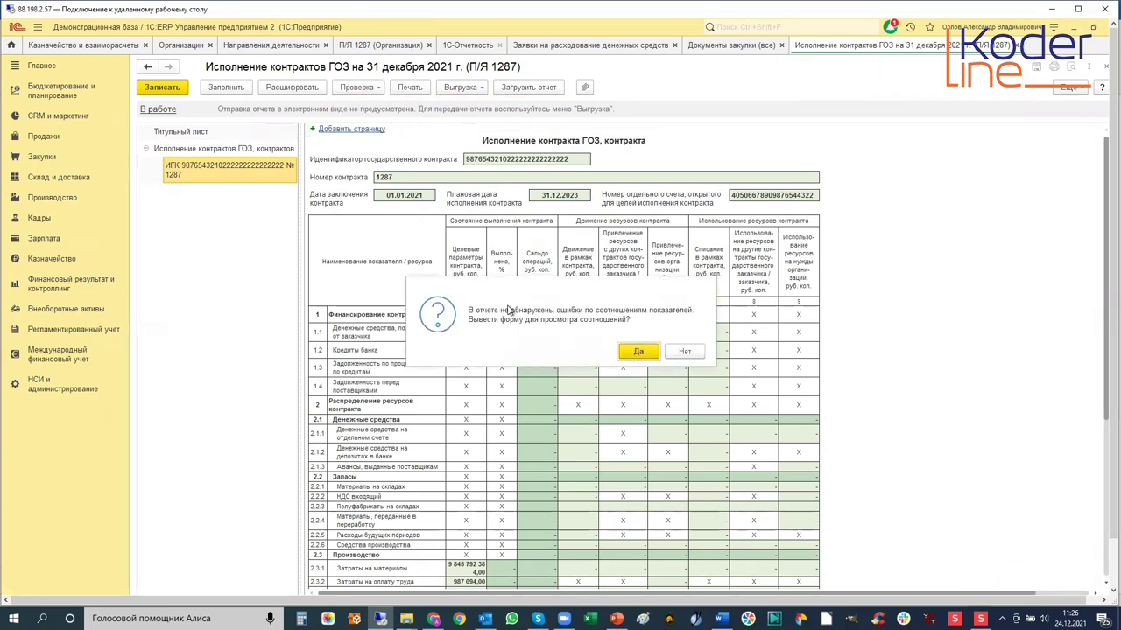
click(639, 354)
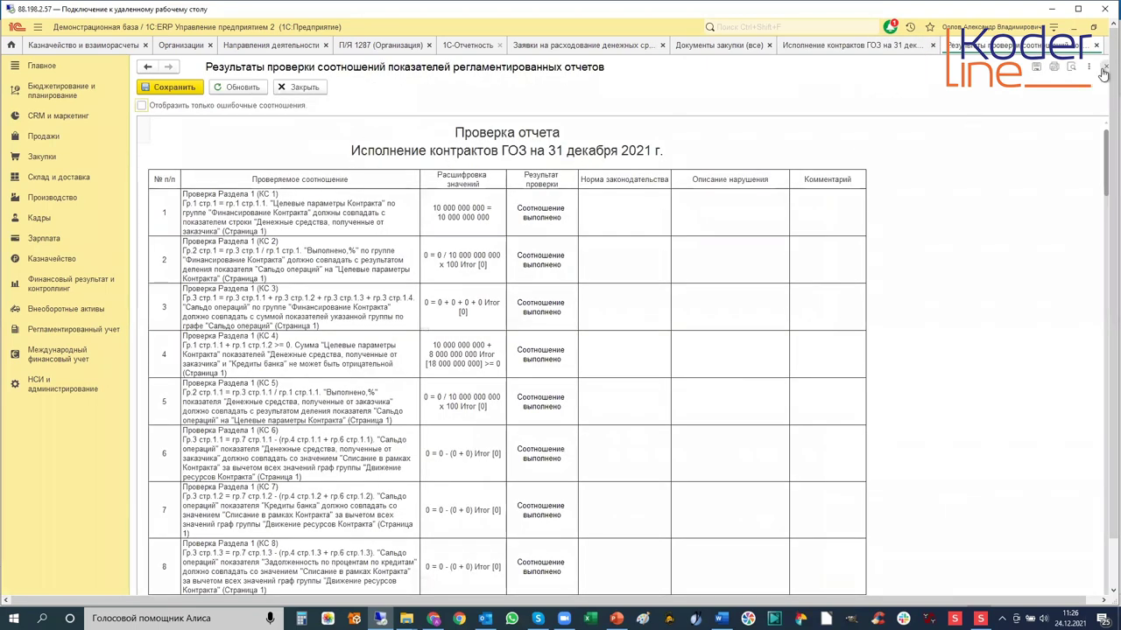
scroll(545, 216, down, 12)
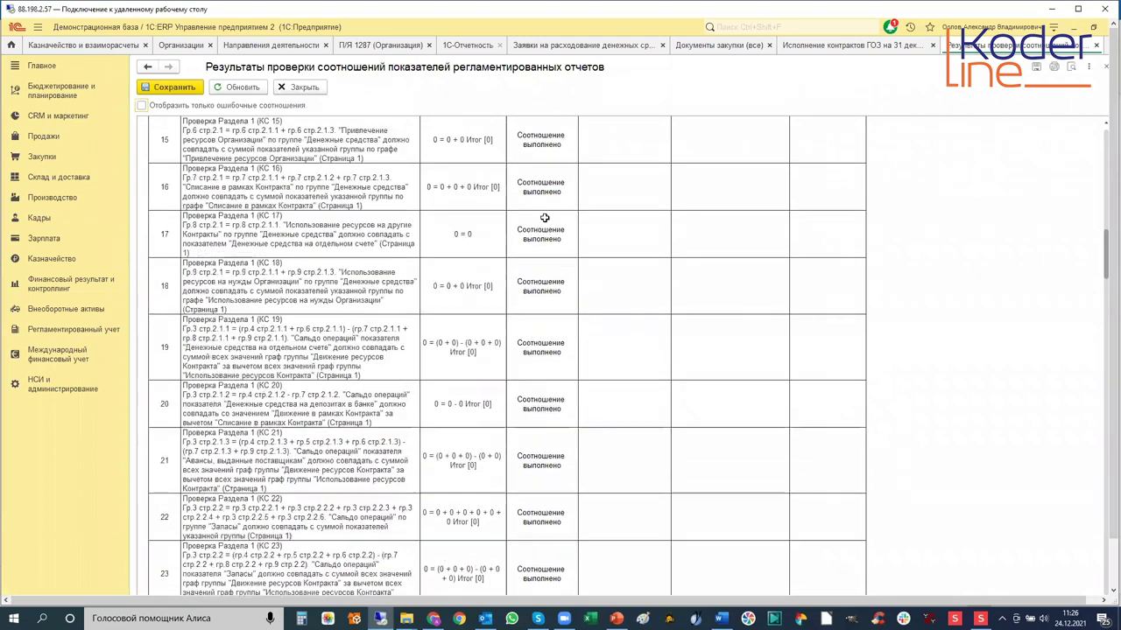
scroll(544, 216, up, 5)
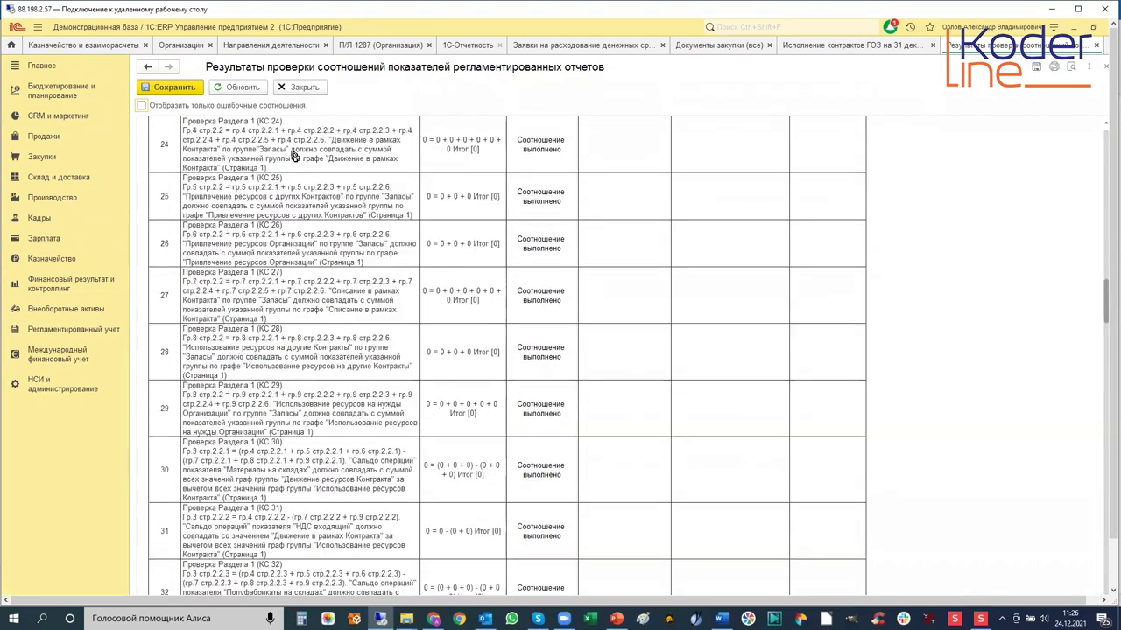
scroll(366, 368, down, 10)
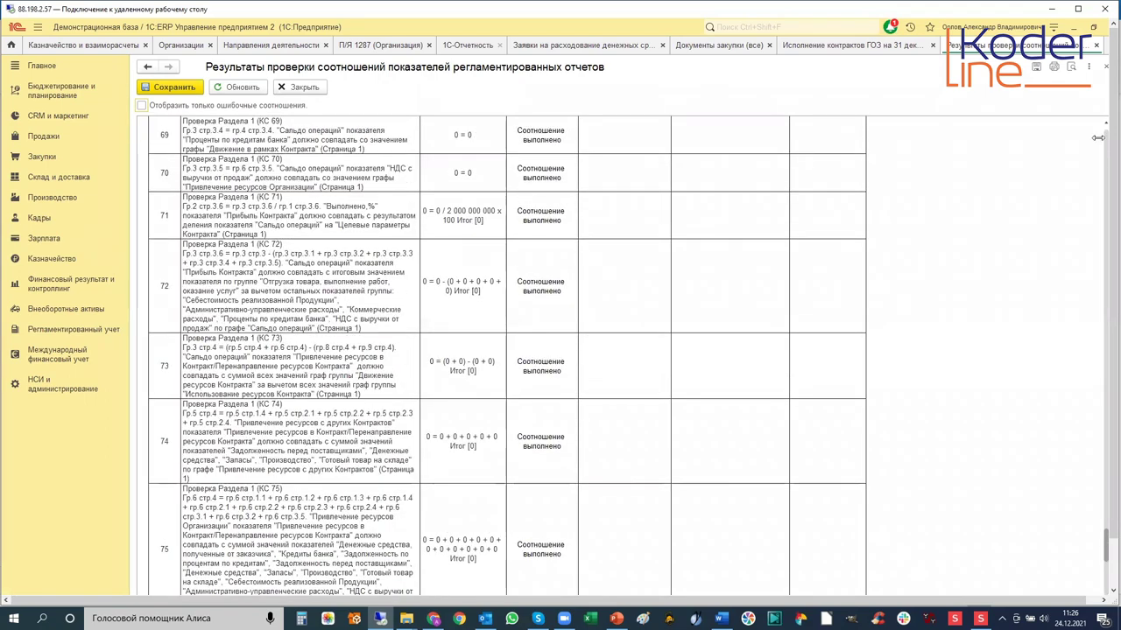
click(1104, 69)
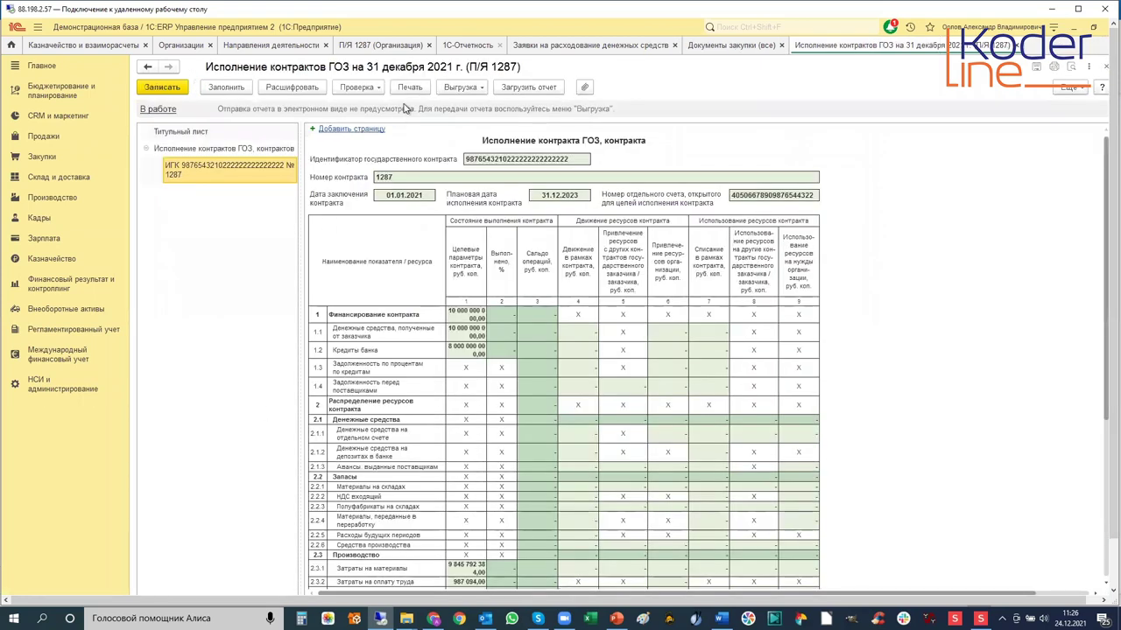
Try to export the report without a signature and as a package for submission to Минобороны.
click(456, 90)
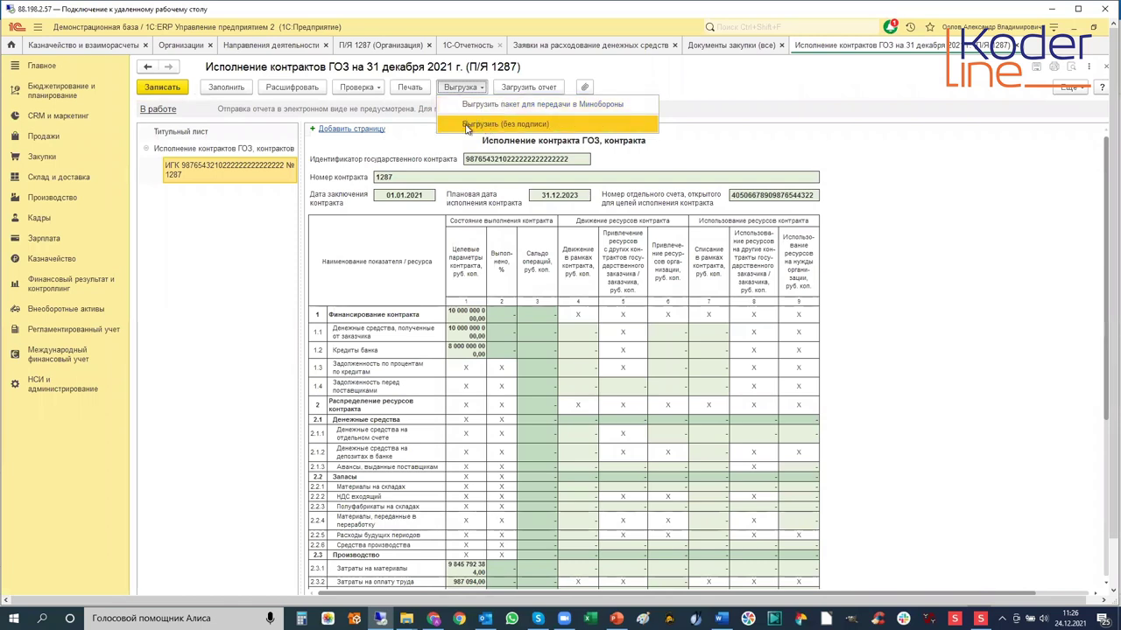
click(513, 129)
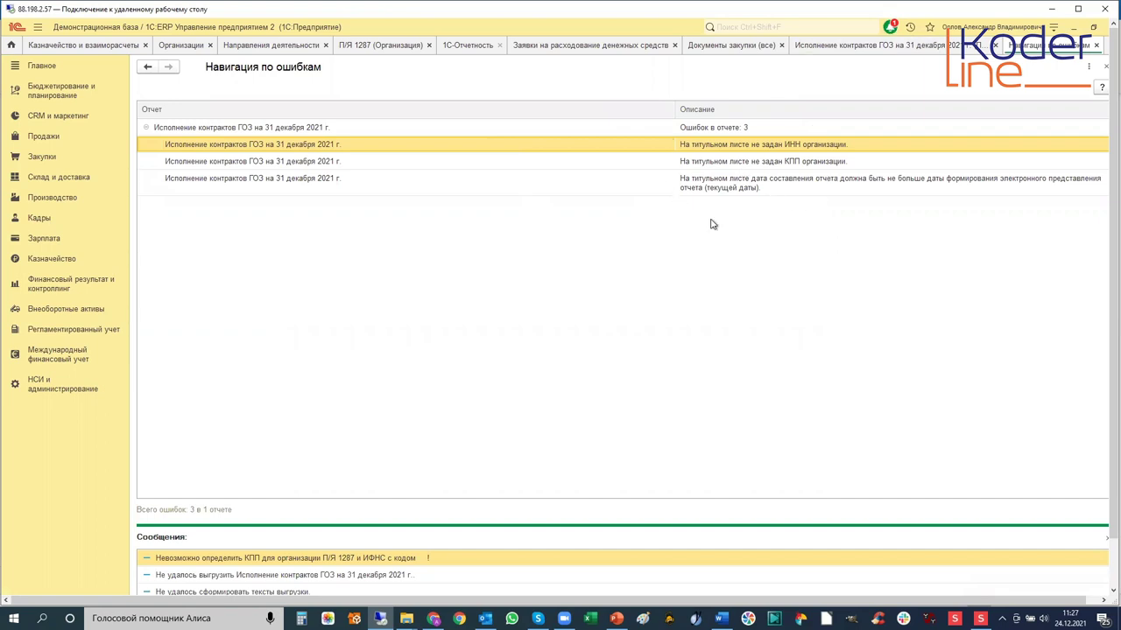
click(1102, 70)
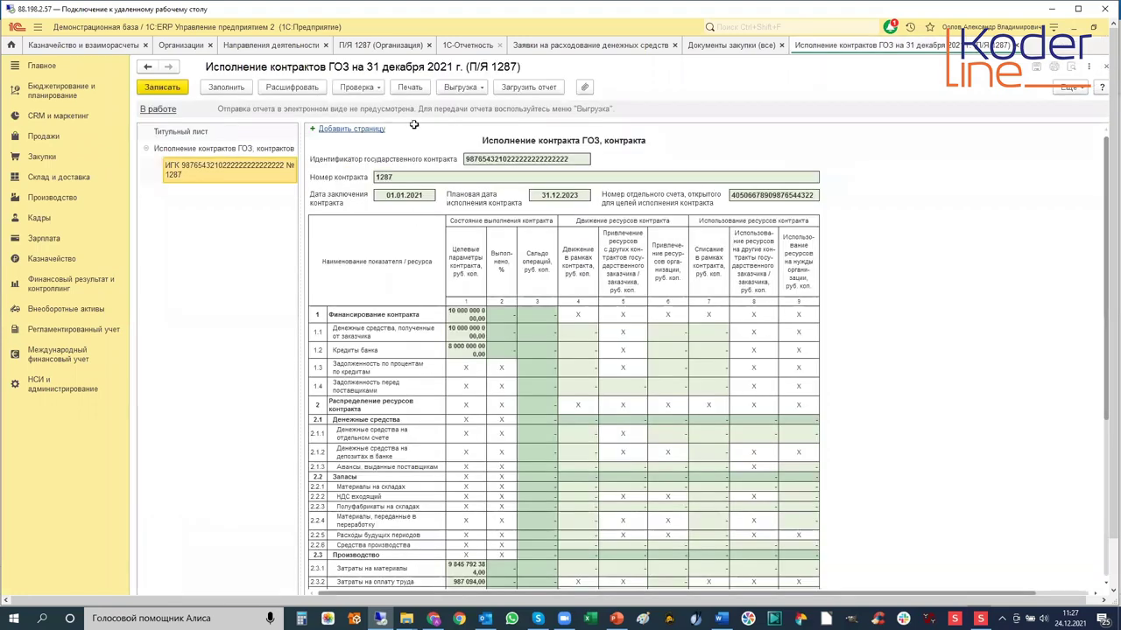
click(457, 88)
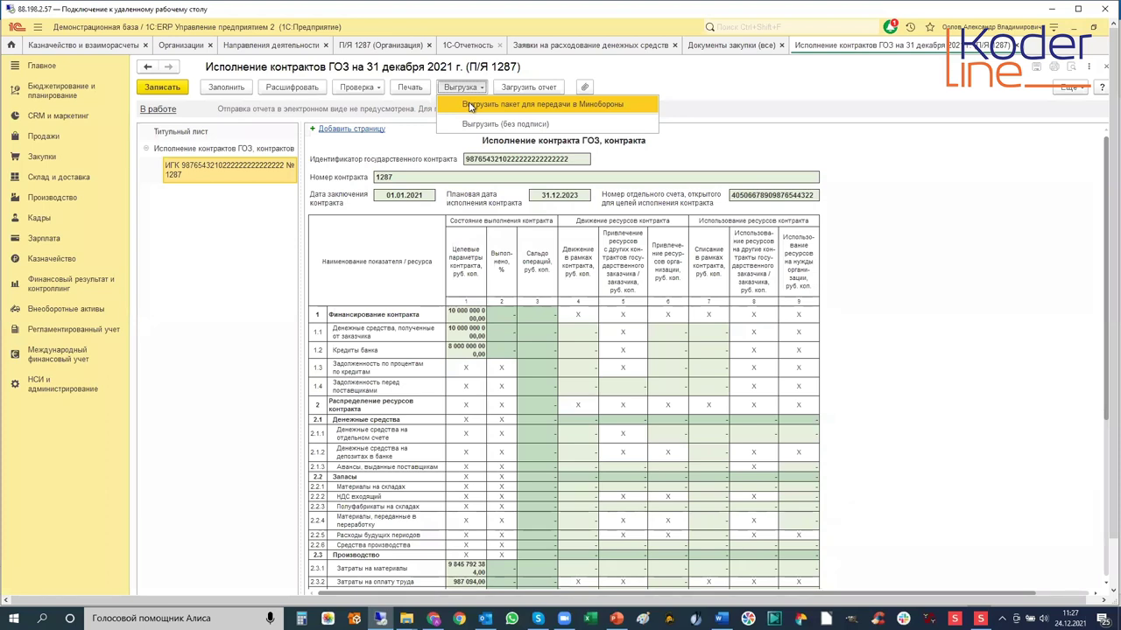
click(470, 106)
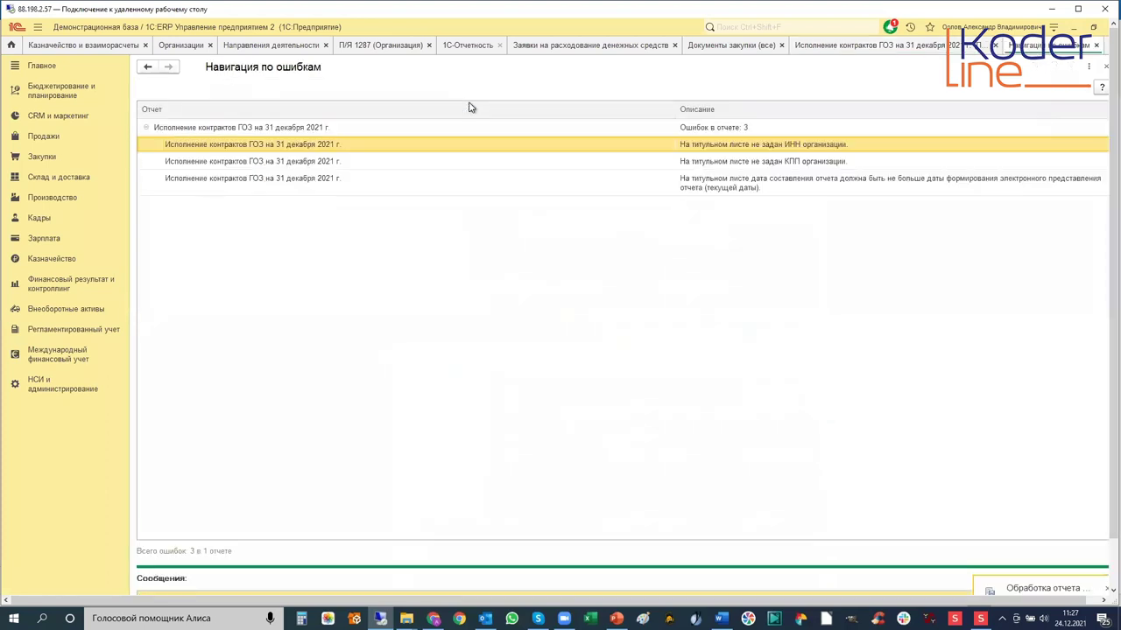
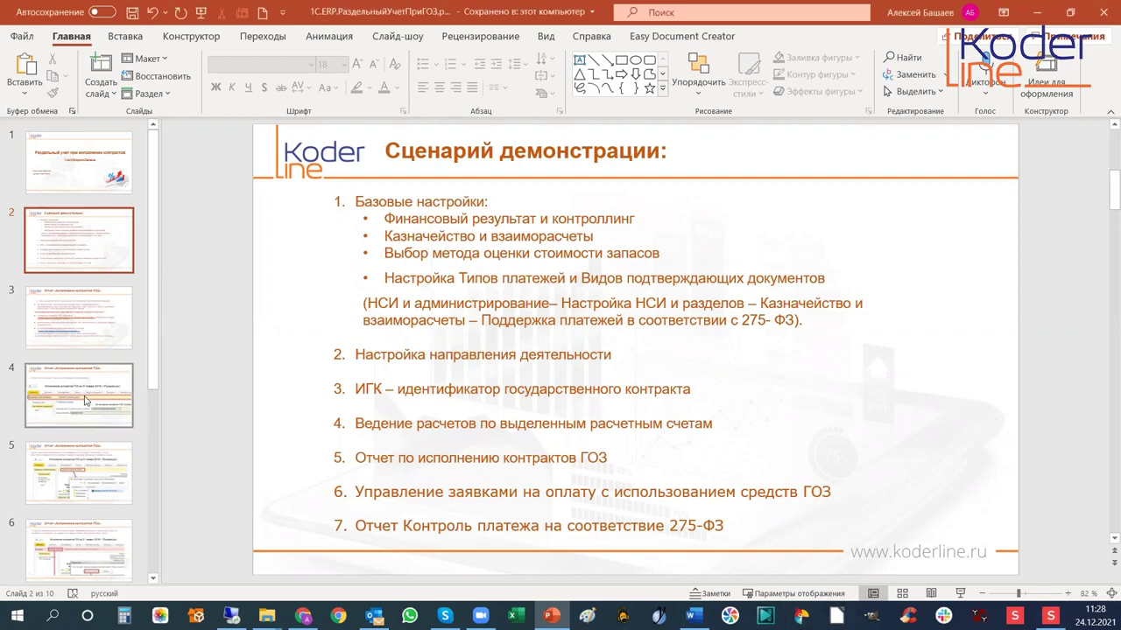
In the PowerPoint presentation, read slides 3 to 9 on signature certificates, submission statuses, protocols and sending history for the Исполнение контрактов ГОЗ report.
click(87, 334)
click(87, 411)
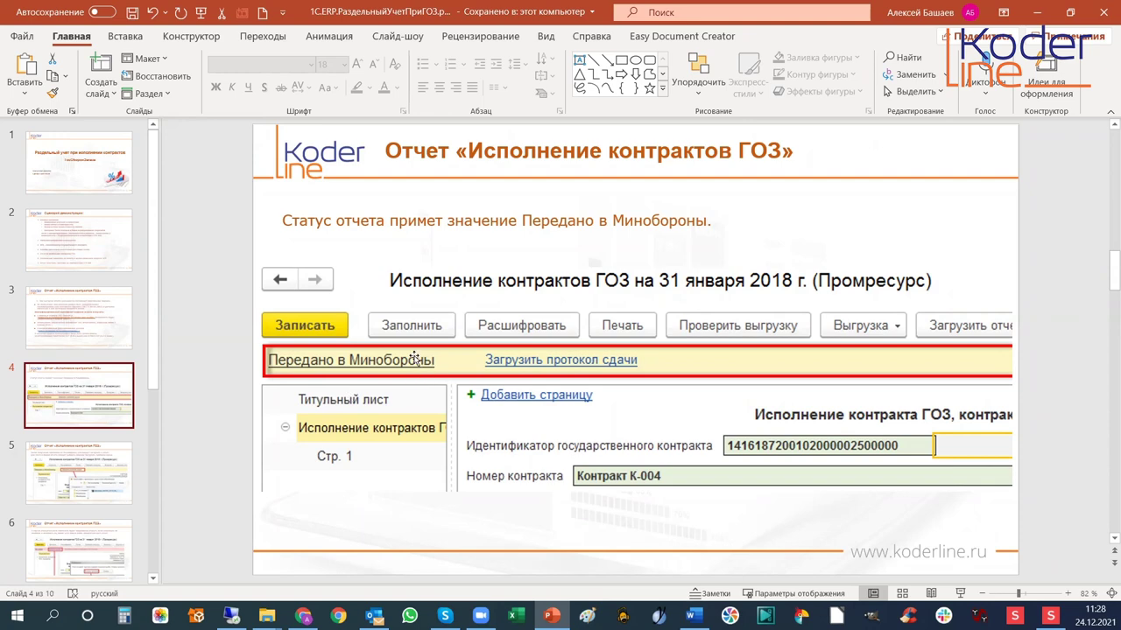
click(77, 337)
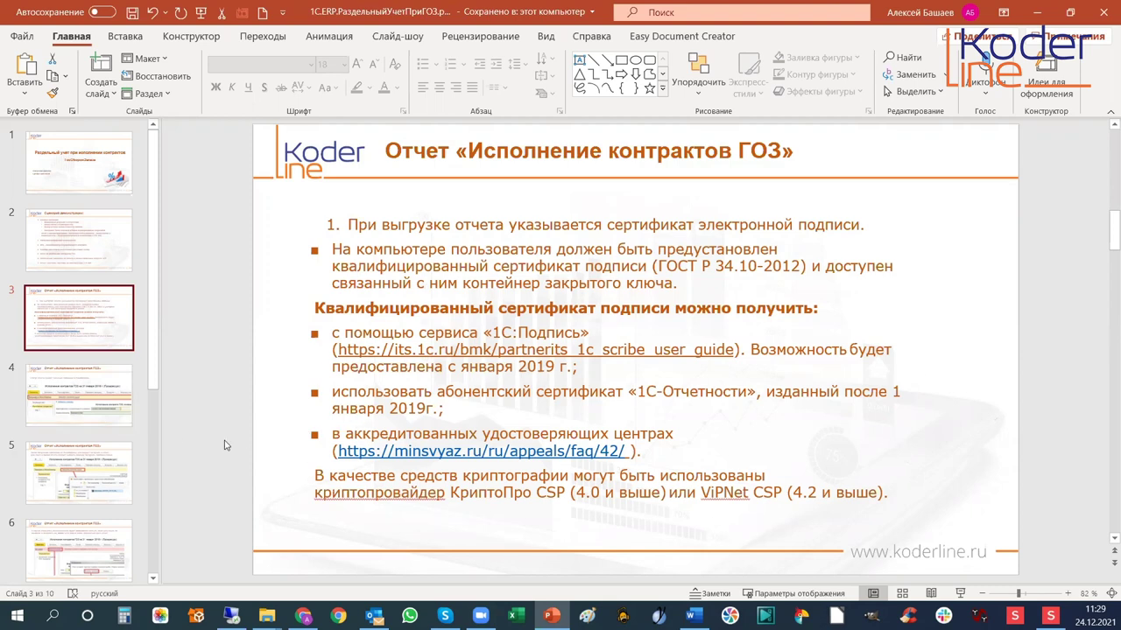
click(75, 404)
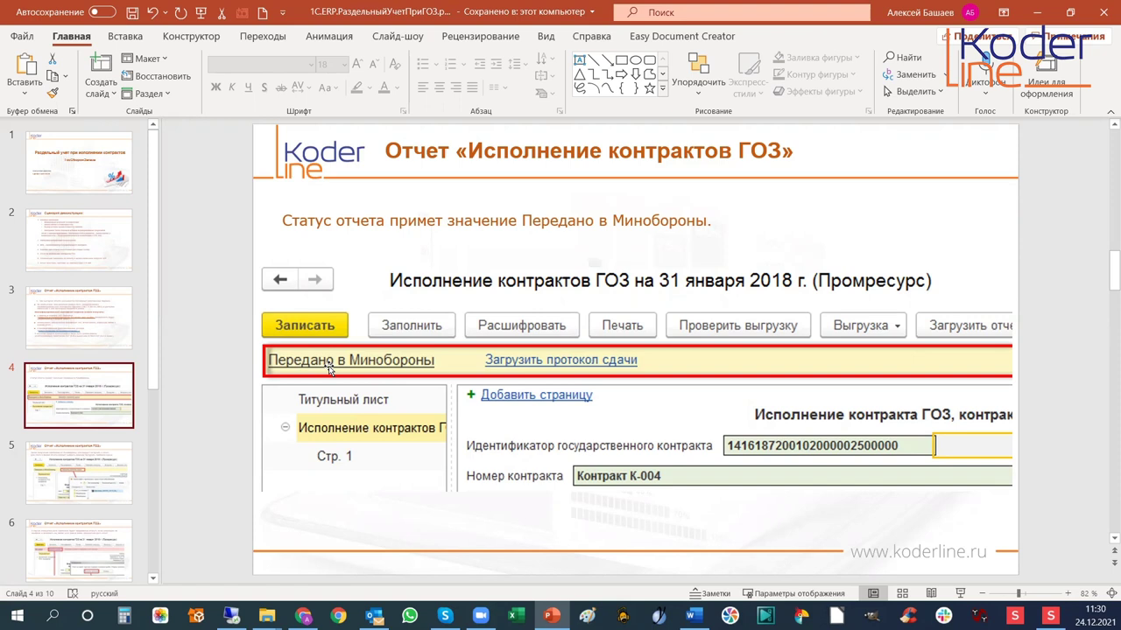
click(59, 465)
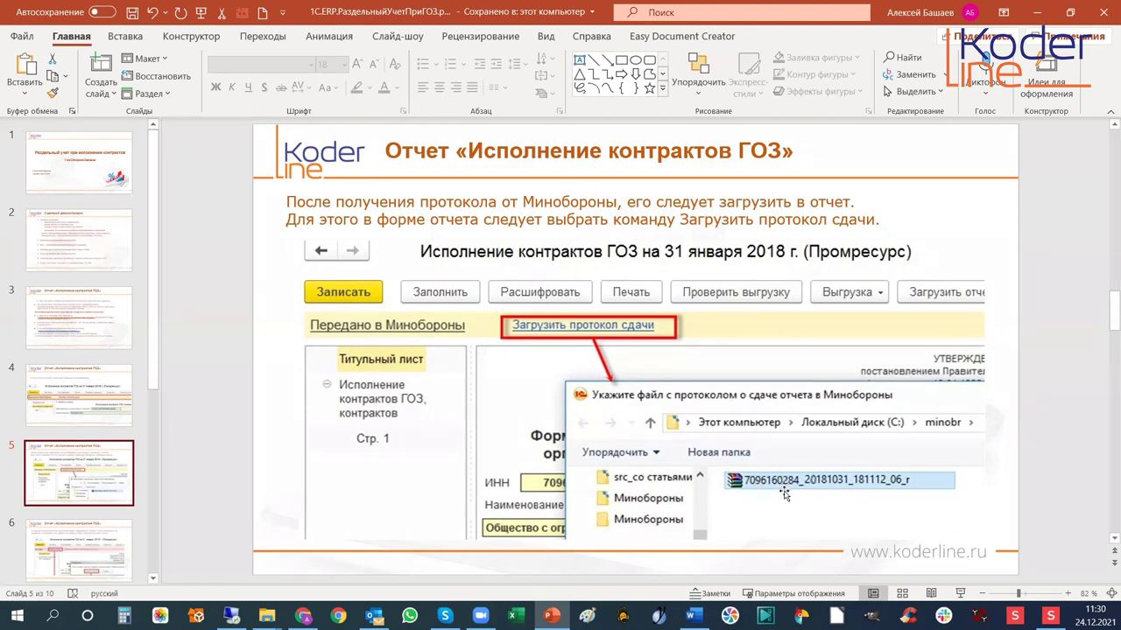
click(93, 549)
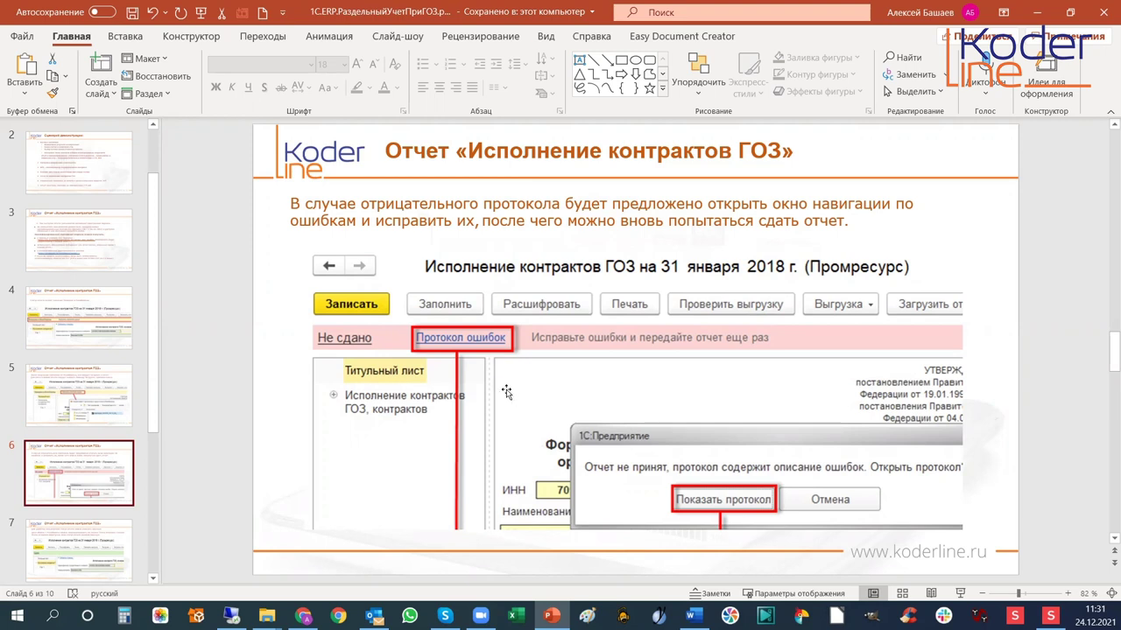
scroll(530, 431, down, 1)
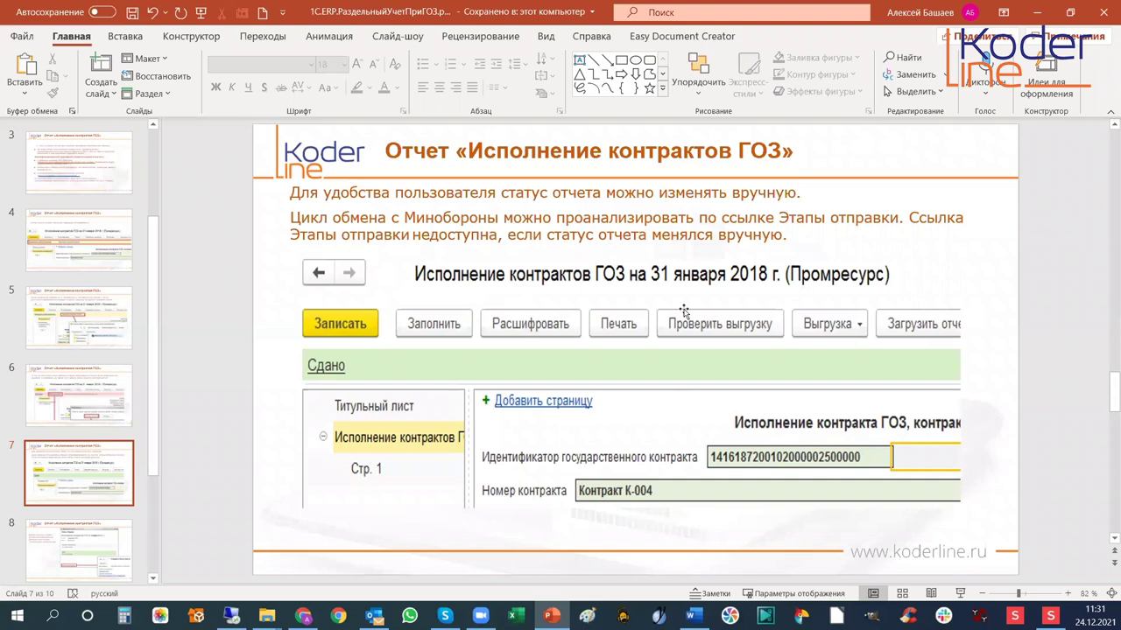
scroll(649, 310, down, 1)
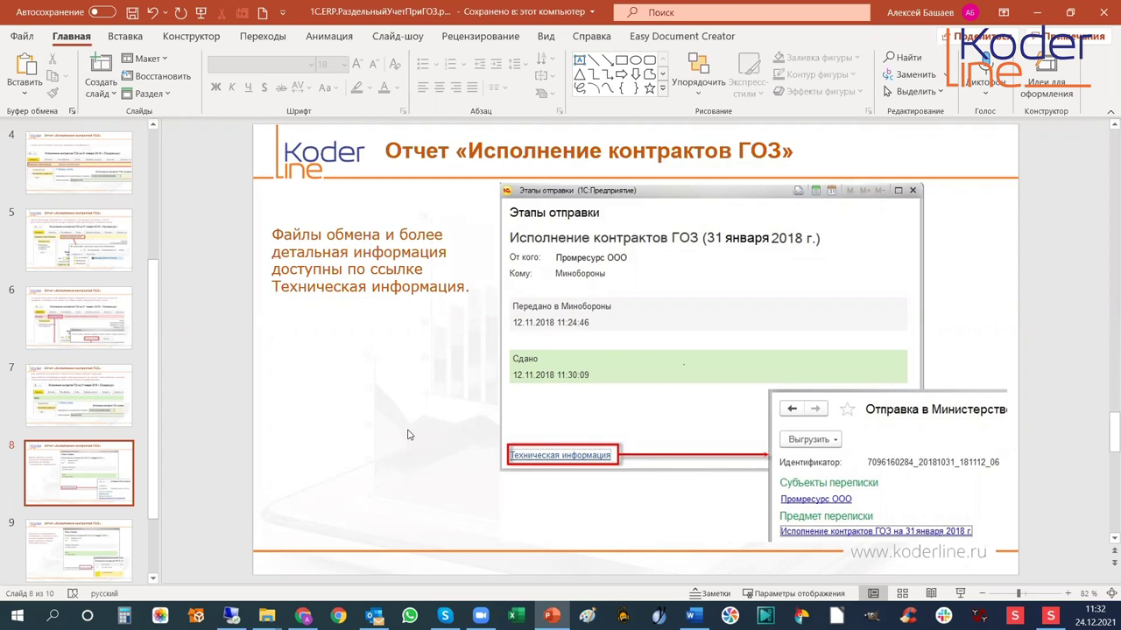
scroll(407, 435, down, 1)
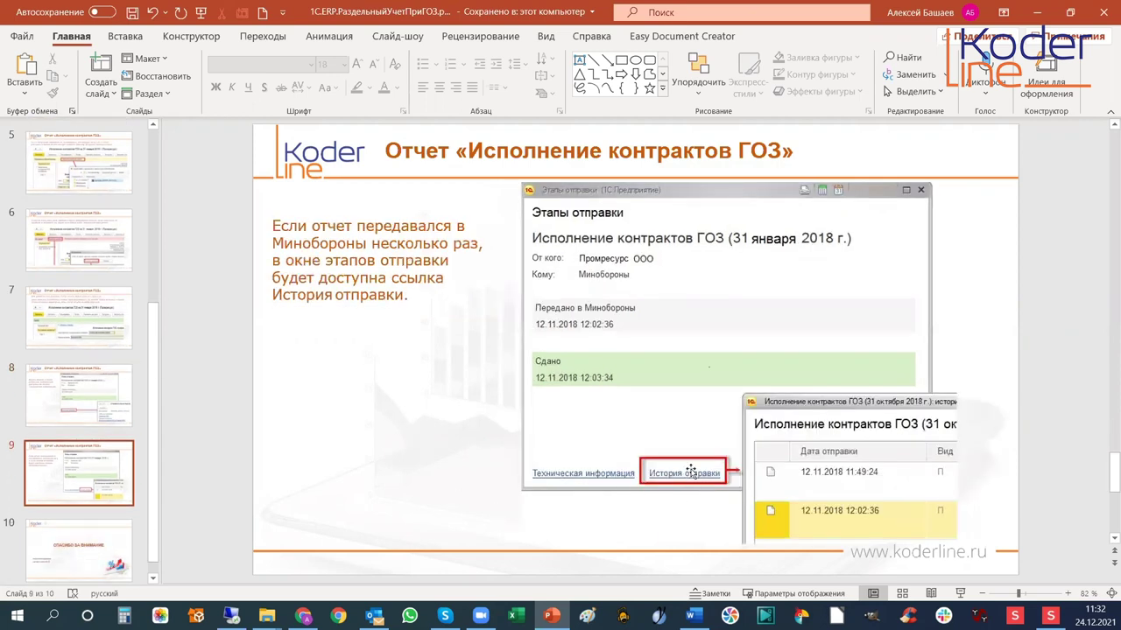
click(816, 487)
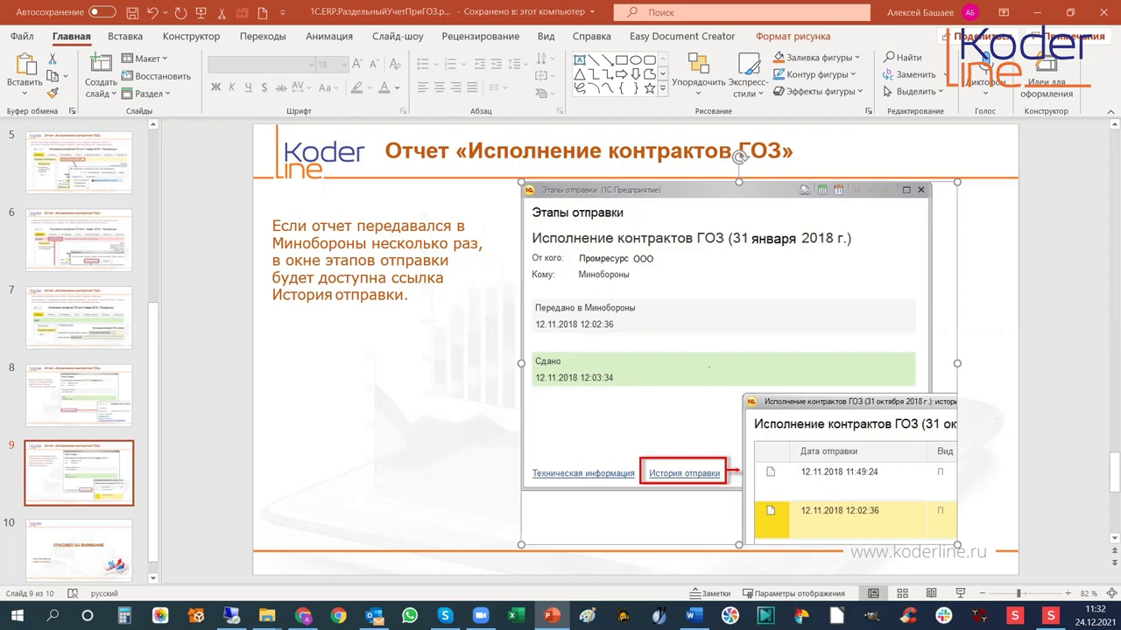
Switch to 1C:ERP, open the treasury list Заявки на расходование ДС and open the Металл-Сервис payment request dated 20.12.2021.
key(alt+Tab)
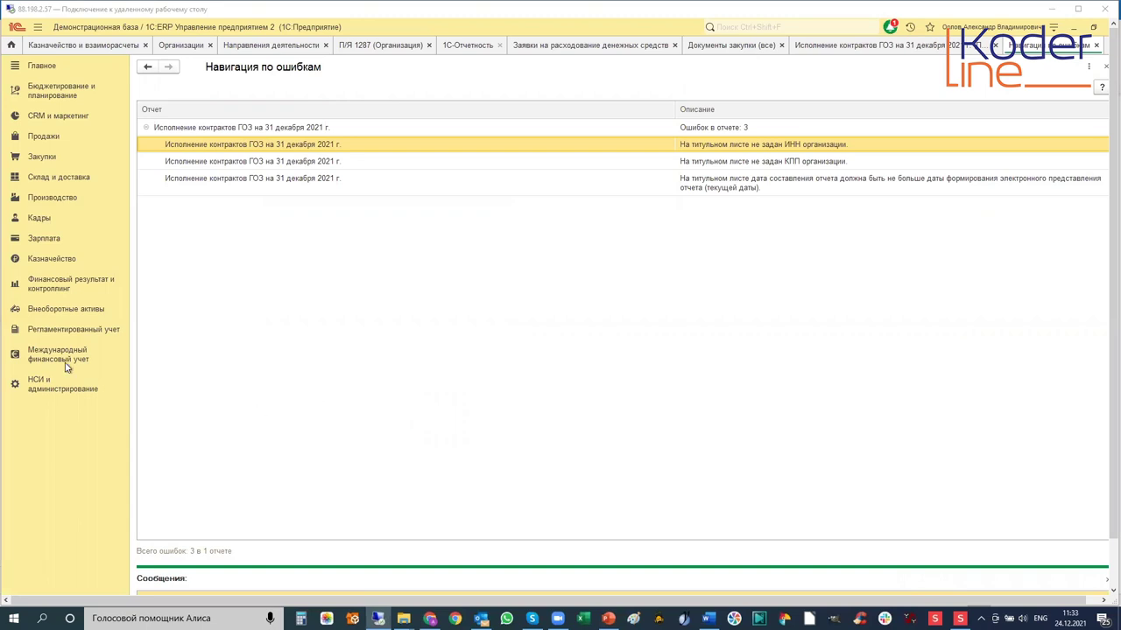
click(47, 261)
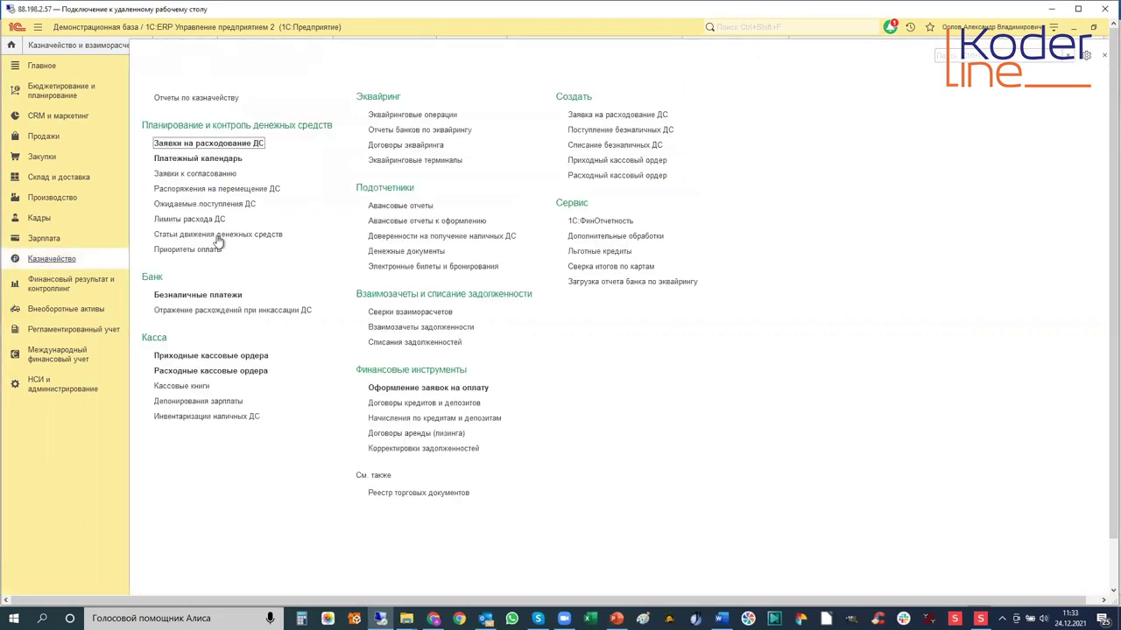
click(203, 146)
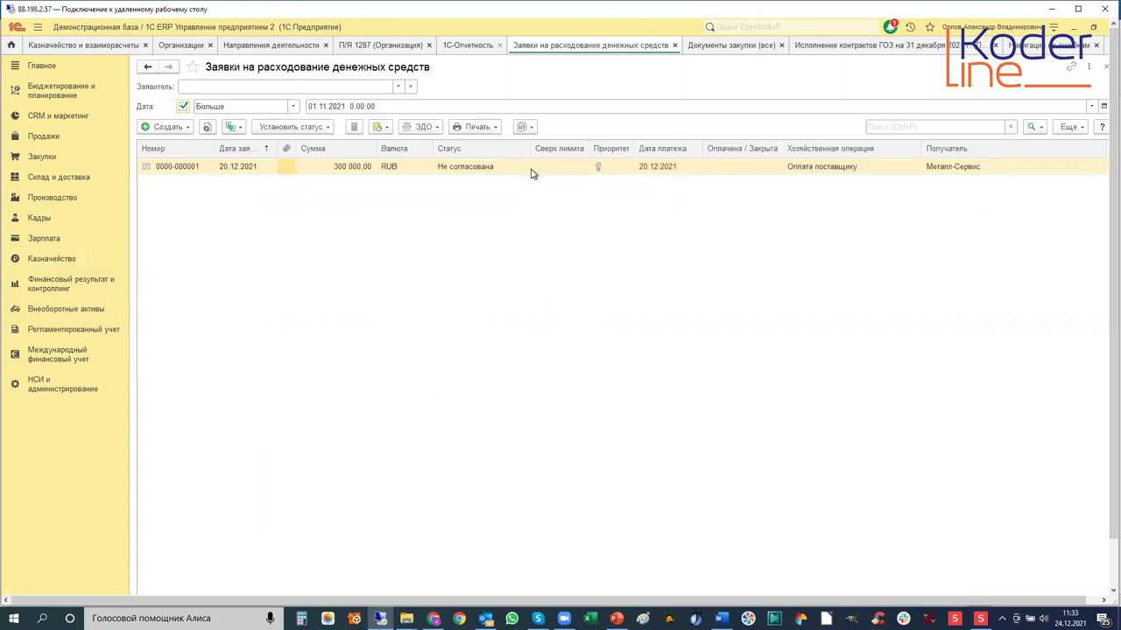
click(165, 128)
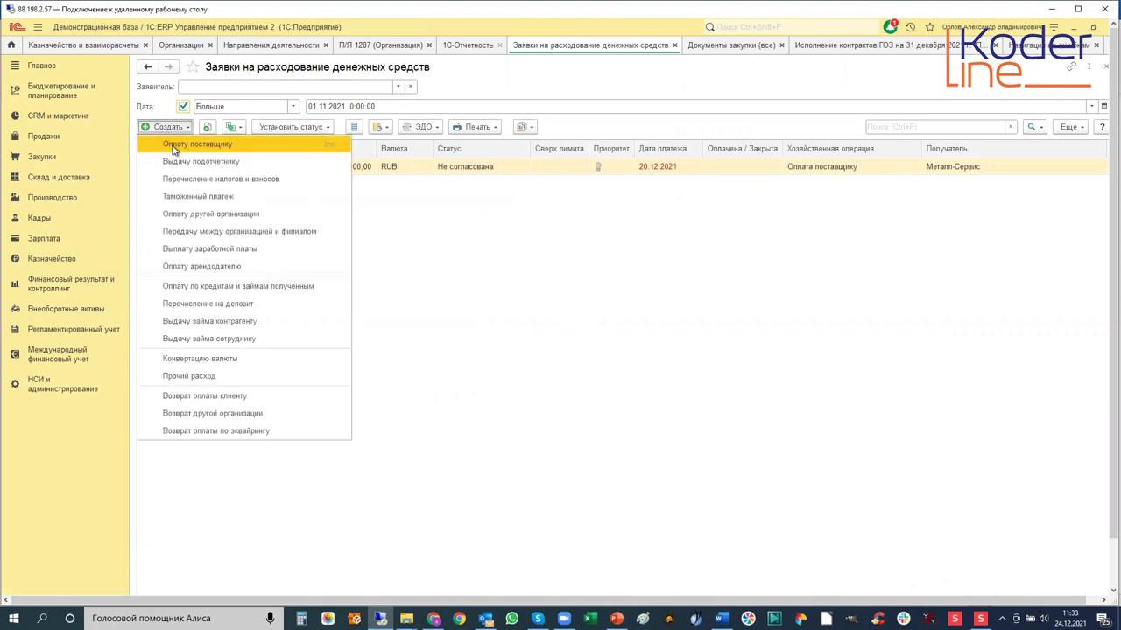
click(450, 255)
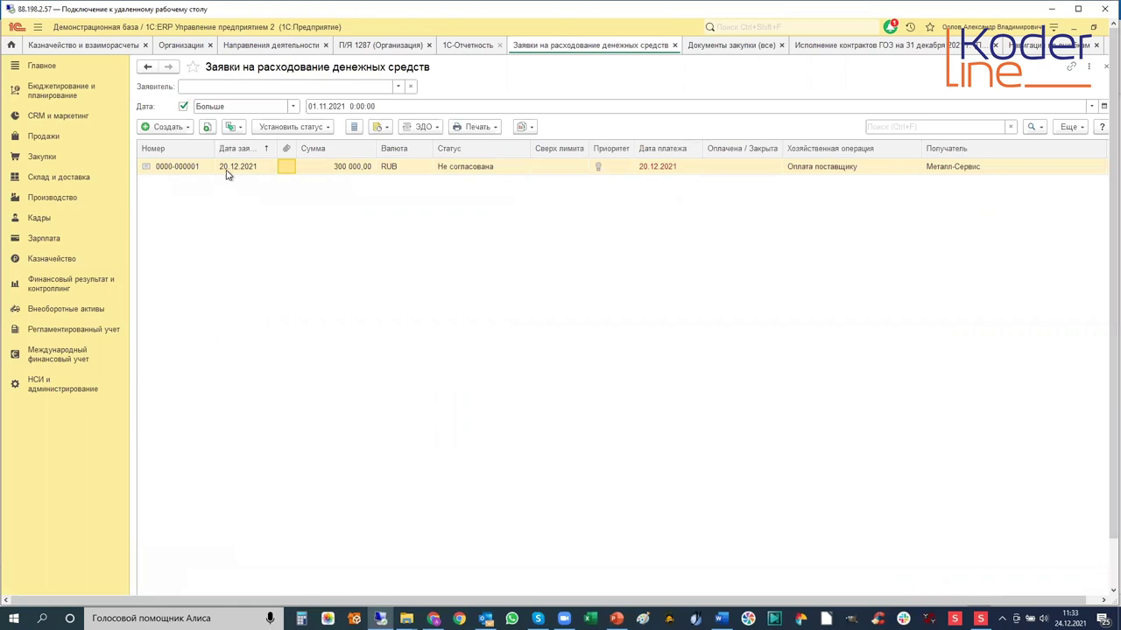
click(208, 166)
double_click(208, 166)
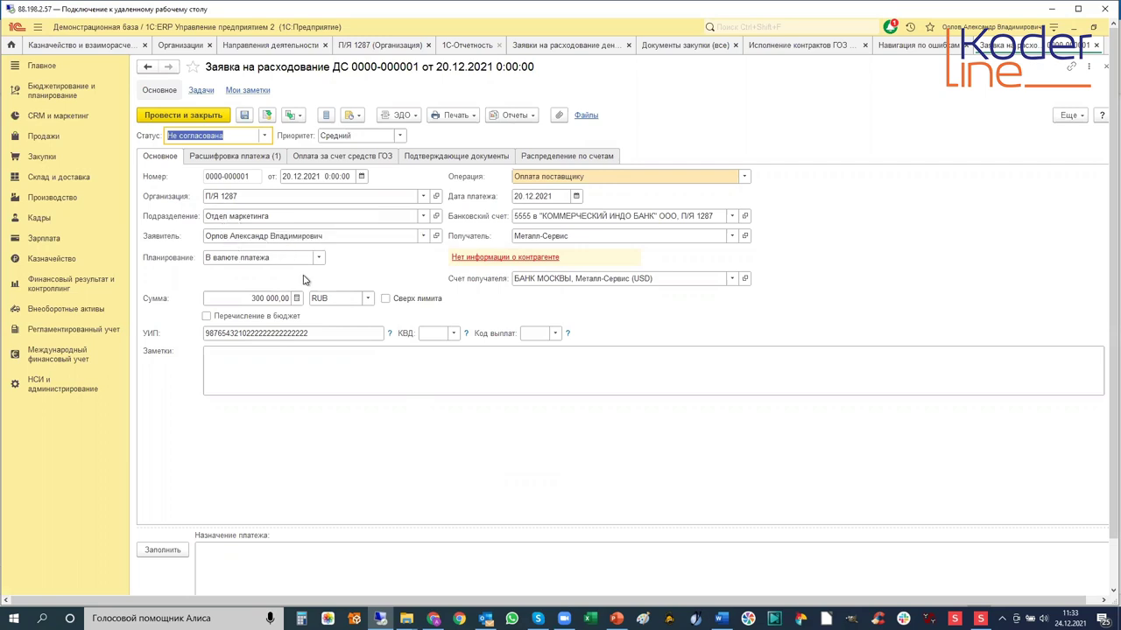
Set the request's Банковский счет to the "КОММЕРЧЕСКИЙ ИНДО БАНК" ООО, П/Я 1287 (RUB) account.
click(732, 218)
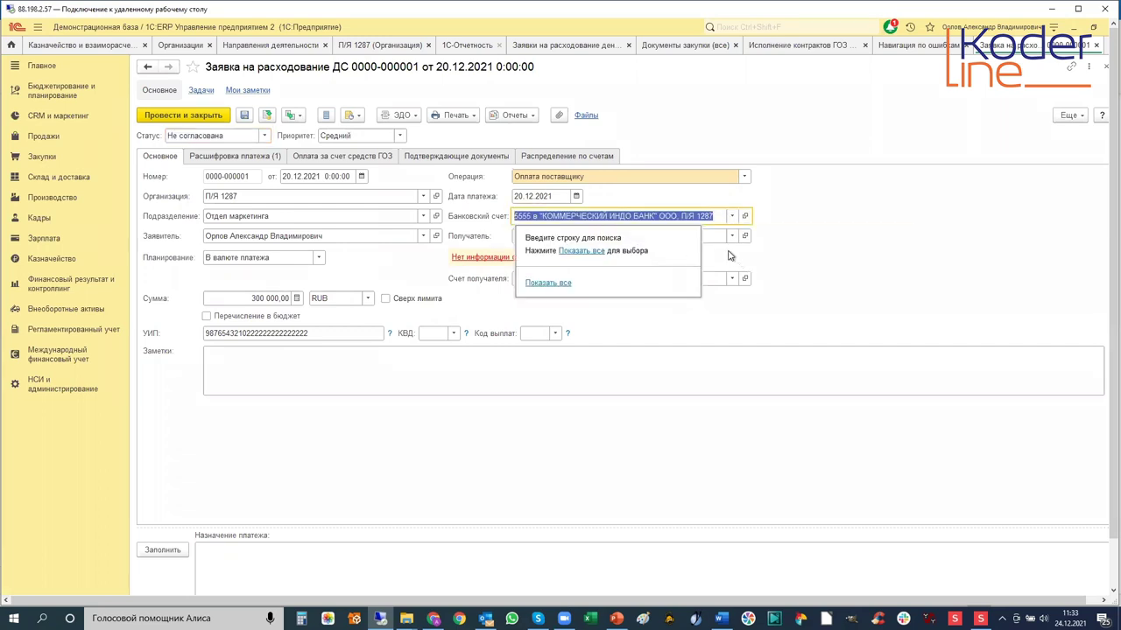
click(549, 283)
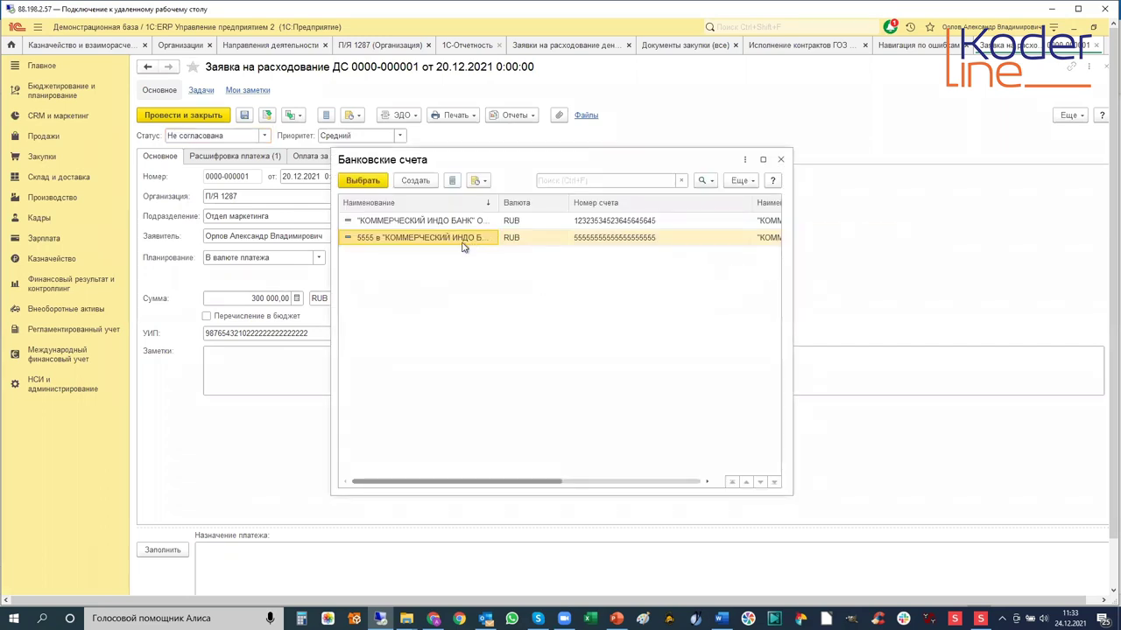
click(442, 223)
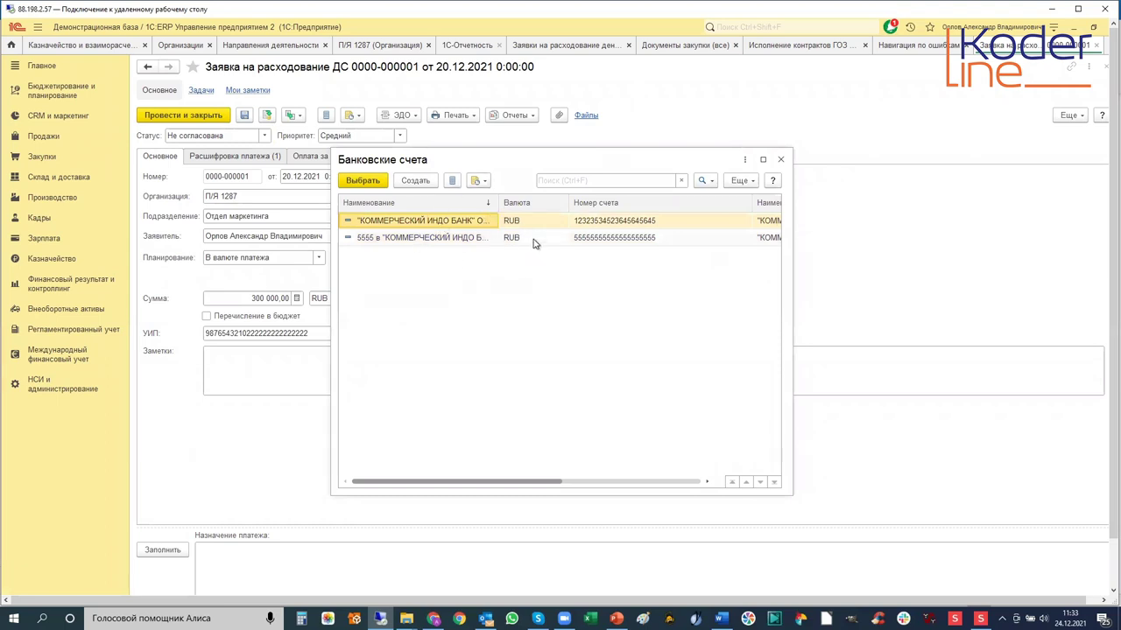
click(532, 240)
click(470, 226)
click(362, 181)
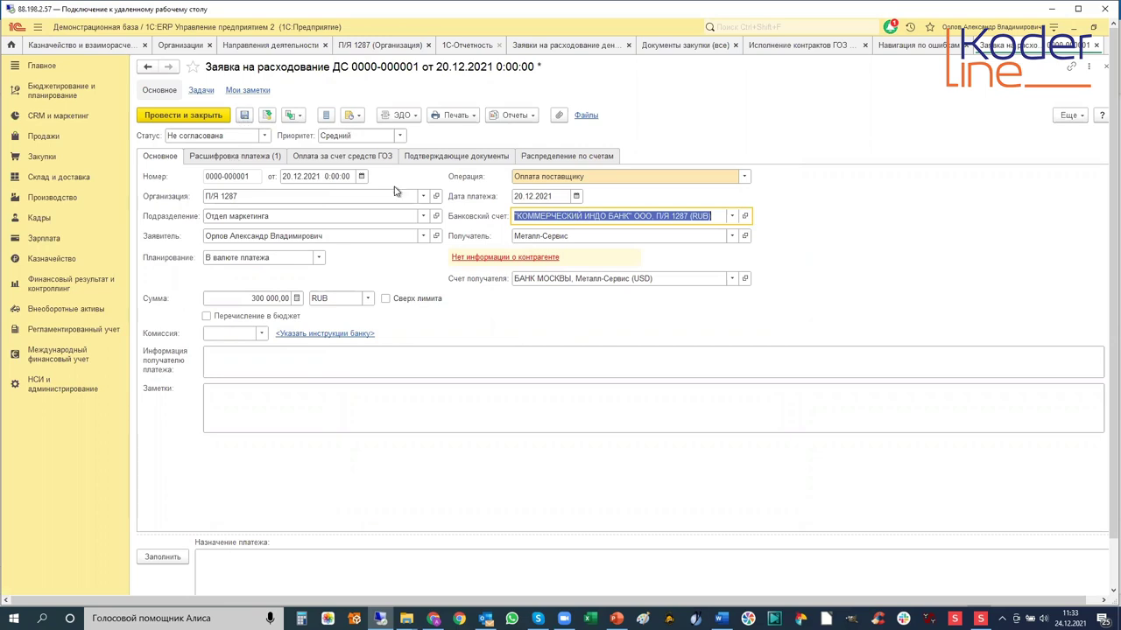
In the payment breakdown, reselect the Приобретение товаров и услуг document of 10.03.2021 as the settlement object.
click(247, 157)
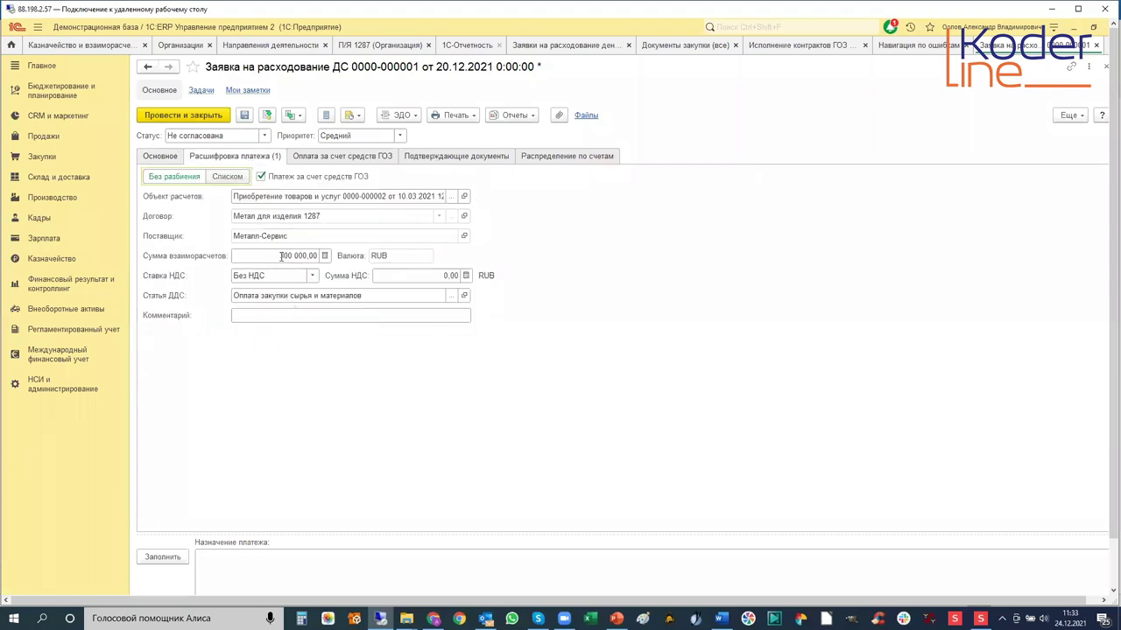
click(453, 198)
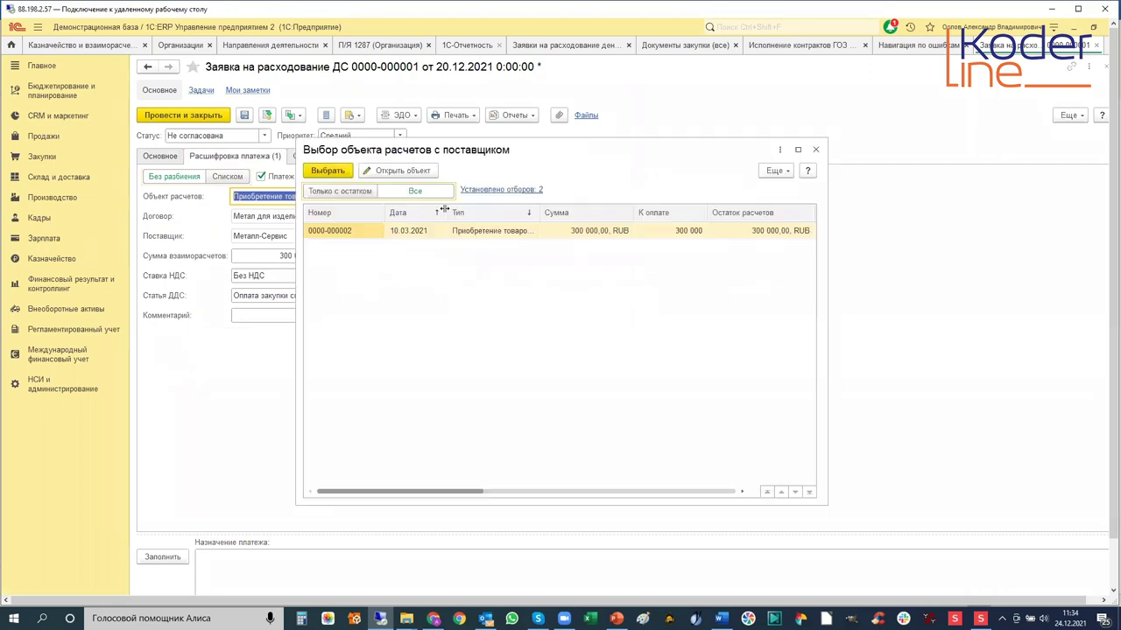
click(359, 235)
double_click(359, 234)
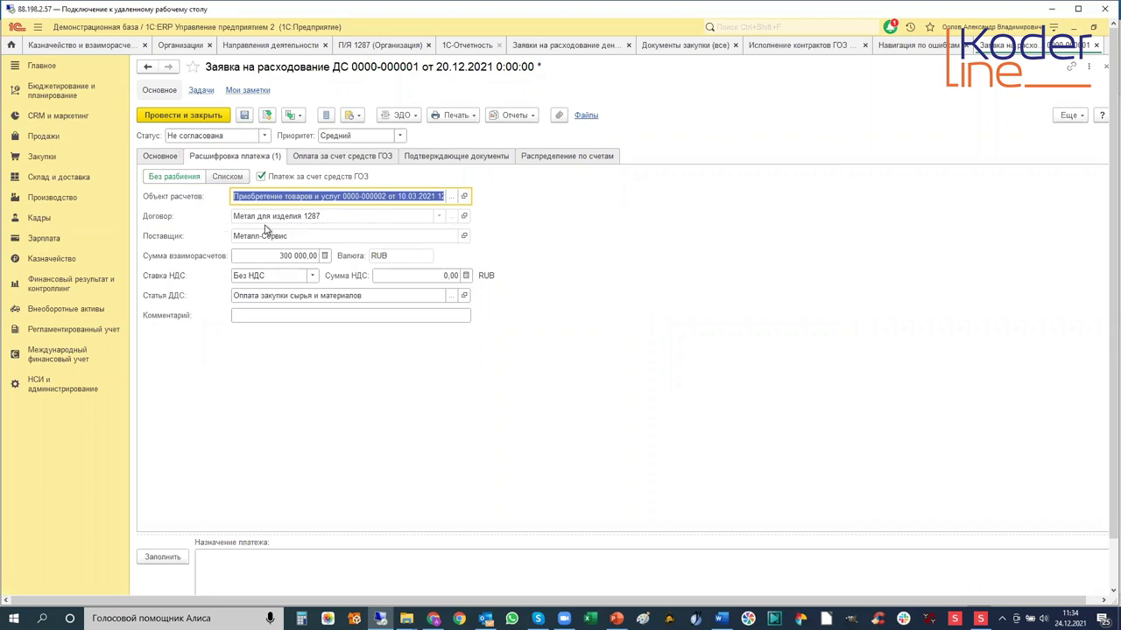
Open the contract Метал для изделия 1287, review its settlement and accounting settings, and try to save it.
click(464, 216)
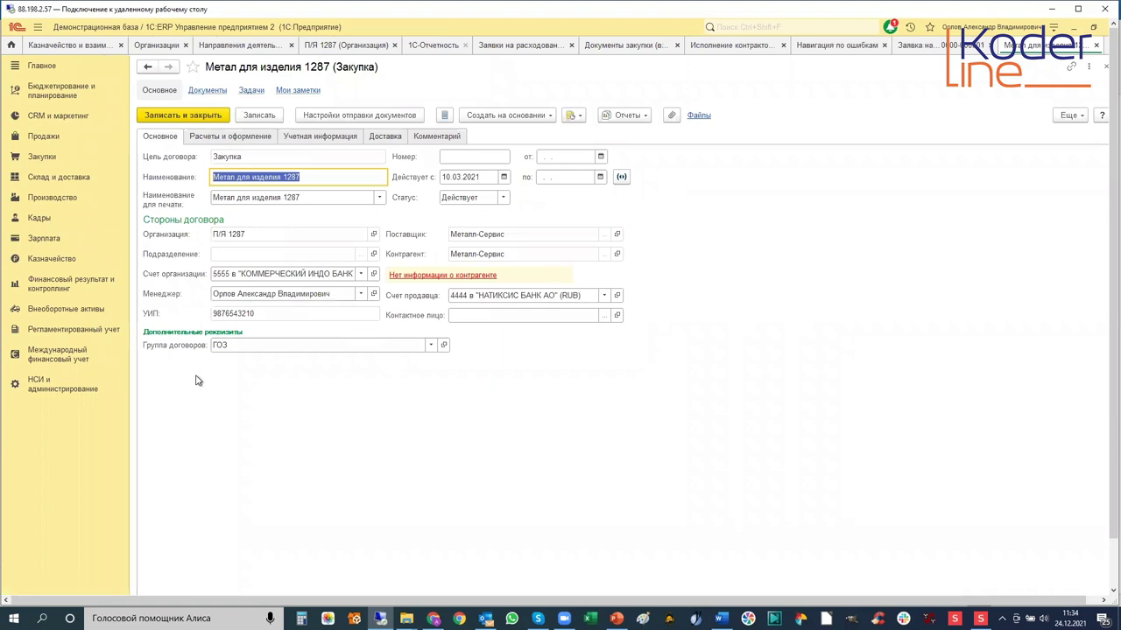
click(261, 141)
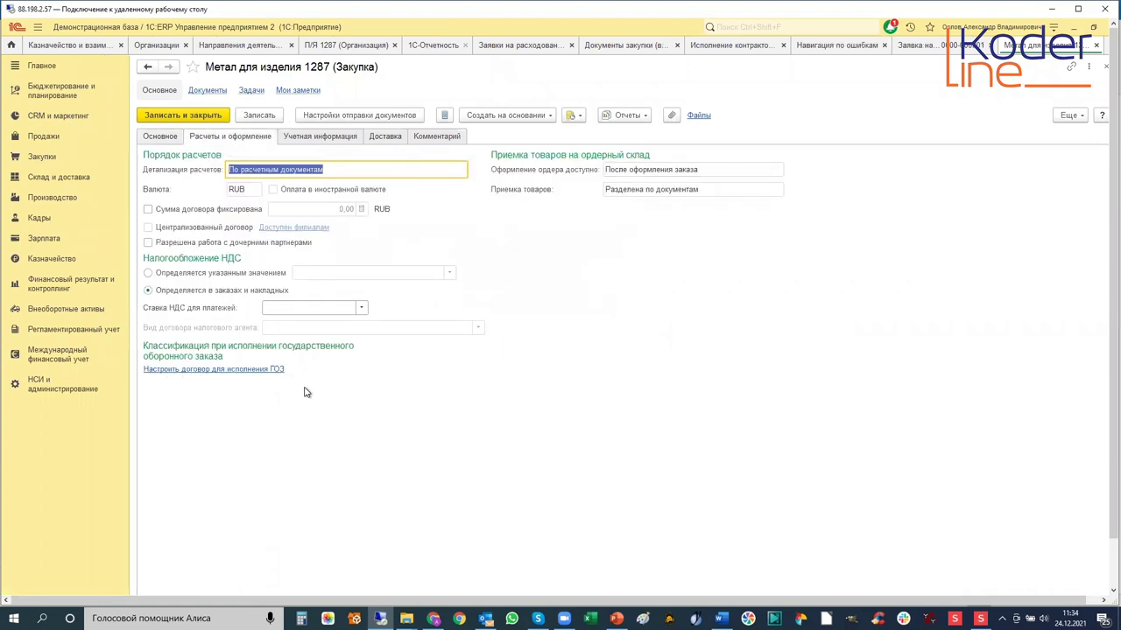
click(298, 139)
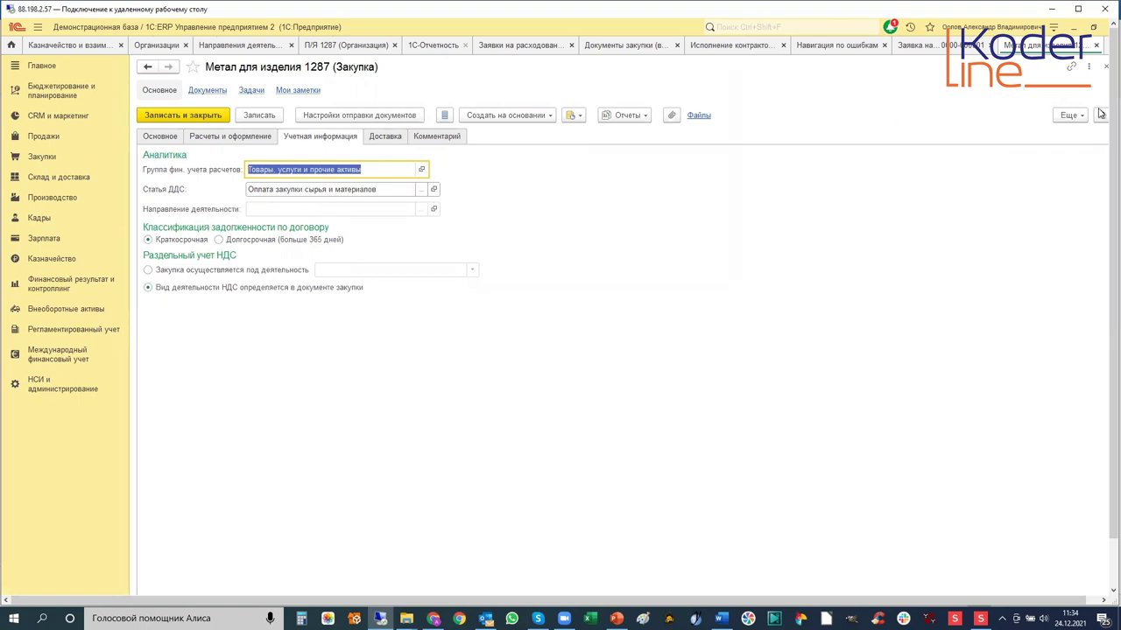
click(160, 137)
click(253, 116)
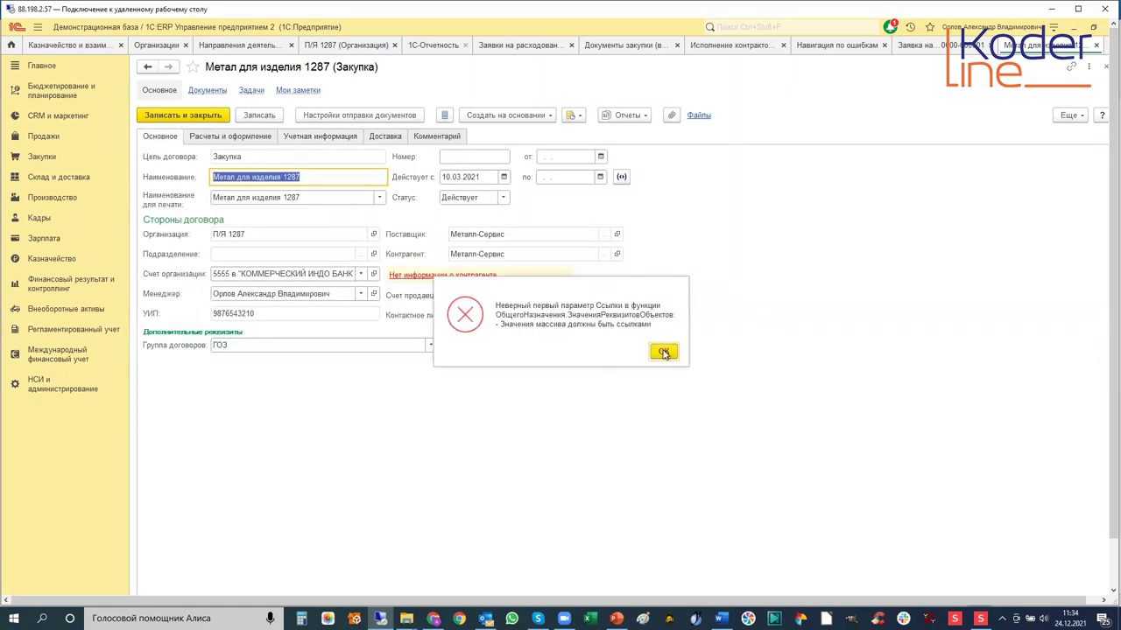
click(664, 352)
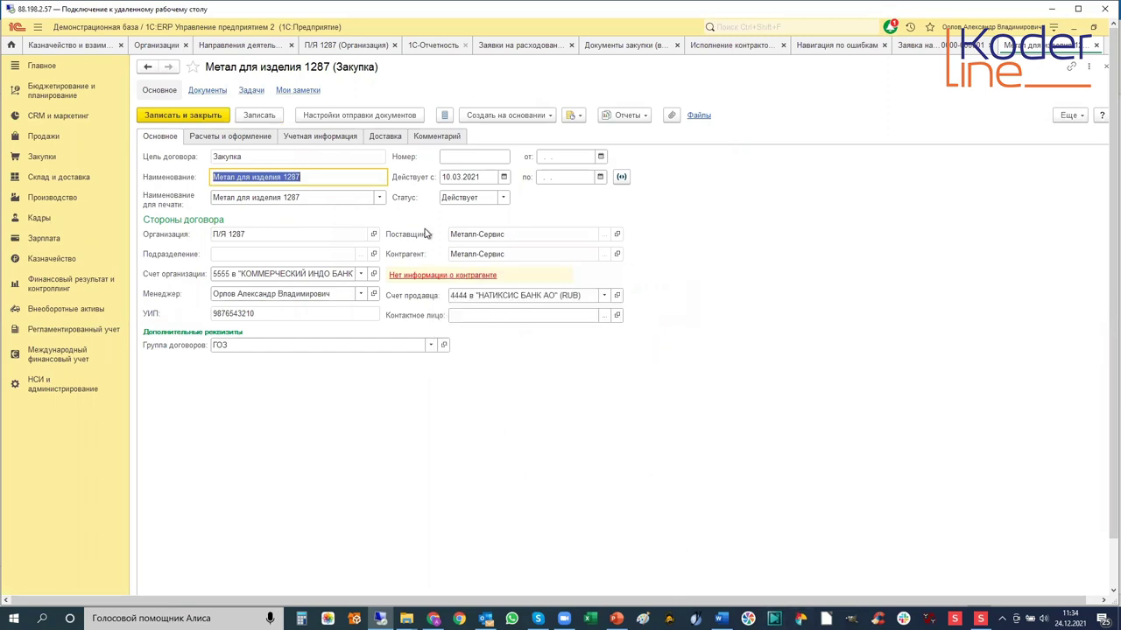
click(226, 139)
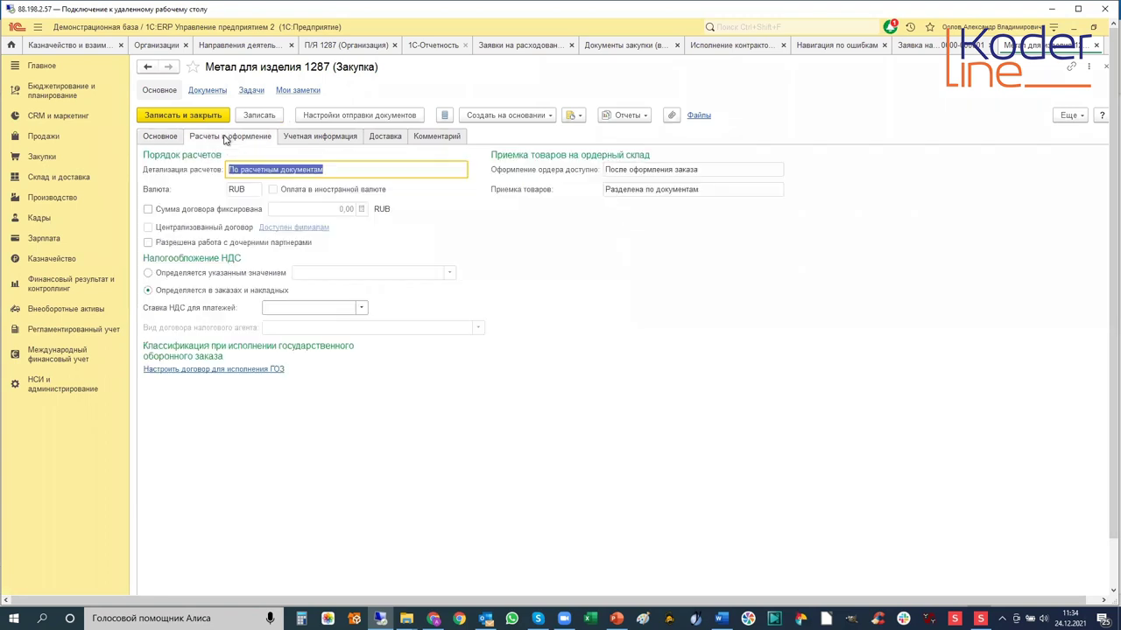
click(158, 138)
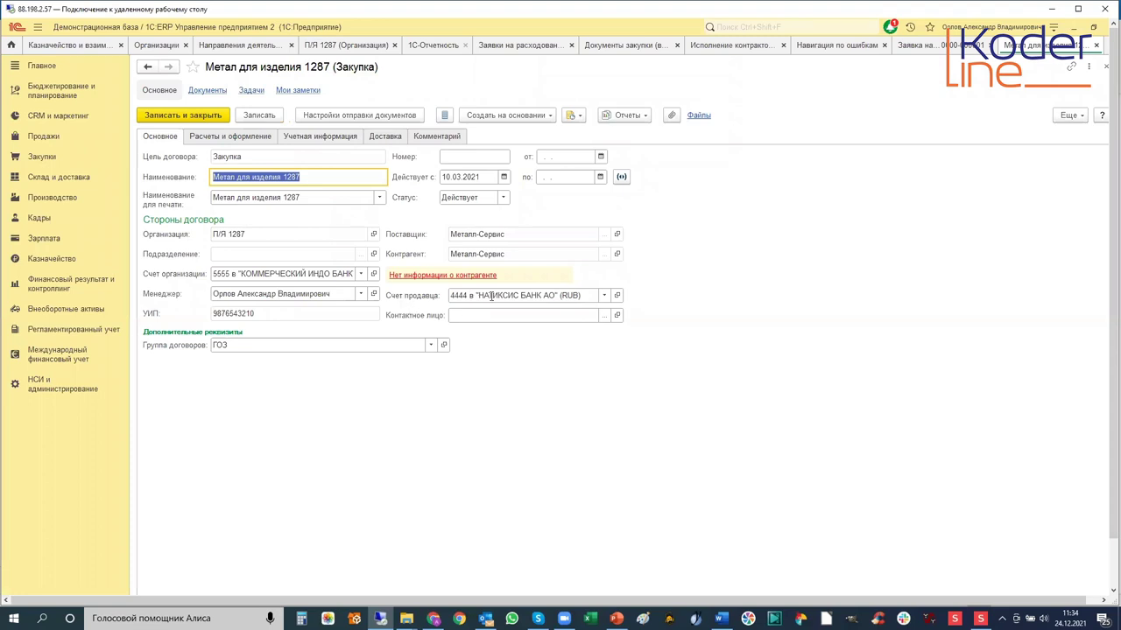
Reselect the seller's RUB bank account in the contract from the full account list and try to save the contract.
click(601, 298)
click(602, 298)
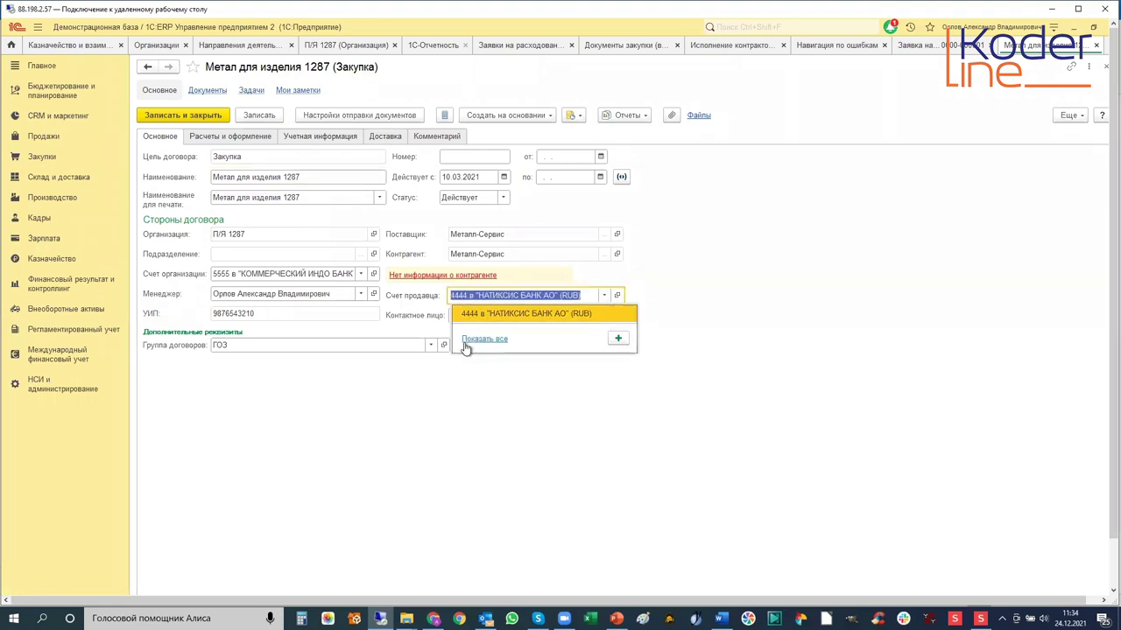
click(467, 341)
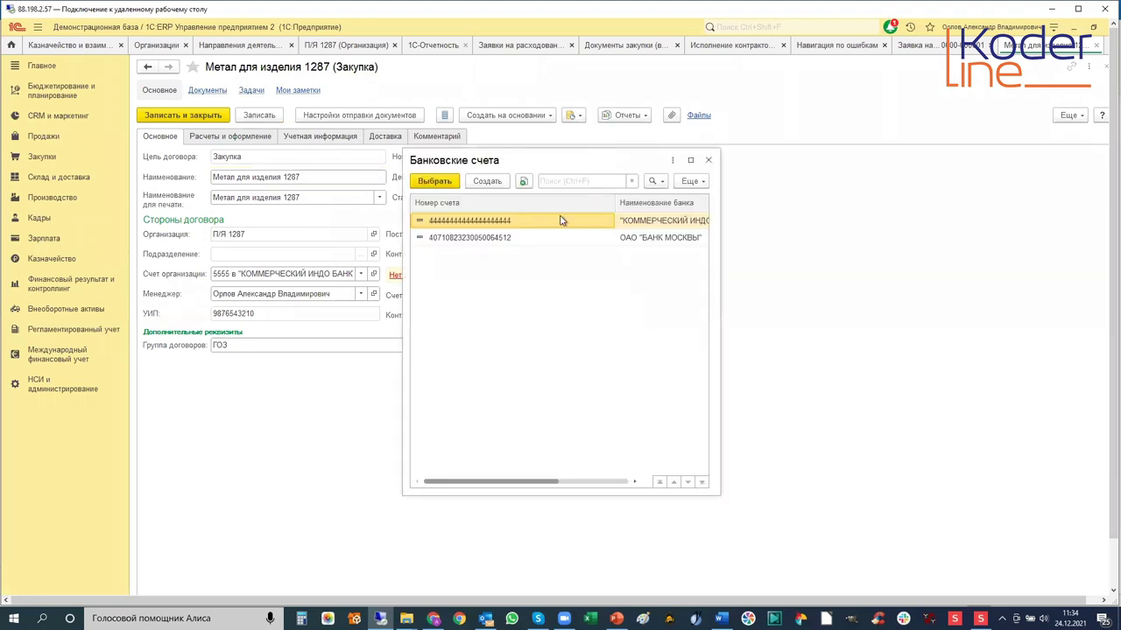
double_click(492, 223)
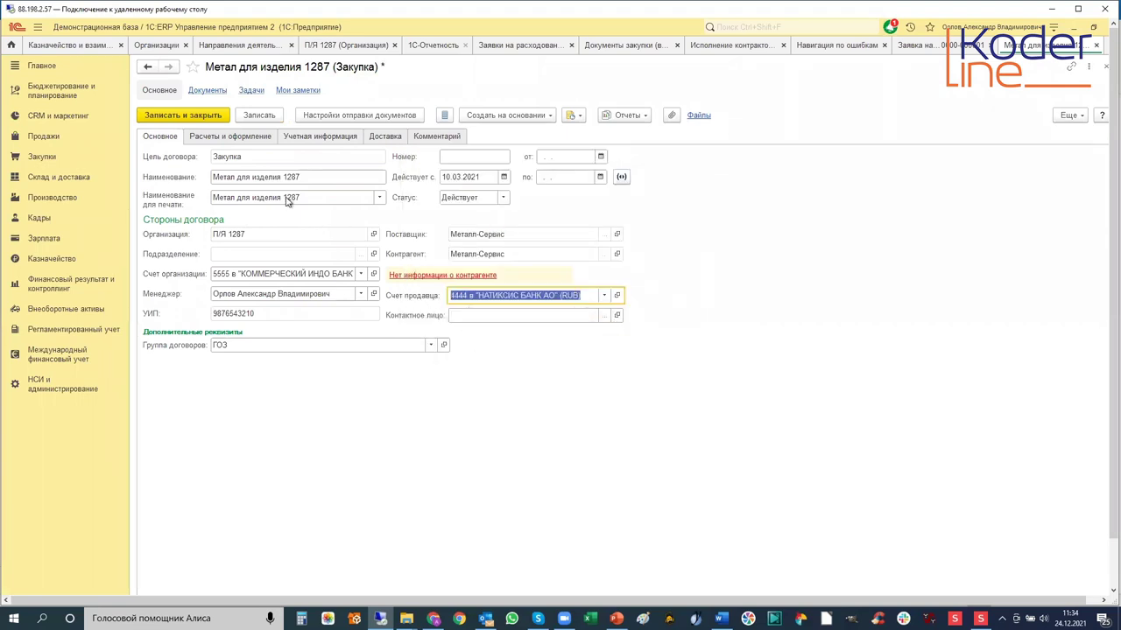
click(255, 116)
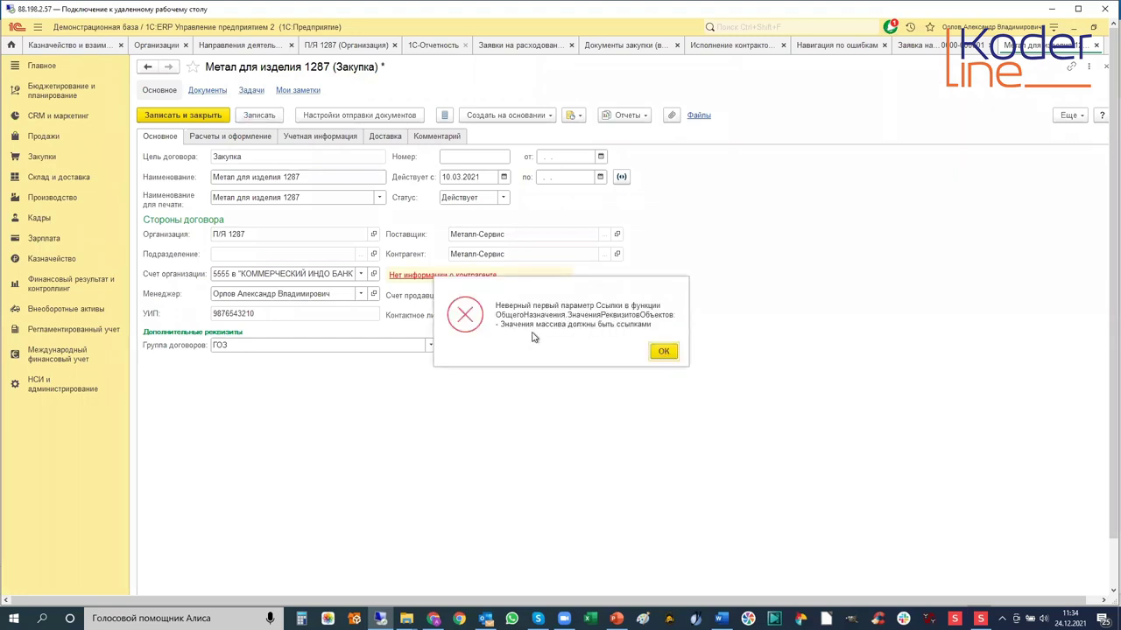
click(664, 352)
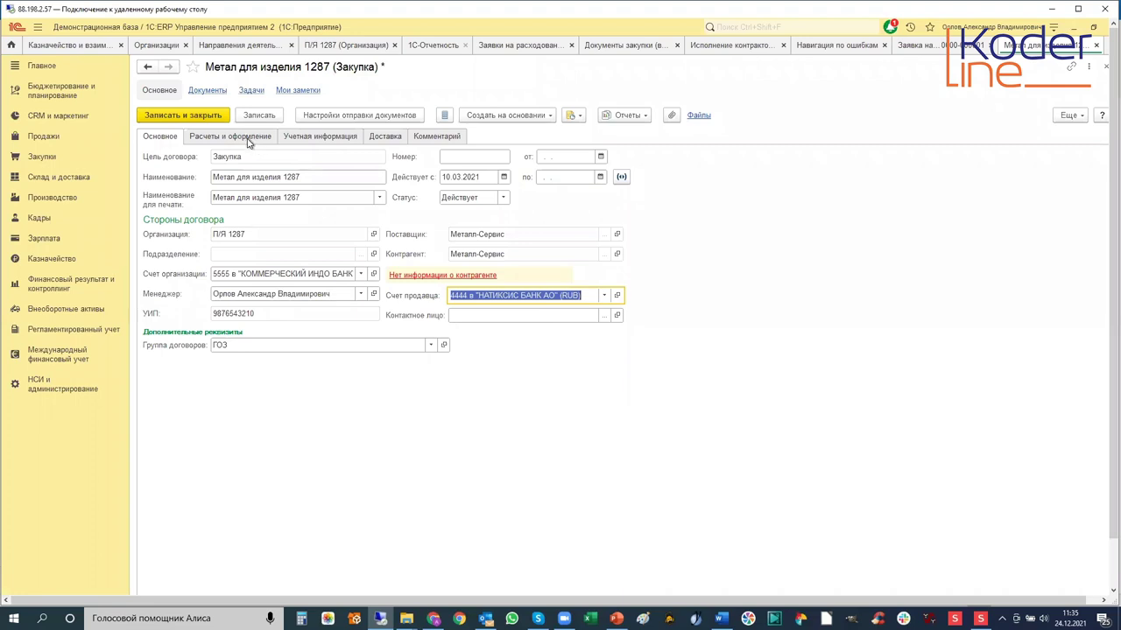
Close the contract and the payment request, discarding the changes in both.
click(1104, 69)
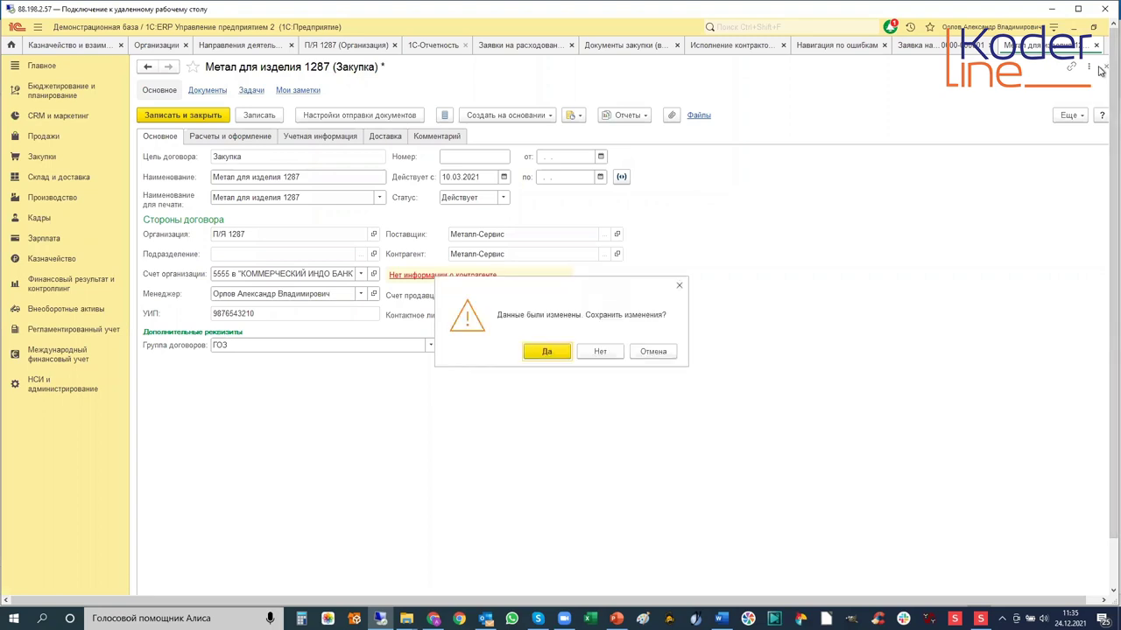
click(600, 351)
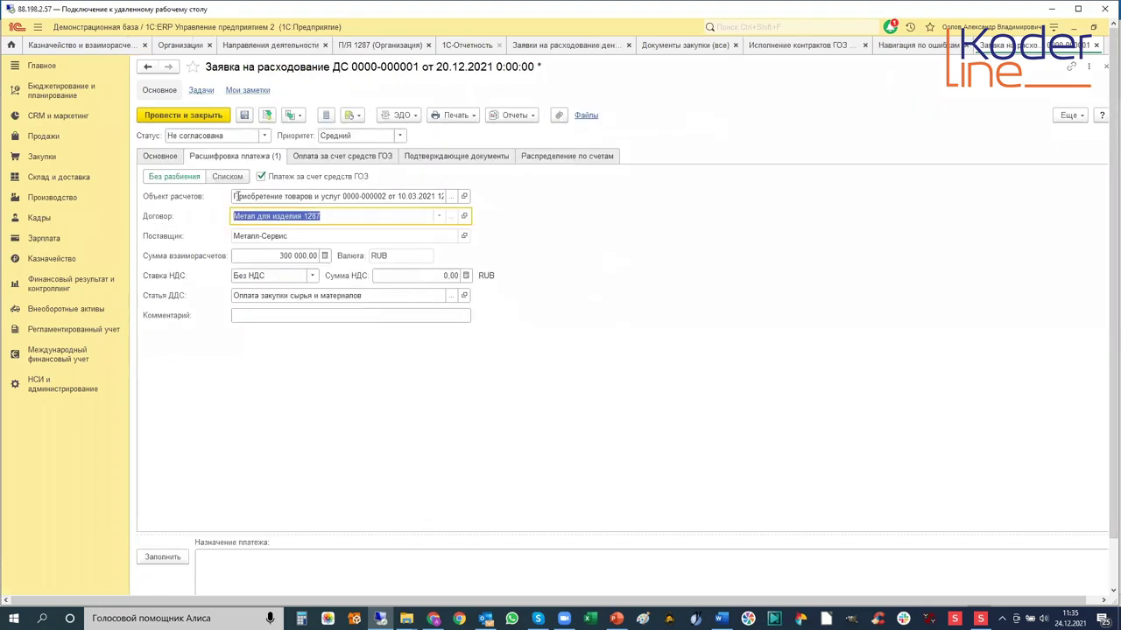
click(1096, 45)
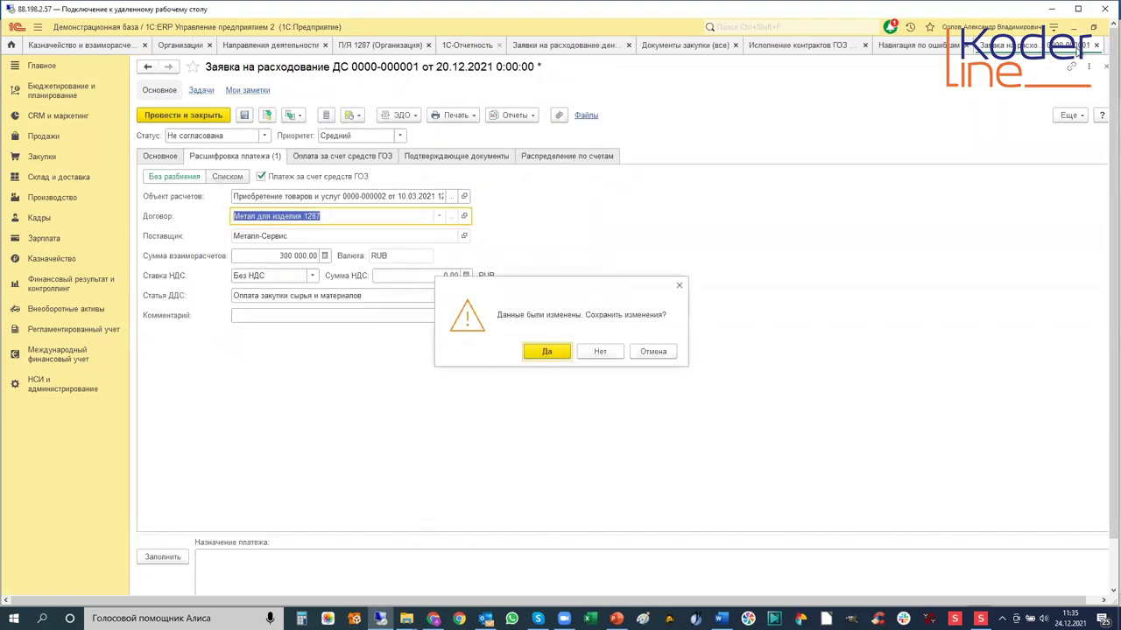
click(593, 353)
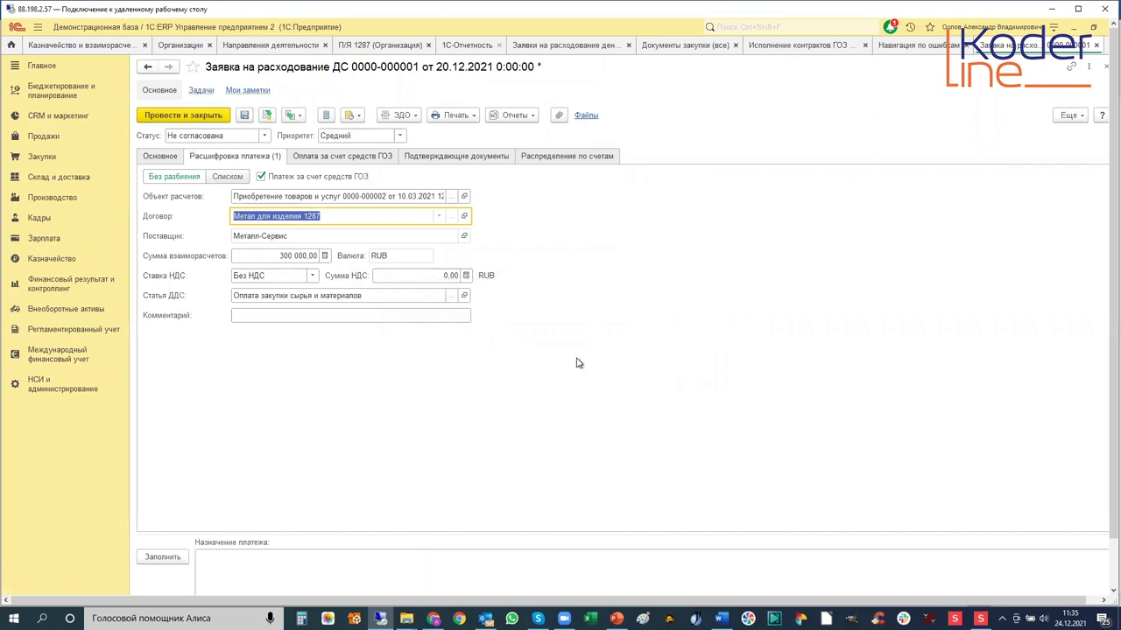
Create a new Оплата поставщику payment request and open the full counterparty list for its recipient.
click(169, 127)
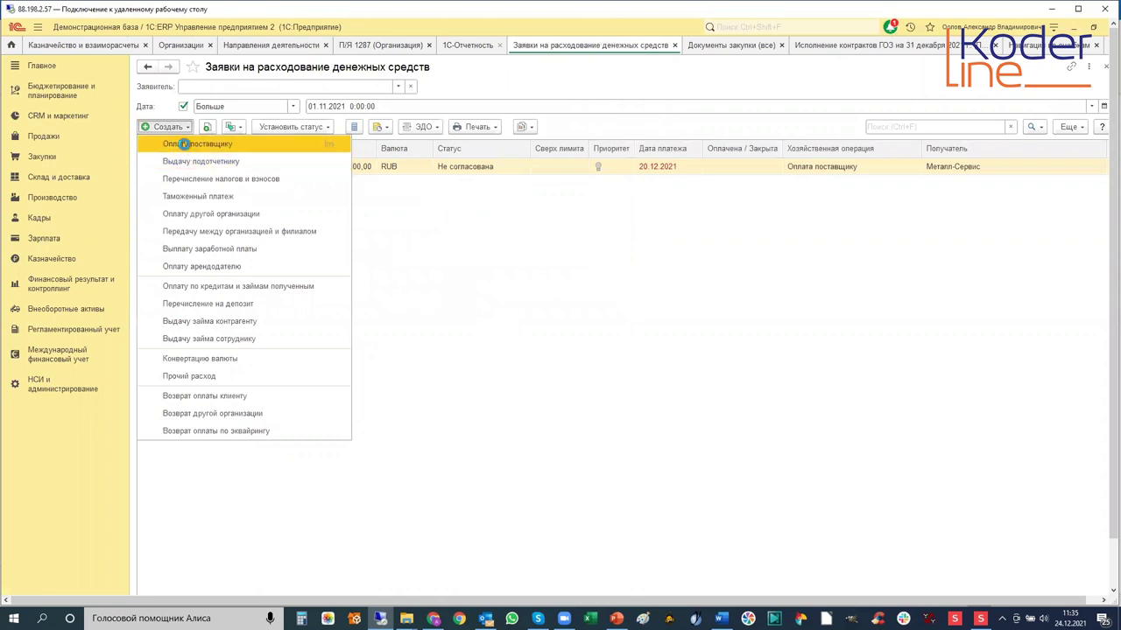
click(183, 144)
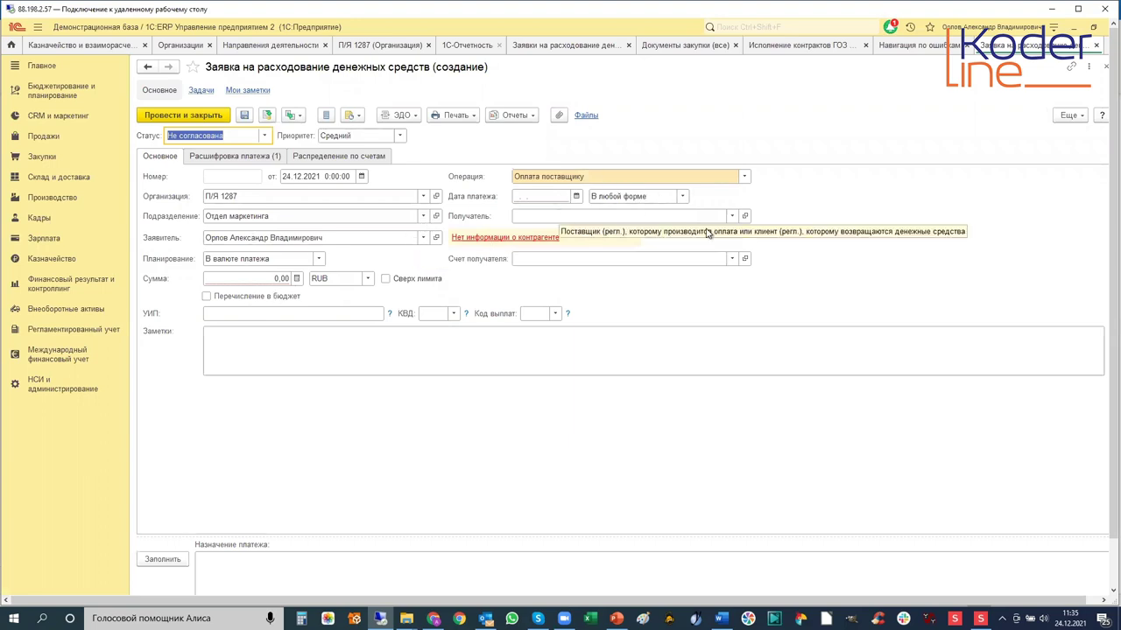
click(732, 216)
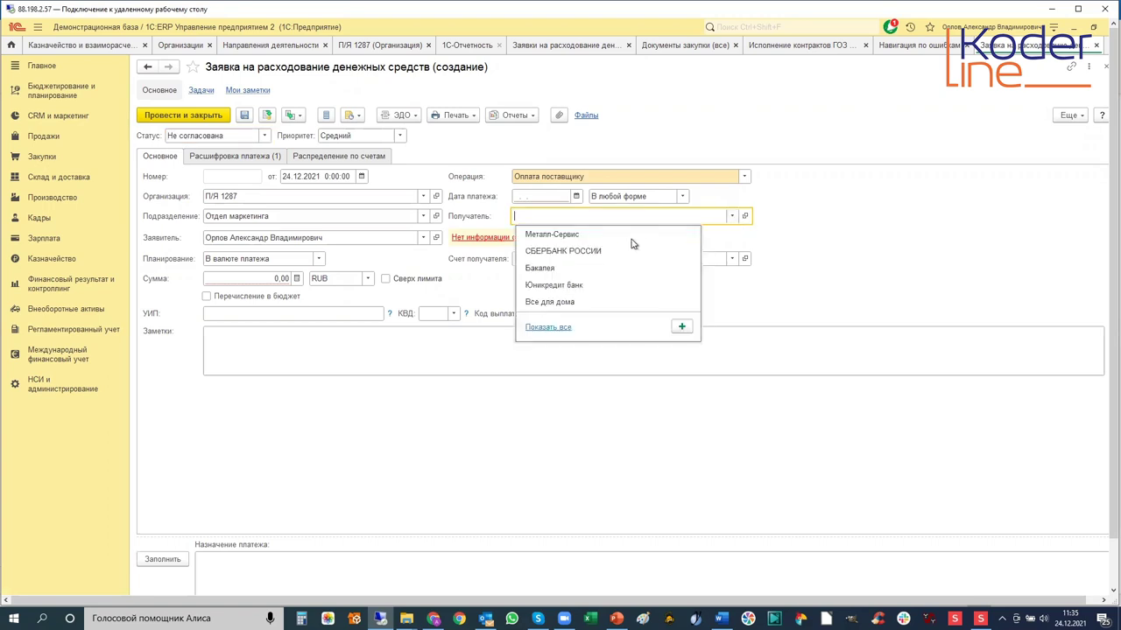
click(547, 327)
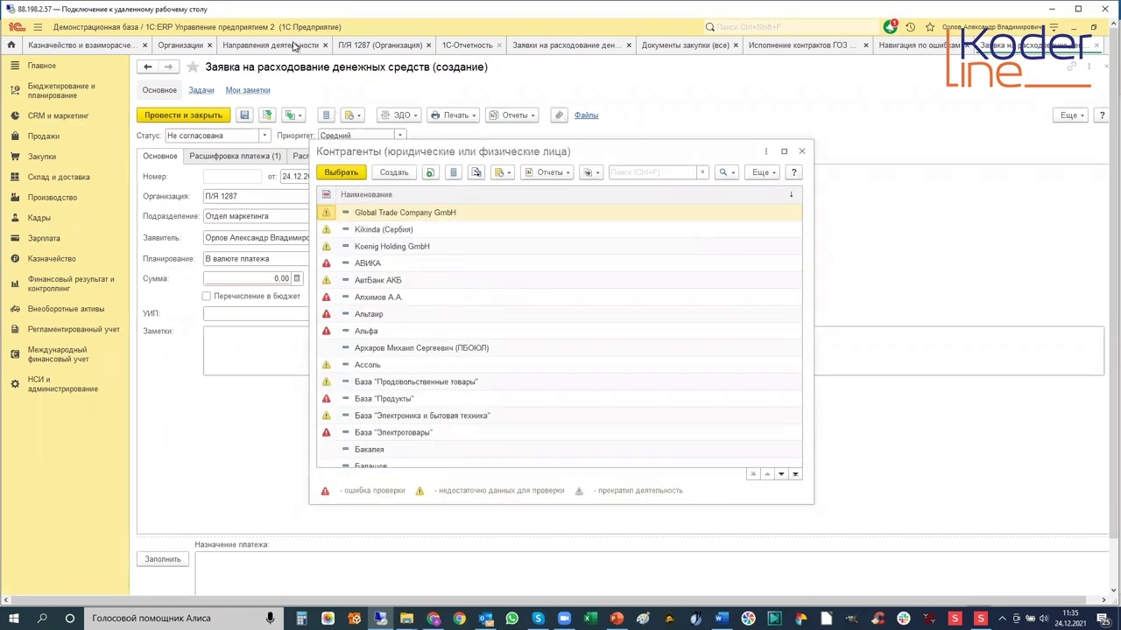
Check the П/Я 1287 purchase documents for the supplier of the 20.12.2021 purchase and return to the payment request.
click(675, 44)
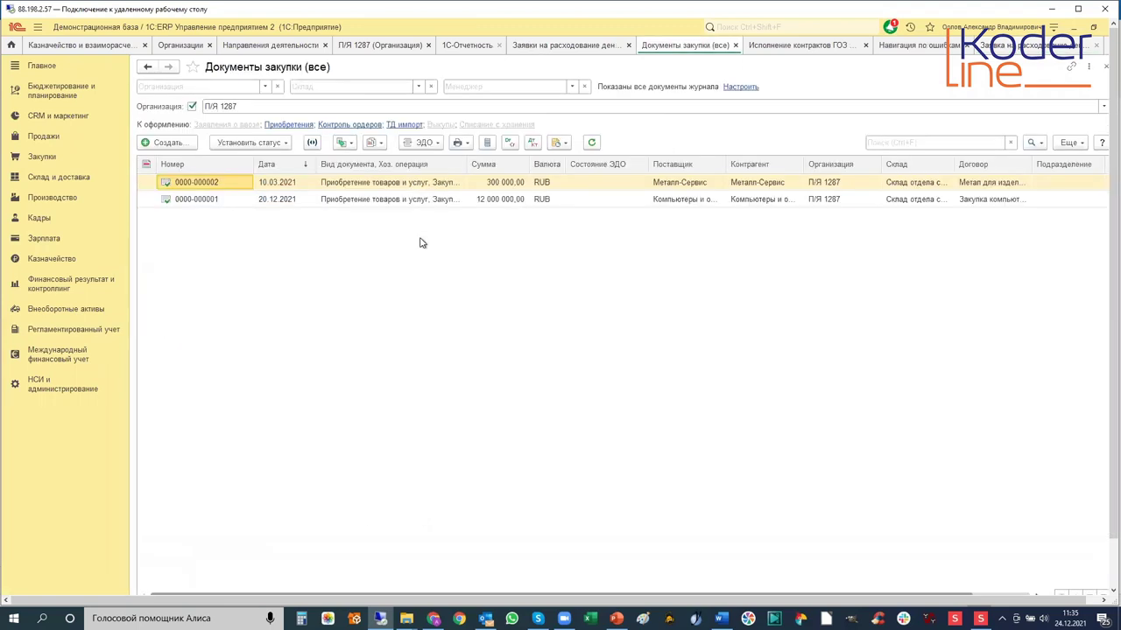
click(243, 203)
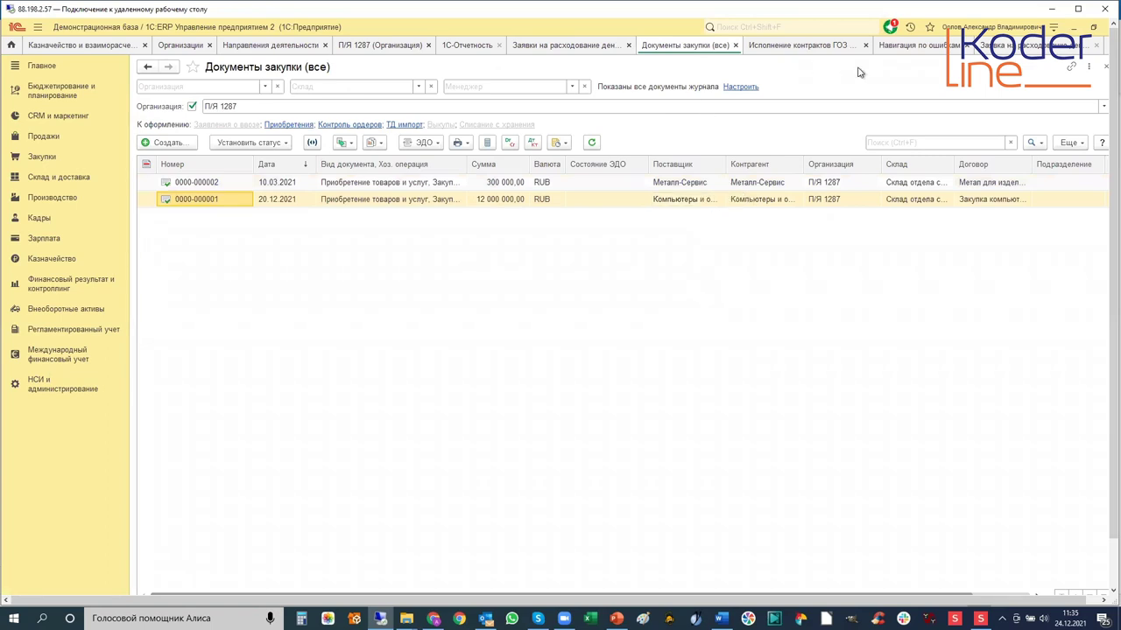
click(987, 48)
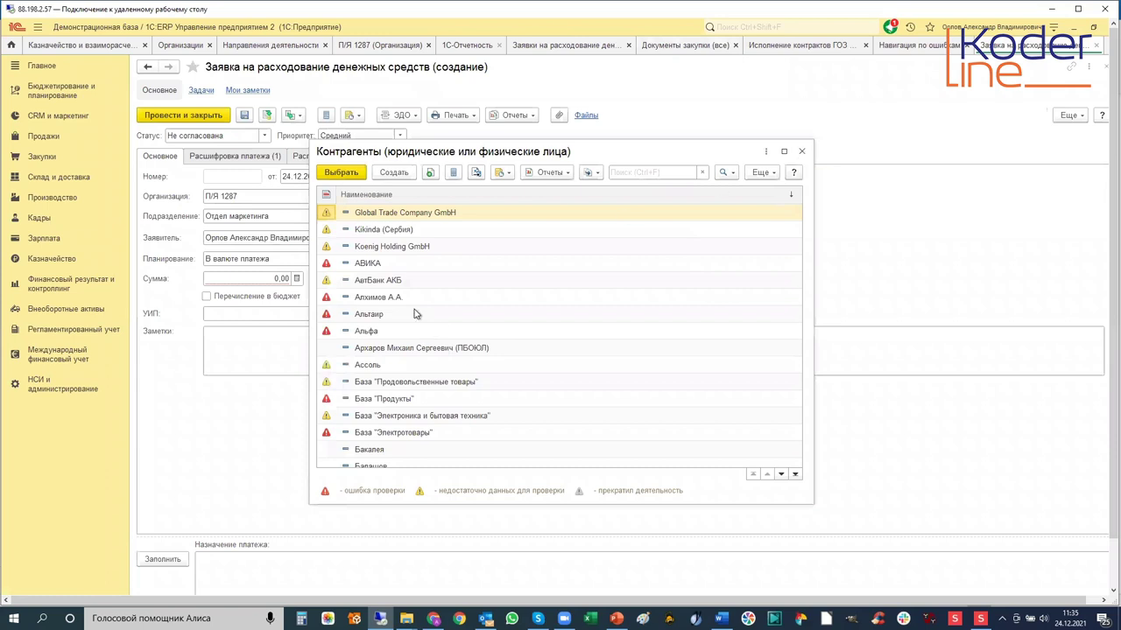
Search the counterparties for "ком" and choose Компьютеры и оргтехника as the payment recipient.
click(638, 173)
text(ко)
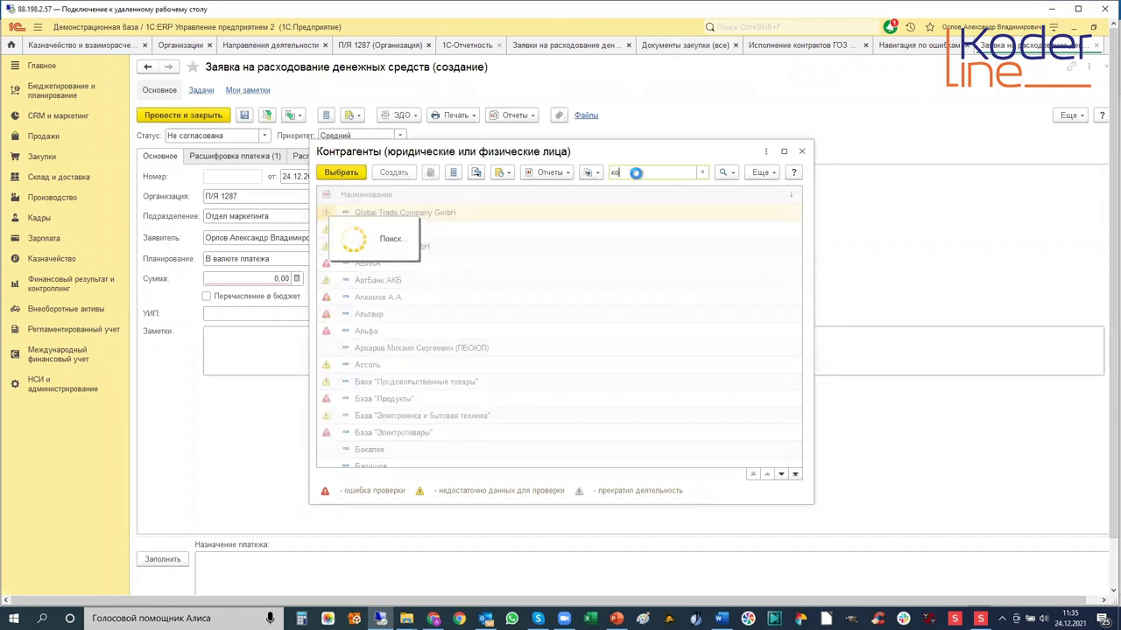
text(ппь)
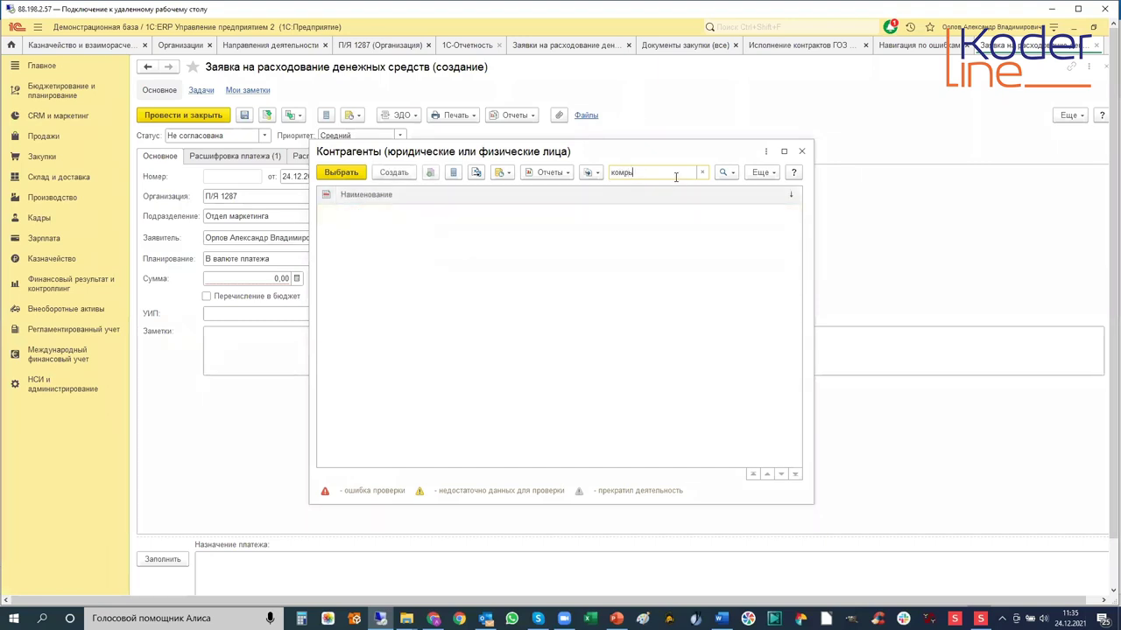
key(BackSpace)
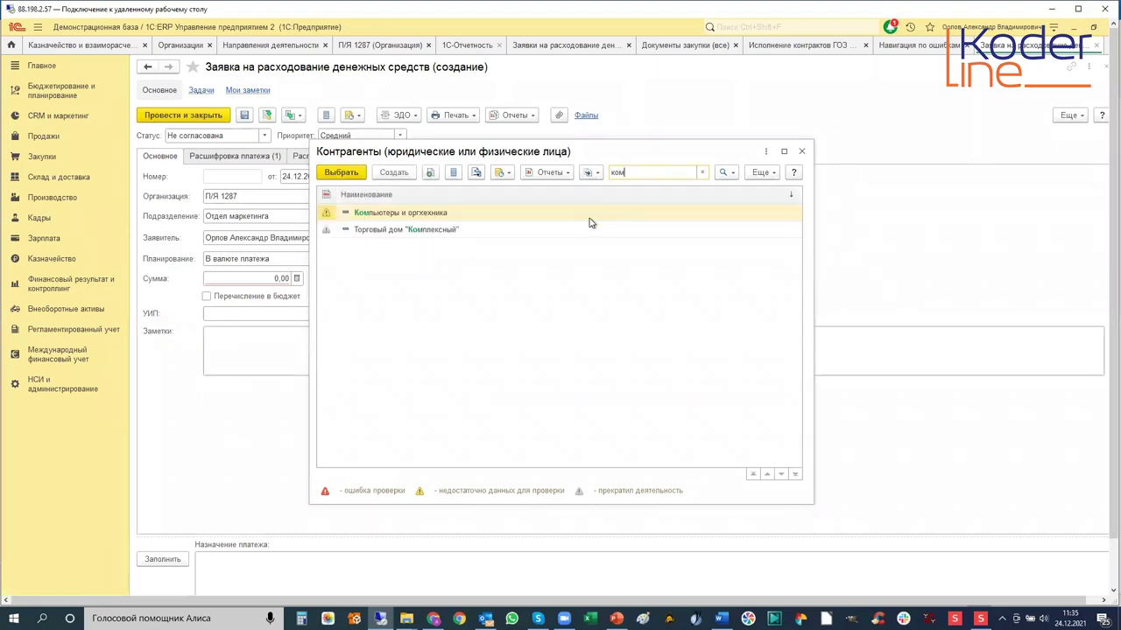
double_click(388, 216)
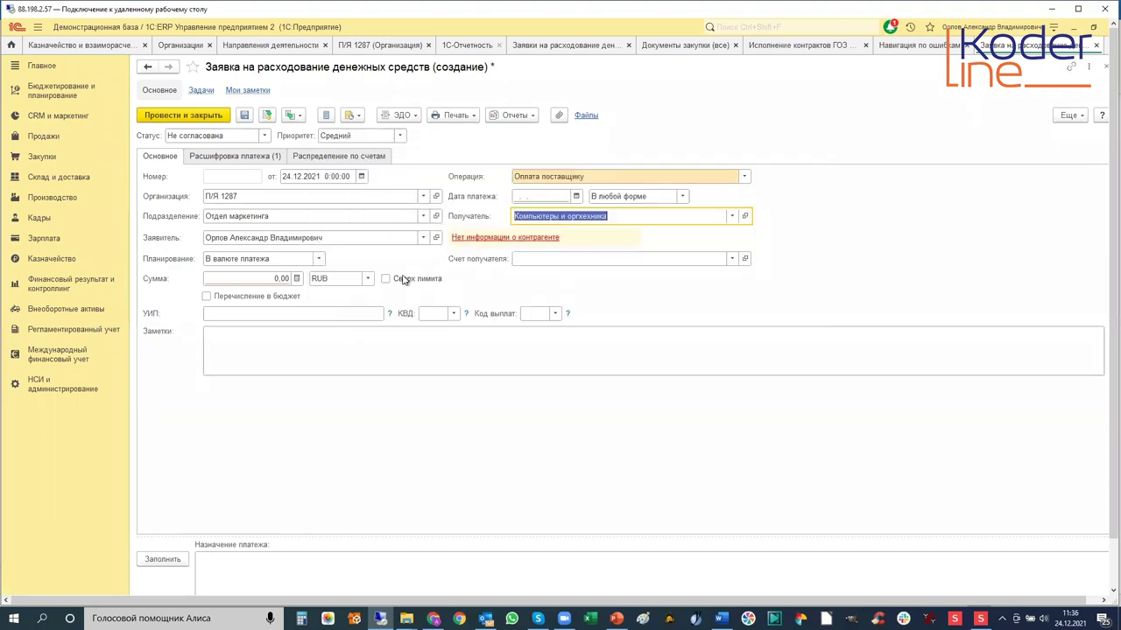
Set the recipient's account to the "КОММЕРЧЕСКИЙ ИНДО БАНК" ООО (RUB) account, check its separate ГОЗ account settings and save its card.
click(733, 261)
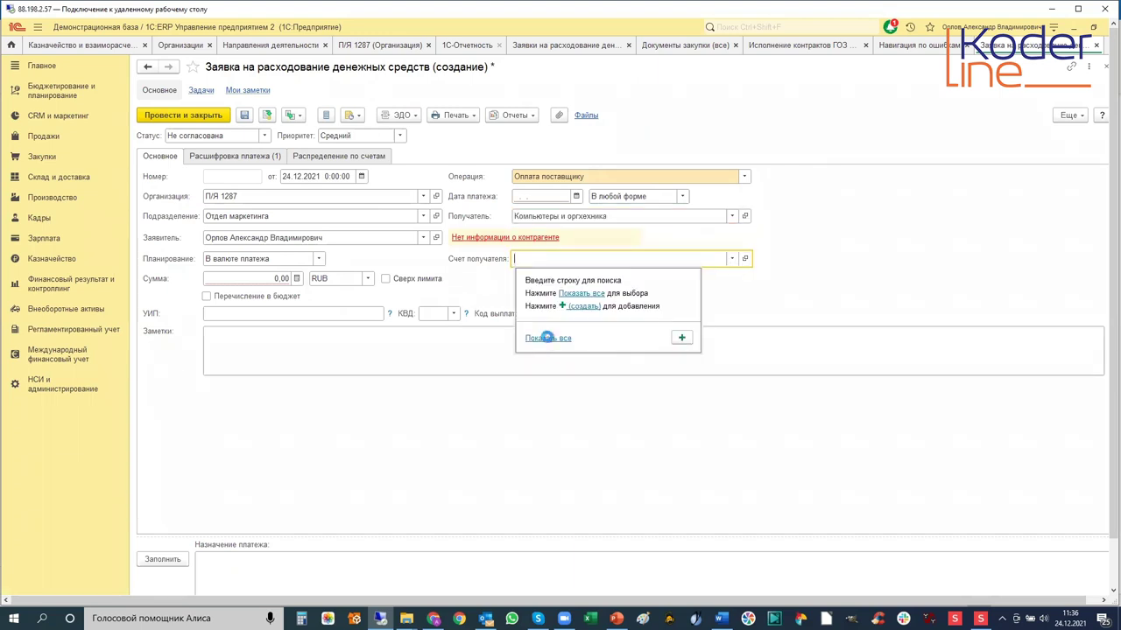
click(540, 338)
click(473, 238)
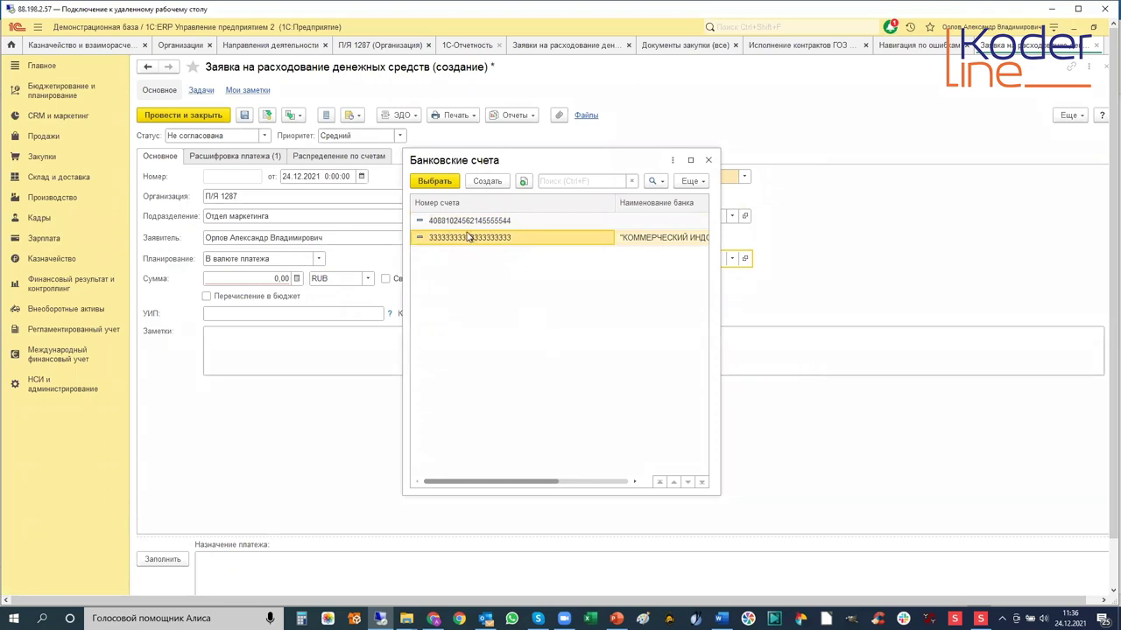
click(442, 185)
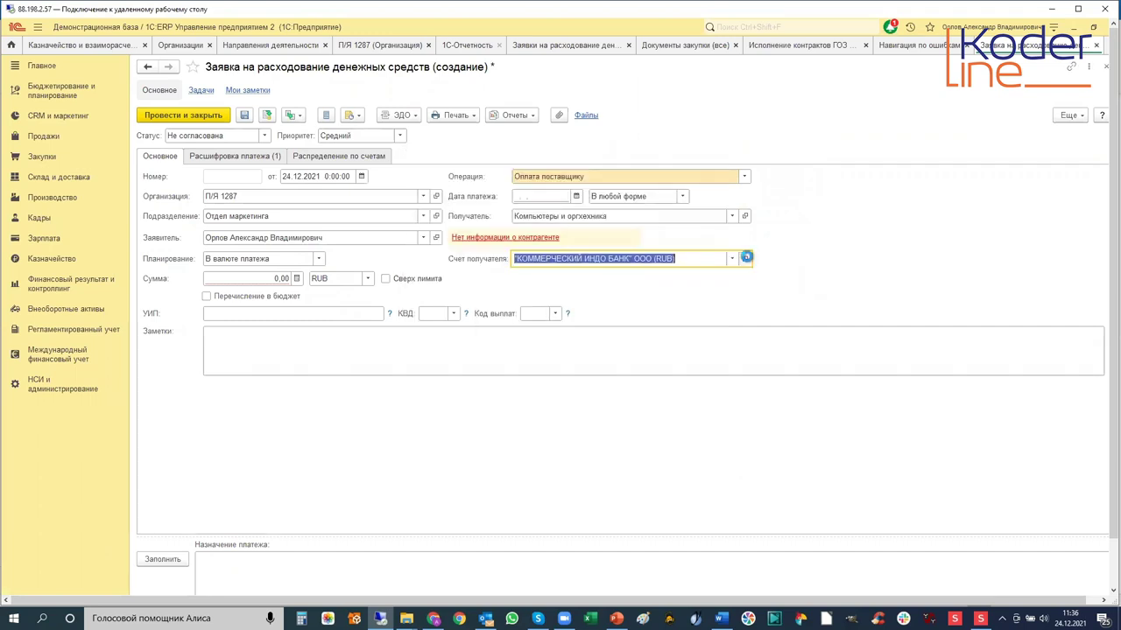
click(744, 258)
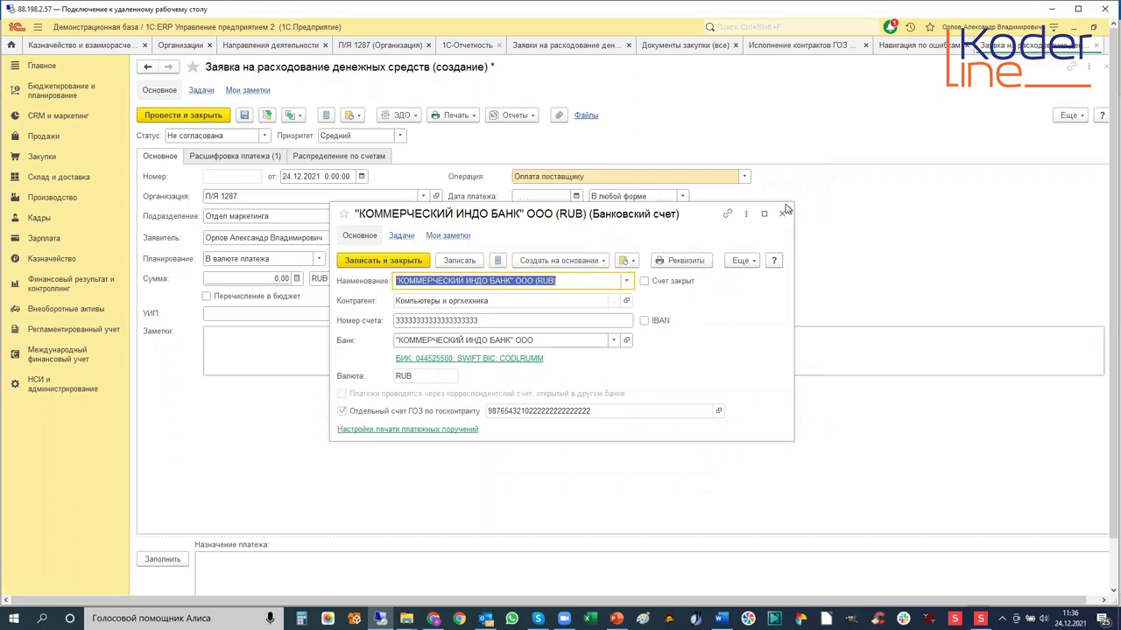
click(377, 261)
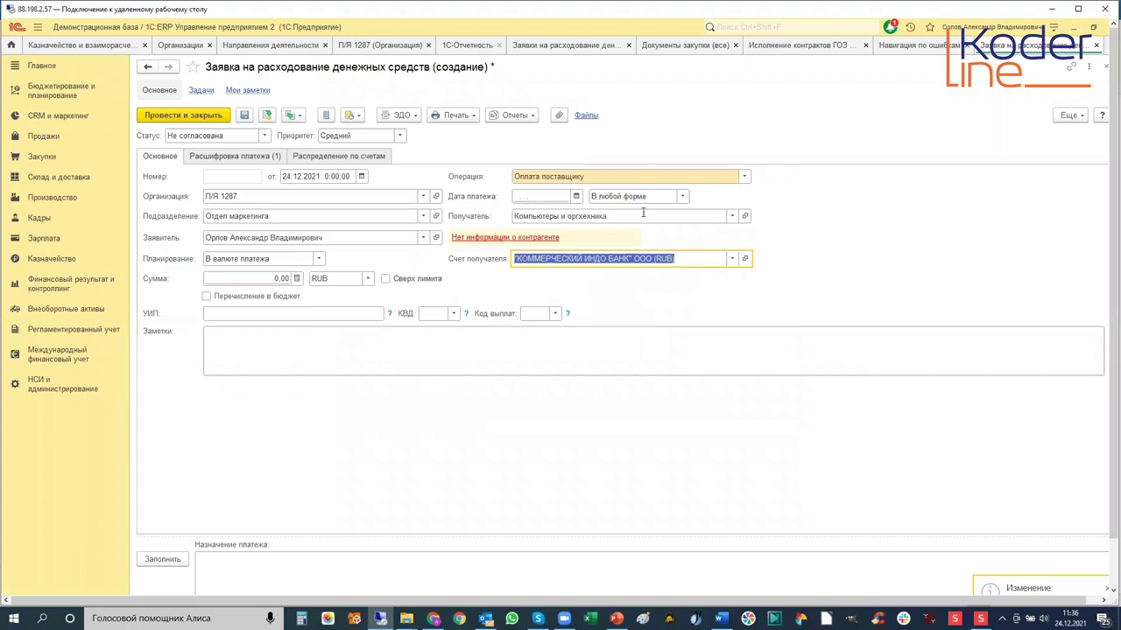
Set the payment date to 24.12.2021 and the request amount to 12 000 000 RUB.
click(577, 197)
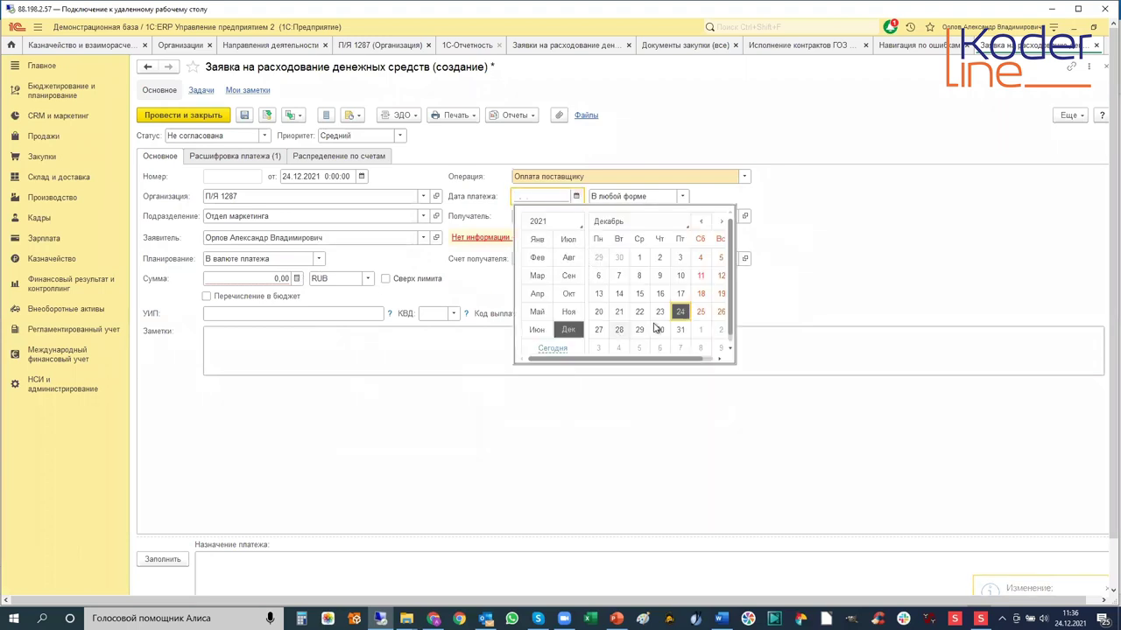
click(680, 312)
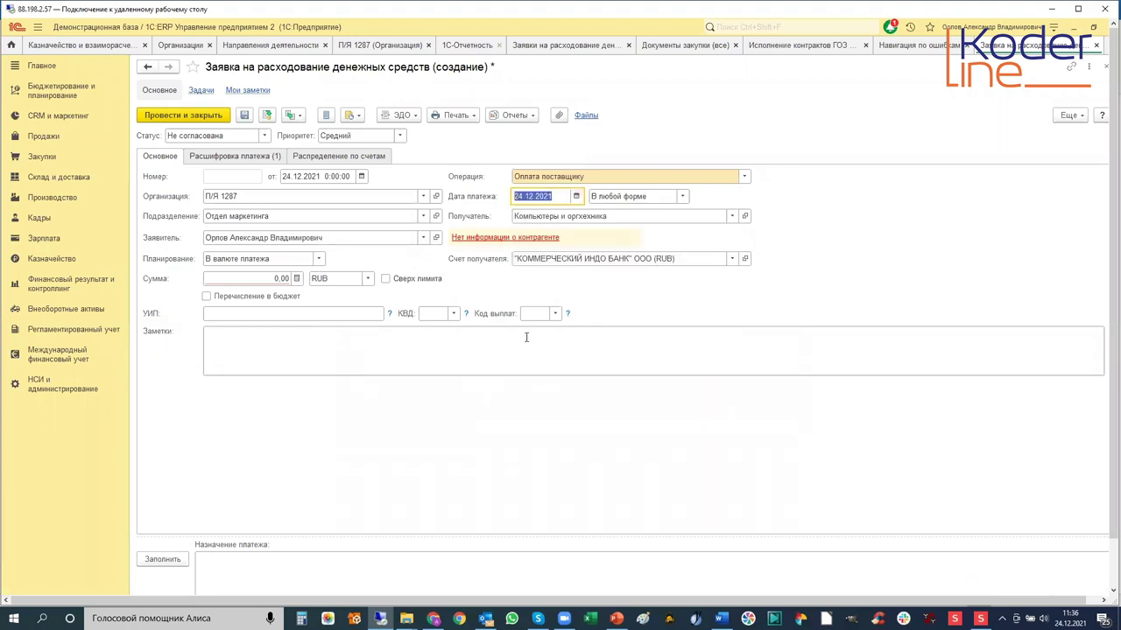
click(251, 280)
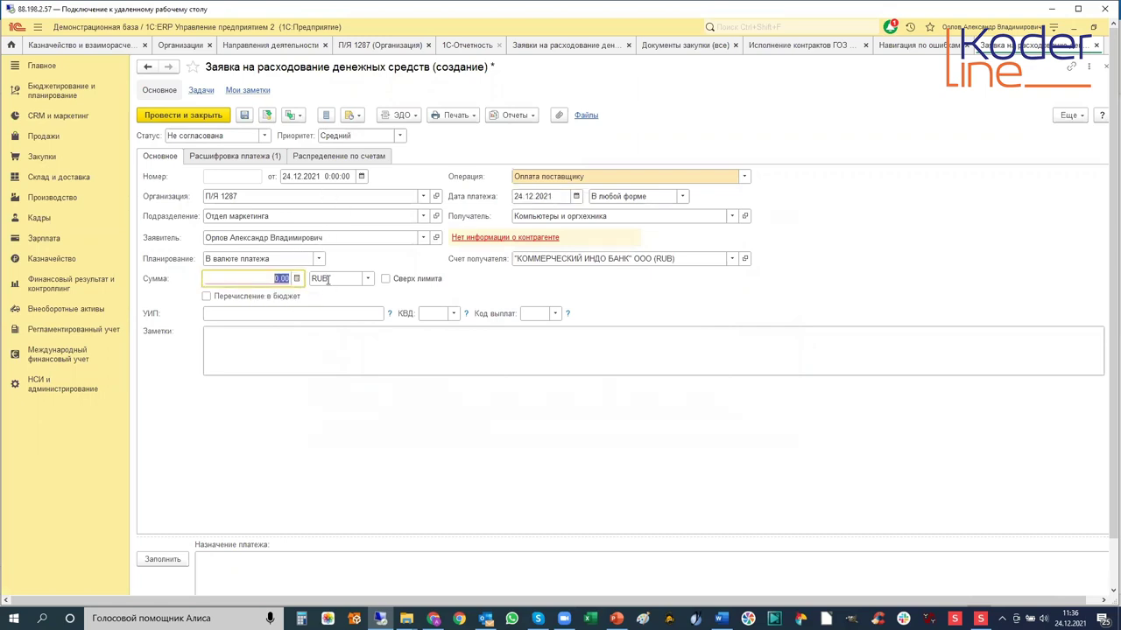
text(12 000 000,)
In the payment breakdown, select the supplier's goods and services purchase dated 20.12.2021 as the settlement object.
click(219, 158)
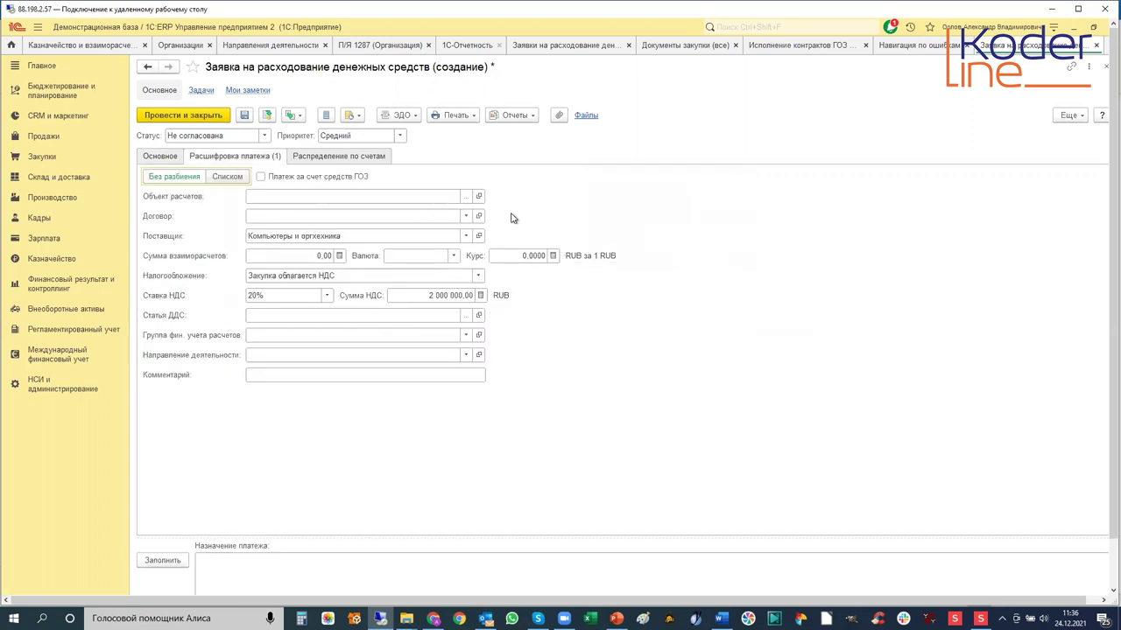
click(471, 196)
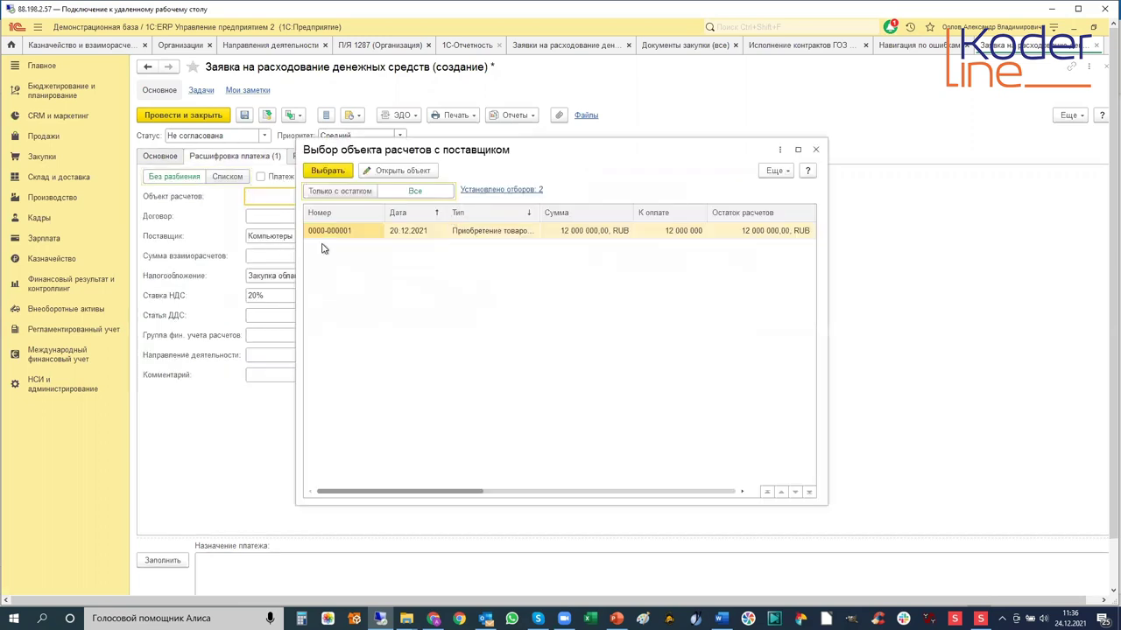
click(345, 233)
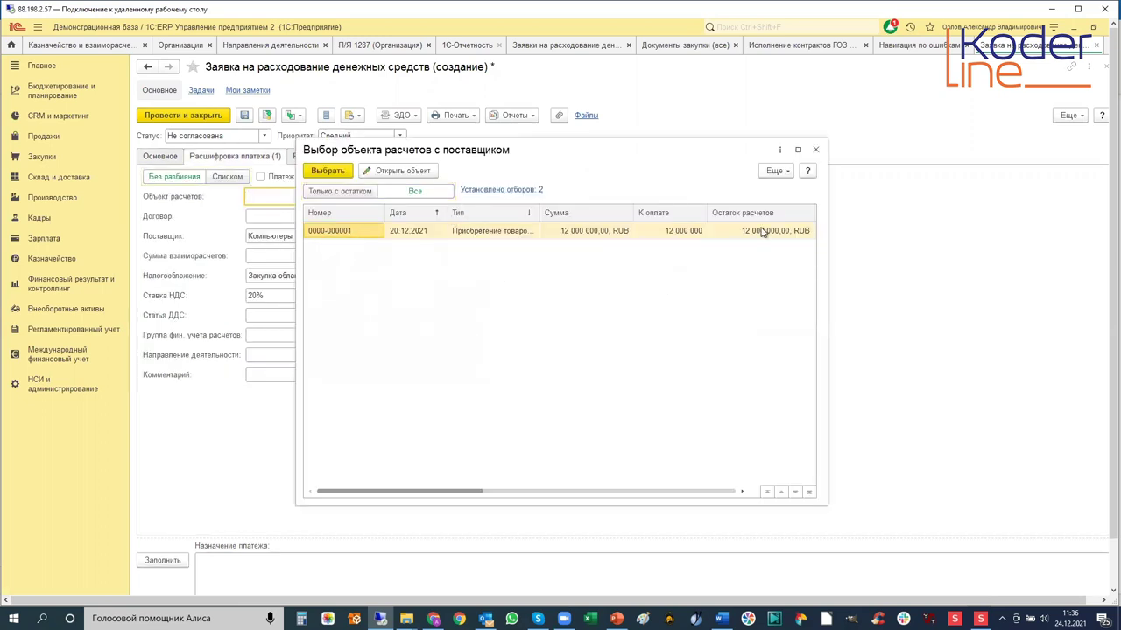
click(322, 171)
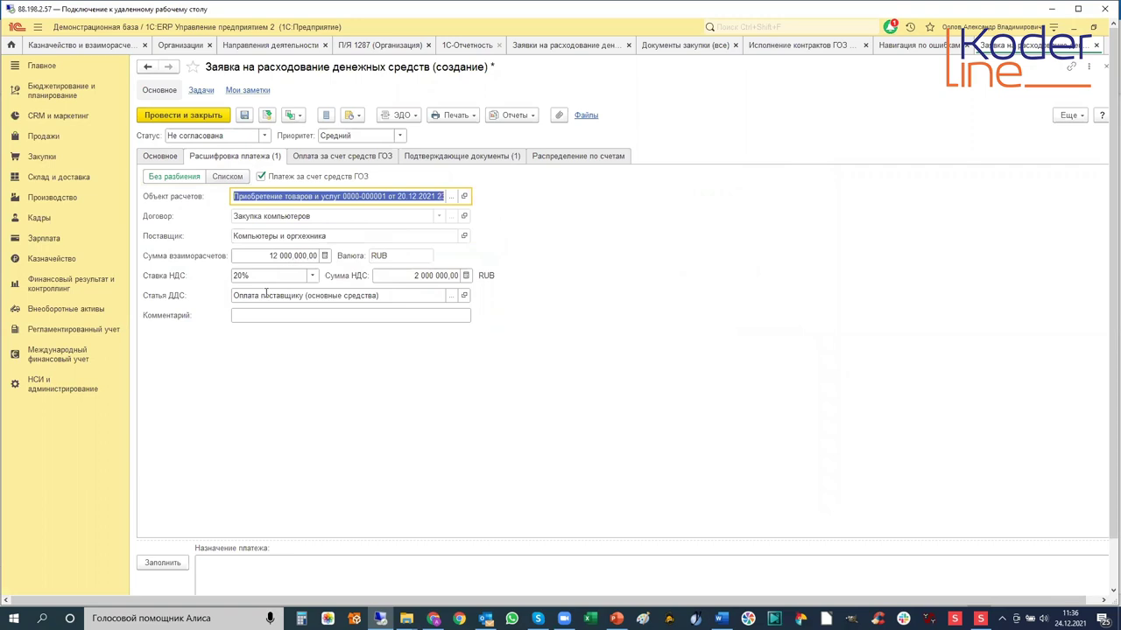
Review the ГОЗ payment details and the card of the 275-ФЗ payment type Списание на отдельный счет.
click(317, 158)
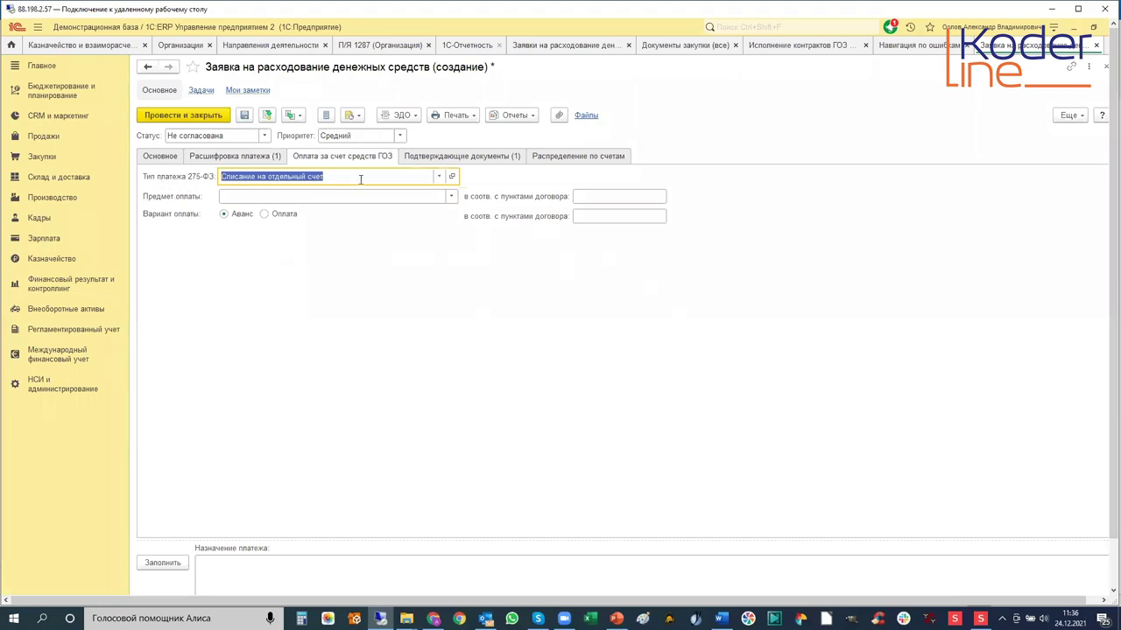
click(452, 178)
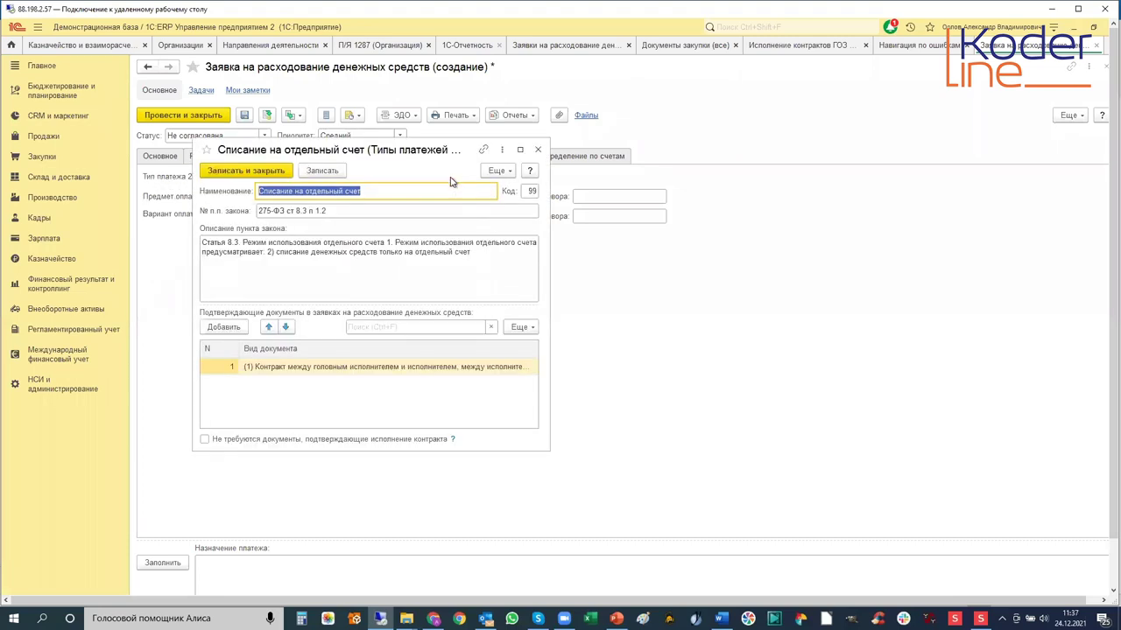
click(537, 150)
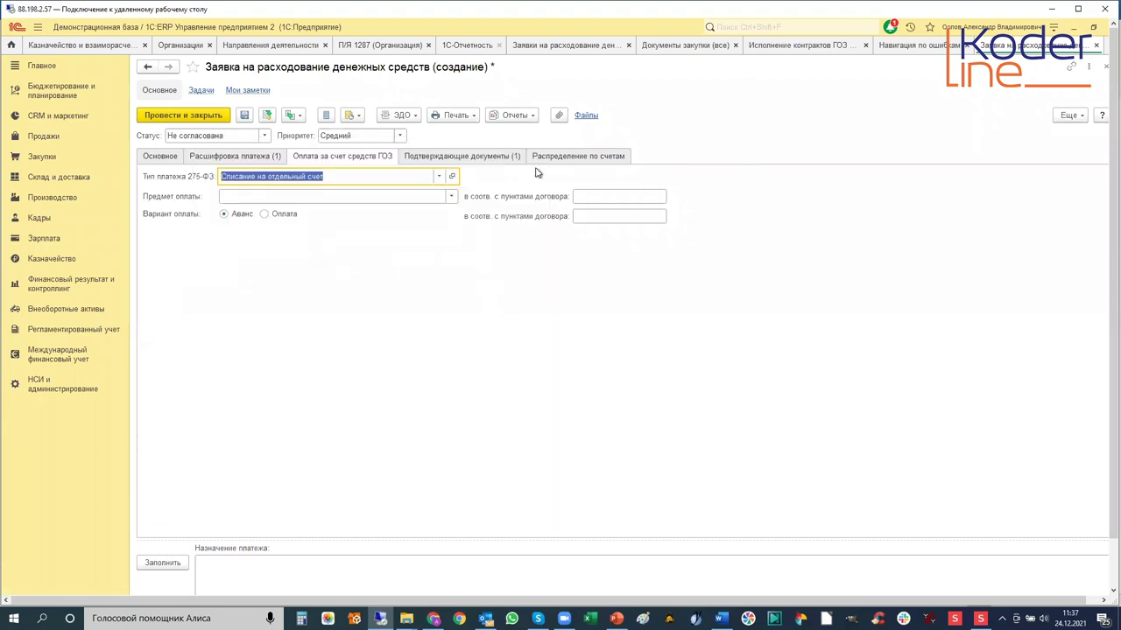
Examine the supporting documents list, including the document number field of the Акт приёма-передачи товаров row.
click(466, 157)
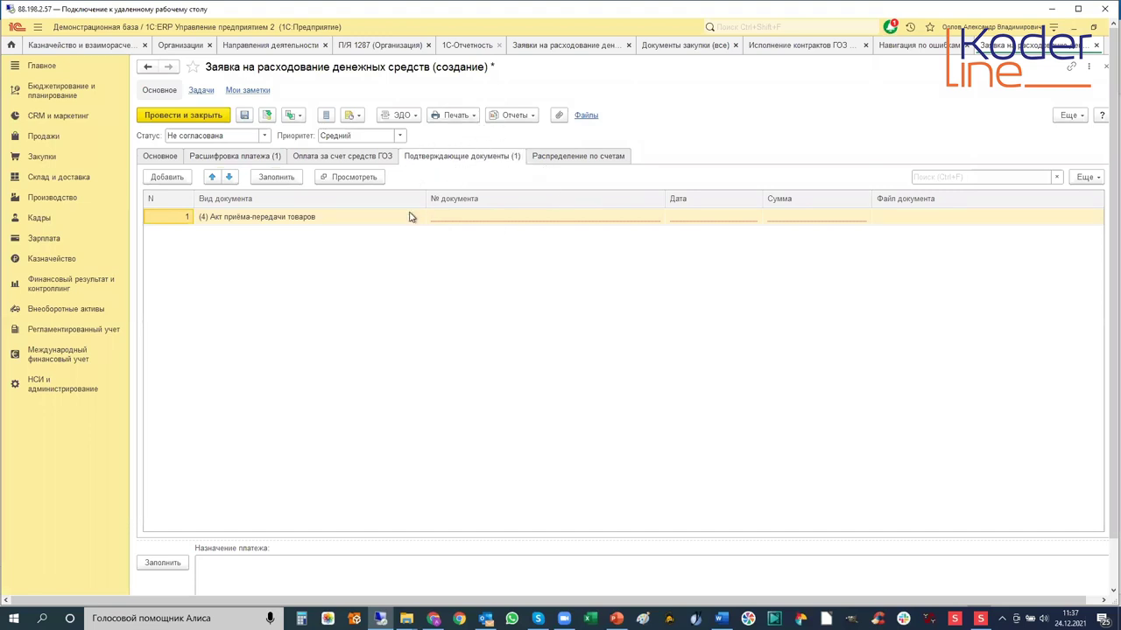
click(335, 220)
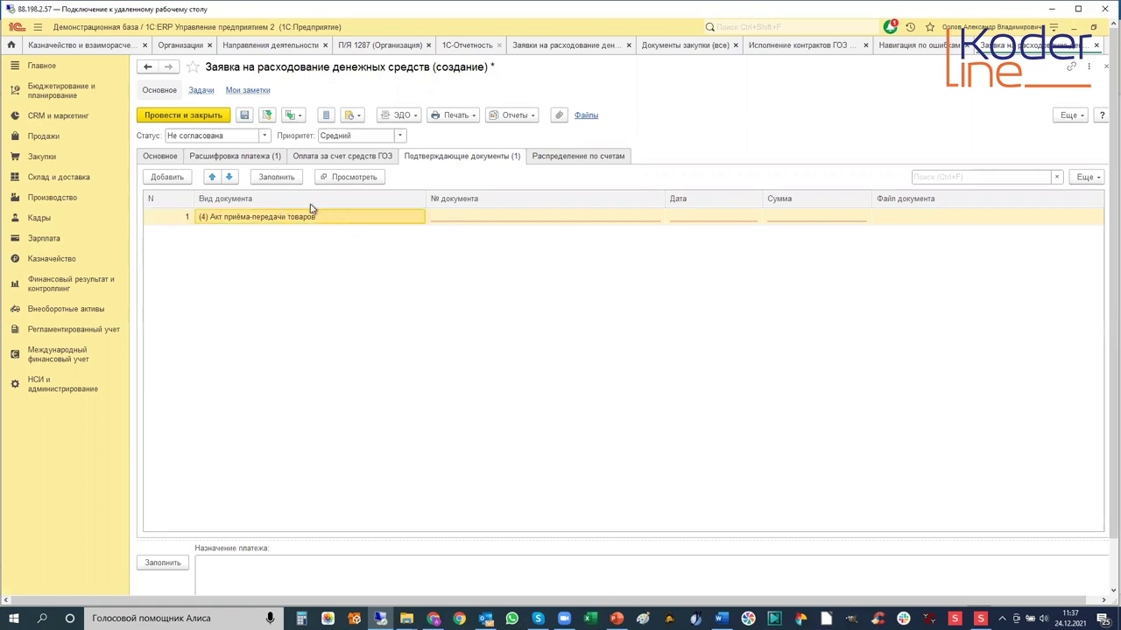
click(480, 218)
click(481, 215)
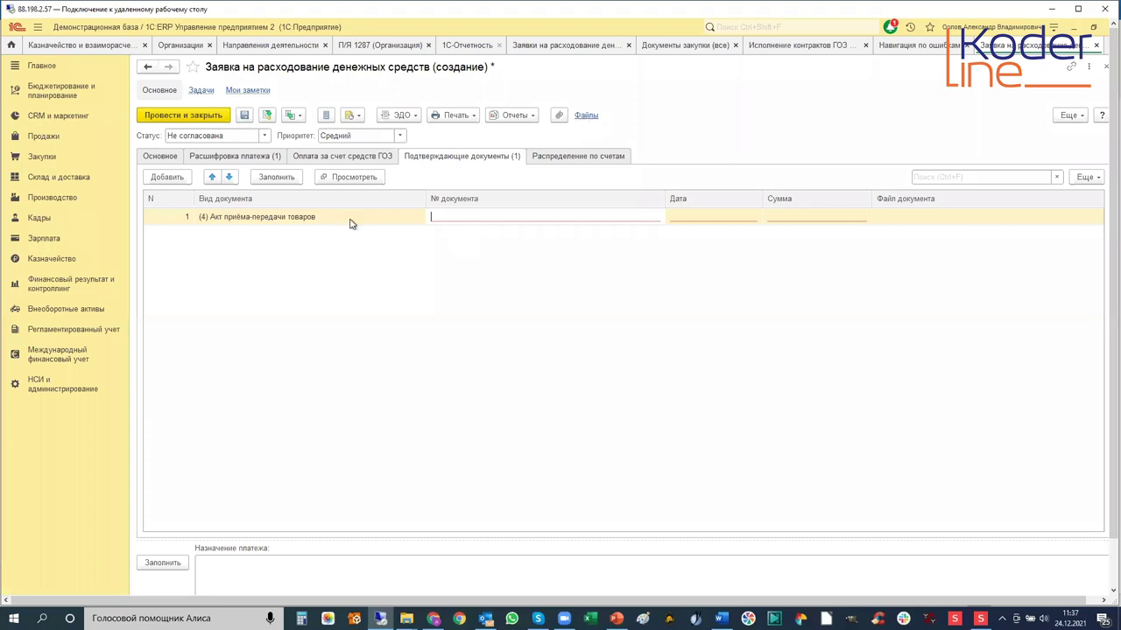
Save the payment request to view its attached files, and return to the request.
click(586, 115)
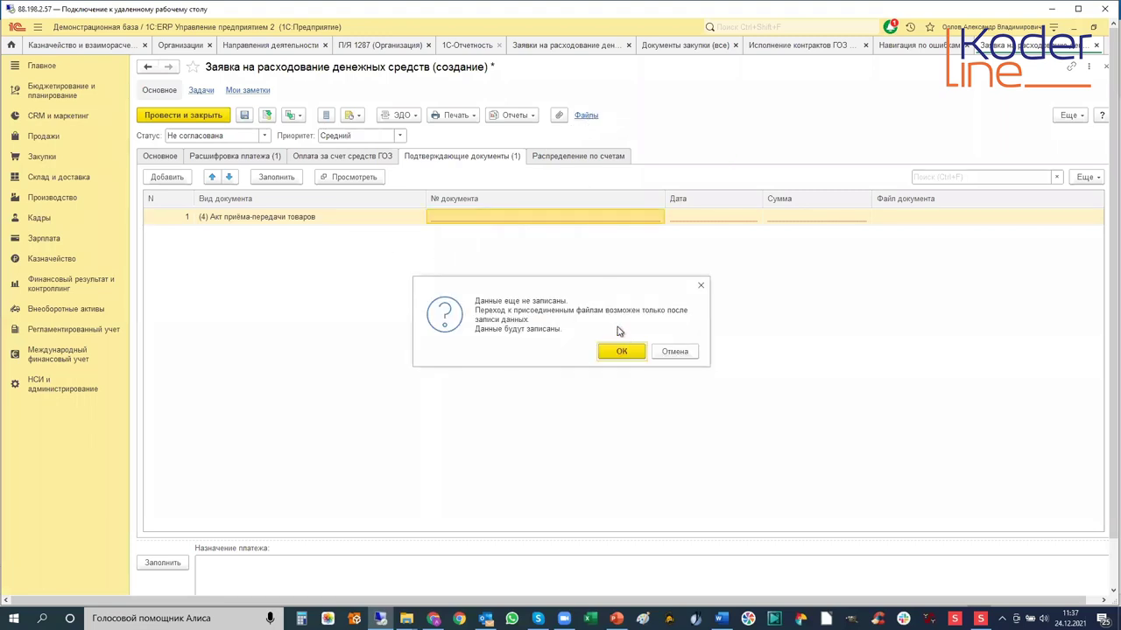
click(623, 351)
click(1104, 68)
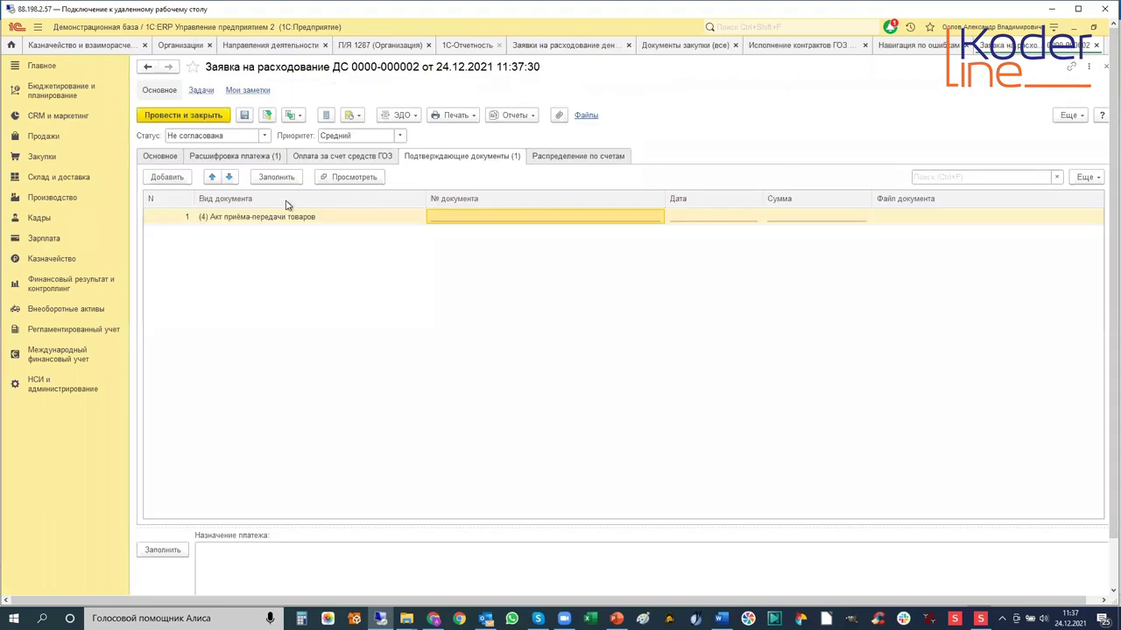
Review the saved request's account distribution, ГОЗ payment details, payment breakdown, main data and supporting documents.
click(232, 222)
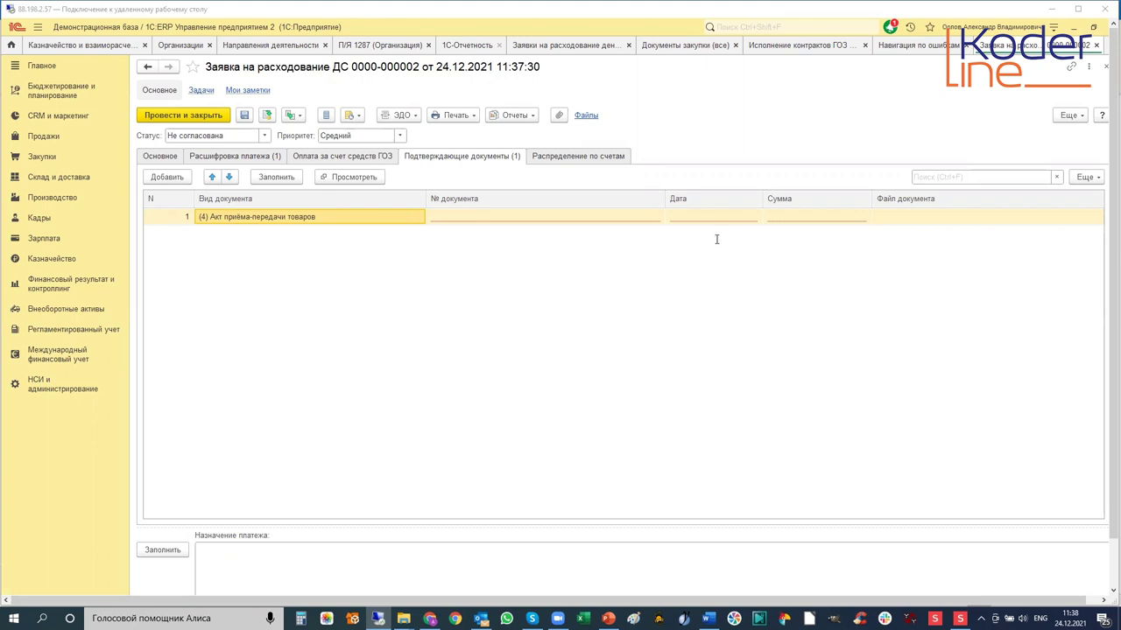
click(589, 157)
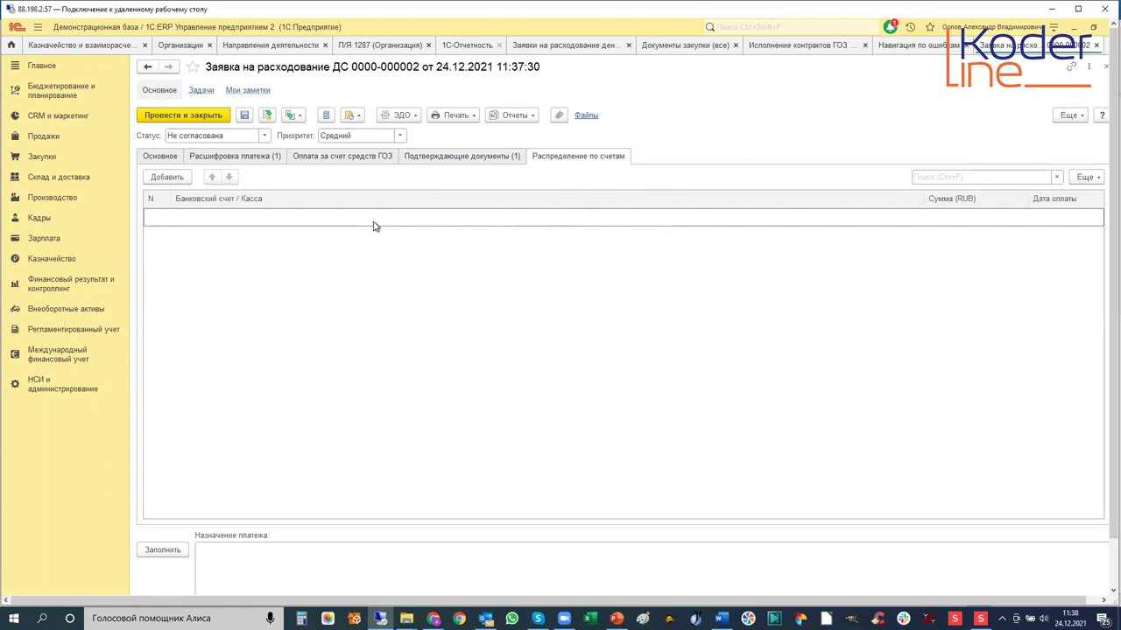
click(465, 156)
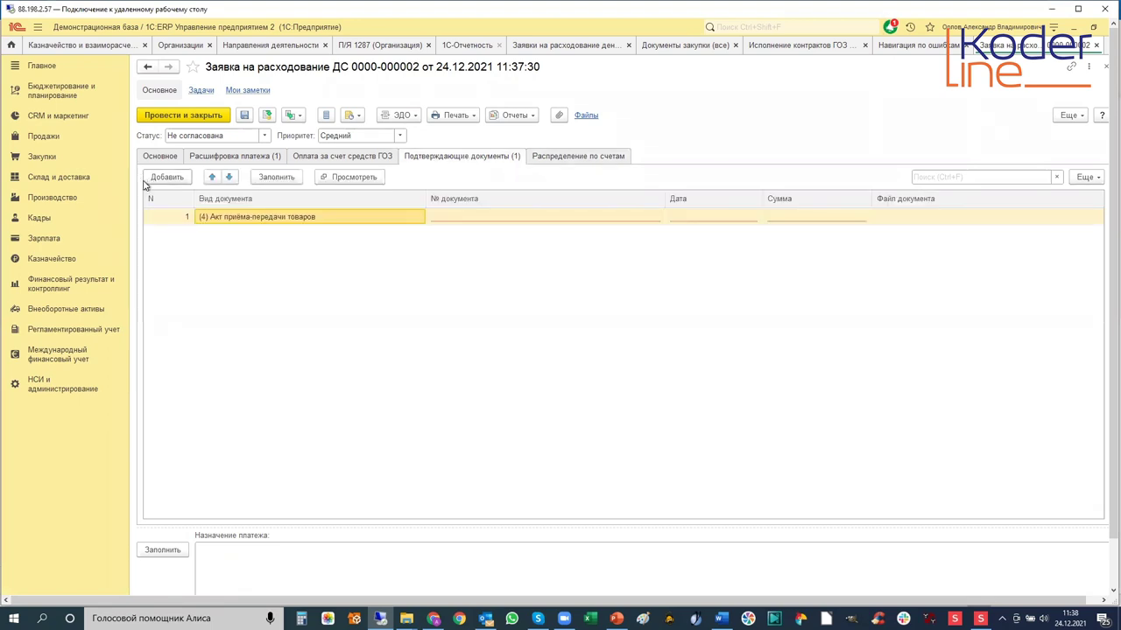
click(344, 158)
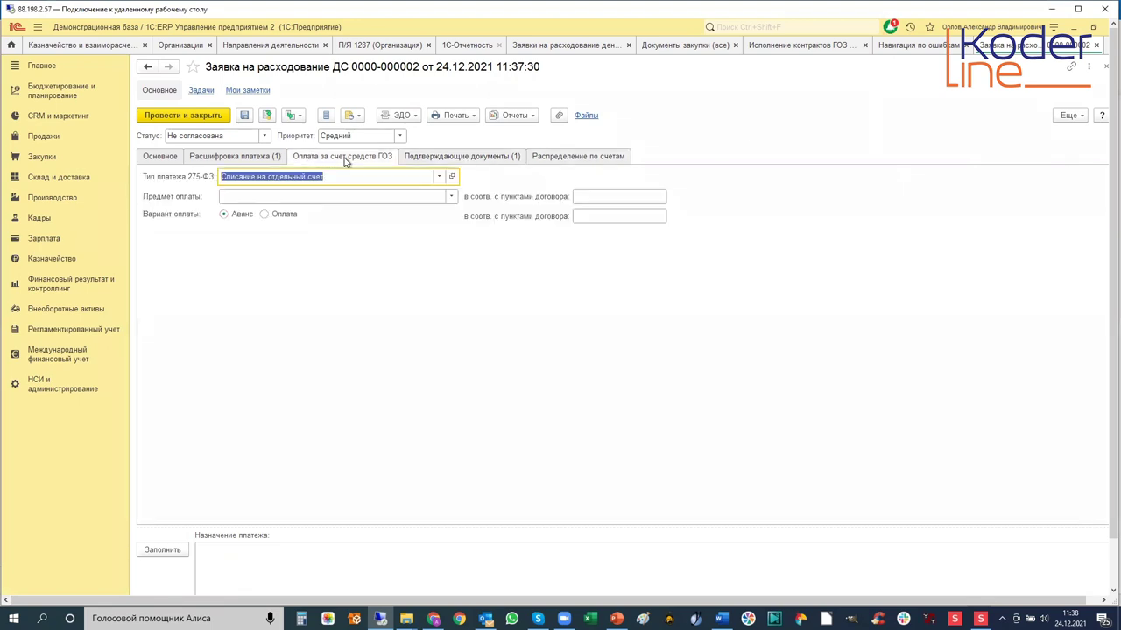
click(243, 157)
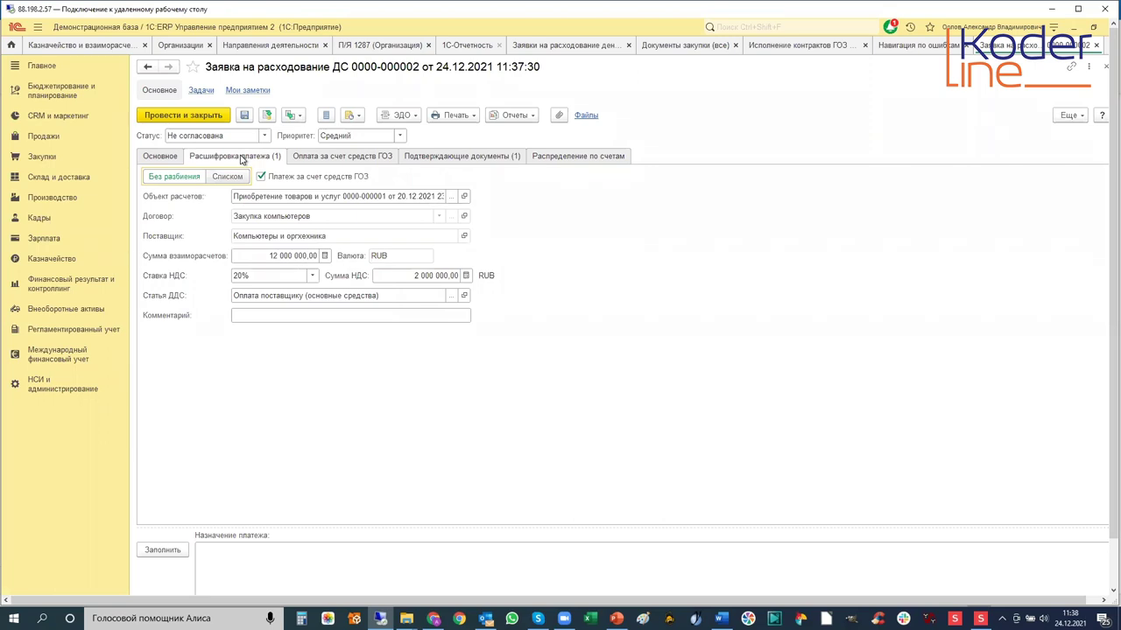
click(160, 157)
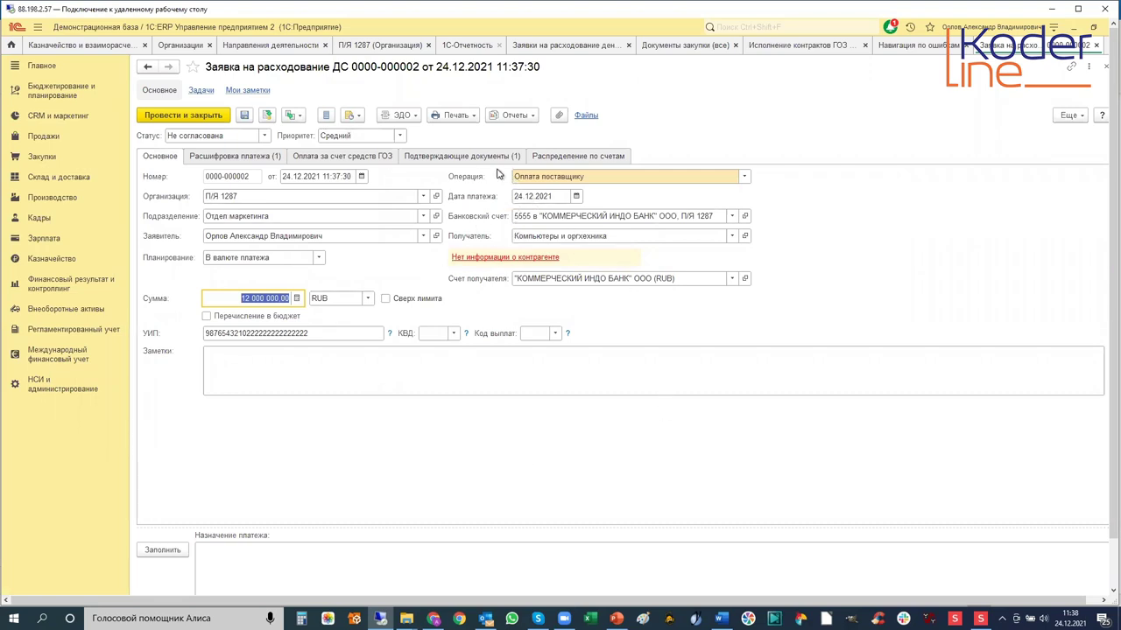
click(461, 160)
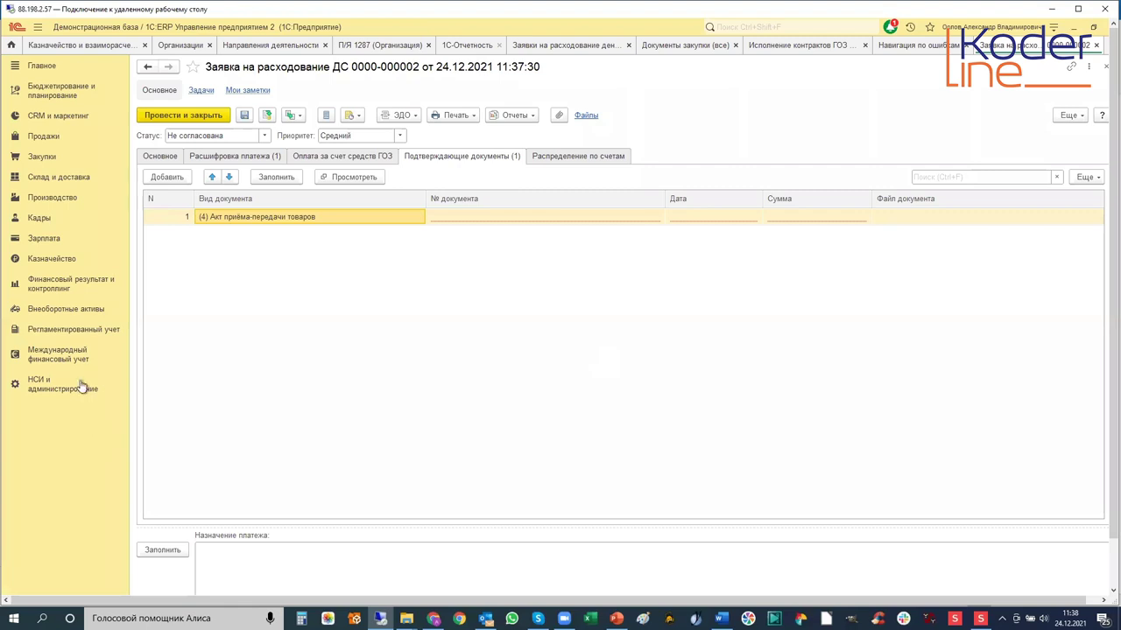
Open the list of regulated reports and select the last Исполнение контрактов ГОЗ report of П/Я 1287.
click(64, 332)
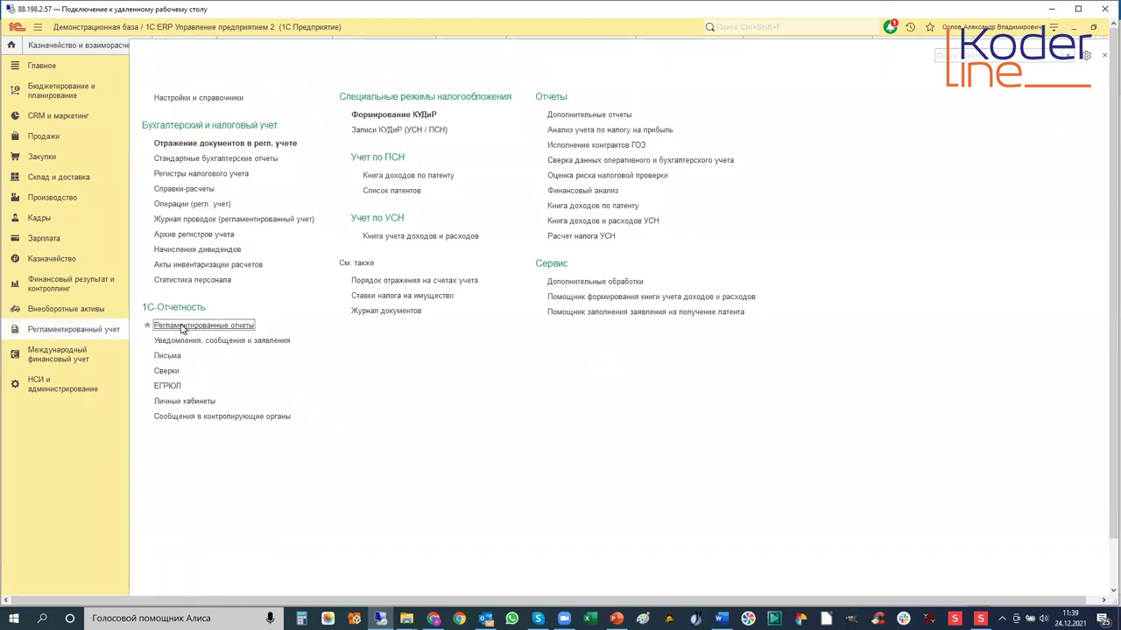
click(183, 327)
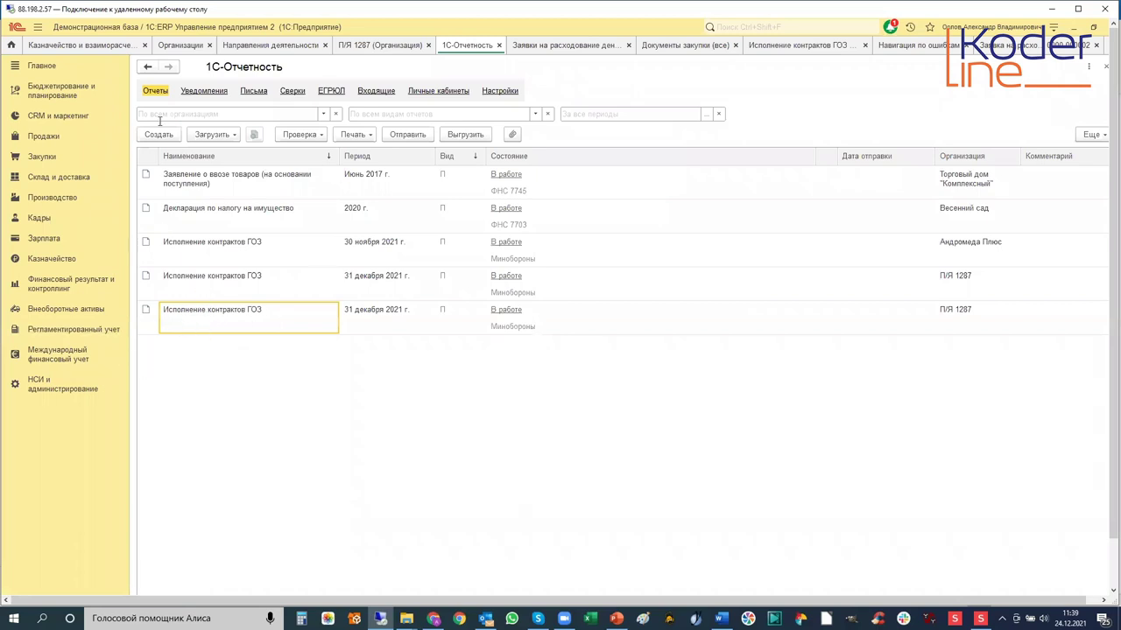
click(200, 314)
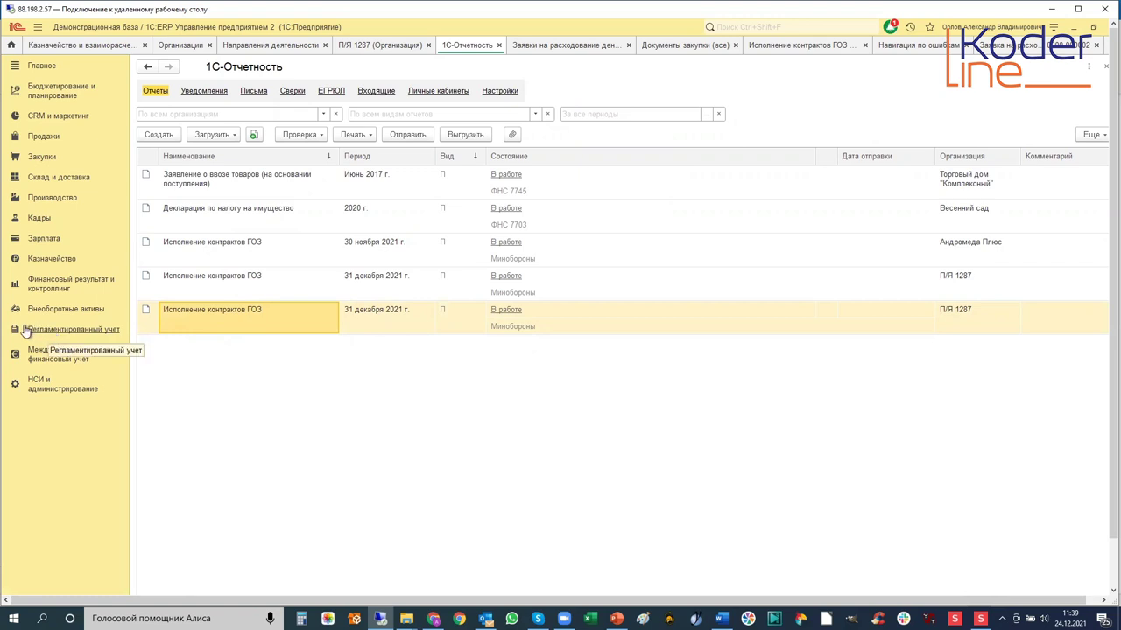
Open the Исполнение контрактов ГОЗ analytical report for regulated accounting and set its date to 24.12.2021.
click(80, 329)
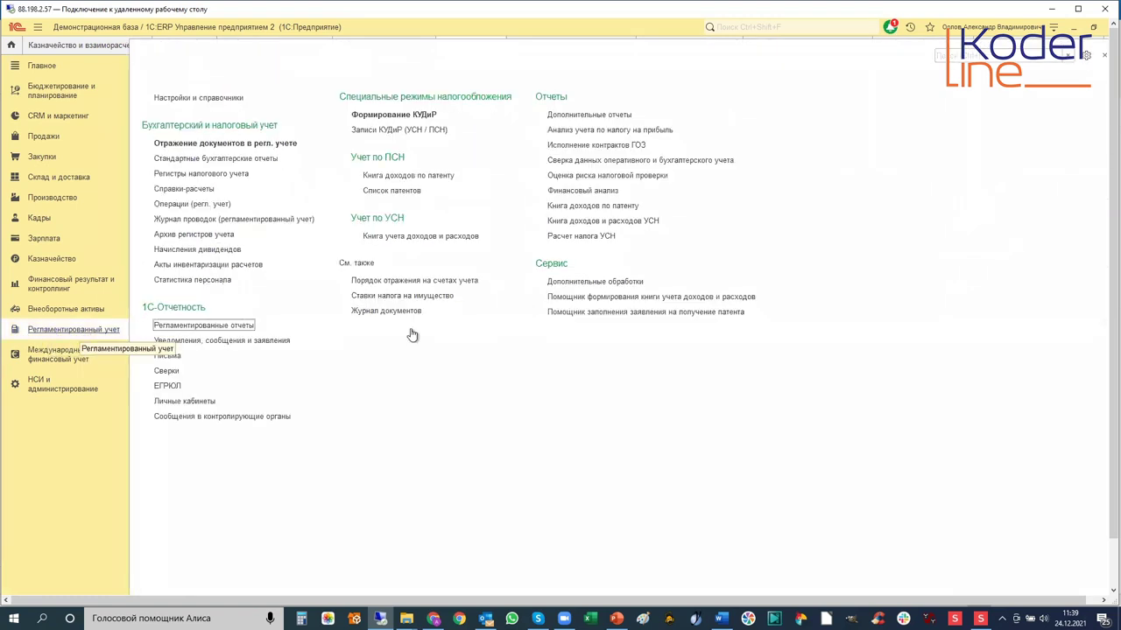
click(578, 145)
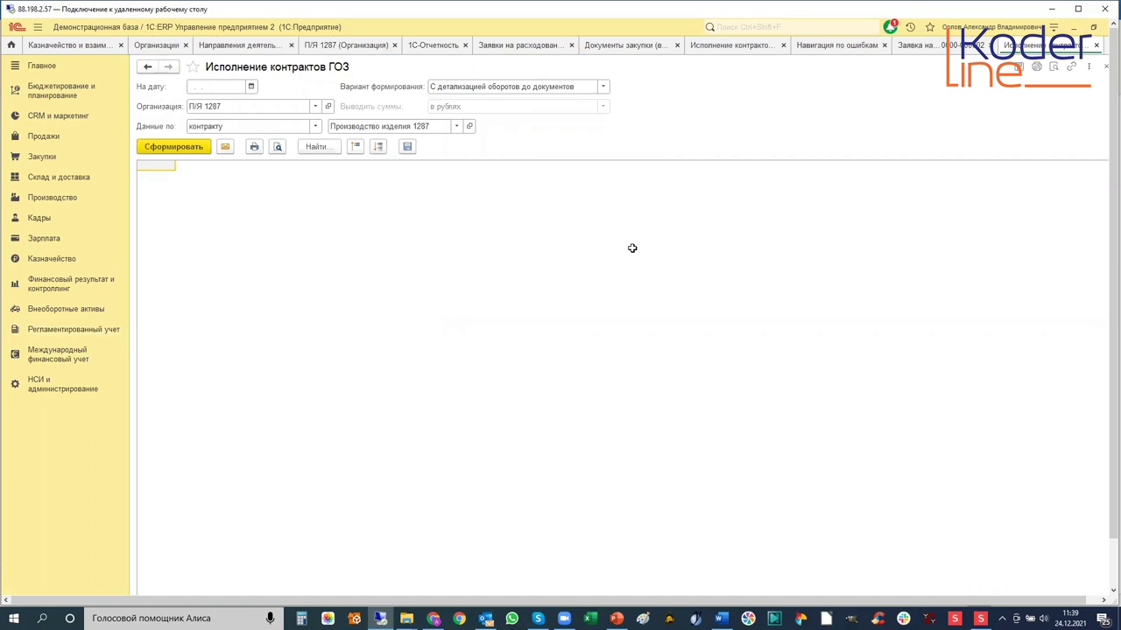
click(249, 87)
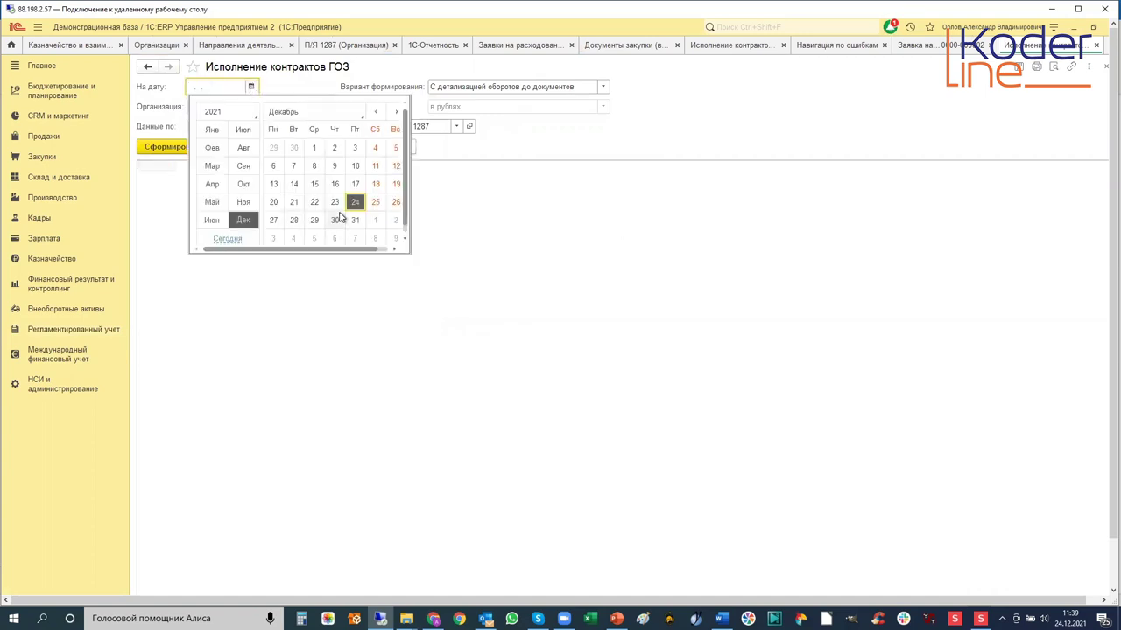
click(354, 203)
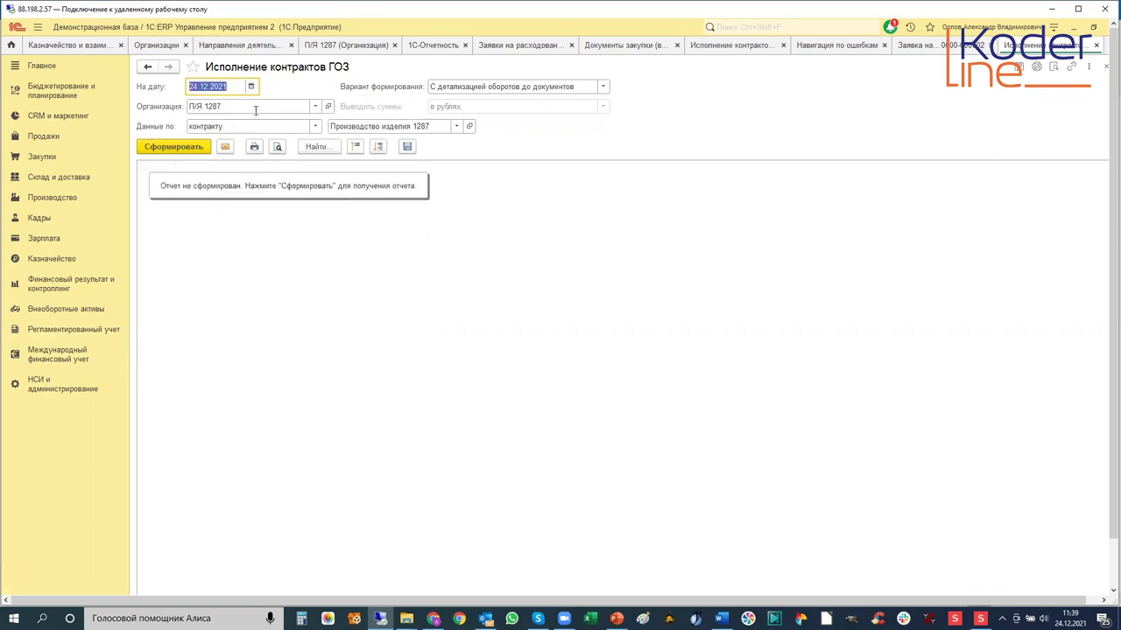
Try the report variants Без детализации and С детализацией оборотов до счетов учета, and restore С детализацией оборотов до документов.
click(317, 128)
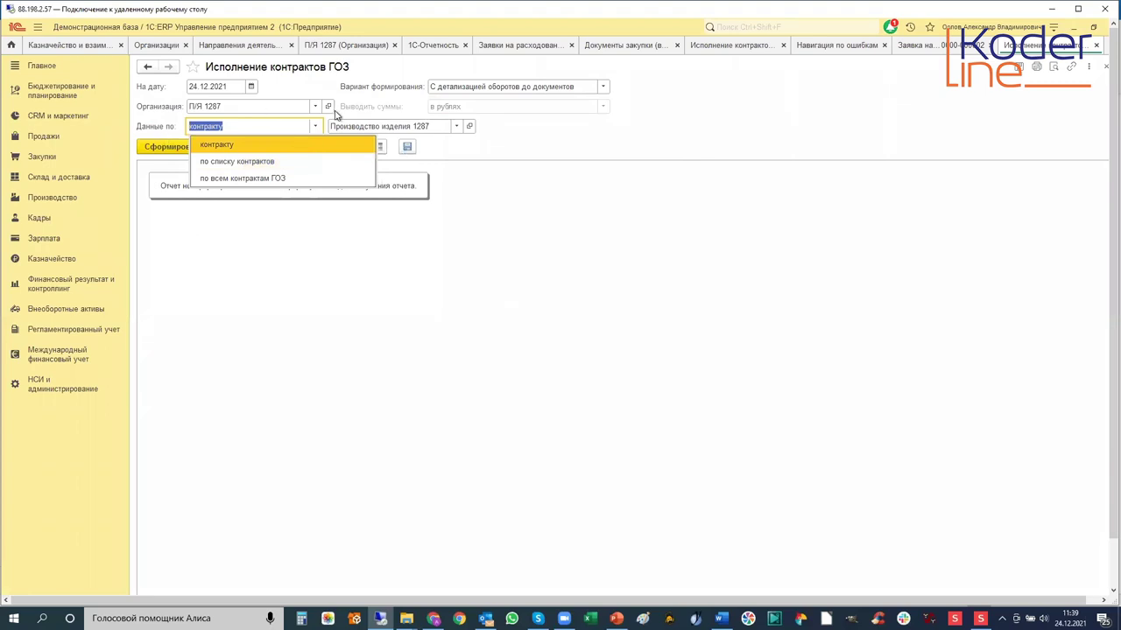
click(548, 127)
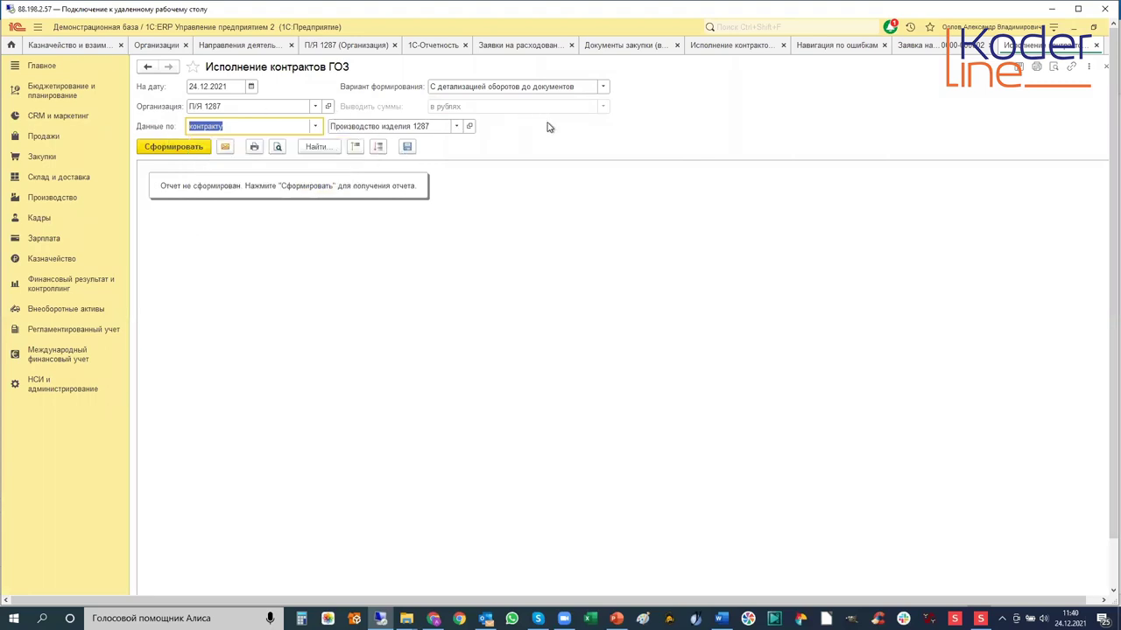
click(604, 89)
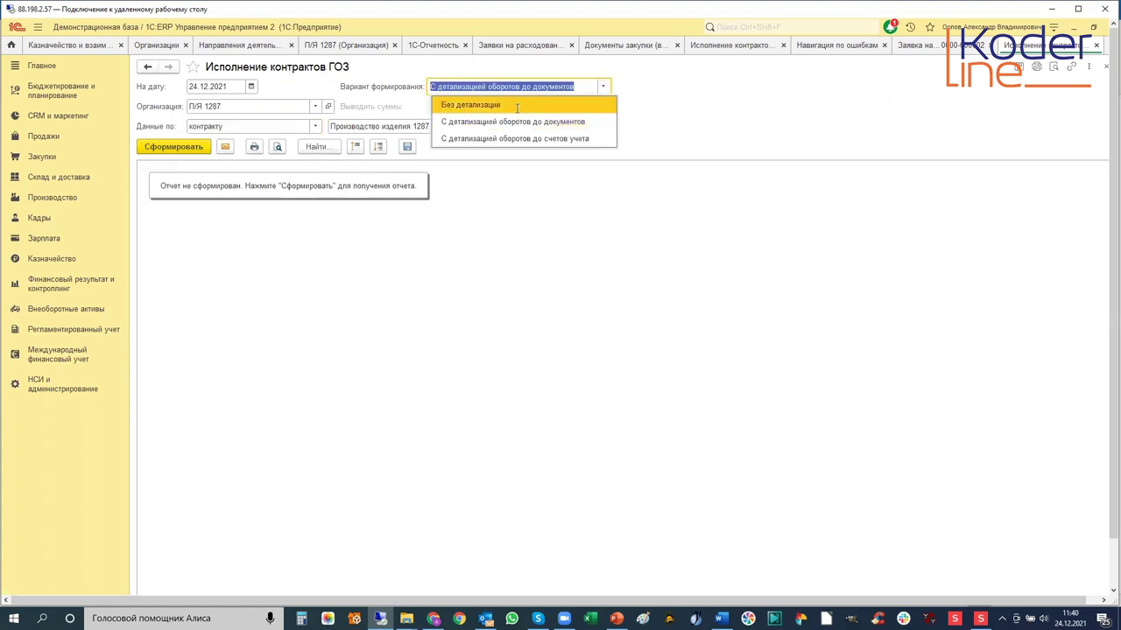
click(516, 105)
click(604, 86)
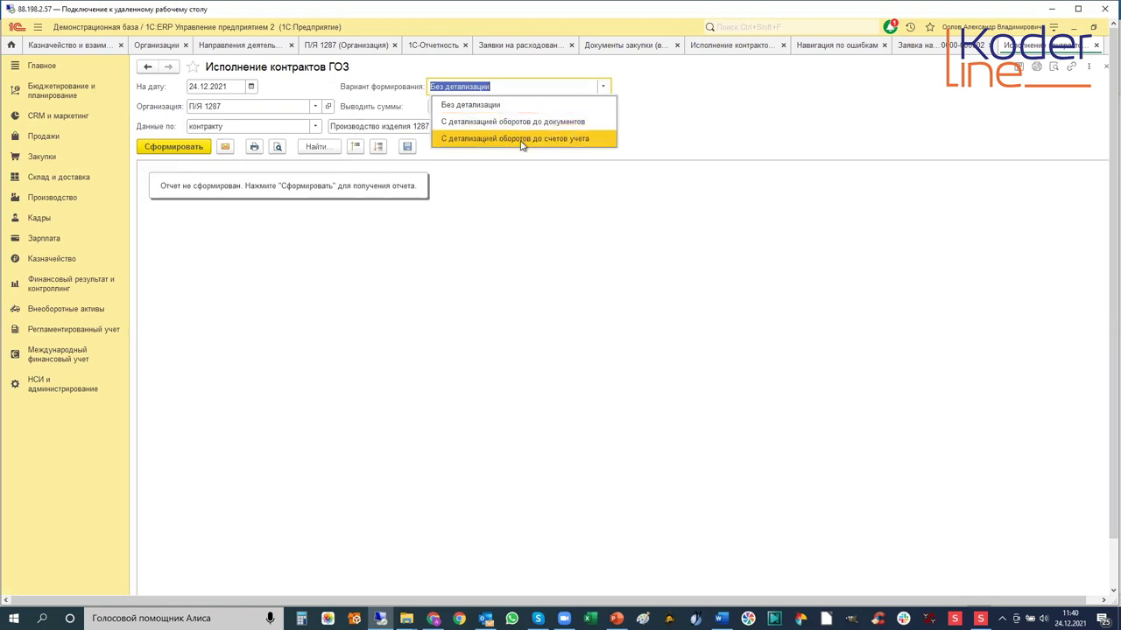
click(571, 139)
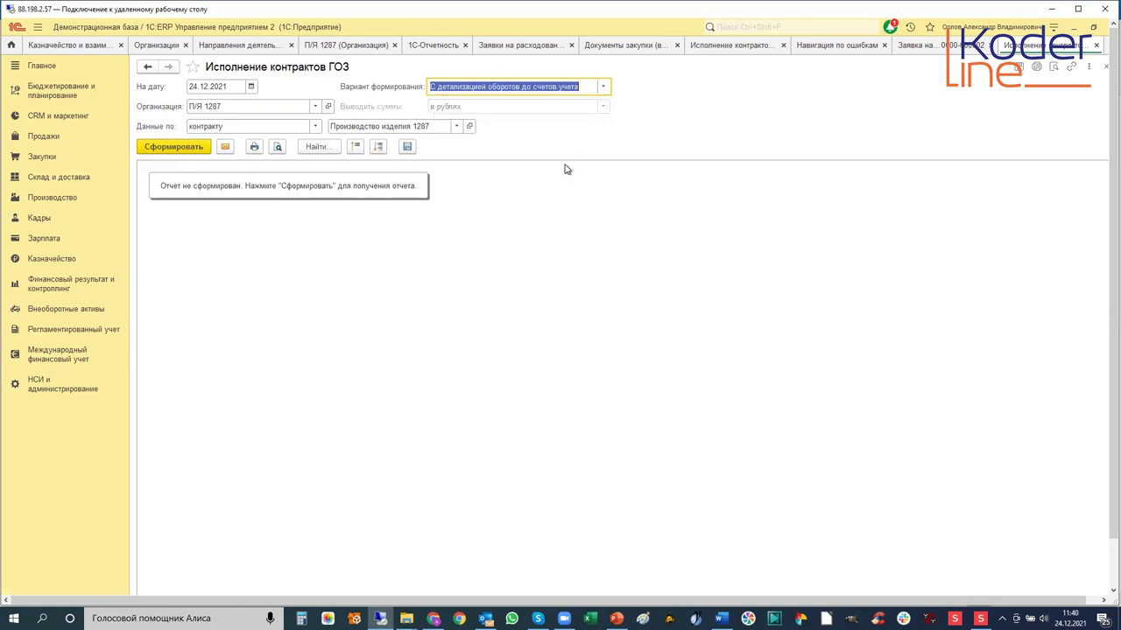
click(603, 87)
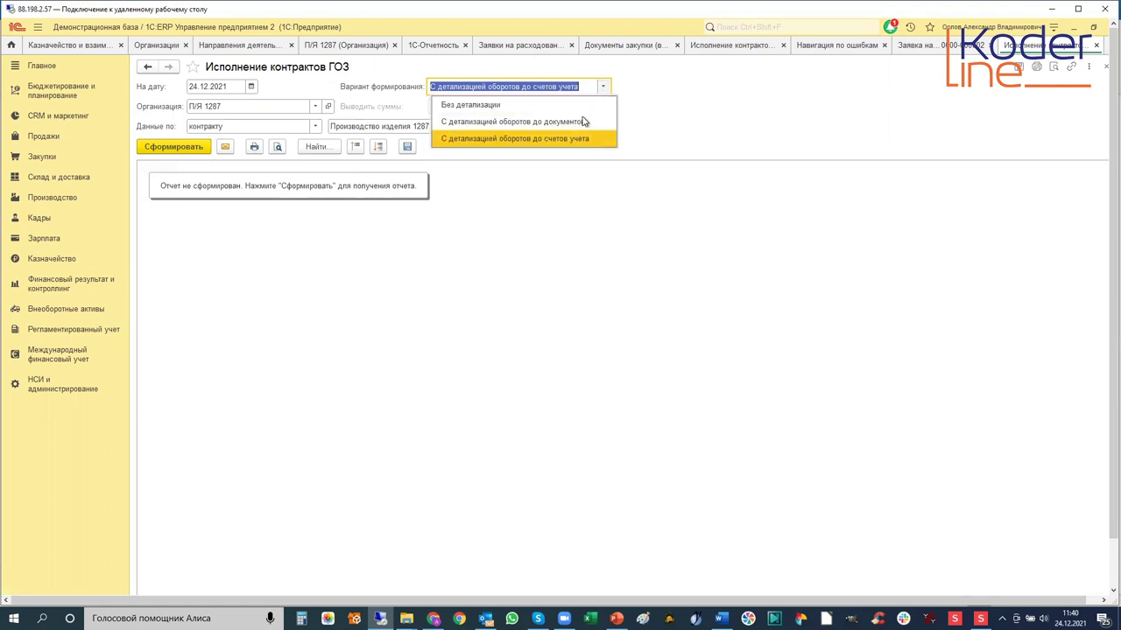
click(577, 124)
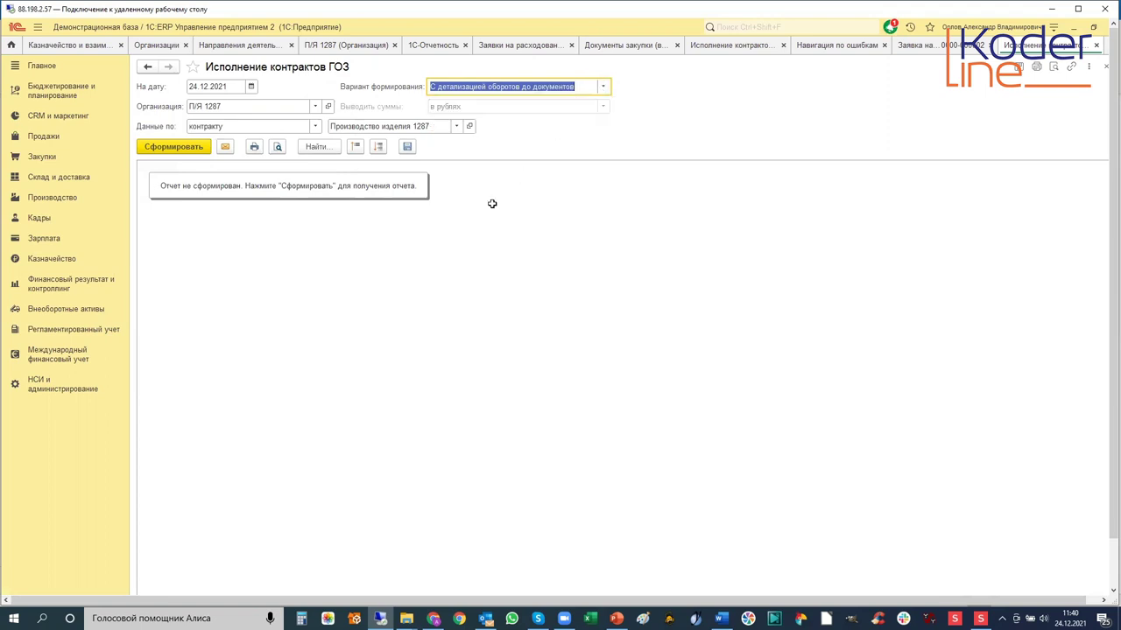
Check the activity directions available as contracts and generate the report for Производство изделия 1287.
click(456, 127)
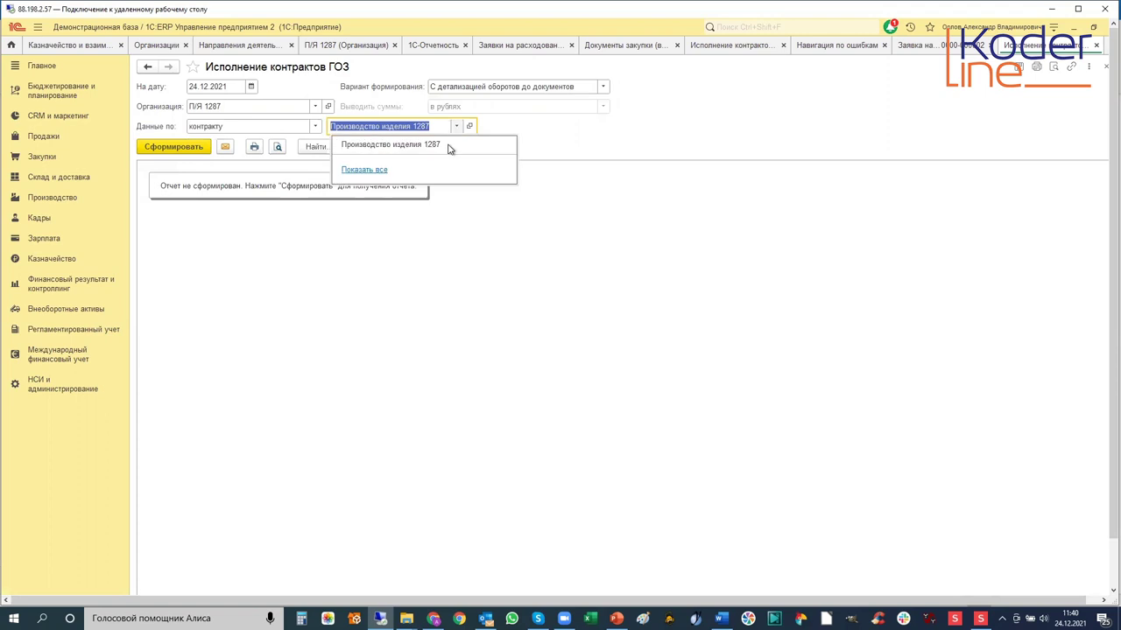
click(358, 171)
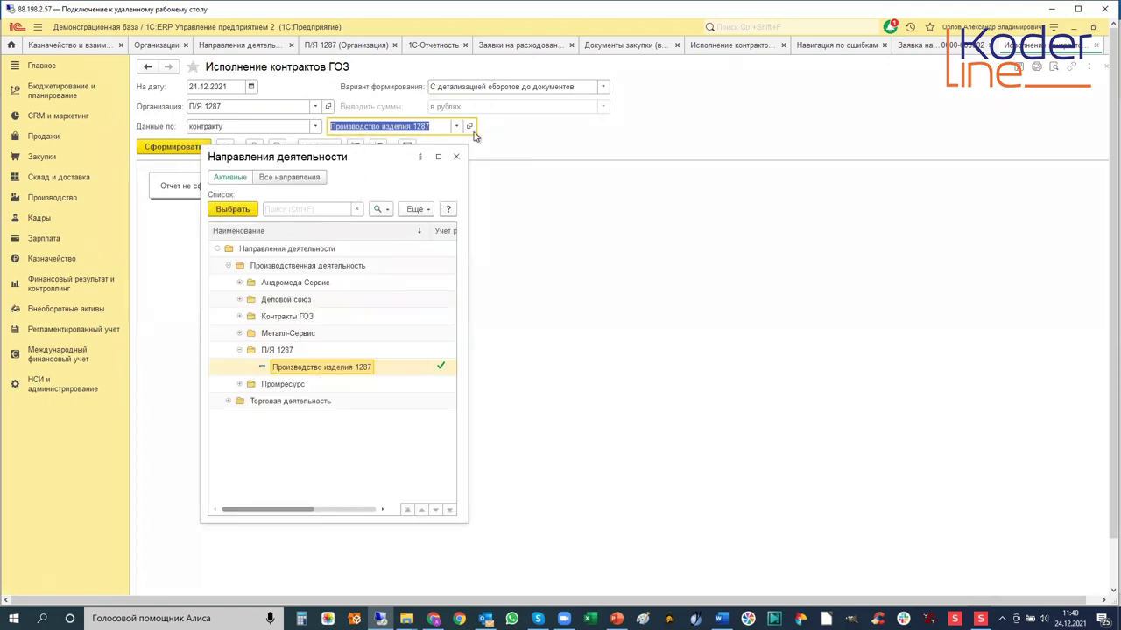
click(455, 158)
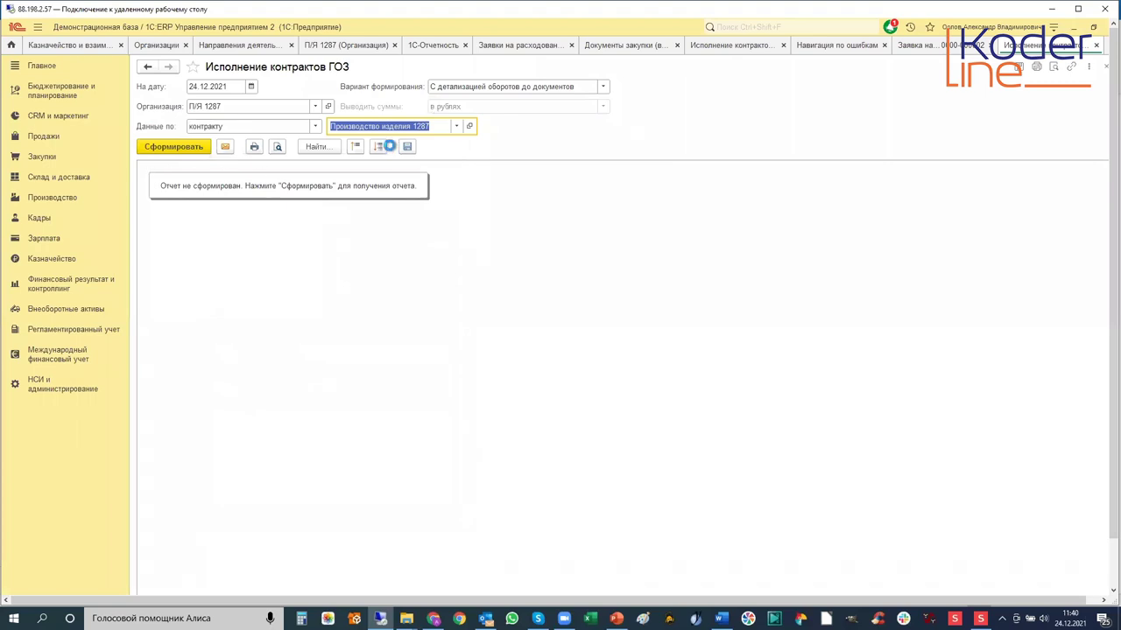
click(149, 147)
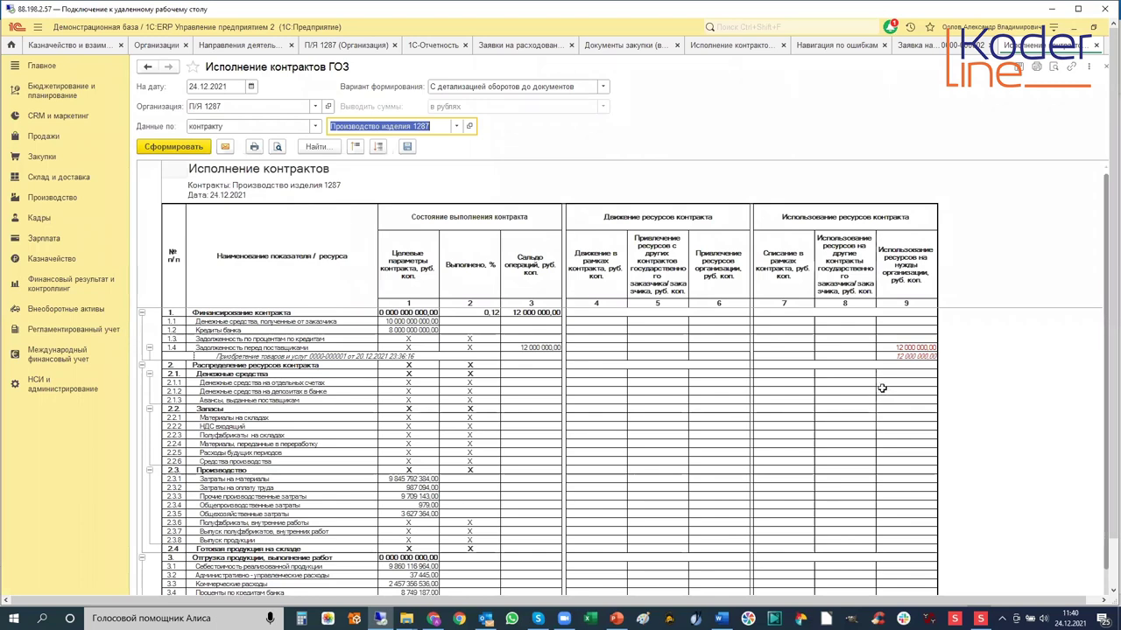
Review the generated contract execution report and the ГОЗ contract's target parameters behind the Кредиты банка amount.
scroll(388, 445, down, 5)
scroll(388, 456, up, 5)
double_click(391, 331)
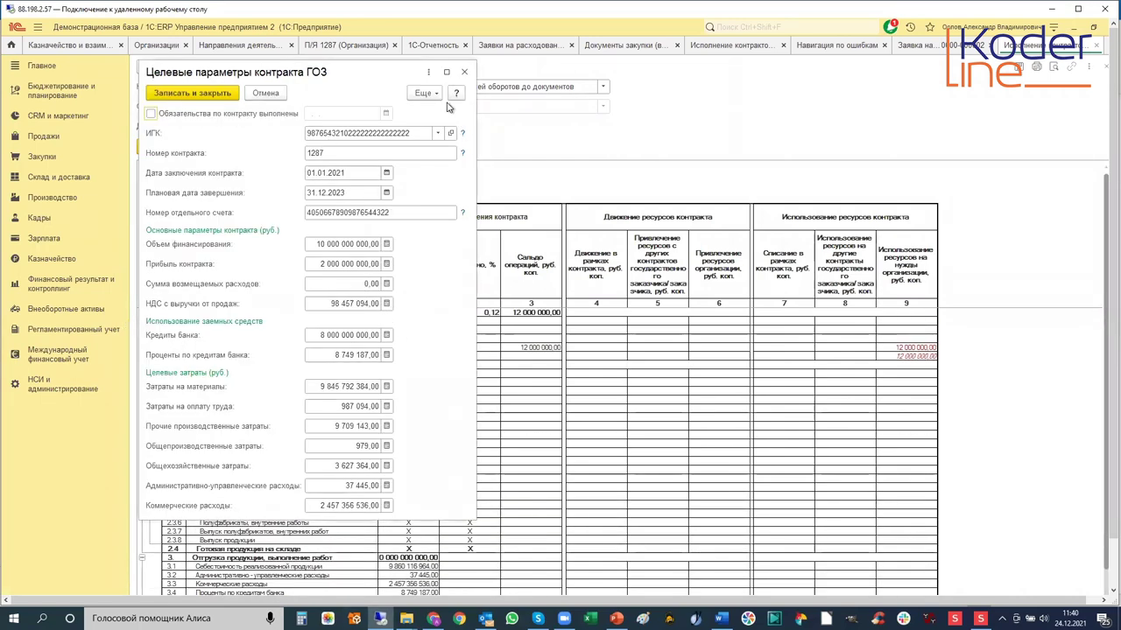
click(464, 73)
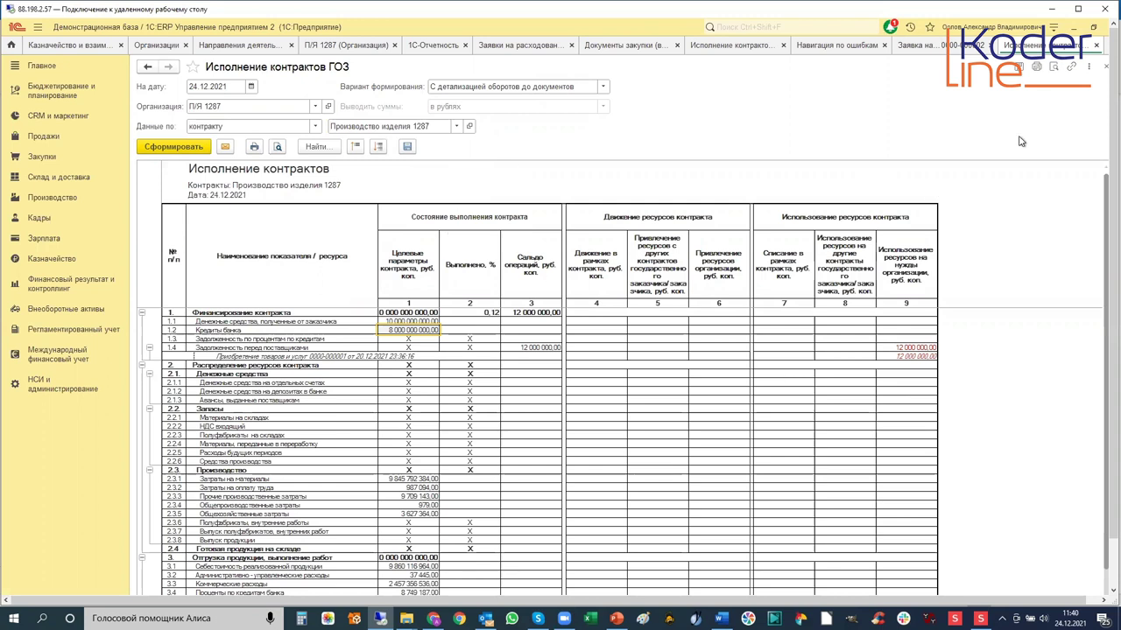
Clear the contract Производство изделия 1287 from the report parameters and go over the data scope choices in Данные по.
click(438, 129)
key(Delete)
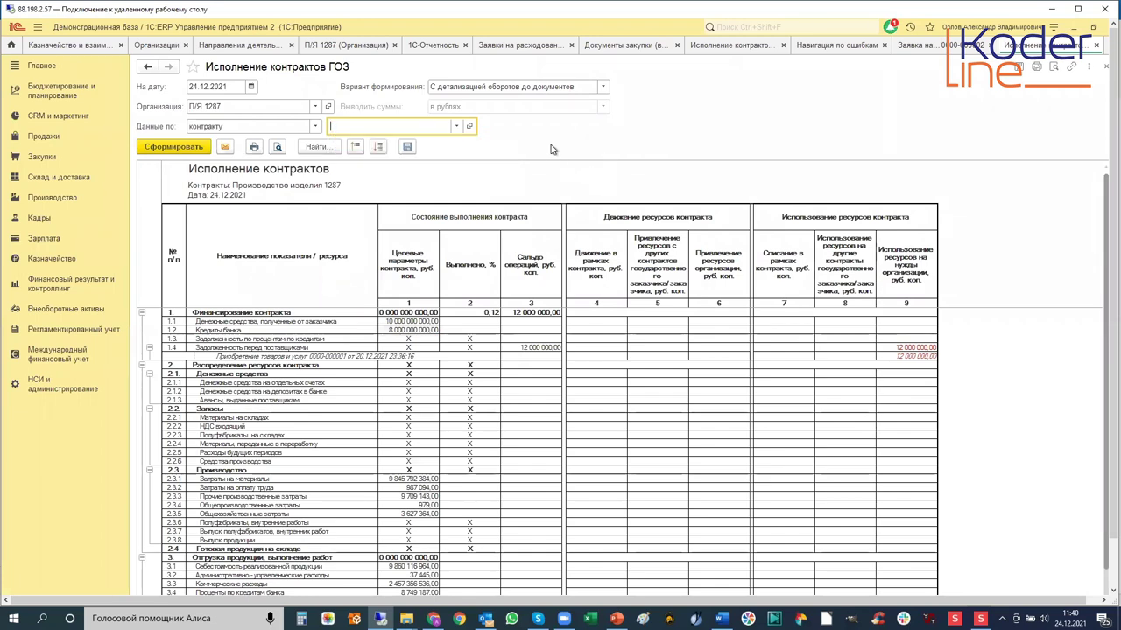
click(550, 151)
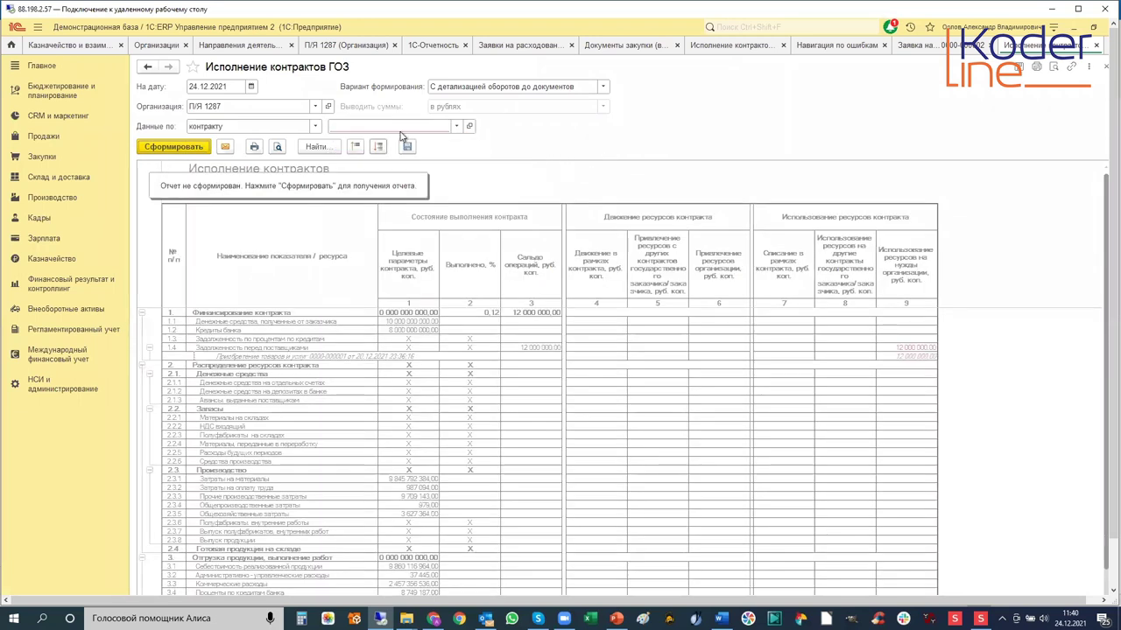
key(BackSpace)
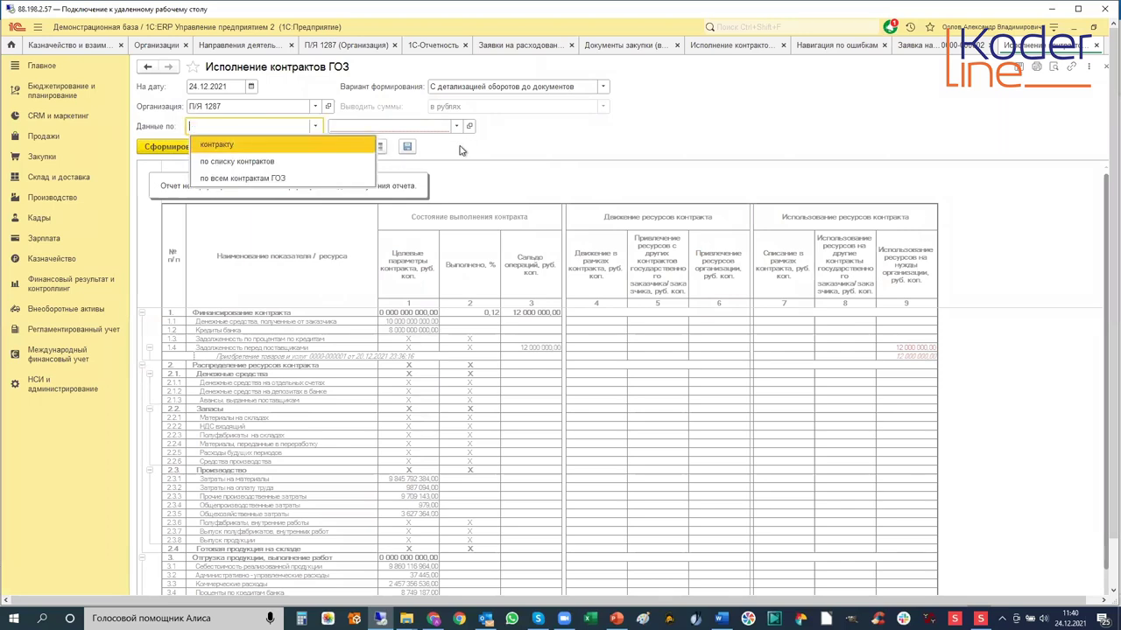
key(Escape)
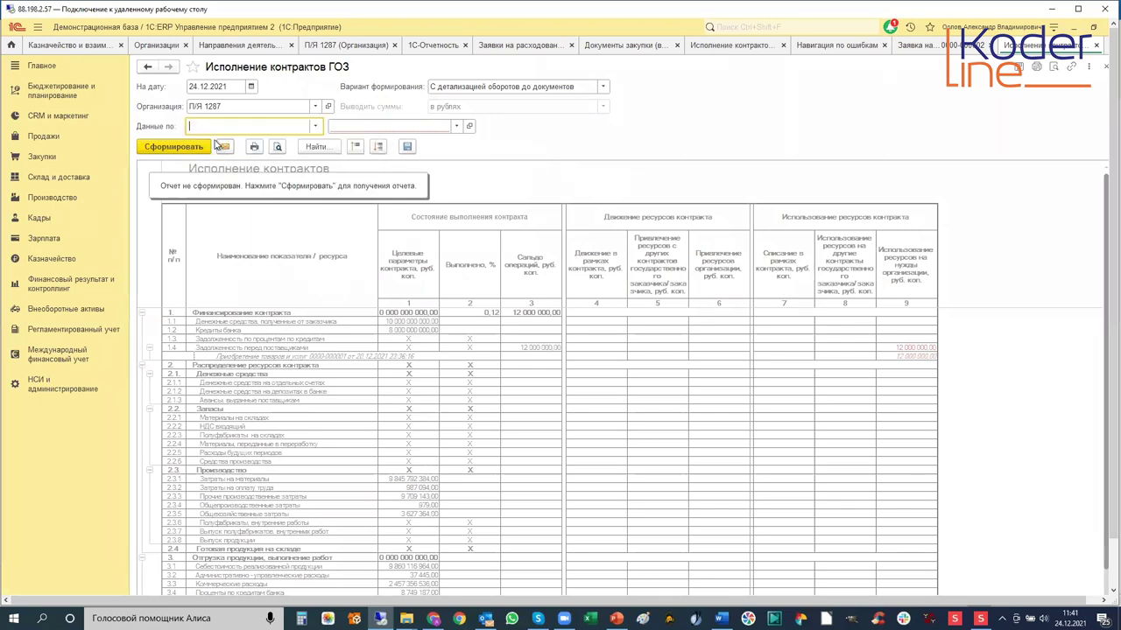
key(Tab)
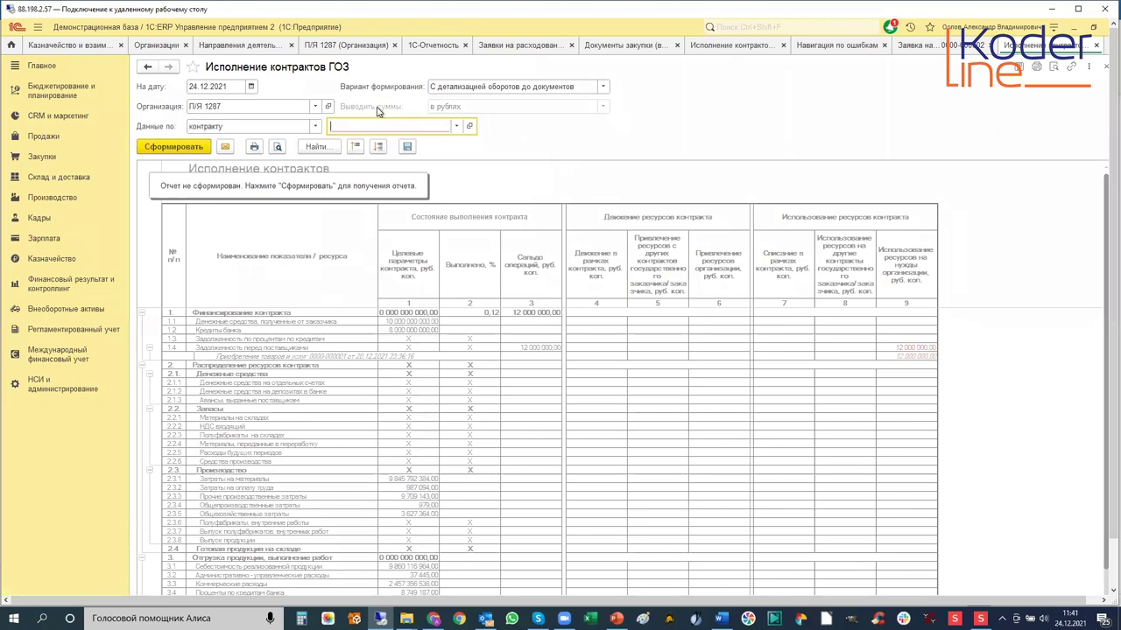
click(315, 126)
click(278, 136)
click(279, 137)
click(279, 136)
click(194, 148)
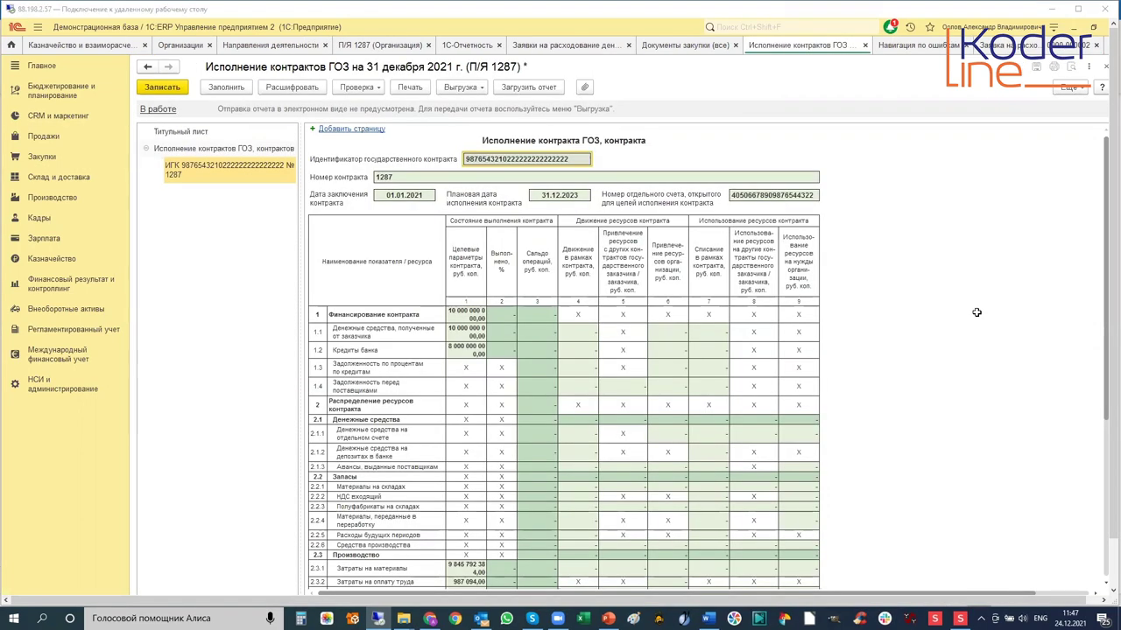